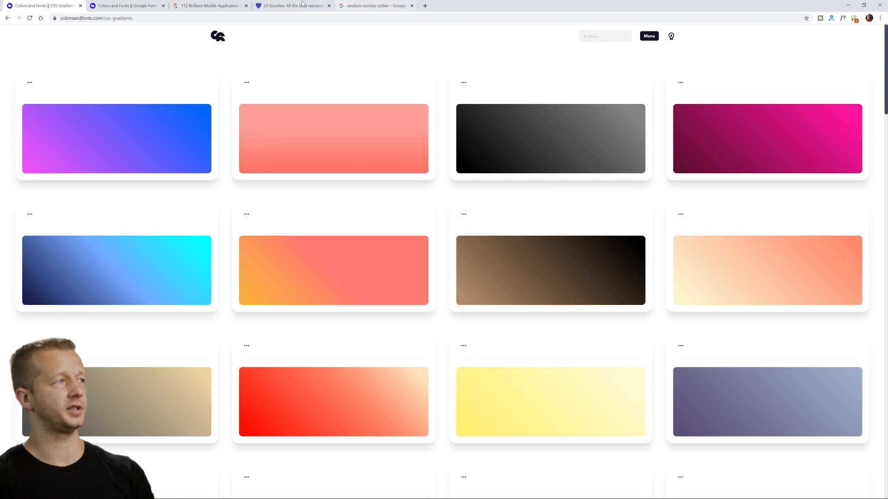
# Review the font pairings, mobile app ideas, UI Goodies illustrations and random number picker pages in turn.
pyautogui.click(122, 5)
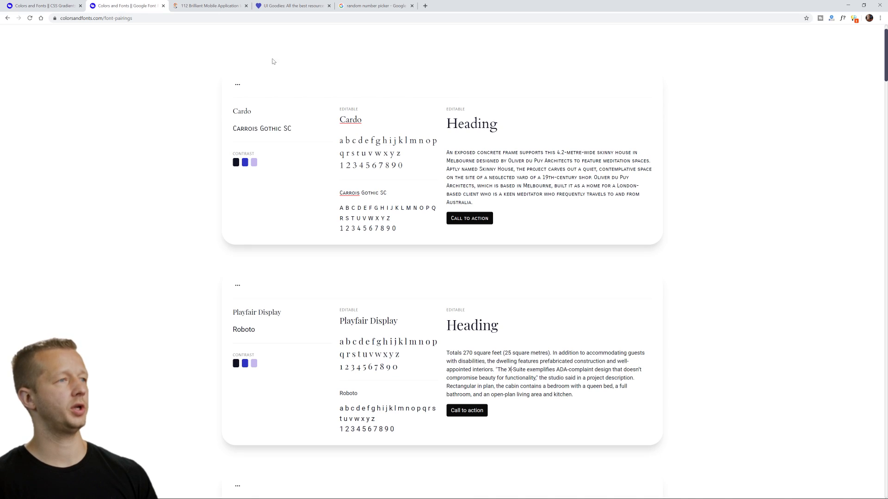
pyautogui.moveTo(883, 69); pyautogui.dragTo(857, 57)
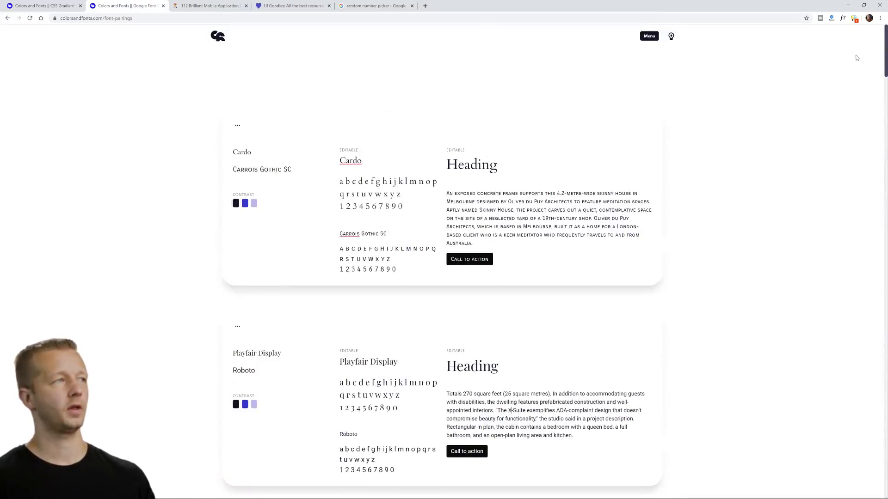
pyautogui.click(251, 7)
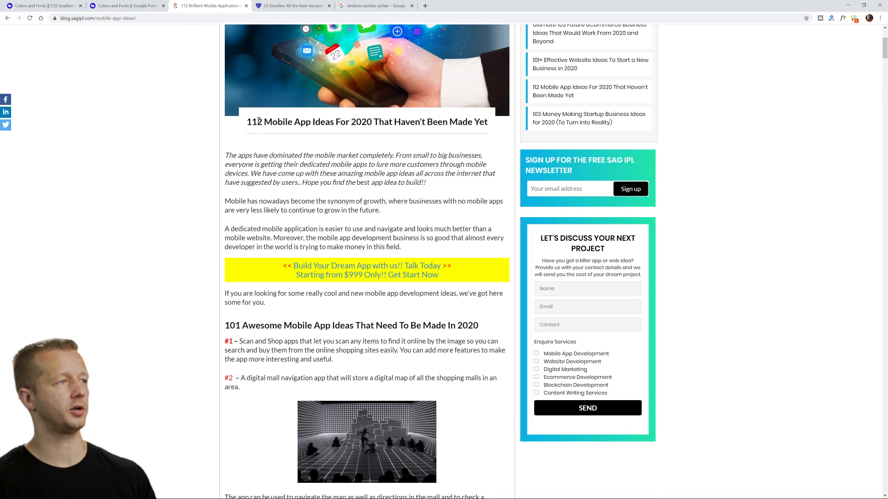
pyautogui.click(305, 7)
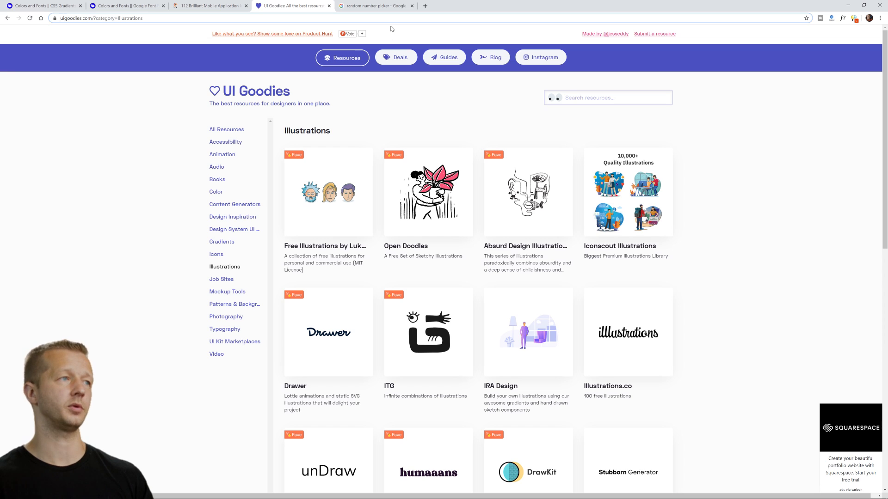
pyautogui.click(375, 9)
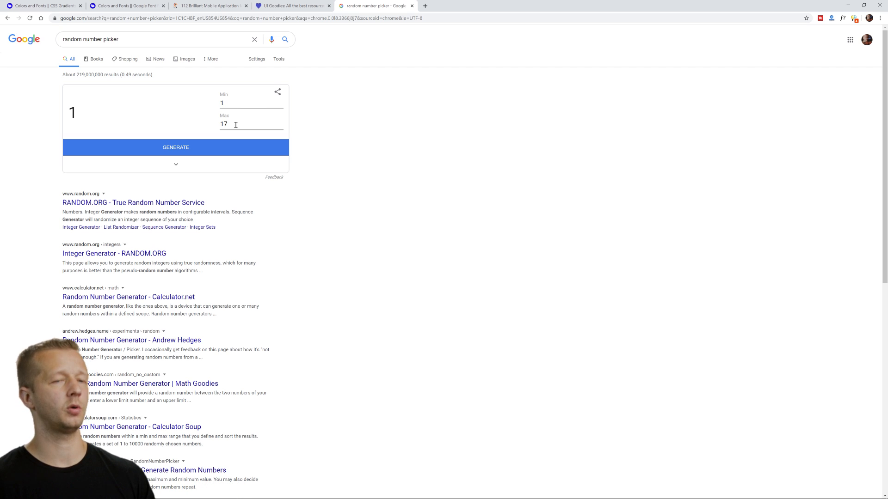
# Survey the rows and columns of the CSS gradients grid and generate a random column pick from 1 to 4.
pyautogui.click(55, 9)
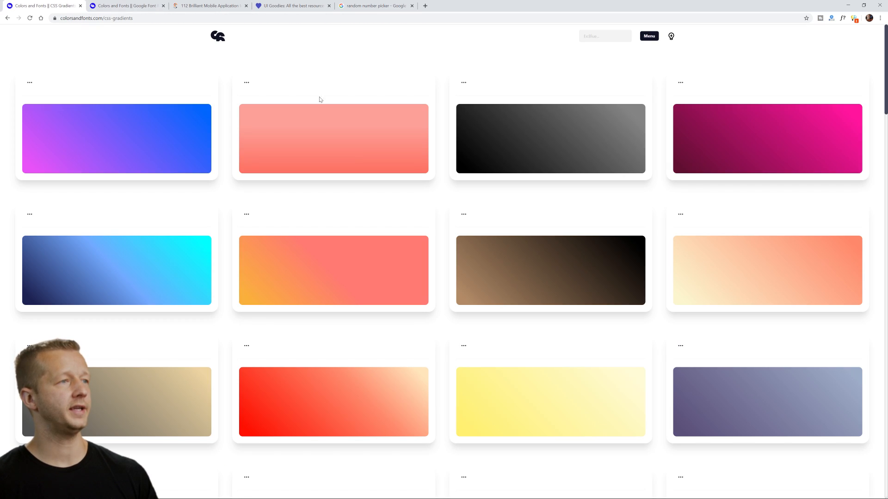
pyautogui.scroll(-11, 704, 179)
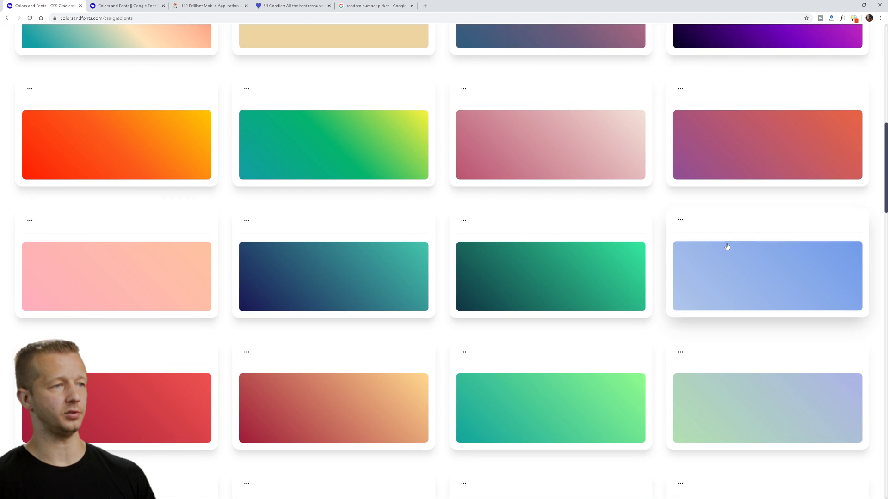
pyautogui.scroll(6, 727, 246)
pyautogui.scroll(-2, 728, 246)
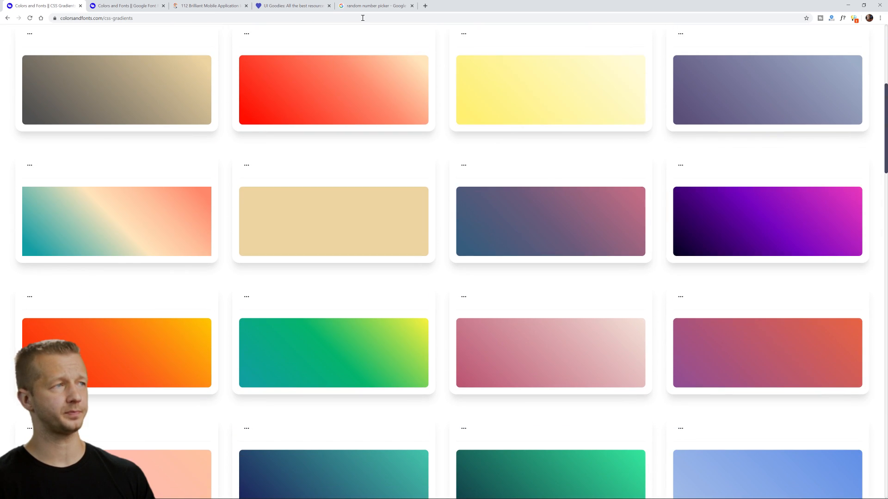
pyautogui.click(369, 9)
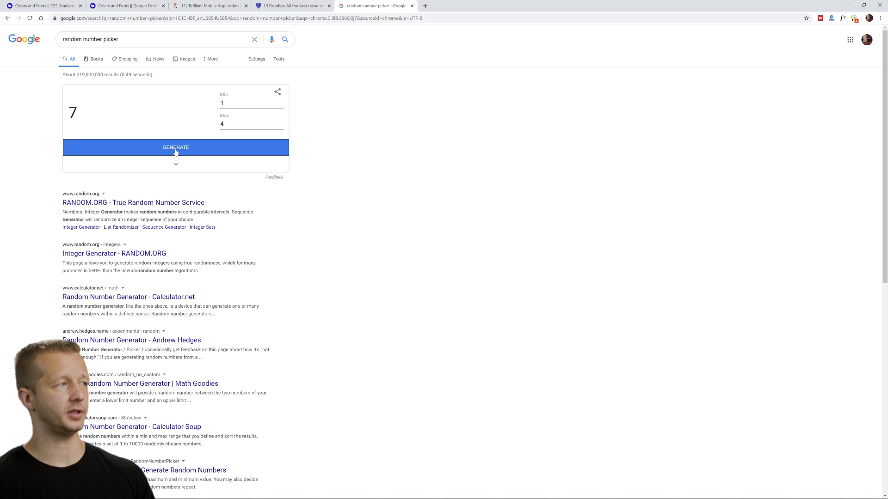
# Find the green-to-lavender gradient in row 7, column 4 of the CSS gradients grid and copy its CSS.
pyautogui.click(63, 9)
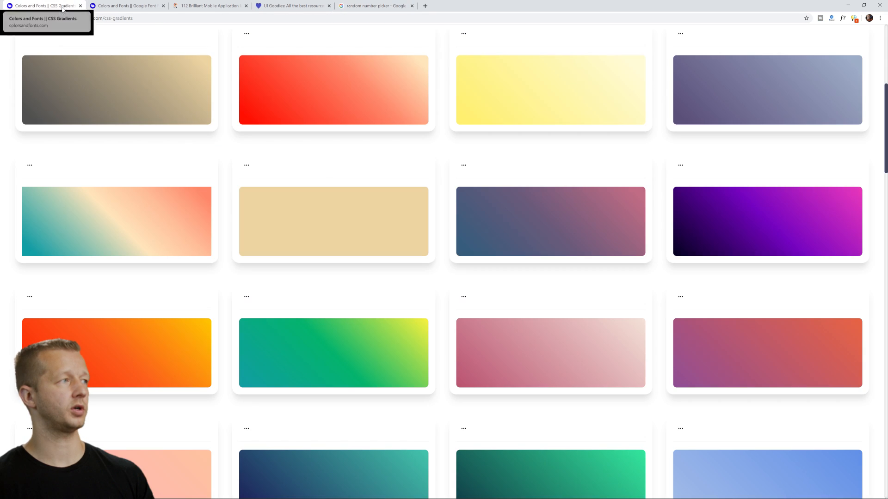
pyautogui.scroll(5, 802, 133)
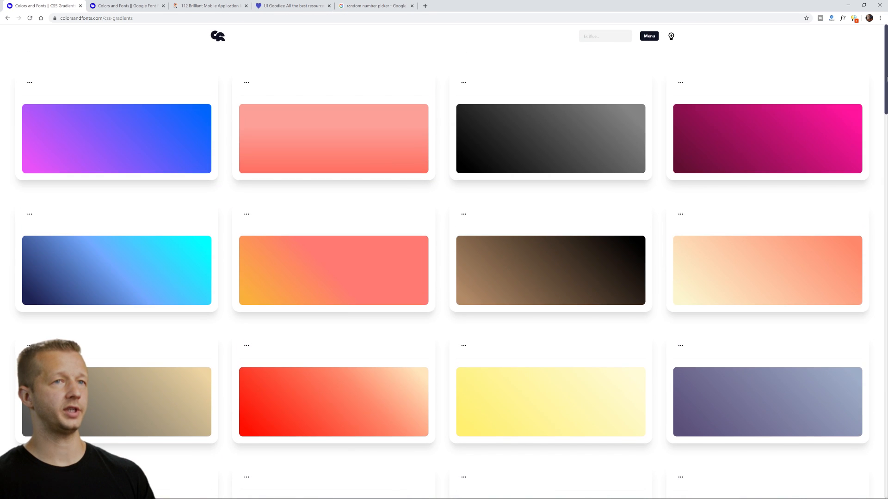
pyautogui.scroll(-1, 860, 78)
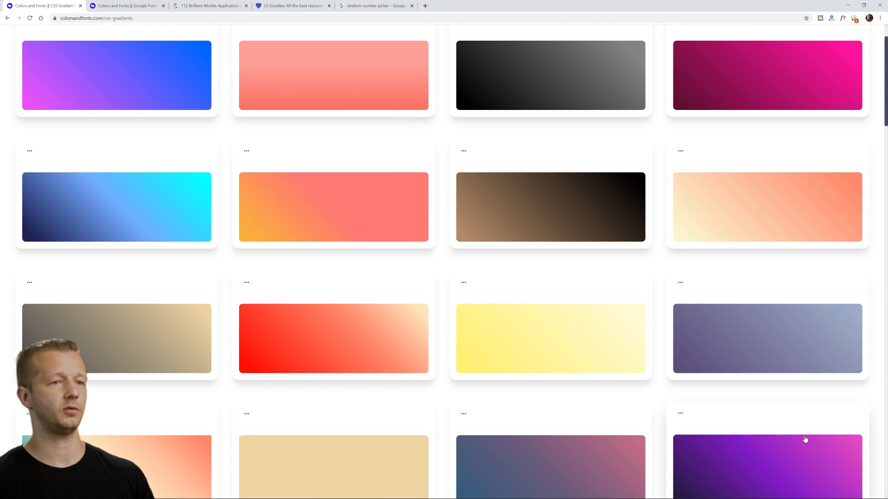
pyautogui.scroll(-10, 805, 439)
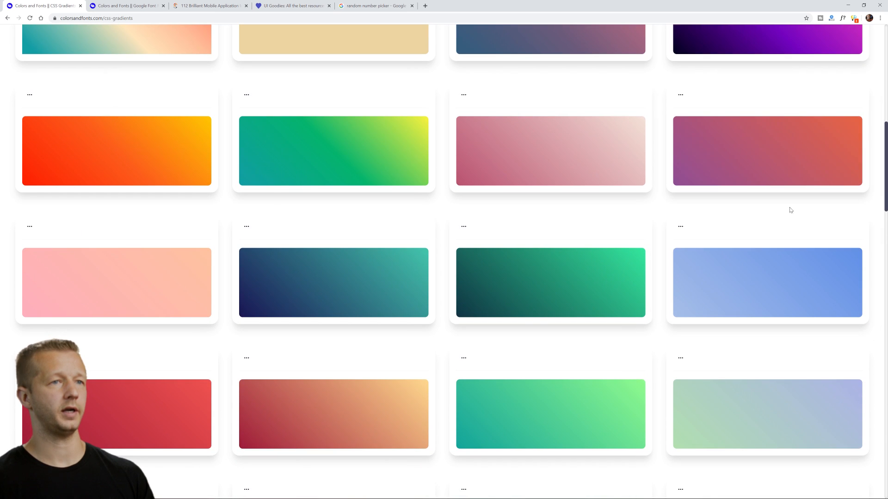
pyautogui.scroll(-4, 758, 380)
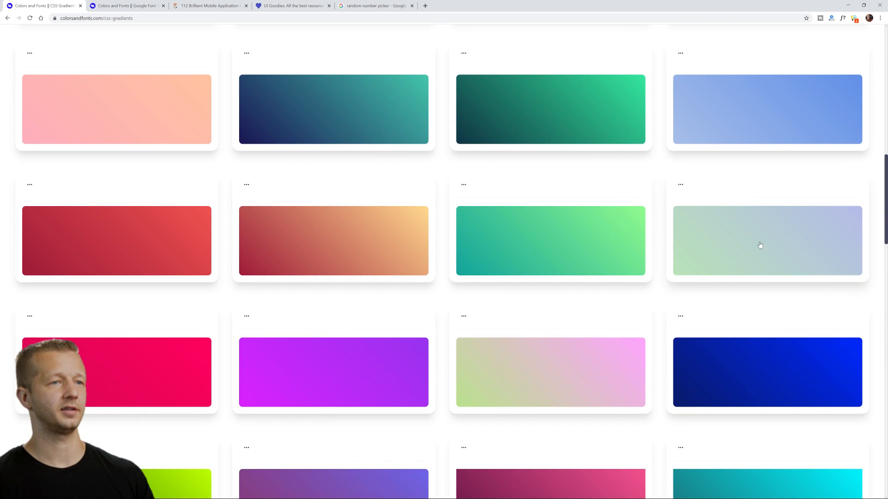
pyautogui.click(766, 244)
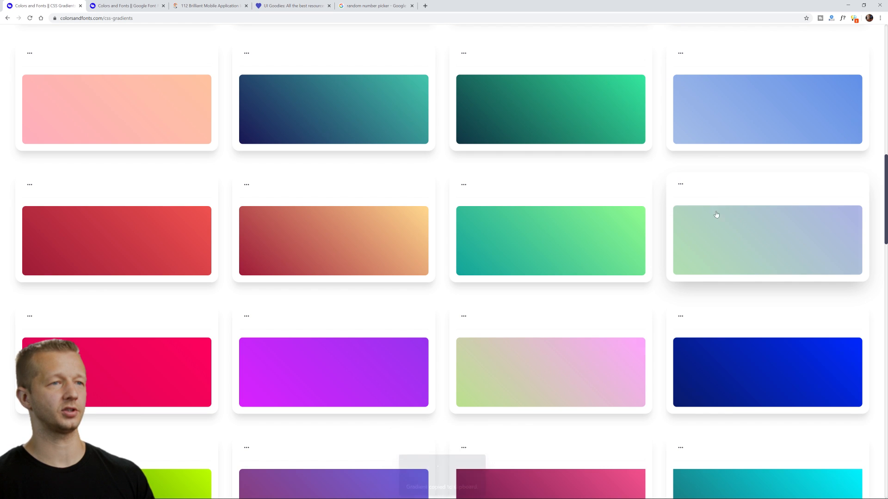
pyautogui.scroll(-1, 775, 224)
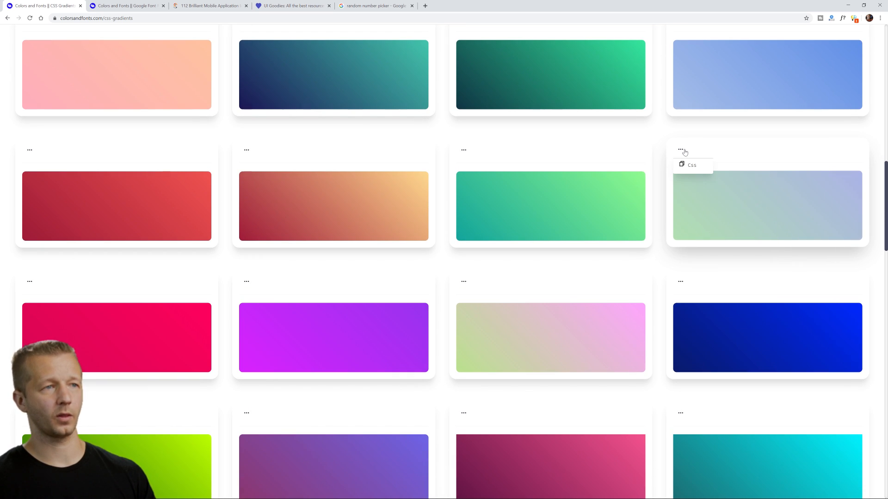
pyautogui.click(688, 165)
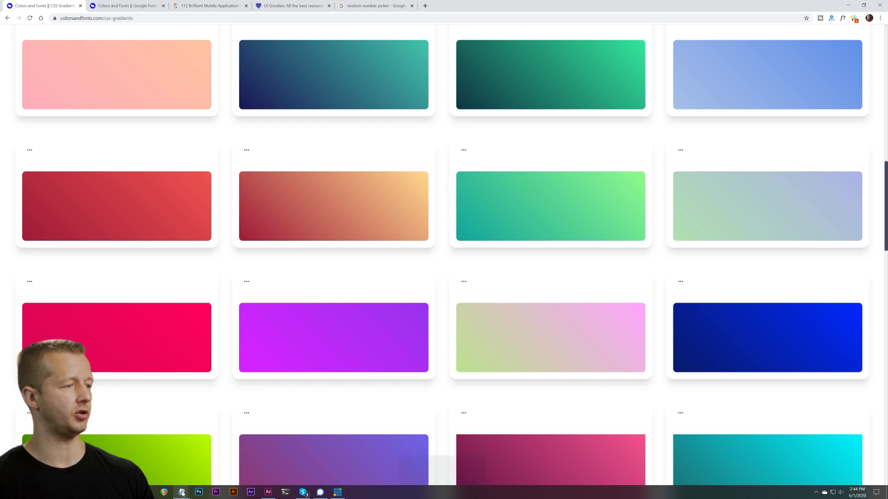
# Open a new Notepad window and try to paste the copied gradient CSS into it.
pyautogui.rightClick(182, 492)
pyautogui.click(167, 454)
pyautogui.hotkey('ctrl', 'v')
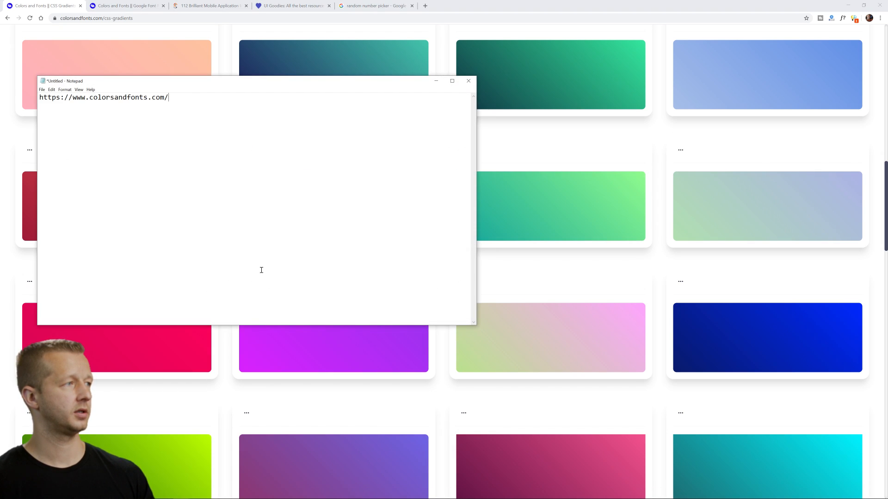
# Return to the gradients page in the browser and copy the green-to-lavender gradient's CSS again.
pyautogui.click(803, 196)
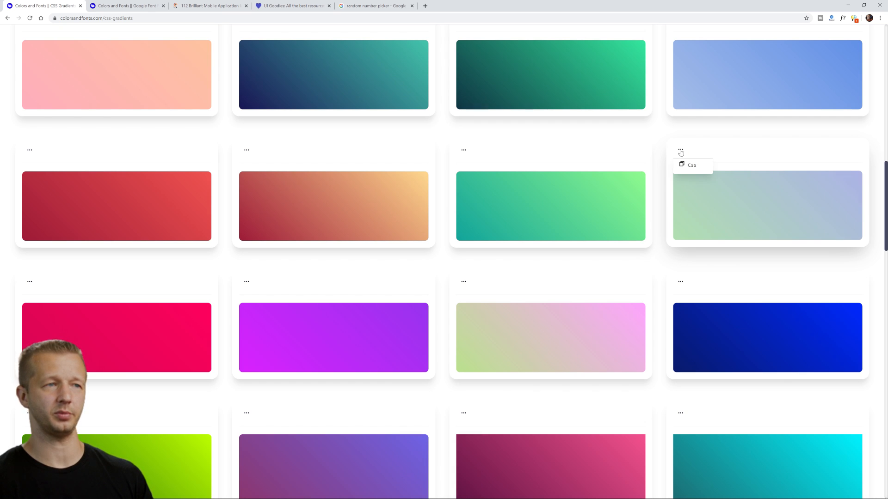
pyautogui.click(725, 190)
pyautogui.click(680, 150)
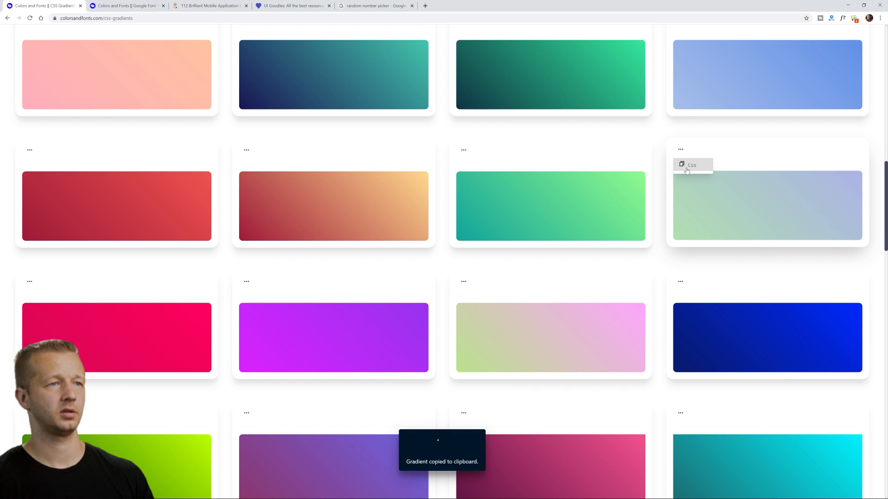
pyautogui.click(687, 170)
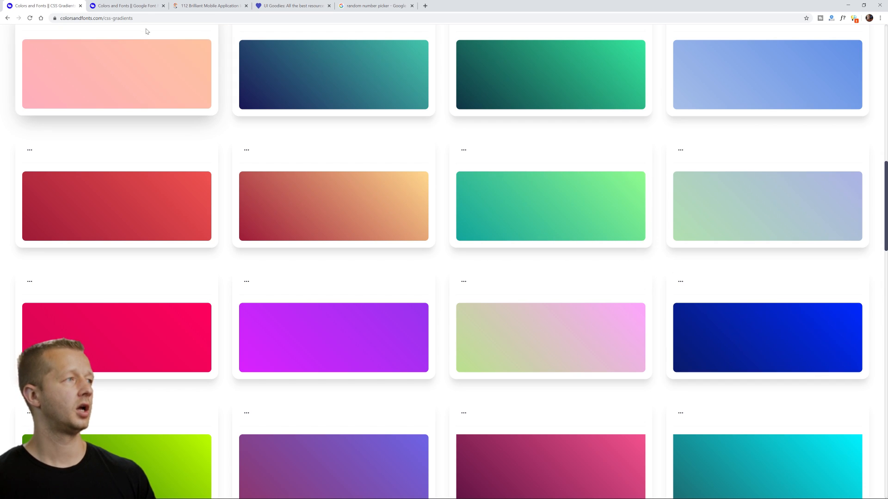
# Check the font pairings page and generate a random pairing number from 1 to 20.
pyautogui.click(126, 5)
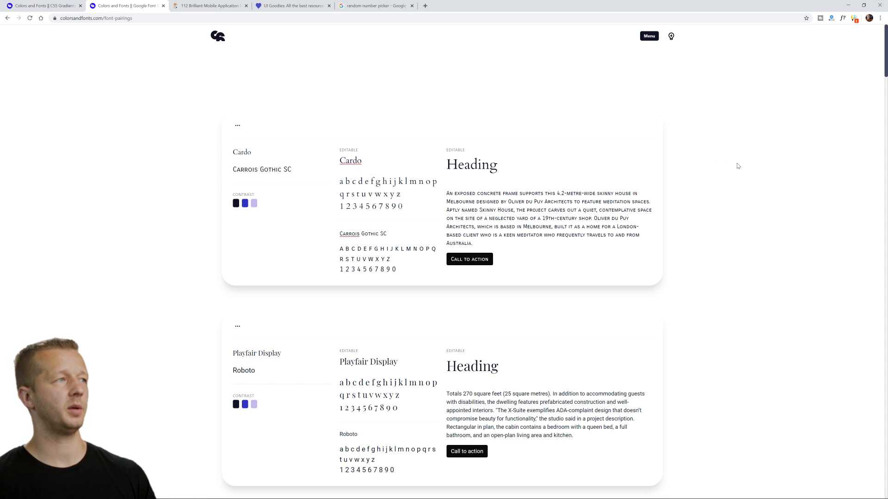
pyautogui.click(375, 6)
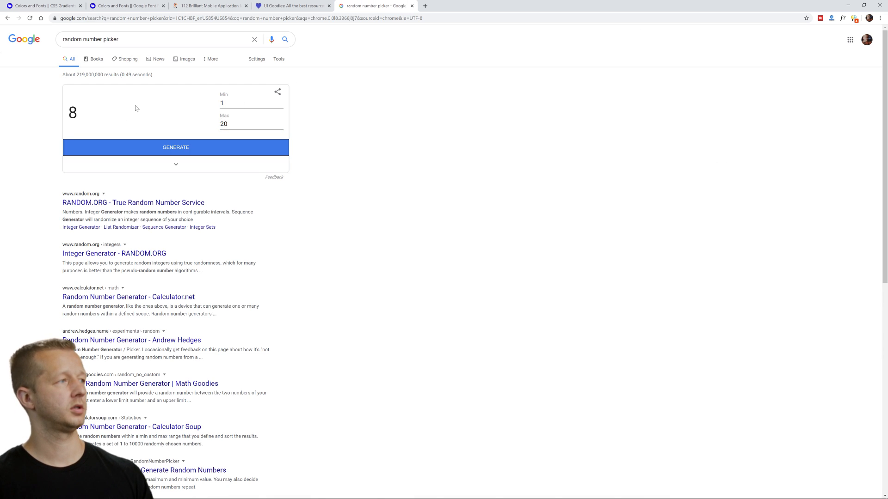
# Count through the font pairings list to the eighth one, Paytone One with Cutive Mono.
pyautogui.click(109, 9)
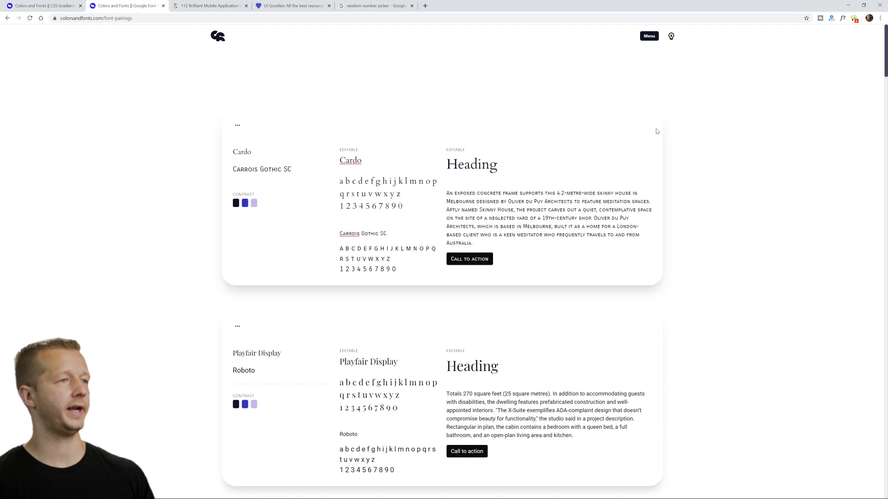
pyautogui.scroll(-15, 874, 64)
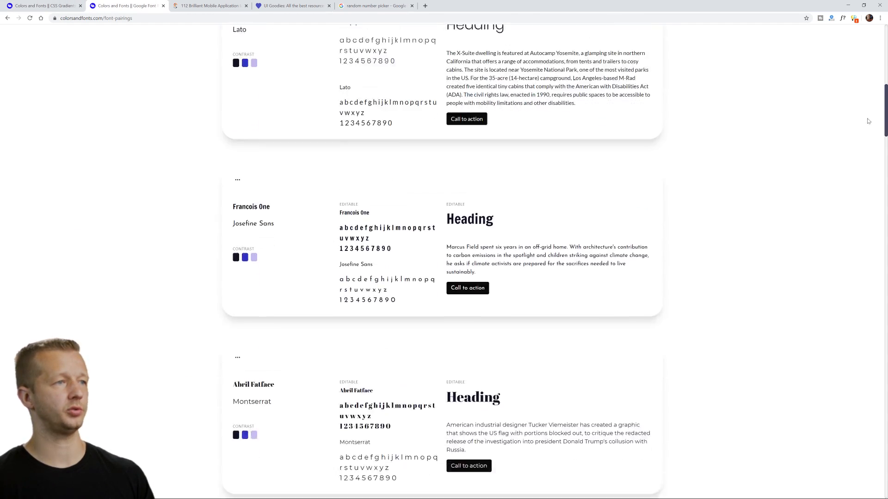
pyautogui.scroll(15, 868, 139)
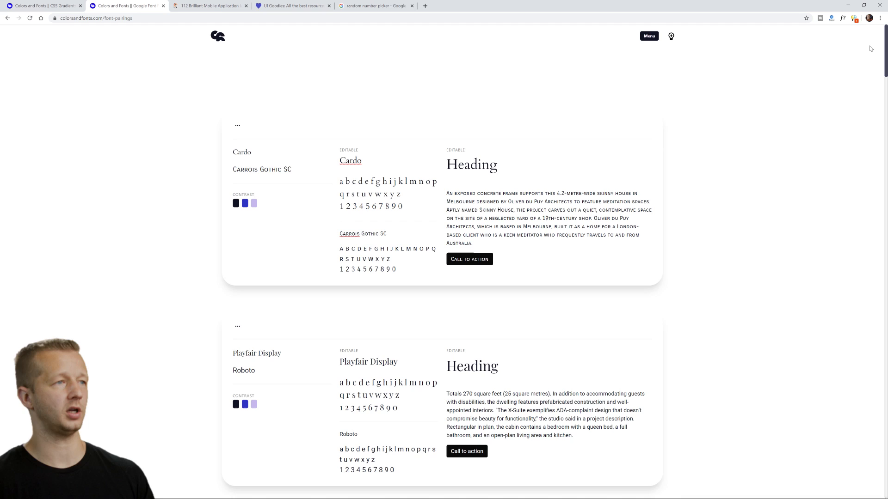
pyautogui.scroll(-10, 870, 61)
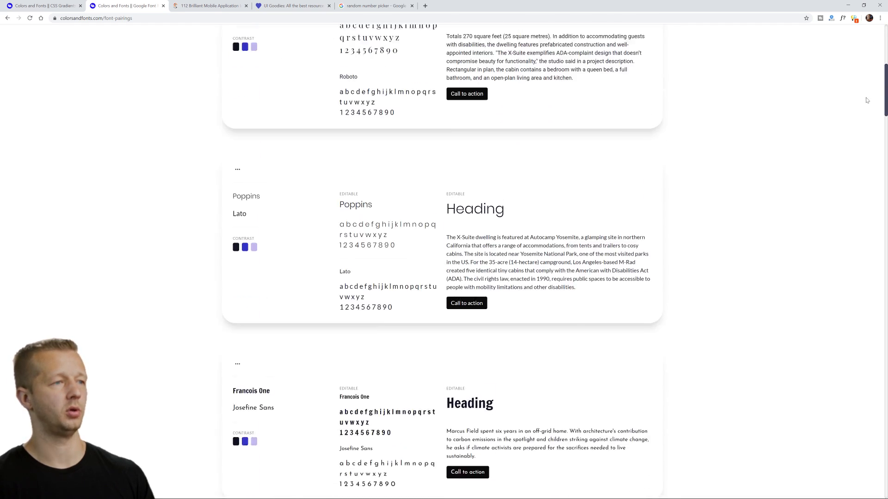
pyautogui.scroll(-11, 868, 117)
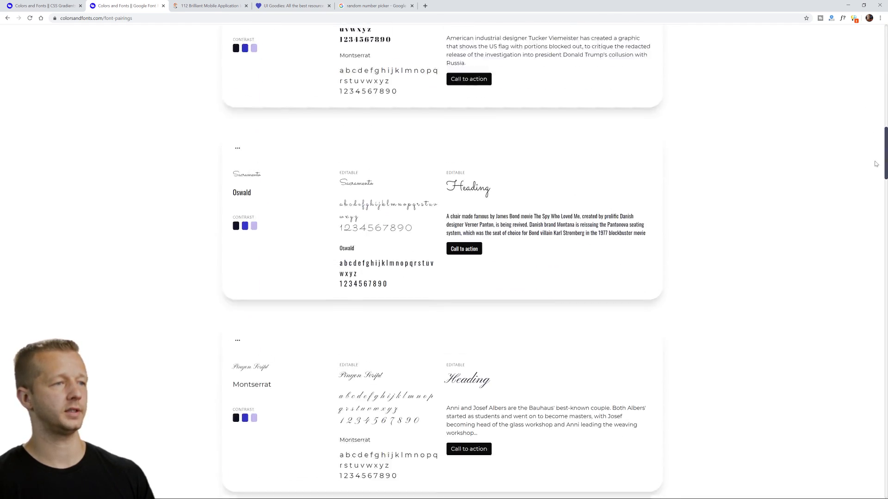
pyautogui.scroll(-6, 877, 177)
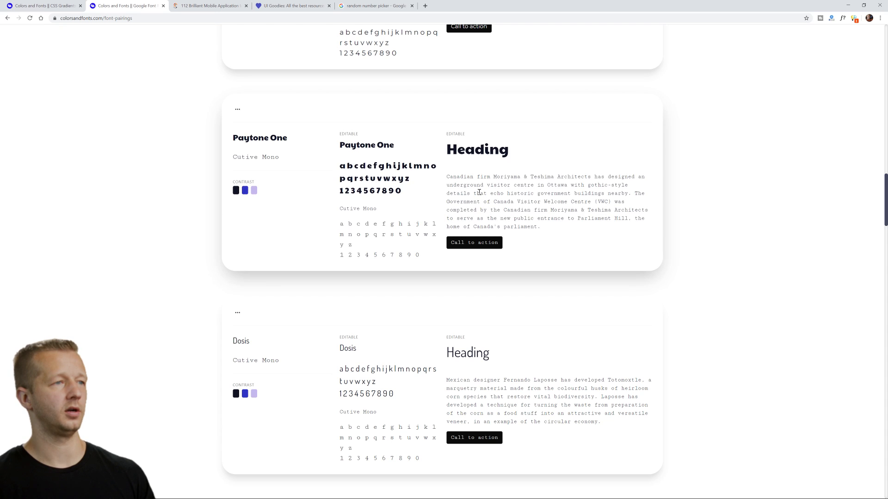
# Try out the editable heading and sample paragraph of the Paytone One pairing by selecting parts of their text.
pyautogui.moveTo(480, 193); pyautogui.dragTo(514, 209)
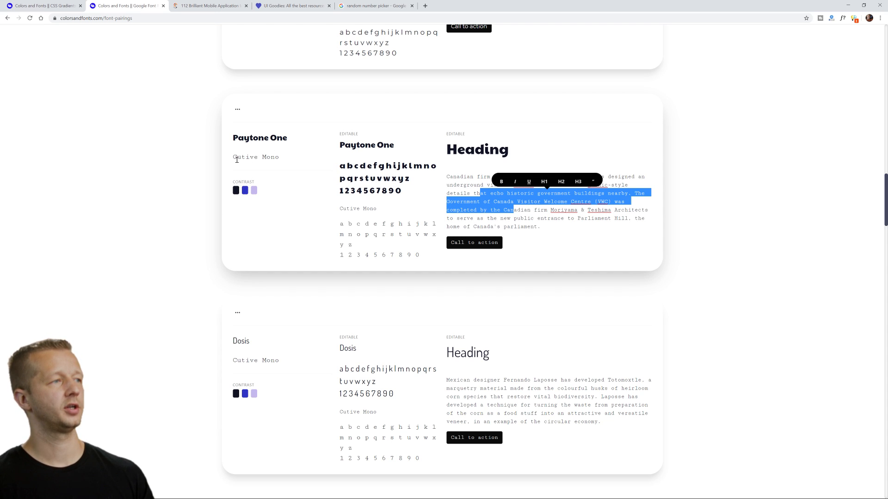
pyautogui.click(460, 185)
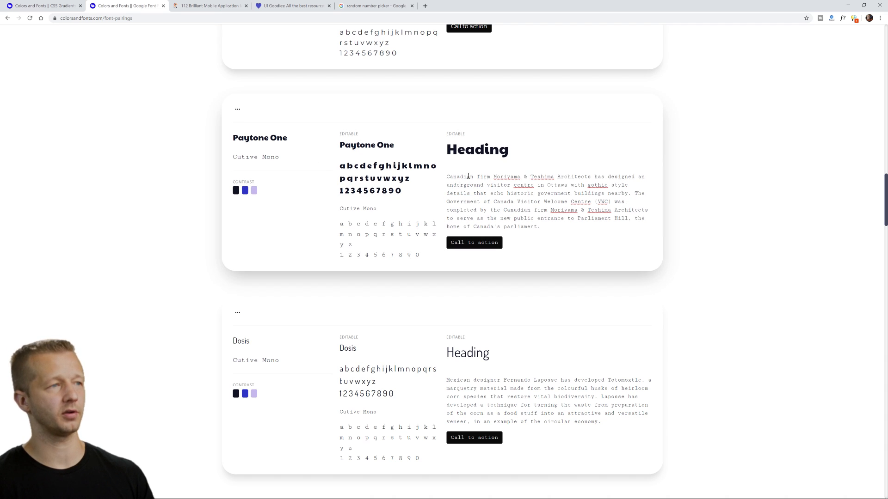
pyautogui.click(465, 154)
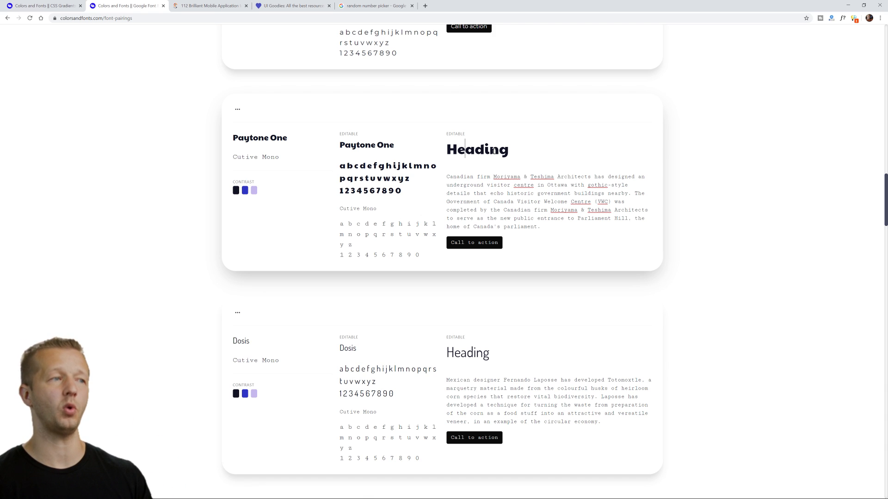
pyautogui.moveTo(451, 178); pyautogui.dragTo(526, 203)
pyautogui.hotkey('ctrl', '+')
pyautogui.hotkey('ctrl', '+')
pyautogui.hotkey('ctrl', '+')
pyautogui.hotkey('ctrl', '+')
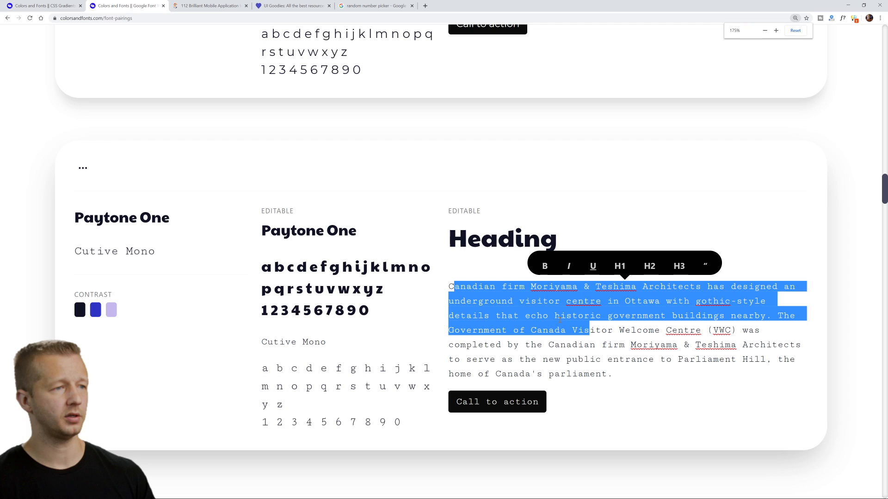
# Apply a larger heading format to the sample paragraph in the Paytone One pairing.
pyautogui.scroll(-2, 578, 258)
pyautogui.click(593, 260)
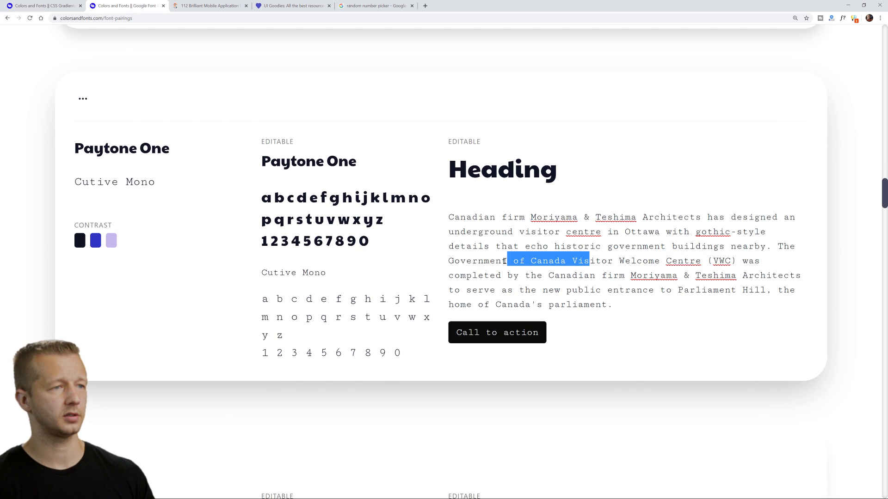
pyautogui.click(532, 193)
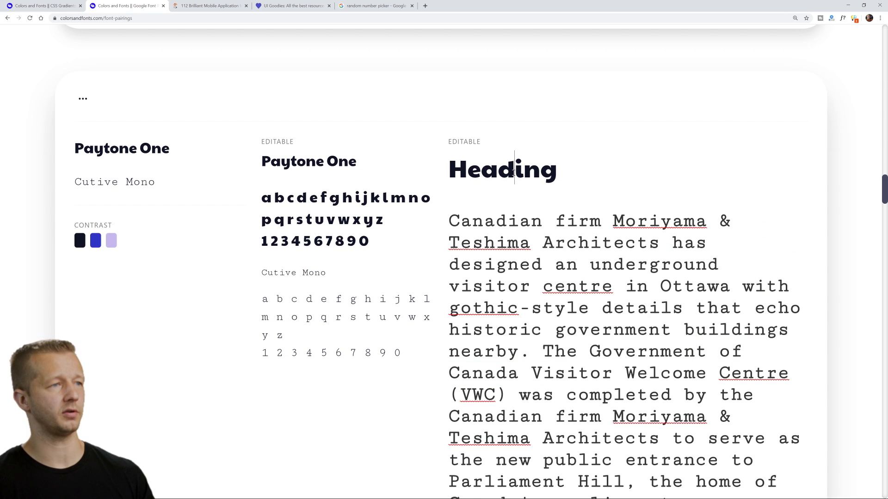
# Select the sample heading of the Paytone One pairing and open the article of 112 mobile app ideas.
pyautogui.doubleClick(513, 172)
pyautogui.hotkey('ctrl', '-')
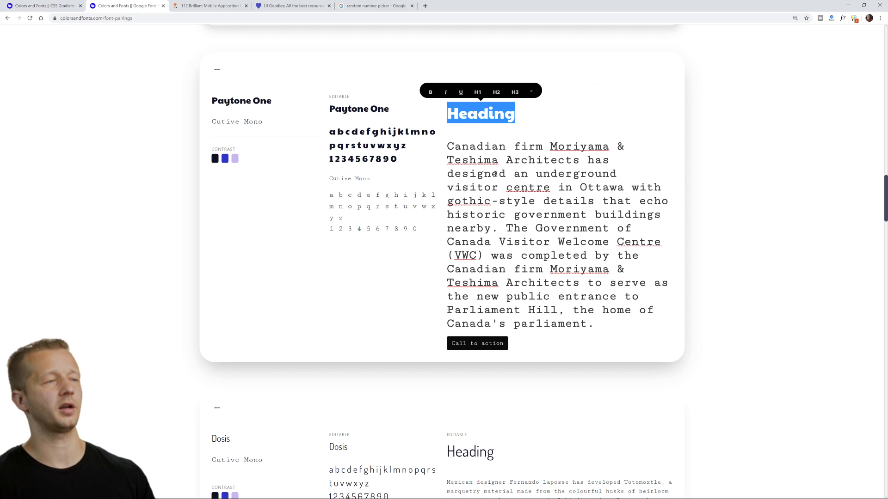
pyautogui.click(215, 9)
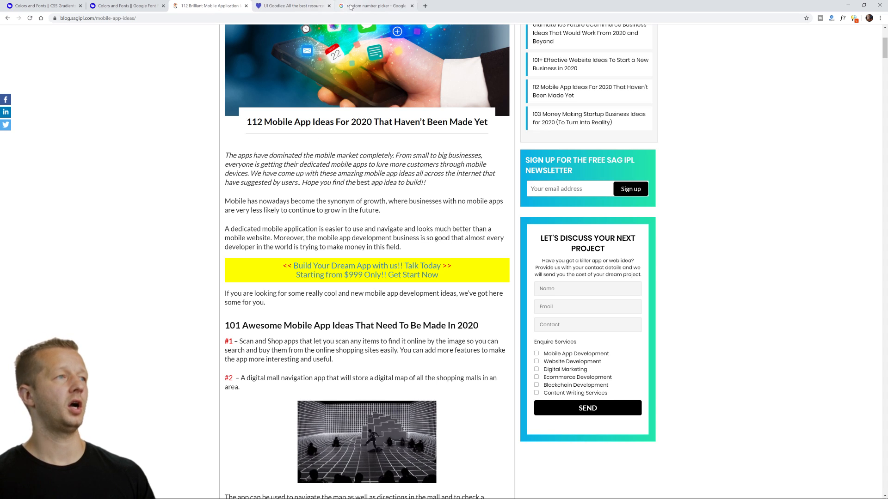
# Get a random number from 1 to 112 and find the matching idea #104 in the mobile app ideas article.
pyautogui.click(364, 9)
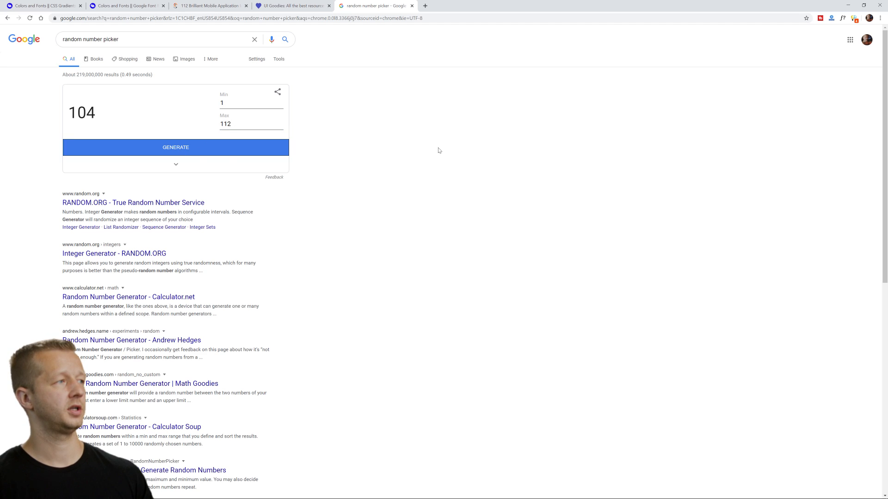
pyautogui.click(310, 8)
pyautogui.click(227, 10)
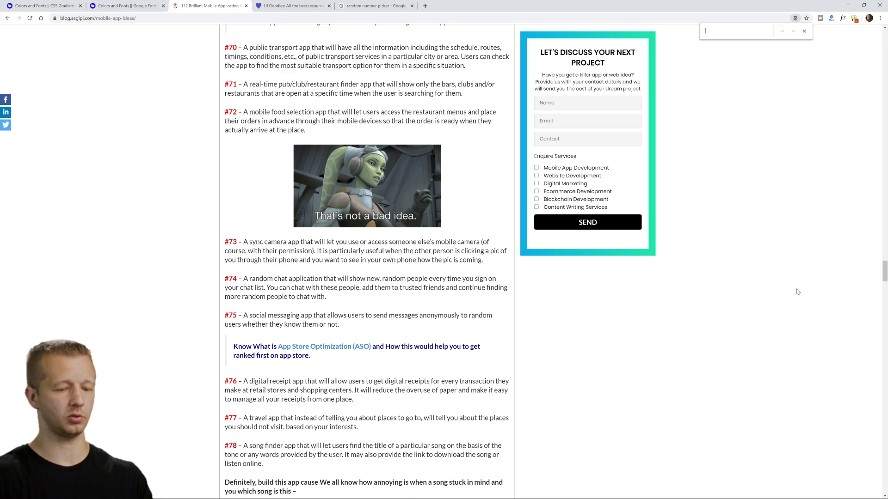
pyautogui.hotkey('ctrl', 'f')
pyautogui.write('104')
pyautogui.scroll(-1, 770, 354)
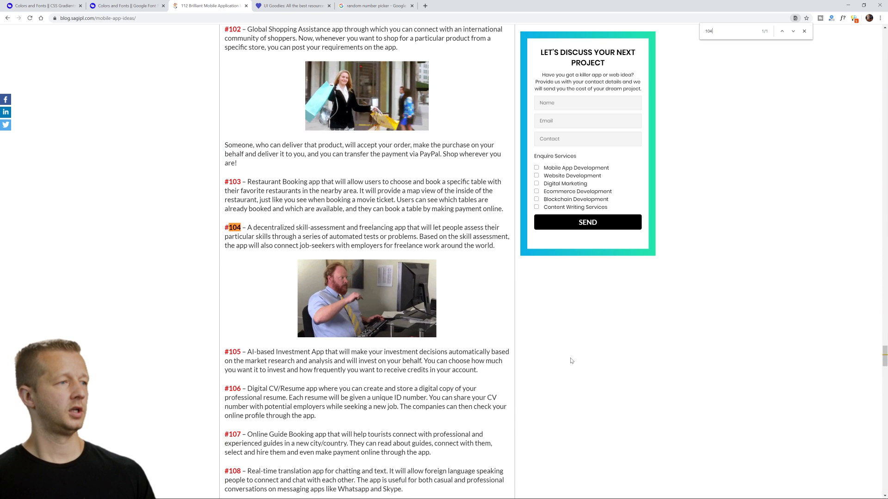
pyautogui.hotkey('ctrl', '+')
pyautogui.hotkey('ctrl', '+')
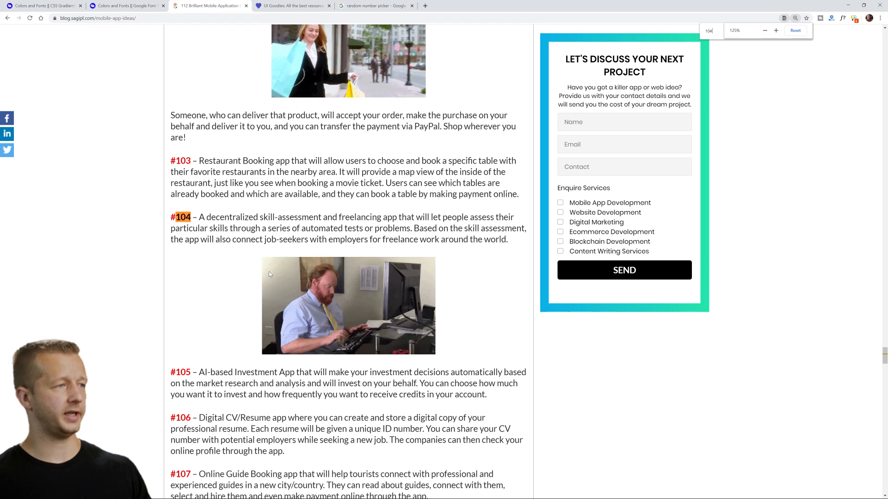
pyautogui.scroll(-1, 240, 208)
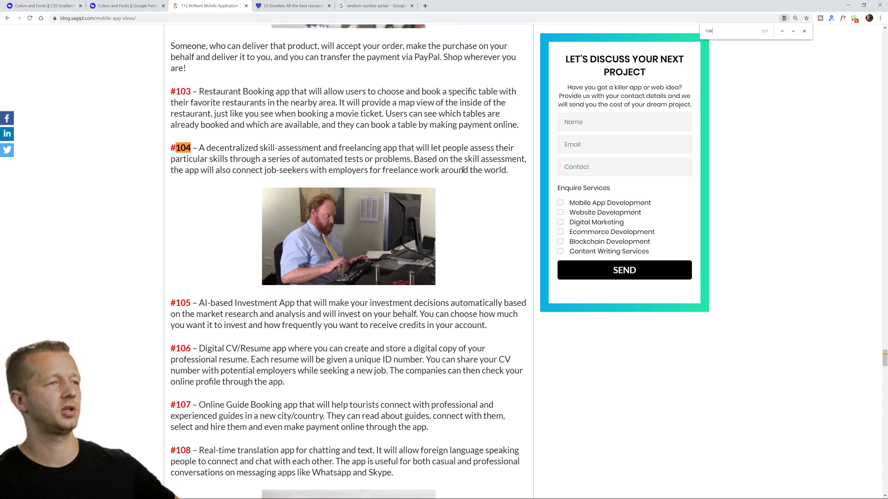
# Read the description of app idea #104, highlighting its key phrases such as "tests or problems" and "decentralized".
pyautogui.moveTo(508, 173); pyautogui.dragTo(200, 148)
pyautogui.click(205, 150)
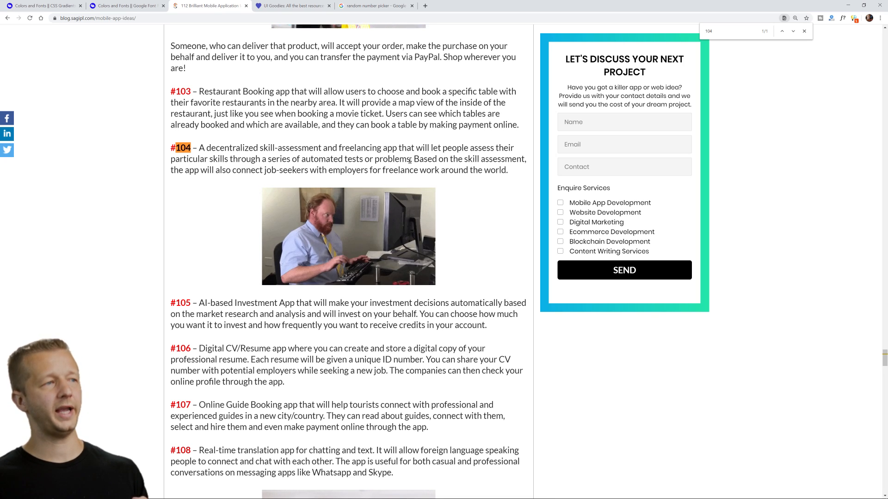
pyautogui.moveTo(409, 160); pyautogui.dragTo(344, 159)
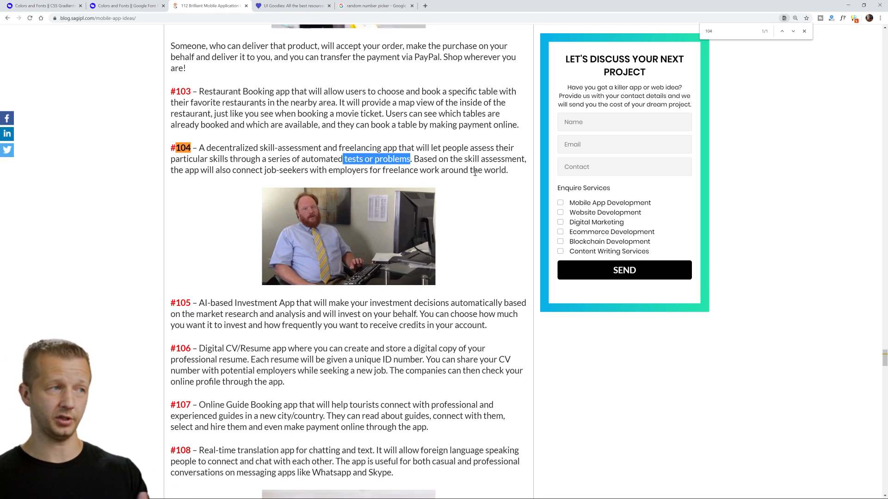
pyautogui.moveTo(508, 170); pyautogui.dragTo(197, 149)
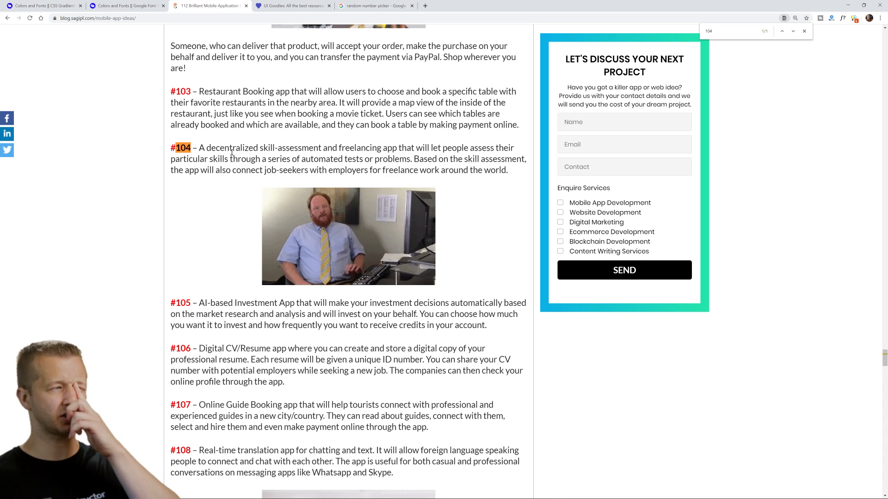
pyautogui.doubleClick(231, 151)
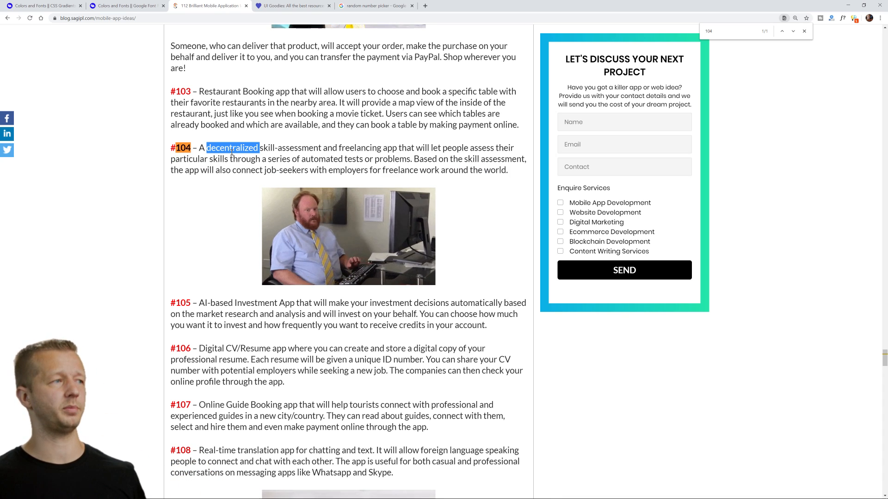
pyautogui.click(233, 158)
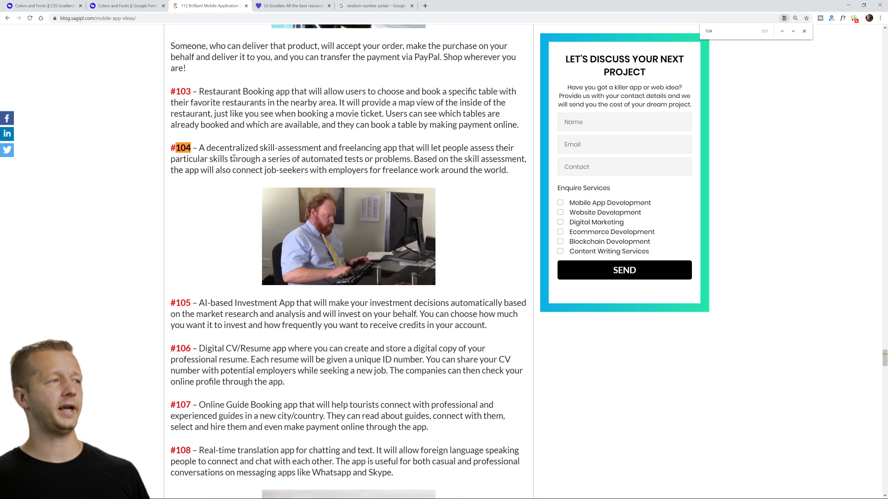
pyautogui.doubleClick(282, 147)
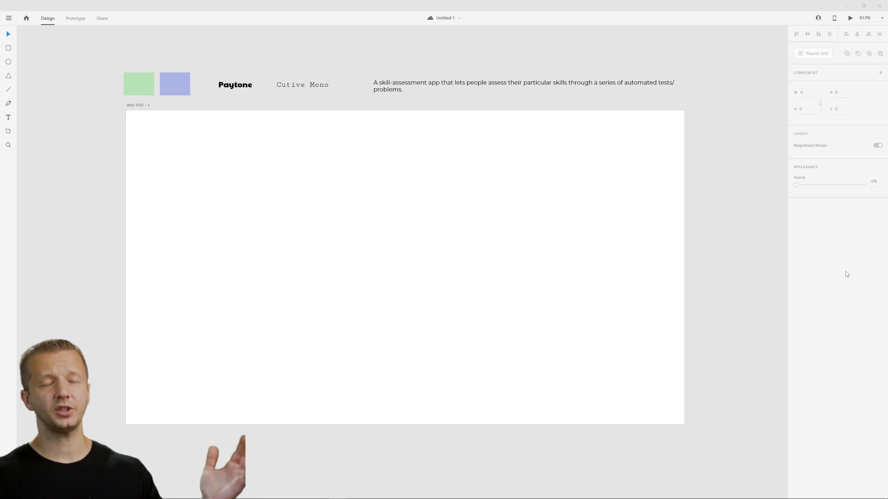
# Switch to Adobe XD and review the two colour squares, both font samples and the app description above the artboard.
pyautogui.click(174, 82)
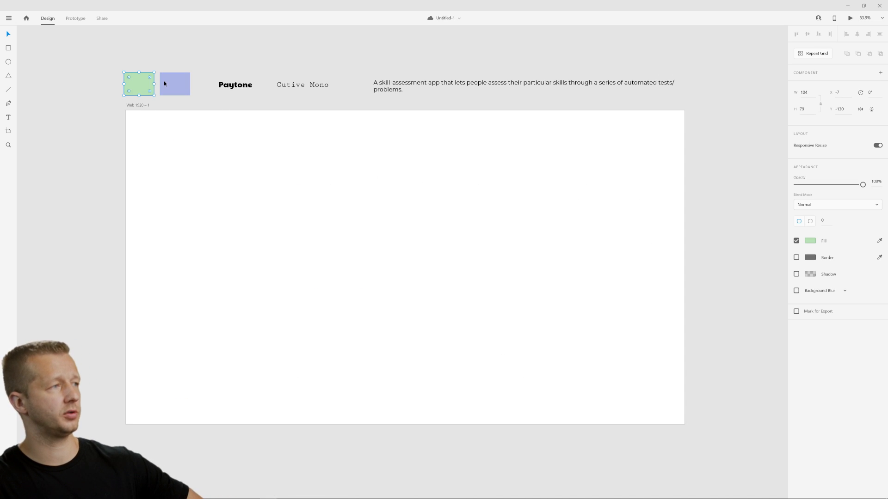
pyautogui.click(200, 147)
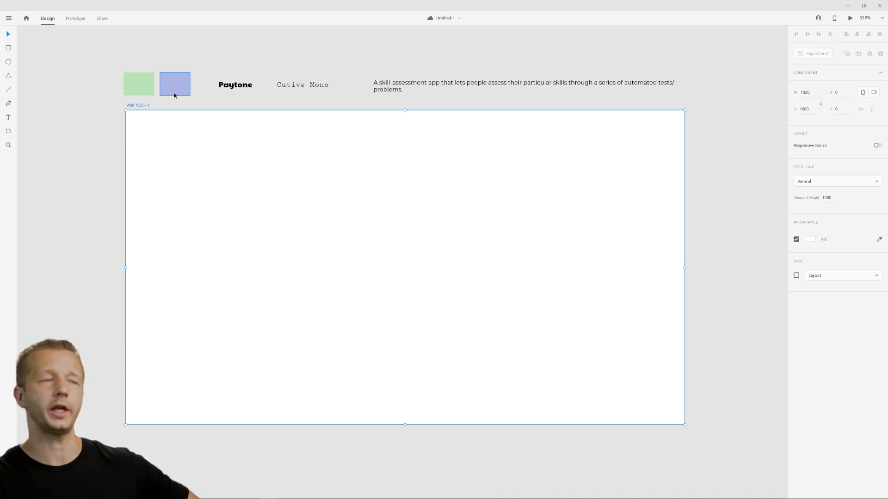
pyautogui.click(233, 86)
pyautogui.click(298, 88)
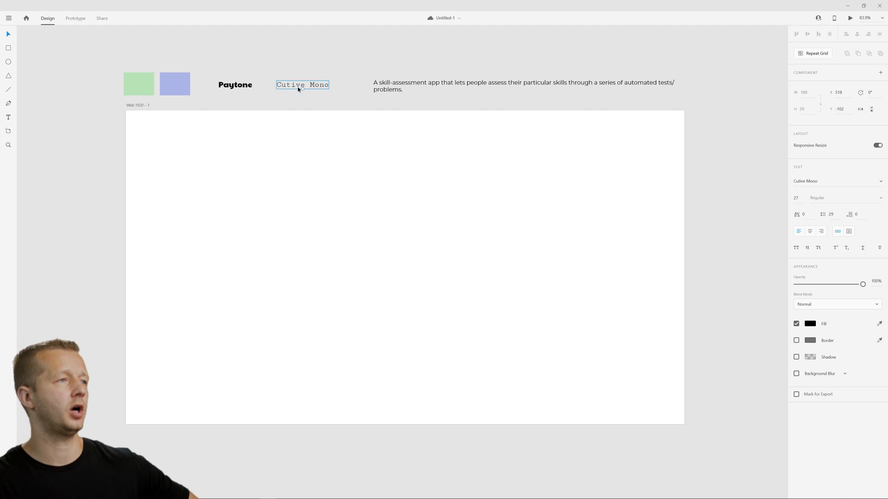
pyautogui.click(386, 92)
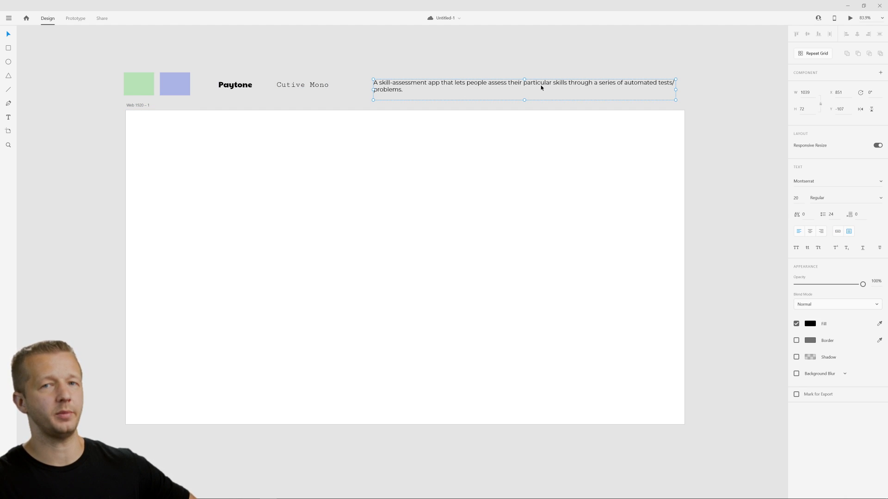
pyautogui.click(478, 184)
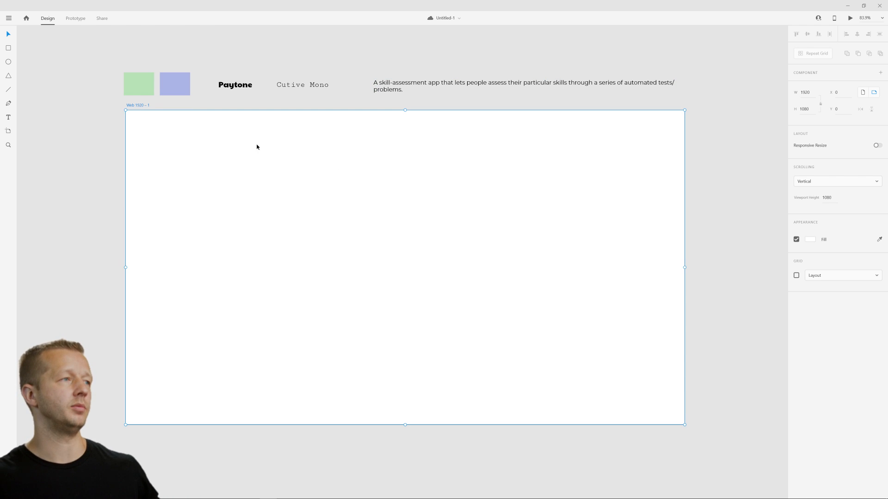
pyautogui.click(108, 166)
# Give the artboard a linear gradient fill running diagonally from its top-right corner to its bottom-left corner.
pyautogui.click(168, 169)
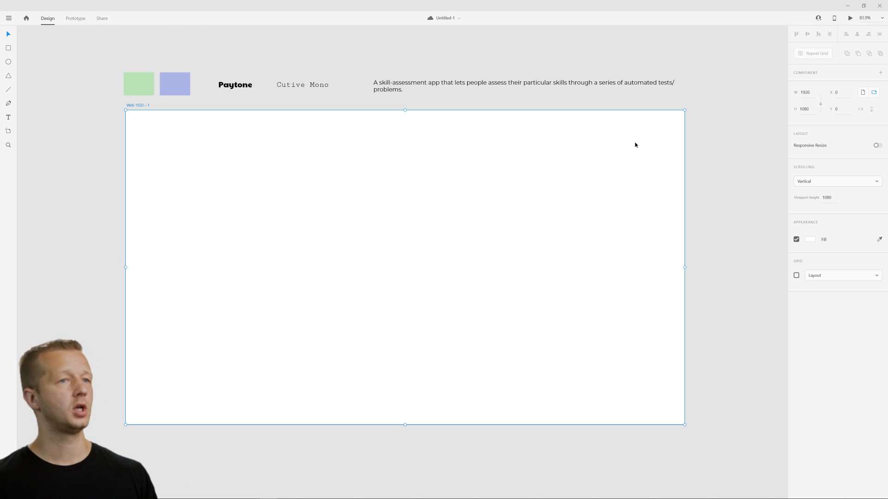
pyautogui.click(810, 240)
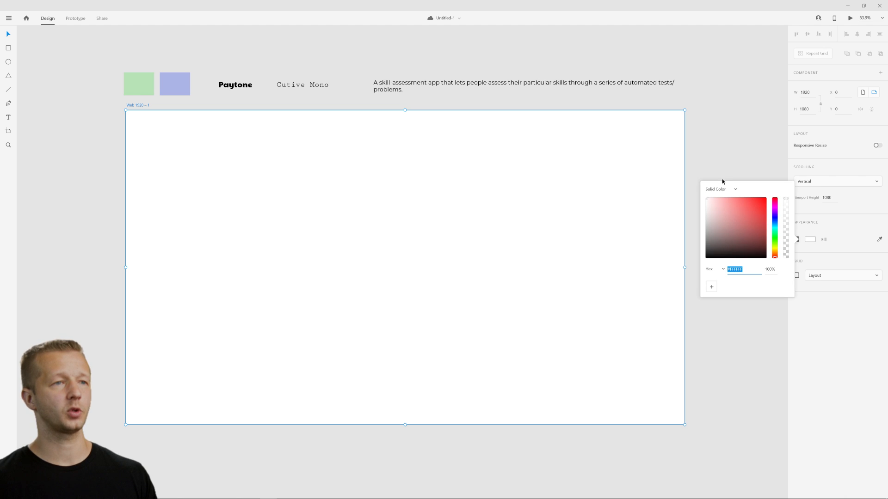
pyautogui.click(735, 190)
pyautogui.click(731, 191)
pyautogui.click(732, 191)
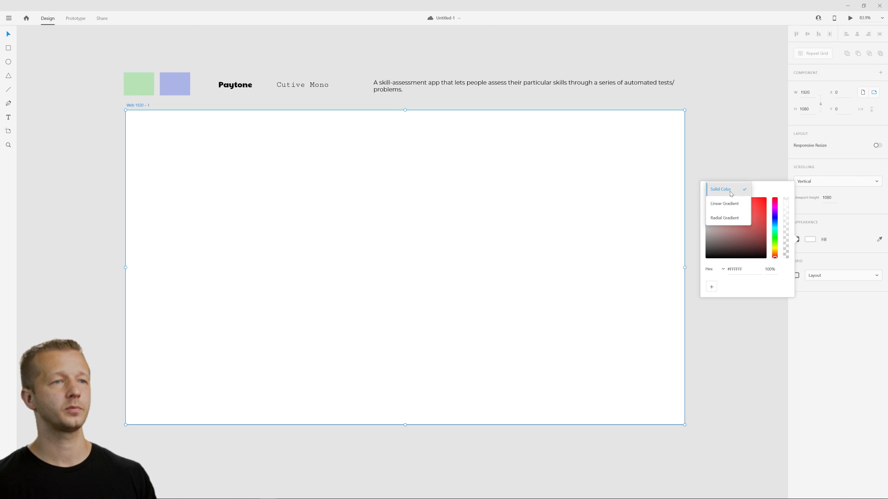
pyautogui.click(721, 215)
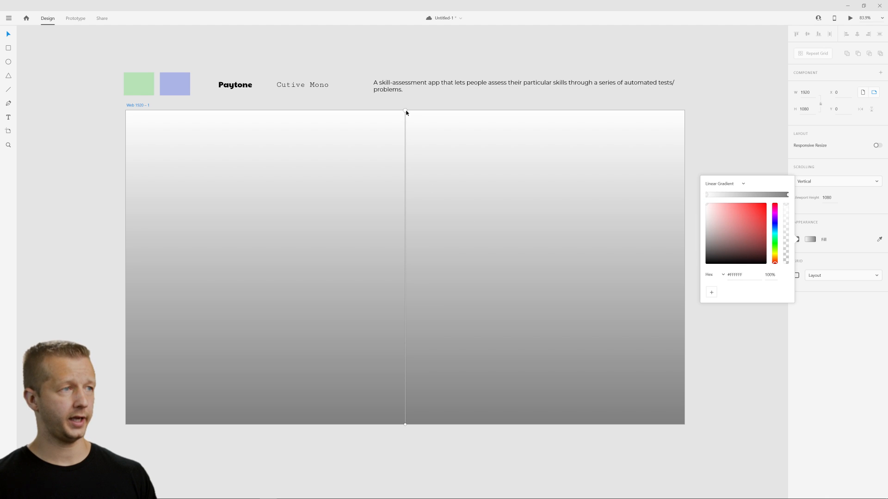
pyautogui.moveTo(405, 111); pyautogui.dragTo(680, 111)
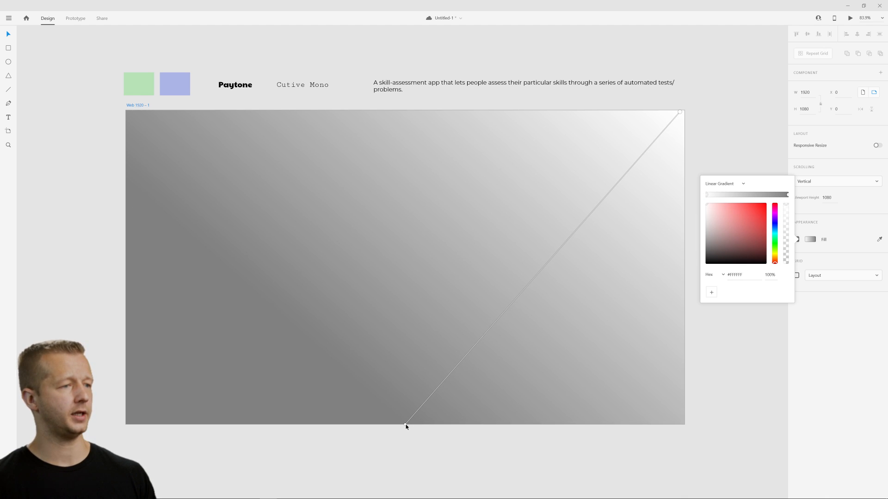
pyautogui.moveTo(402, 426); pyautogui.dragTo(133, 417)
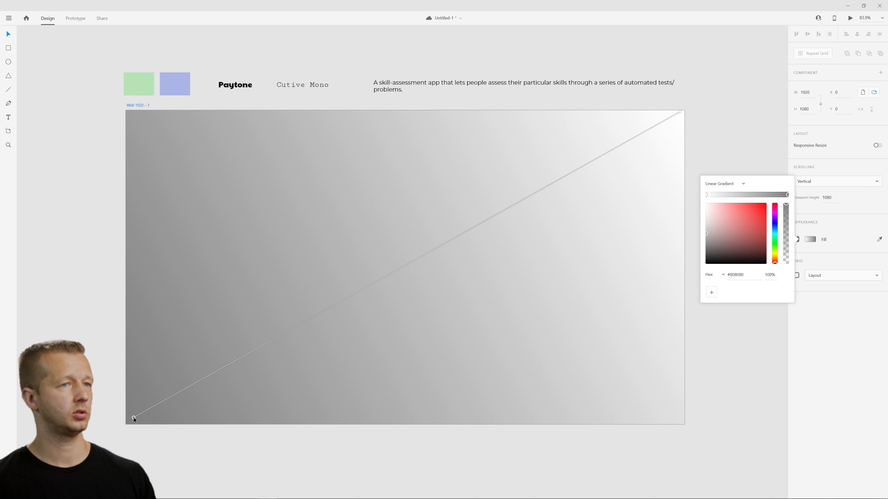
# Copy the green square's fill colour and apply it to the gray stop of the artboard's gradient.
pyautogui.click(142, 85)
pyautogui.click(815, 243)
pyautogui.hotkey('ctrl', 'c')
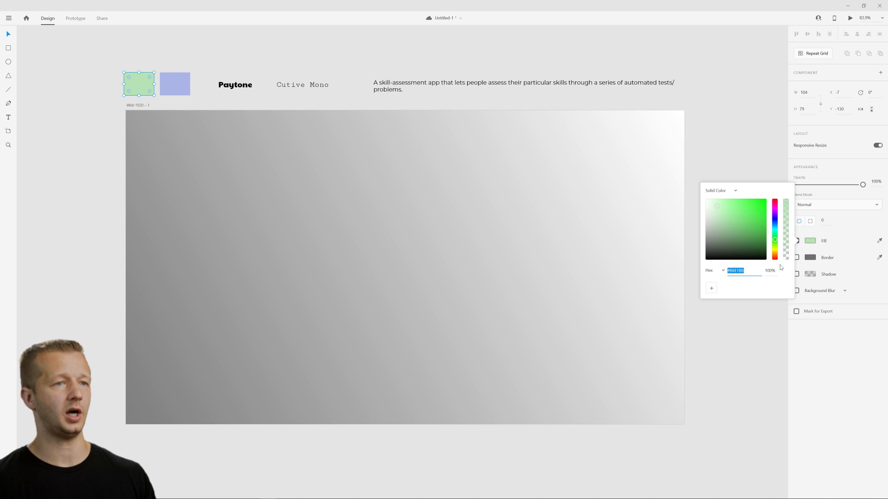
pyautogui.click(447, 138)
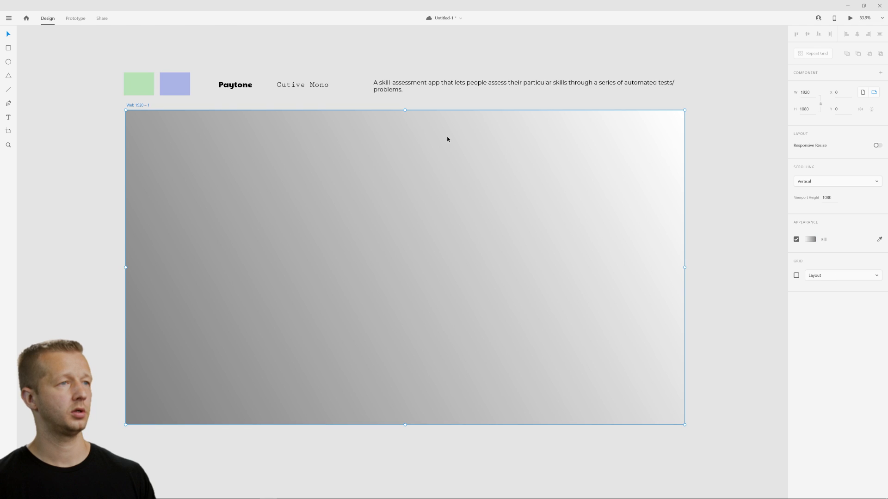
pyautogui.click(810, 239)
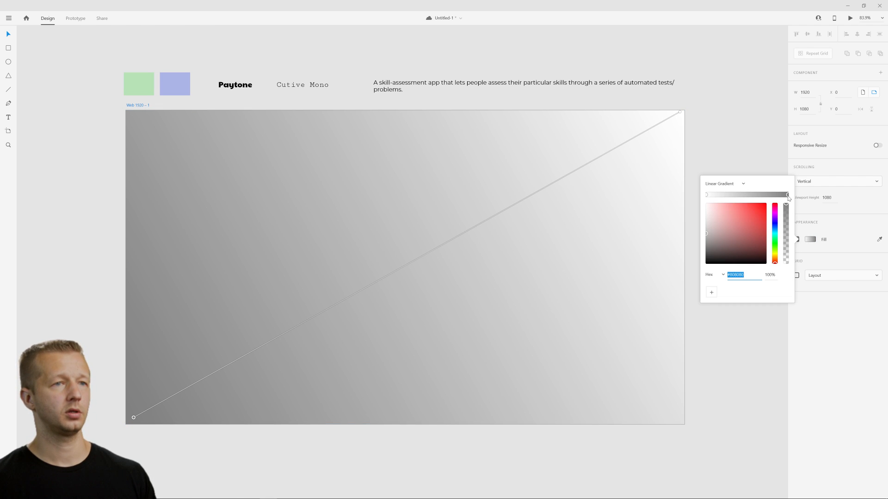
pyautogui.doubleClick(736, 274)
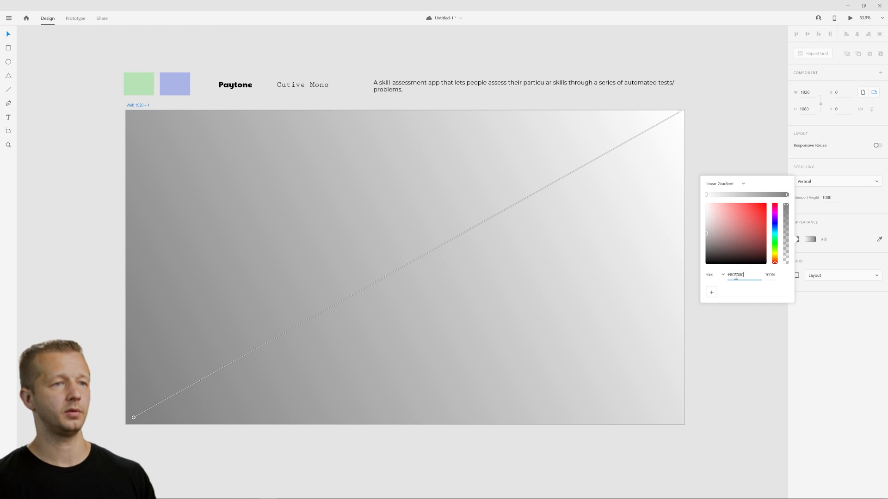
pyautogui.hotkey('ctrl', 'v')
pyautogui.press('Return')
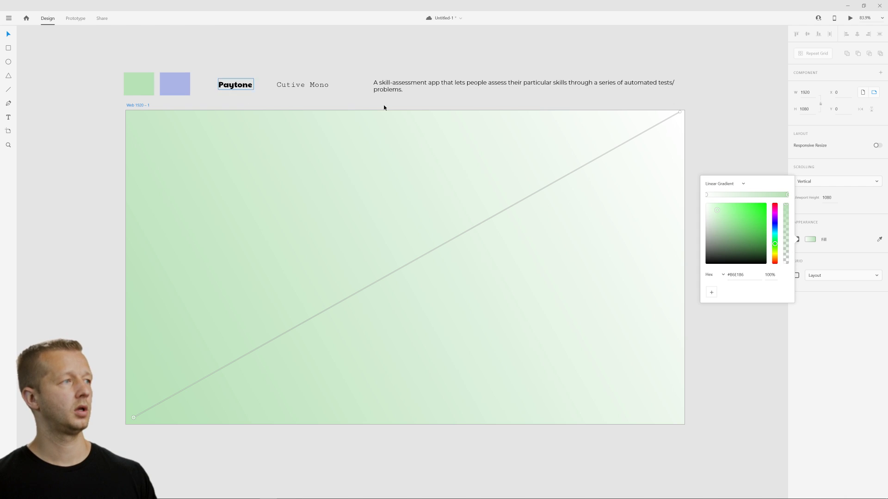
# Save the fill colours of the periwinkle and green squares as reusable swatches in the colour picker.
pyautogui.click(176, 85)
pyautogui.click(811, 241)
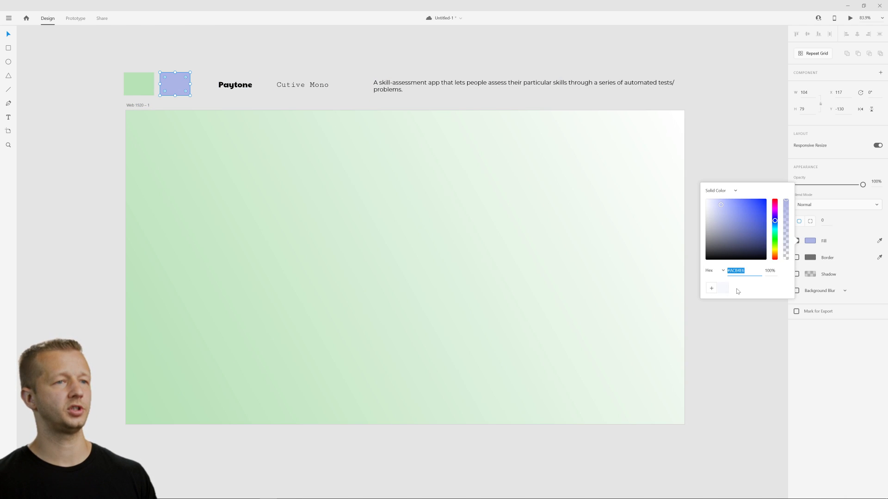
pyautogui.click(711, 288)
pyautogui.click(150, 84)
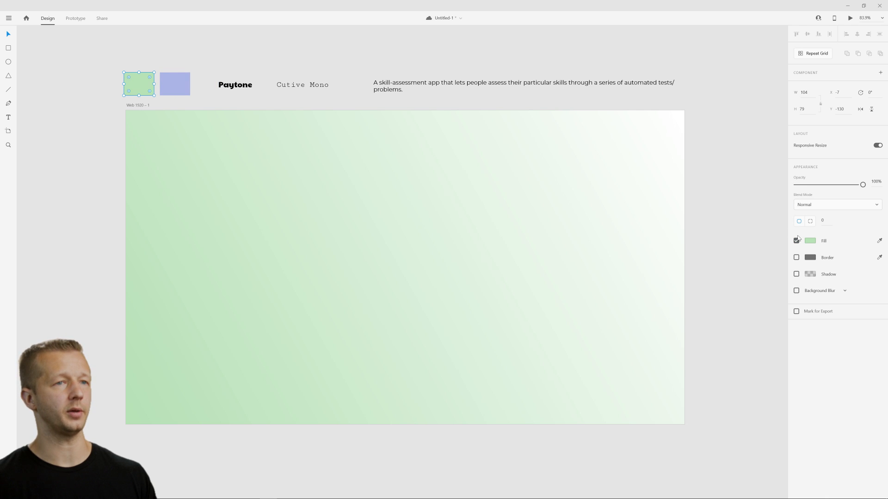
pyautogui.click(810, 241)
pyautogui.click(711, 288)
pyautogui.click(222, 60)
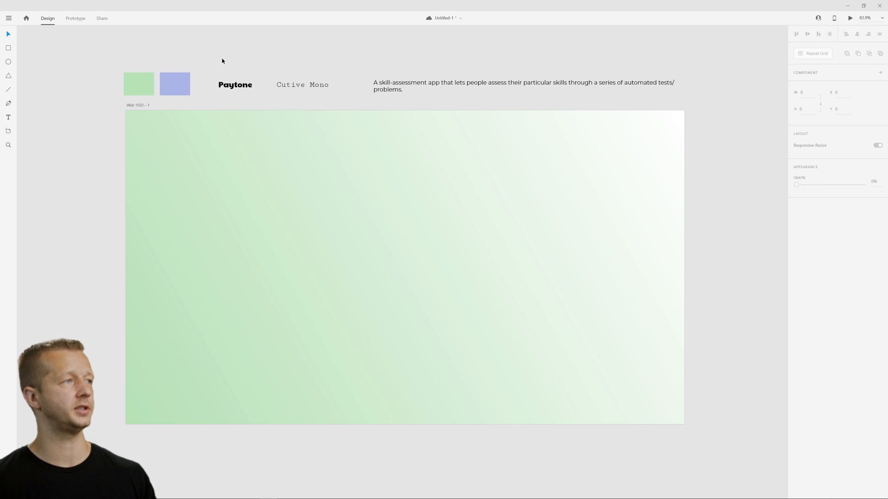
# Apply the saved periwinkle swatch to the white stop of the artboard's gradient and save the document.
pyautogui.click(596, 152)
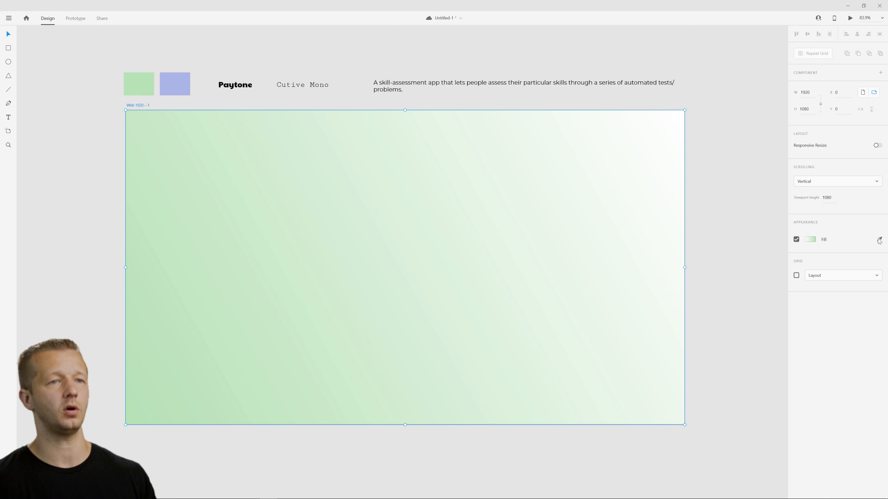
pyautogui.click(811, 240)
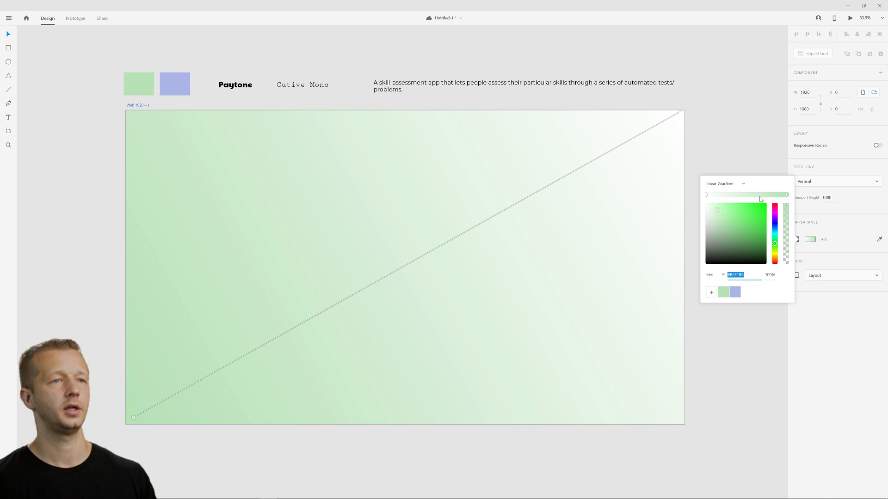
pyautogui.click(706, 195)
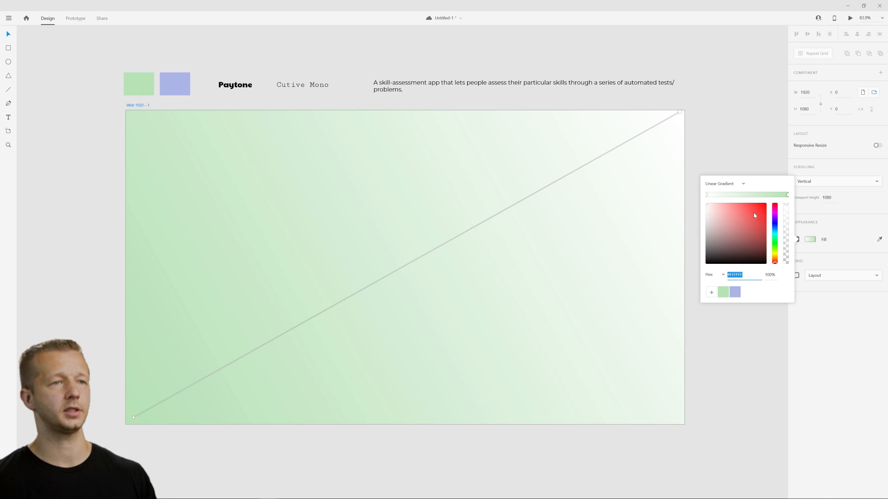
pyautogui.click(734, 294)
pyautogui.click(732, 344)
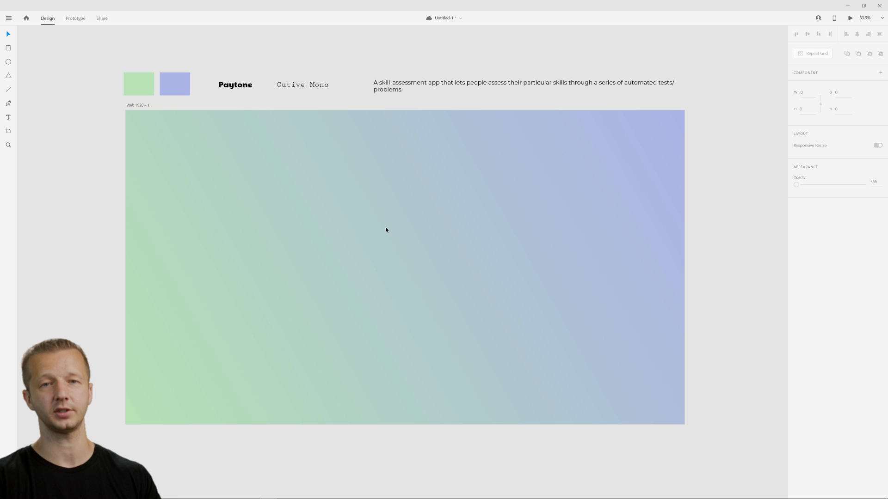
pyautogui.hotkey('ctrl', 's')
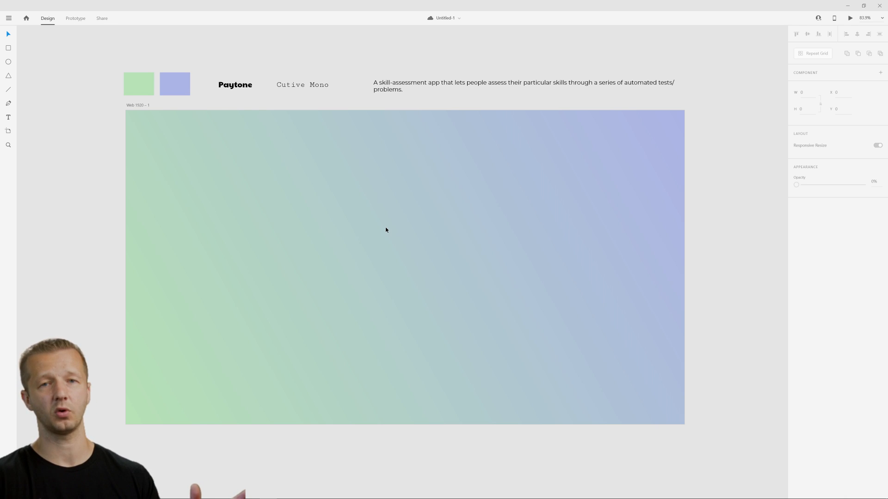
# Open the Stark plugin's rapid contrast checker.
pyautogui.click(229, 194)
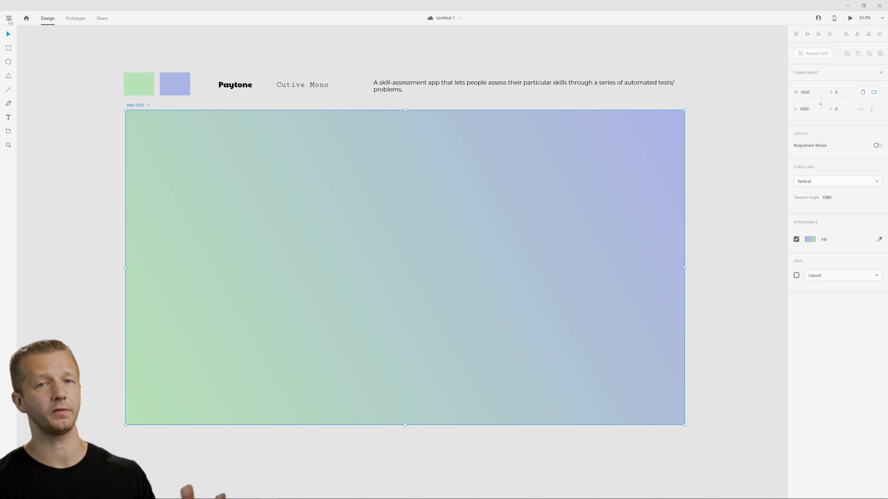
pyautogui.click(8, 18)
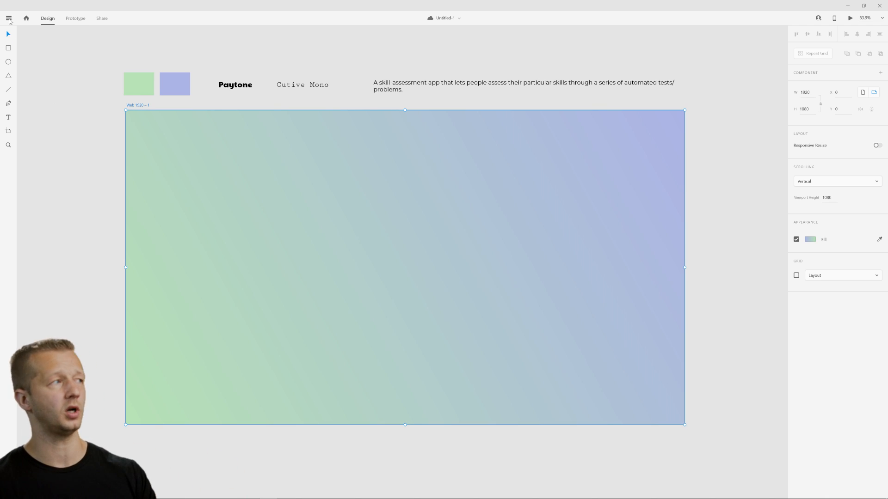
pyautogui.moveTo(28, 266)
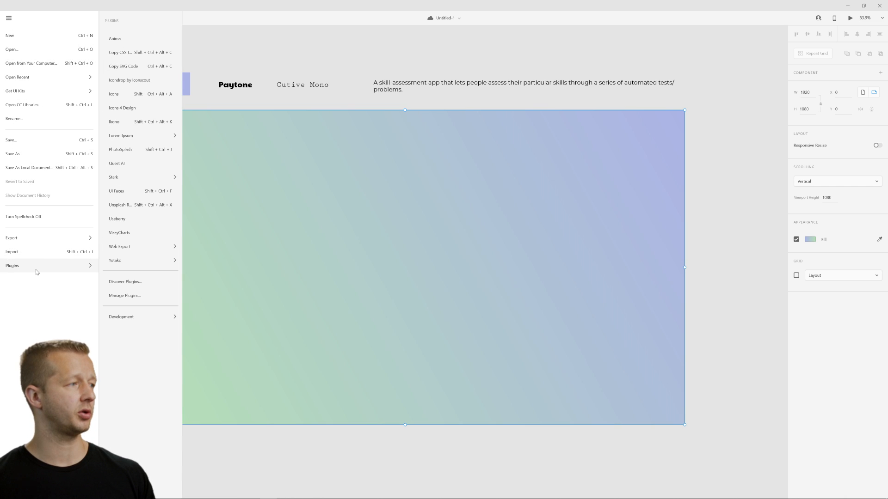
pyautogui.moveTo(119, 180)
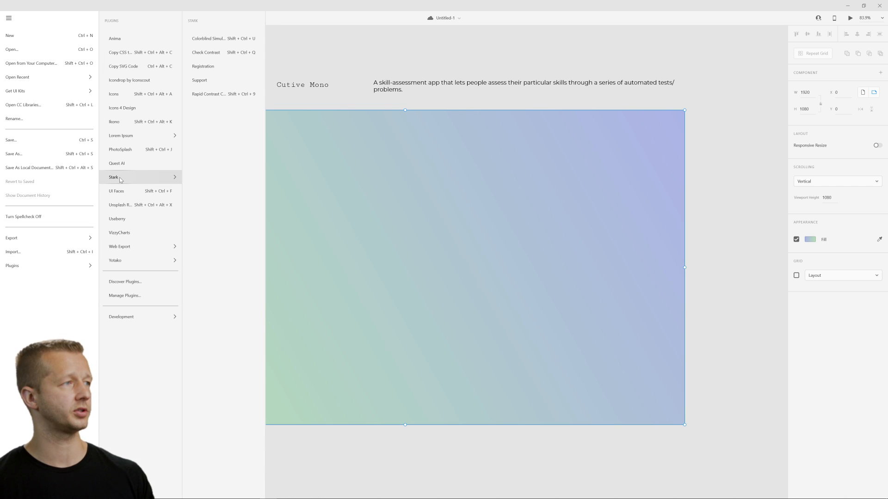
pyautogui.click(226, 98)
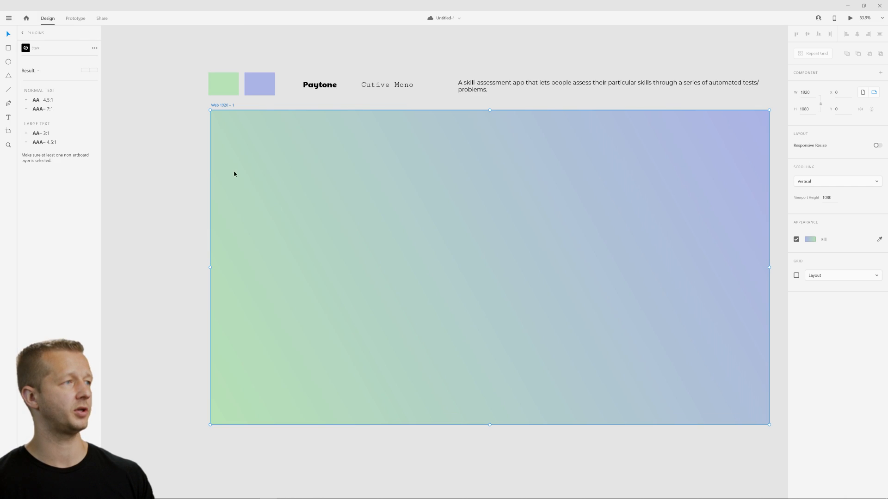
# Add a "Hello" text to the artboard and move it slightly up and to the right.
pyautogui.click(161, 229)
pyautogui.press('t')
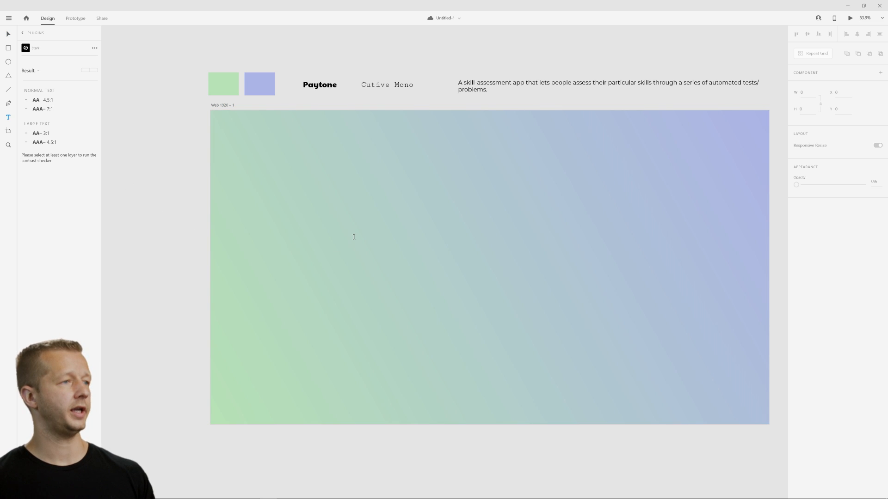
pyautogui.click(353, 236)
pyautogui.write('He')
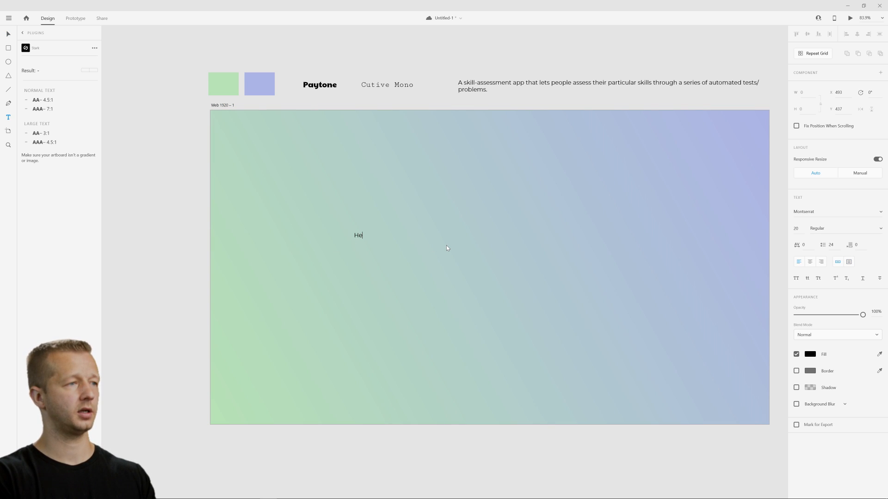
pyautogui.write('llo')
pyautogui.press('Escape')
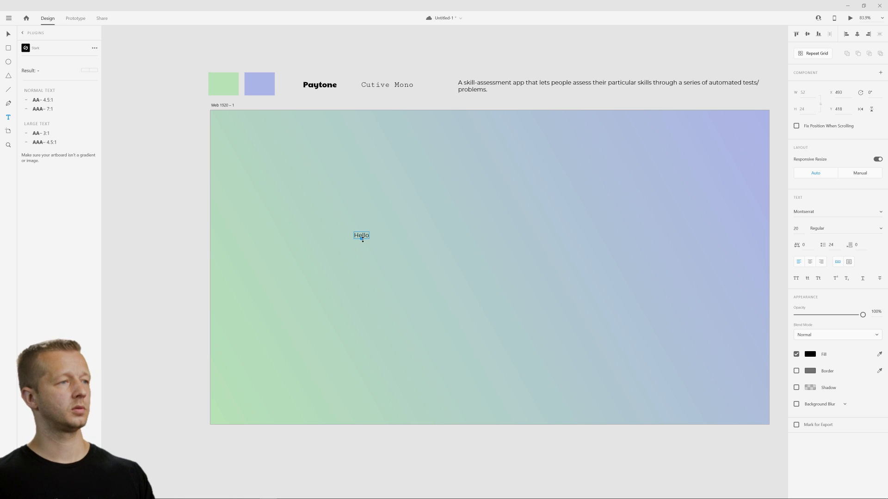
pyautogui.moveTo(371, 234); pyautogui.dragTo(398, 217)
pyautogui.click(400, 174)
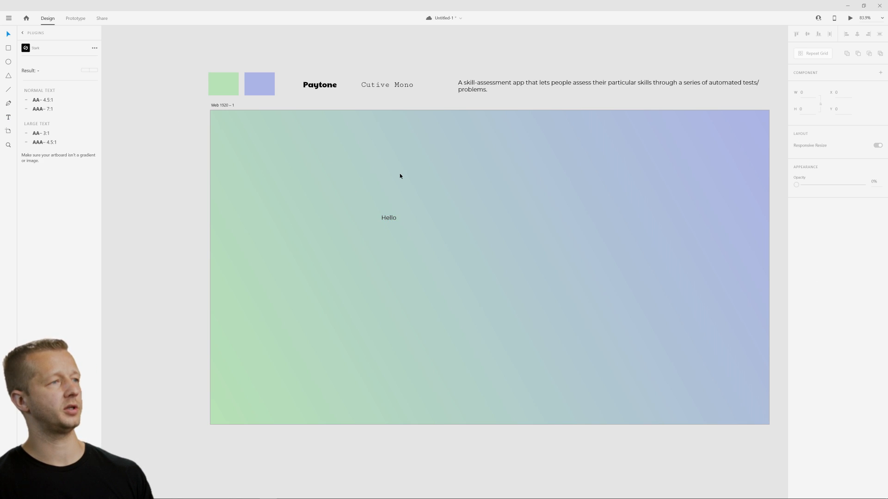
# Move the "Hello" text onto the green square and check the contrast of the black text against the green.
pyautogui.click(389, 219)
pyautogui.moveTo(389, 219); pyautogui.dragTo(223, 84)
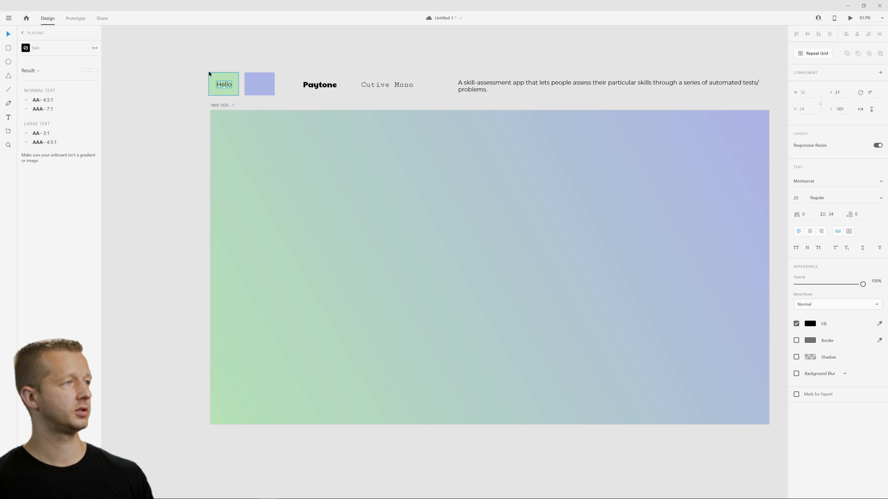
pyautogui.keyDown('shift'); pyautogui.click(226, 86); pyautogui.keyUp('shift')
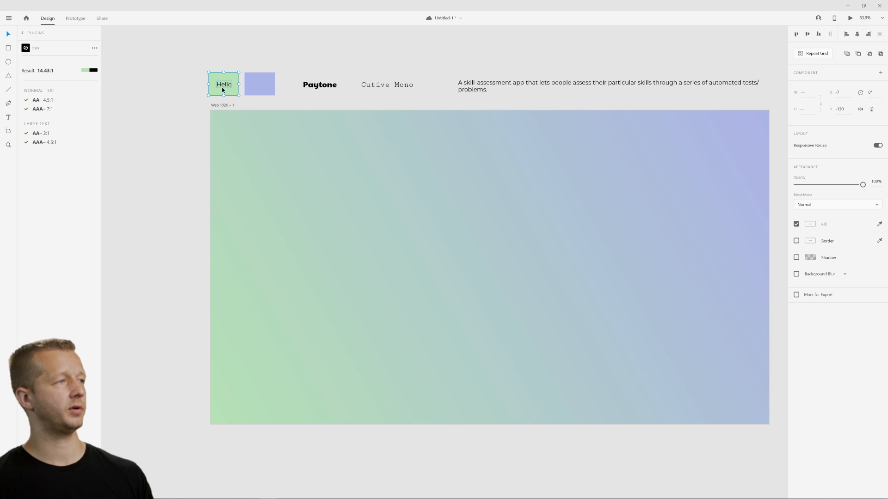
pyautogui.scroll(10, 221, 84)
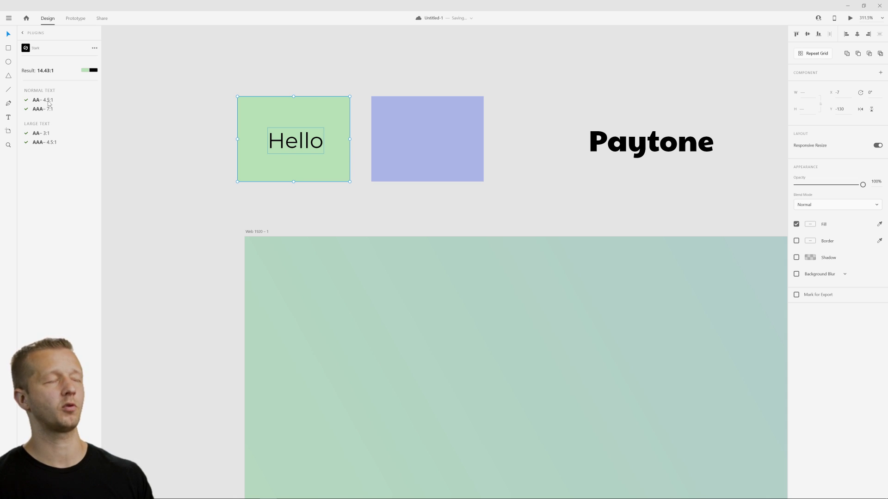
# Change the "Hello" text's fill to white and check its contrast against the green square.
pyautogui.click(208, 127)
pyautogui.click(306, 148)
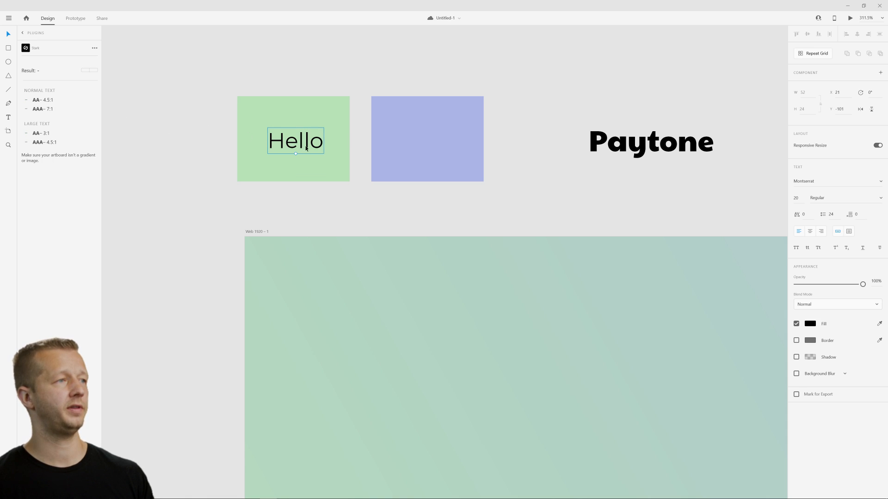
pyautogui.click(808, 324)
pyautogui.moveTo(753, 311); pyautogui.dragTo(549, 222)
pyautogui.click(541, 220)
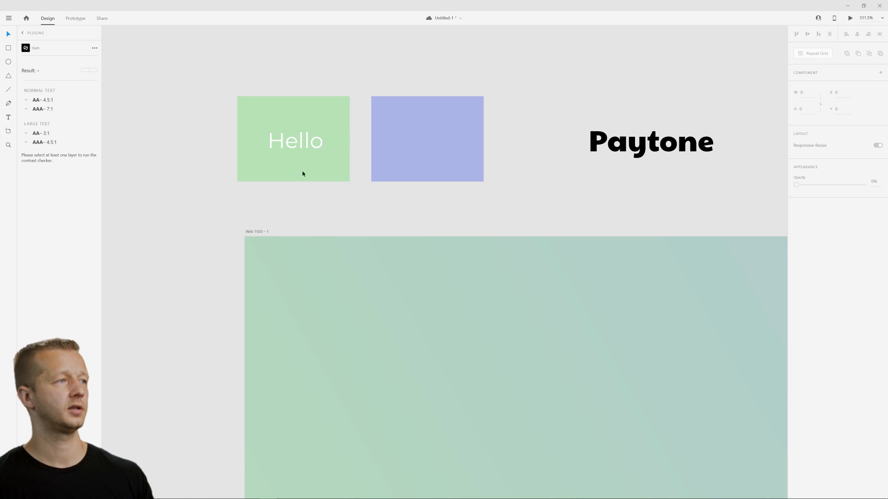
pyautogui.moveTo(234, 112); pyautogui.dragTo(317, 161)
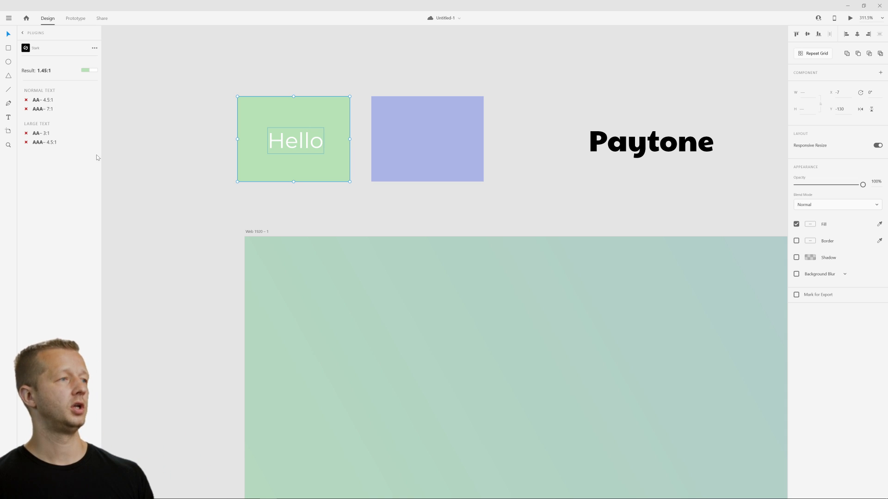
# Delete the "Hello" test text from the green square.
pyautogui.click(212, 189)
pyautogui.scroll(-5, 304, 251)
pyautogui.moveTo(427, 309); pyautogui.dragTo(299, 176)
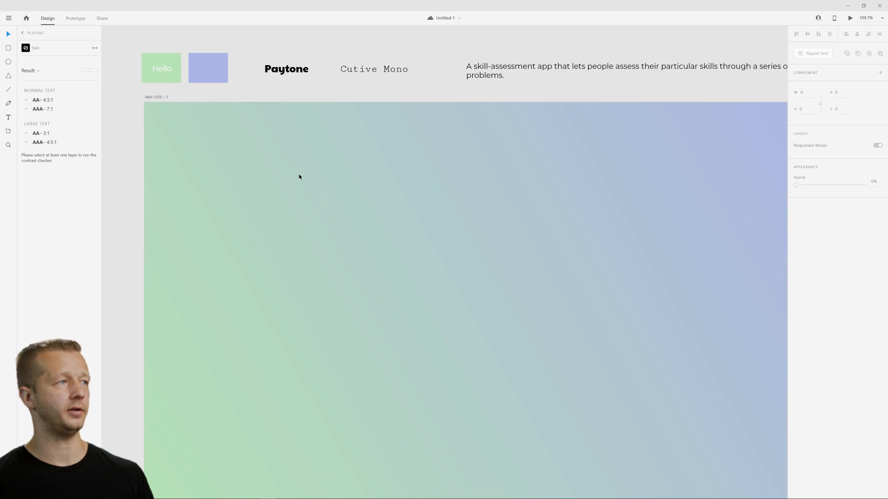
pyautogui.scroll(-2, 301, 178)
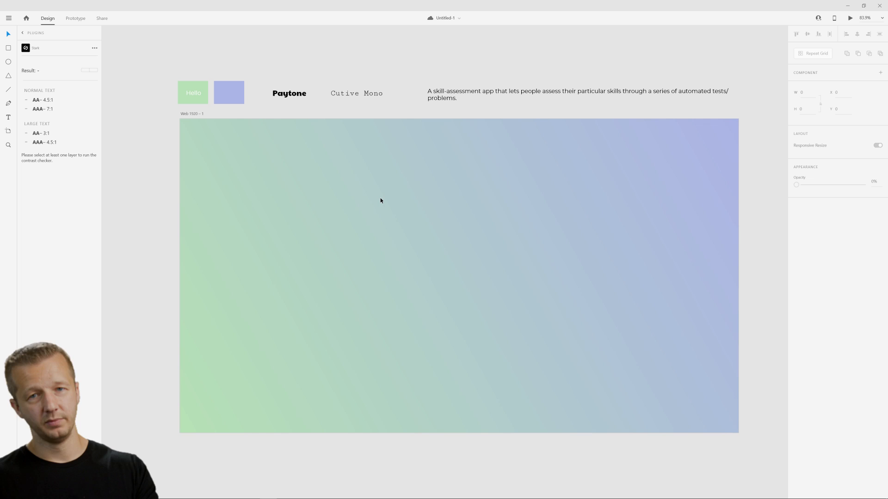
pyautogui.click(191, 98)
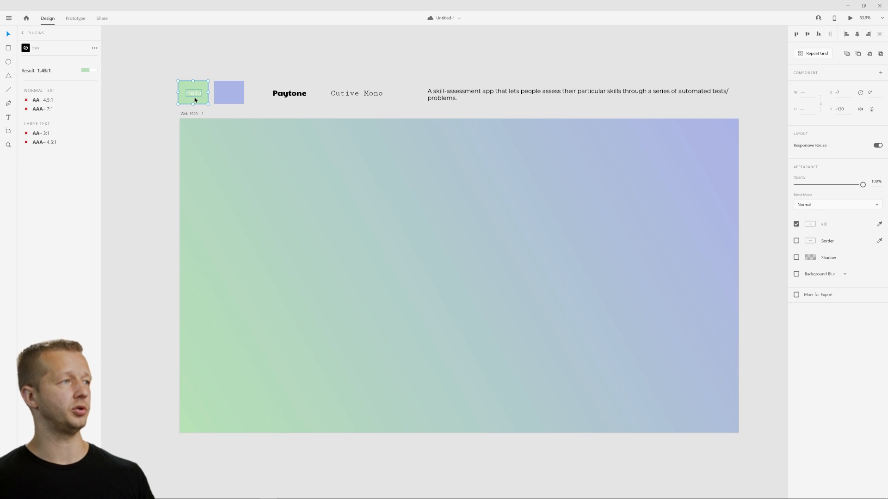
pyautogui.doubleClick(193, 93)
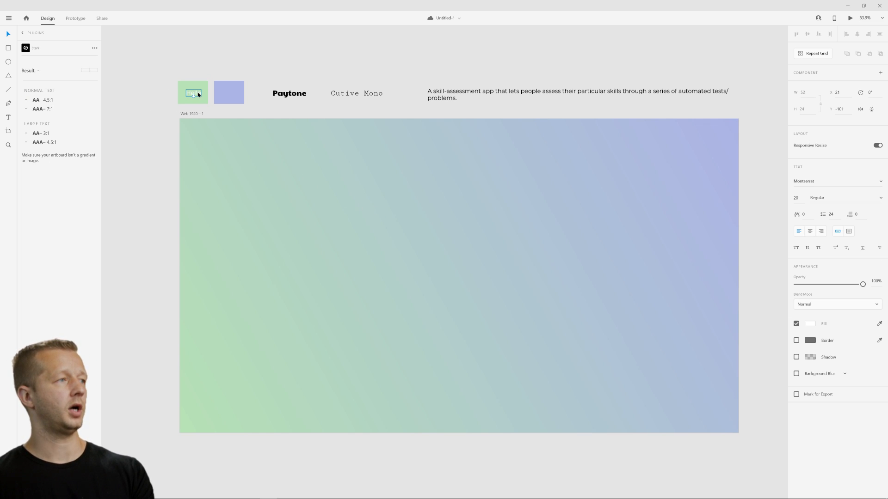
pyautogui.moveTo(197, 92); pyautogui.dragTo(298, 236)
pyautogui.press('Delete')
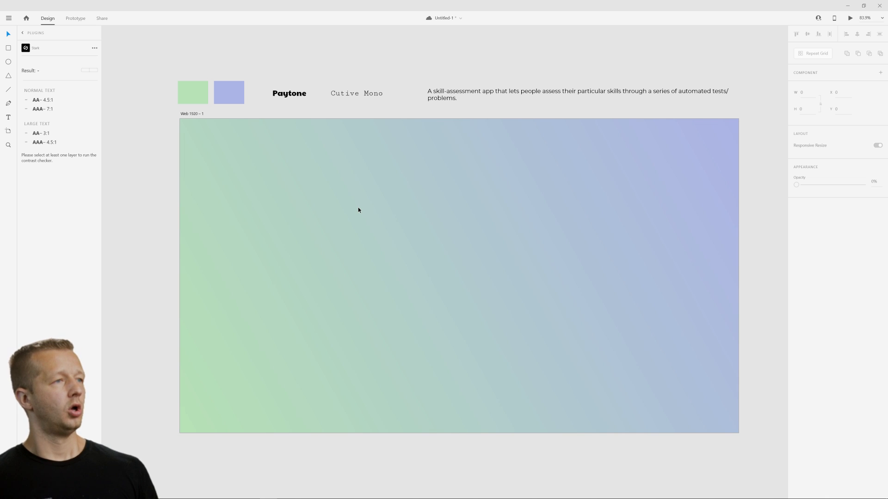
pyautogui.click(358, 207)
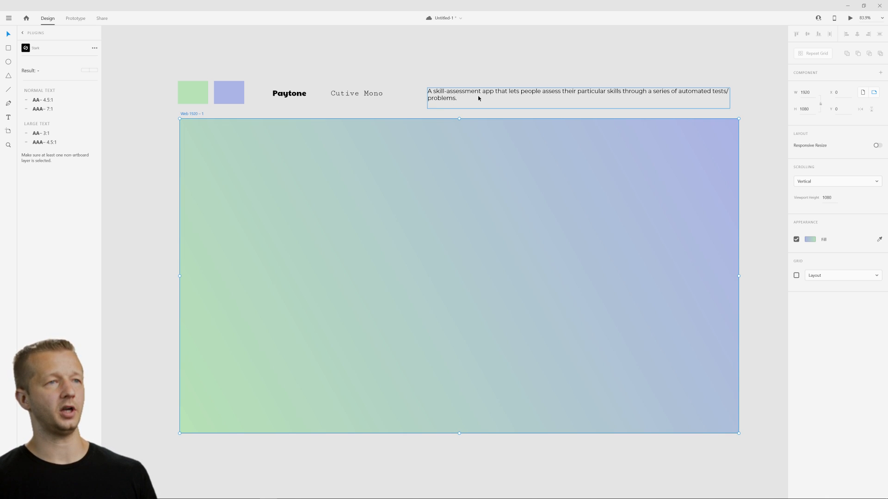
pyautogui.click(477, 73)
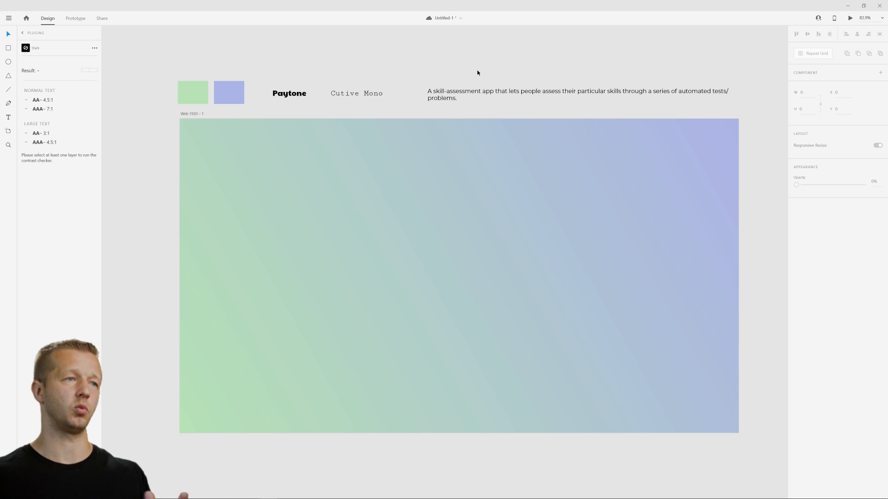
pyautogui.click(666, 188)
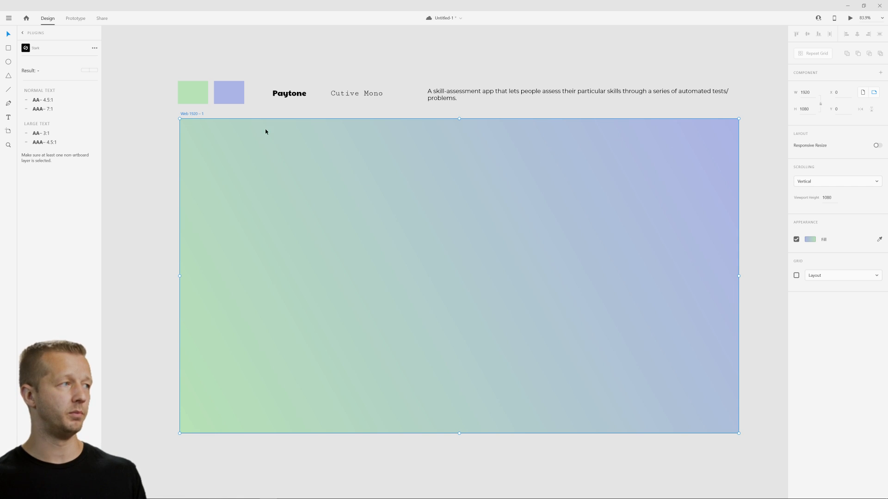
pyautogui.click(215, 66)
pyautogui.click(297, 95)
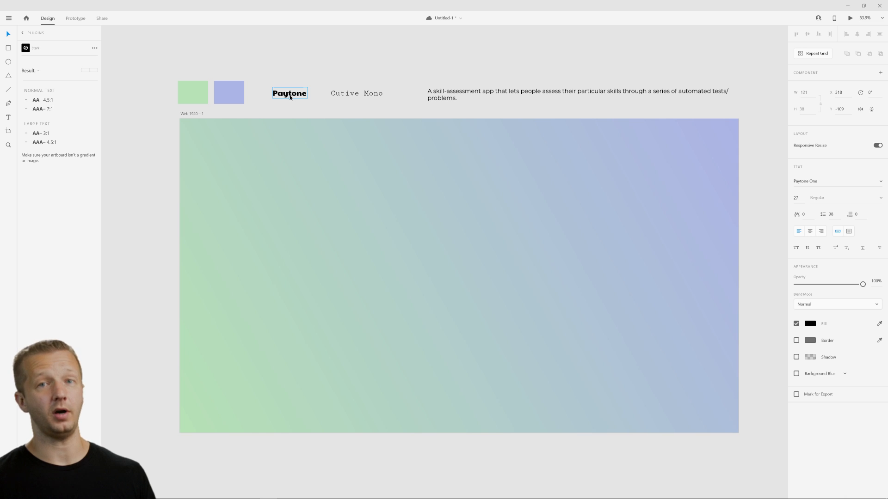
pyautogui.click(285, 154)
# Add the text "SkillAsseser" near the artboard's top-left corner, at about X 253 and Y 35.
pyautogui.click(11, 118)
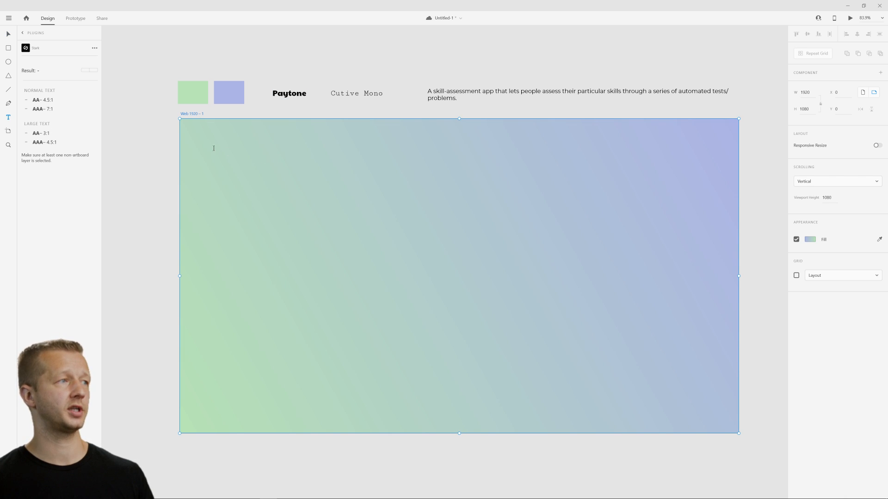
pyautogui.click(254, 134)
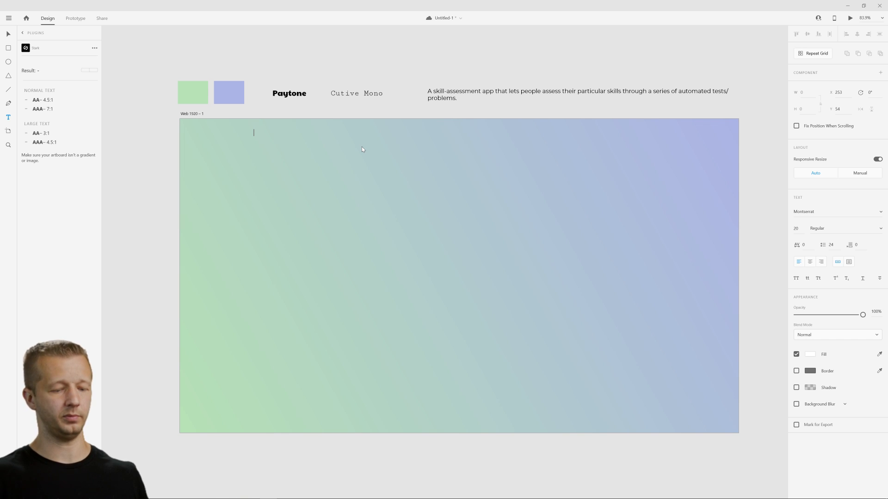
pyautogui.write('SkillA')
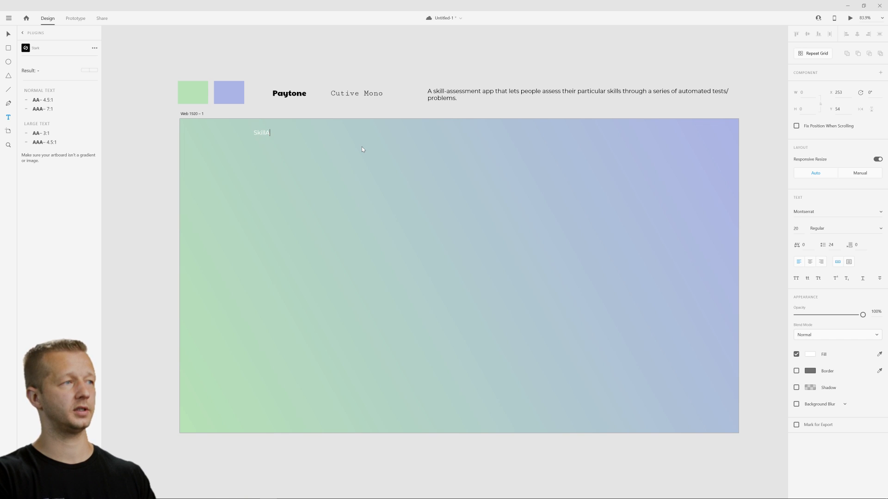
pyautogui.write('ssesser')
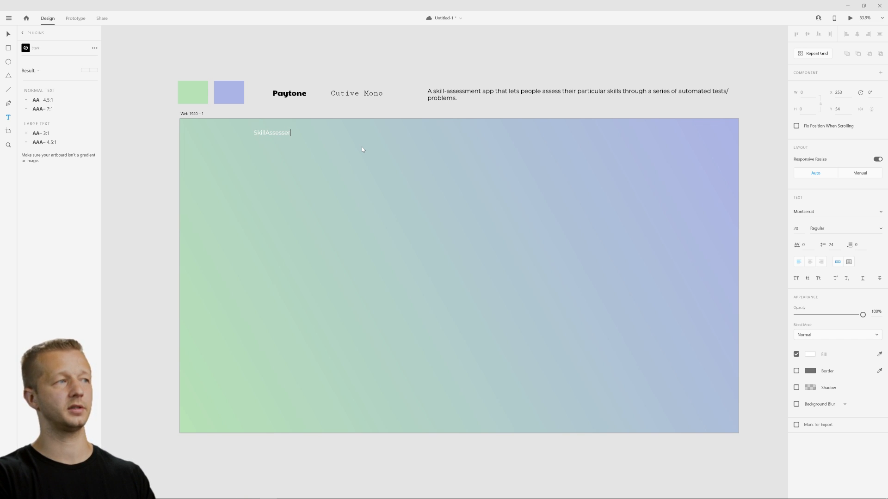
pyautogui.press('Escape')
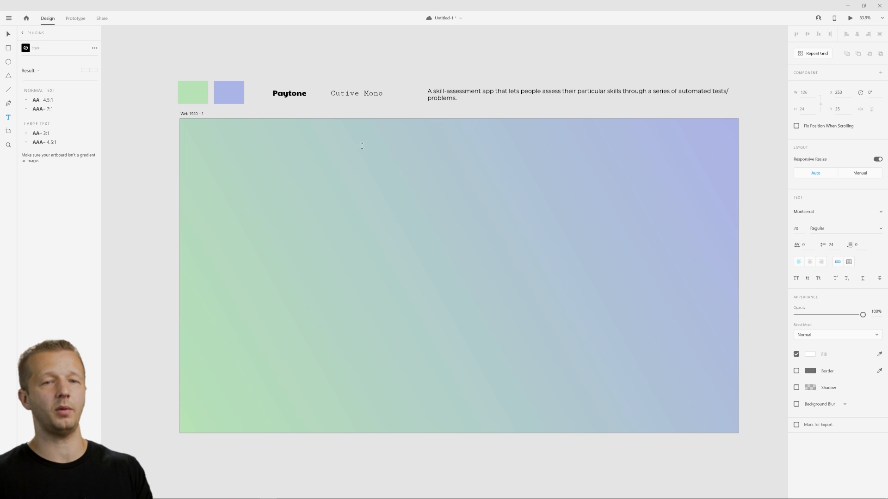
# Set the app name text's fill to black and its font size to 24.
pyautogui.click(810, 355)
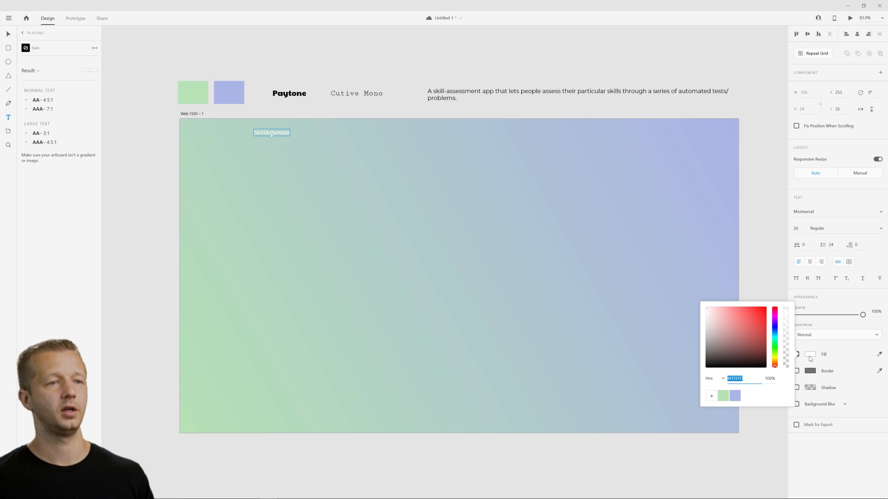
pyautogui.moveTo(745, 346); pyautogui.dragTo(703, 369)
pyautogui.click(8, 33)
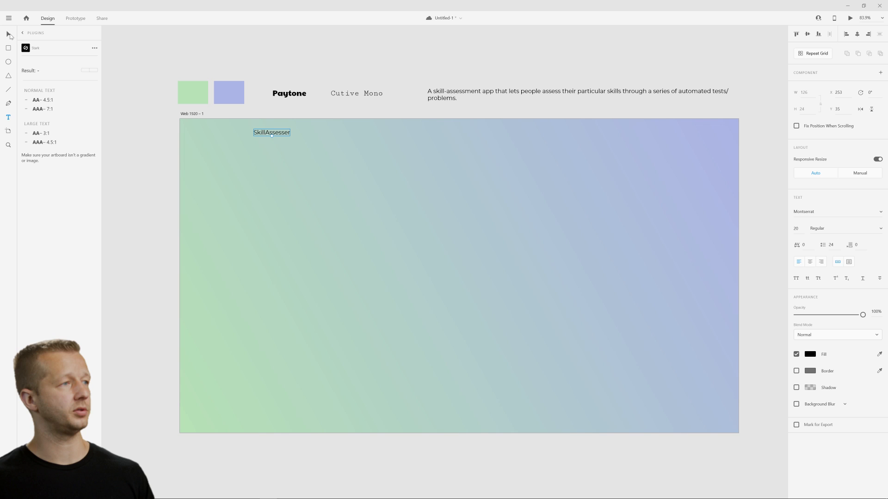
pyautogui.click(796, 229)
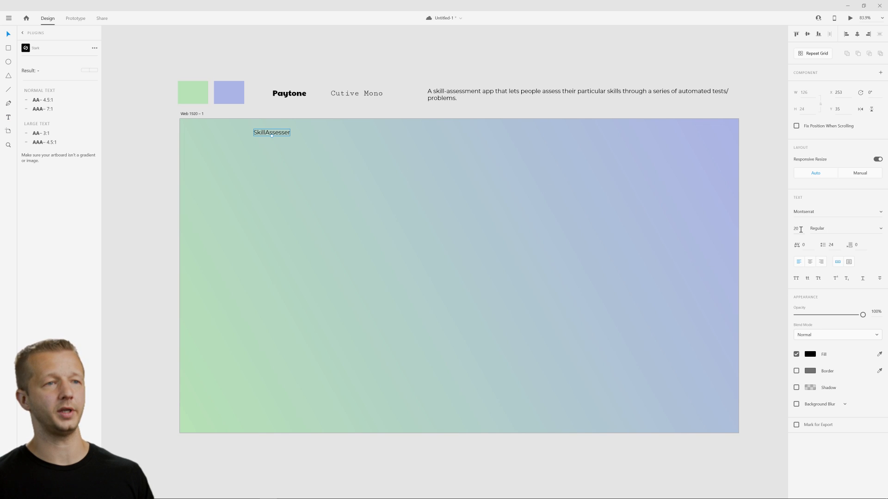
pyautogui.press('Up')
pyautogui.press('Up')
pyautogui.press('Up')
pyautogui.press('Up')
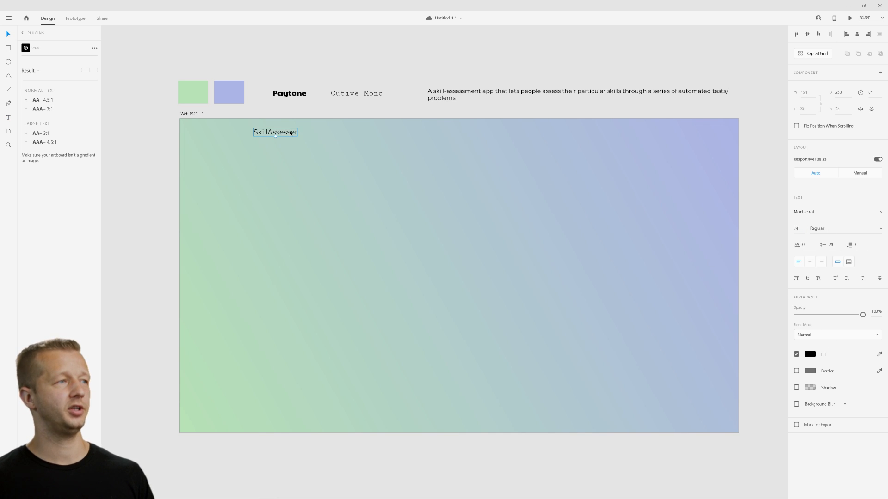
pyautogui.doubleClick(296, 133)
pyautogui.click(298, 133)
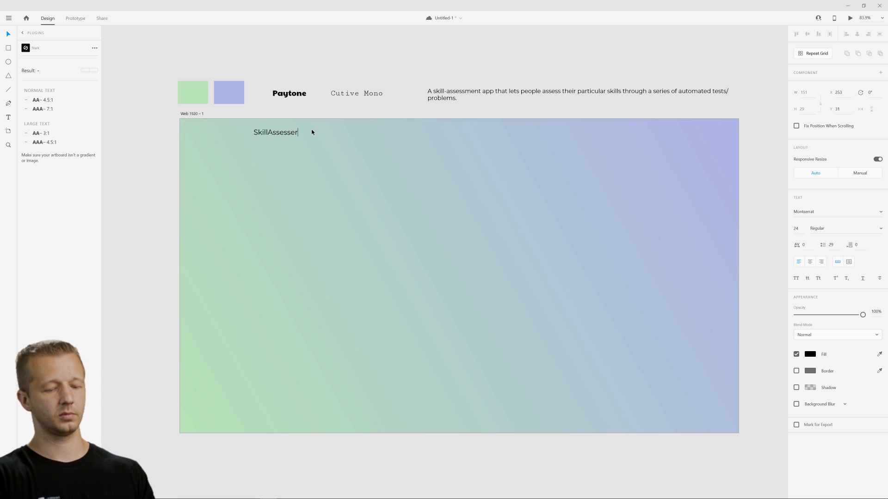
pyautogui.write('01')
pyautogui.moveTo(306, 133); pyautogui.dragTo(297, 133)
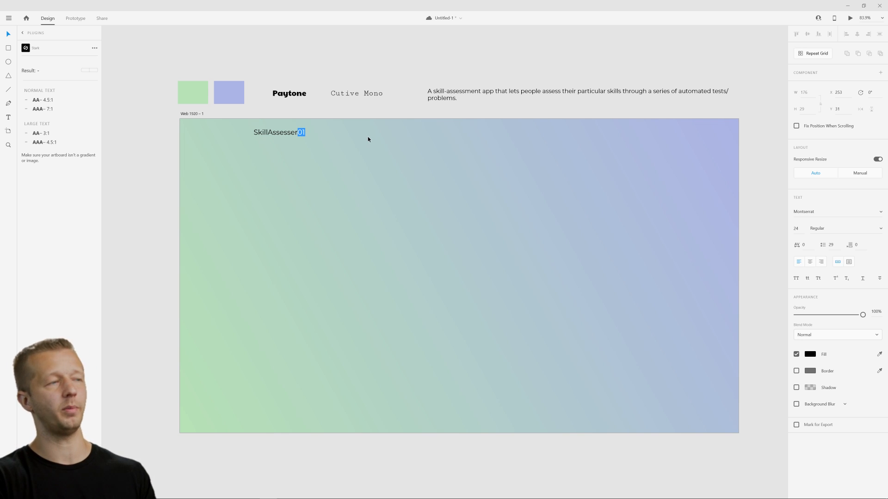
pyautogui.press('BackSpace')
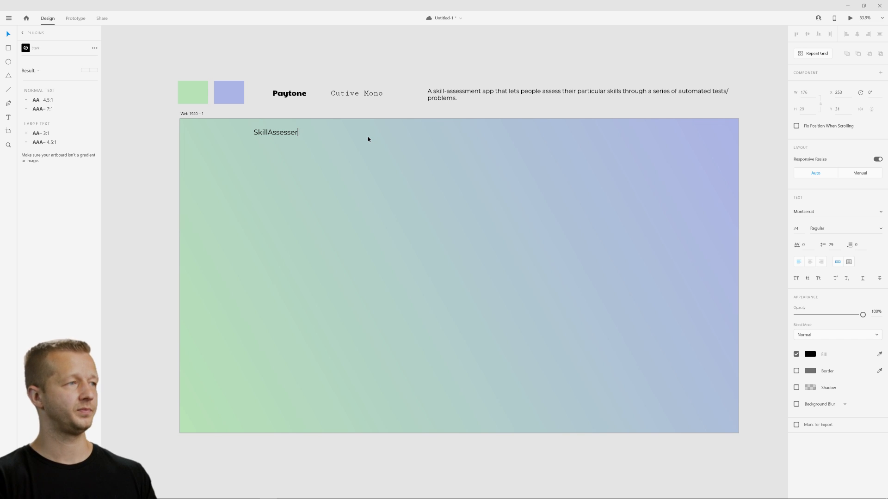
# Replace the app name text near the artboard's top-left corner with "GaryAssessor".
pyautogui.hotkey('ctrl', 'a')
pyautogui.write('GarysSki')
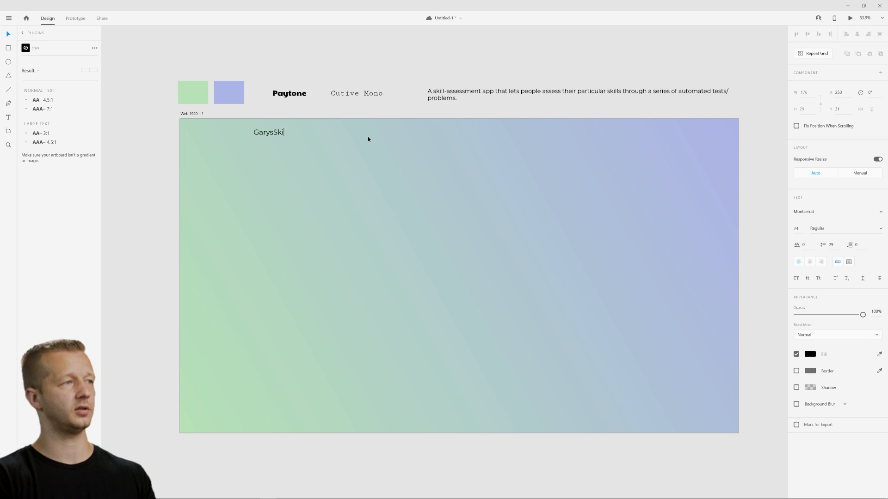
pyautogui.press('BackSpace')
pyautogui.press('BackSpace')
pyautogui.press('BackSpace')
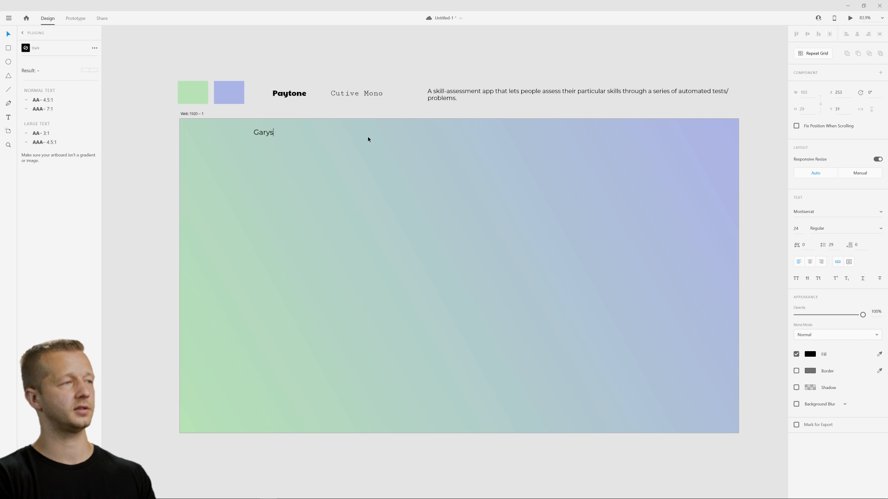
pyautogui.write('Ass')
pyautogui.press('BackSpace')
pyautogui.press('BackSpace')
pyautogui.press('BackSpace')
pyautogui.press('BackSpace')
pyautogui.write('A')
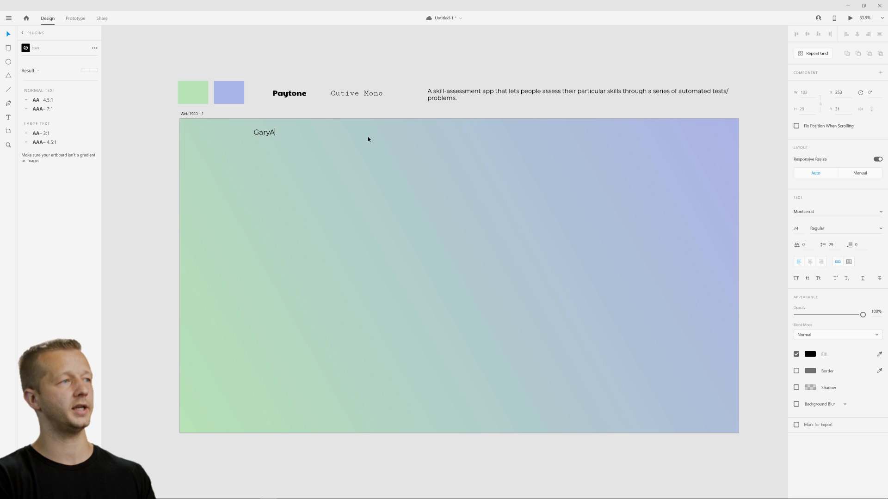
pyautogui.write('ssesse')
pyautogui.press('BackSpace')
pyautogui.press('BackSpace')
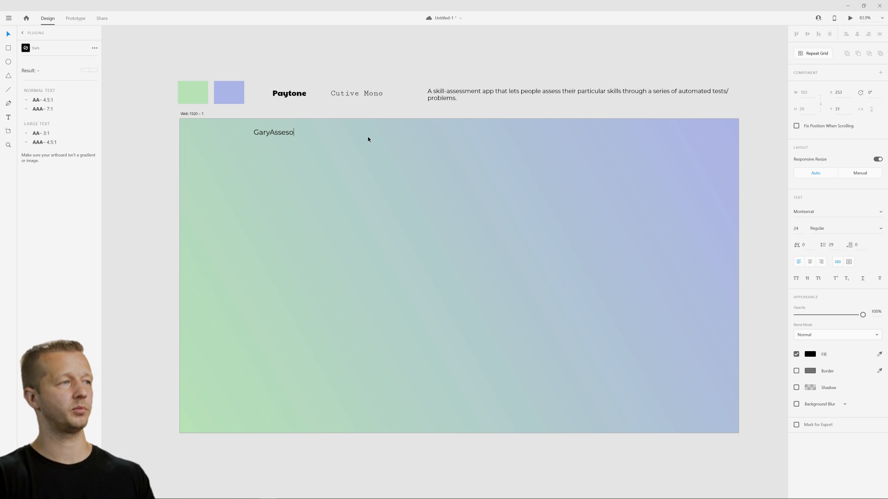
pyautogui.write('sor')
pyautogui.press('Escape')
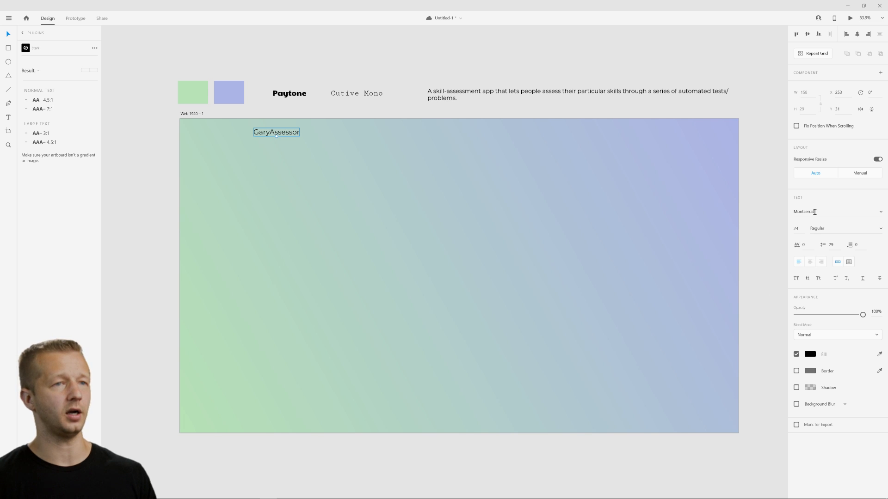
# Set the "GaryAssessor" text's font to Paytone One.
pyautogui.click(820, 213)
pyautogui.write('Paytone One')
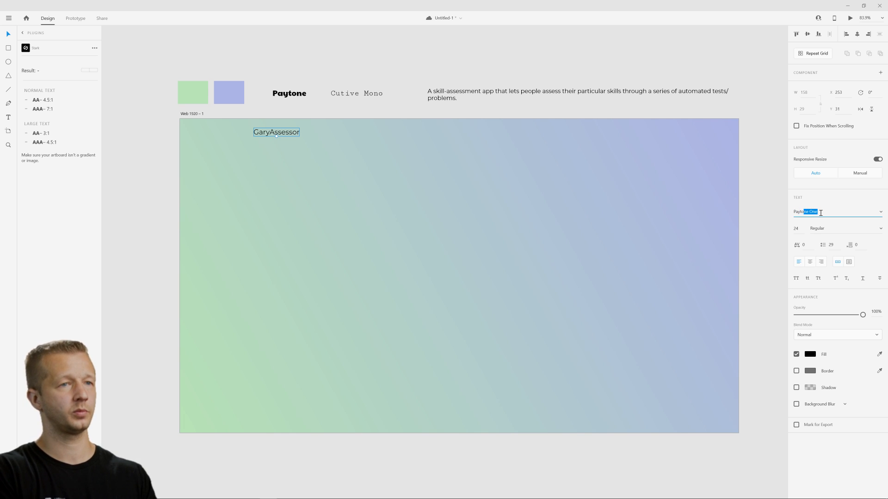
pyautogui.press('Return')
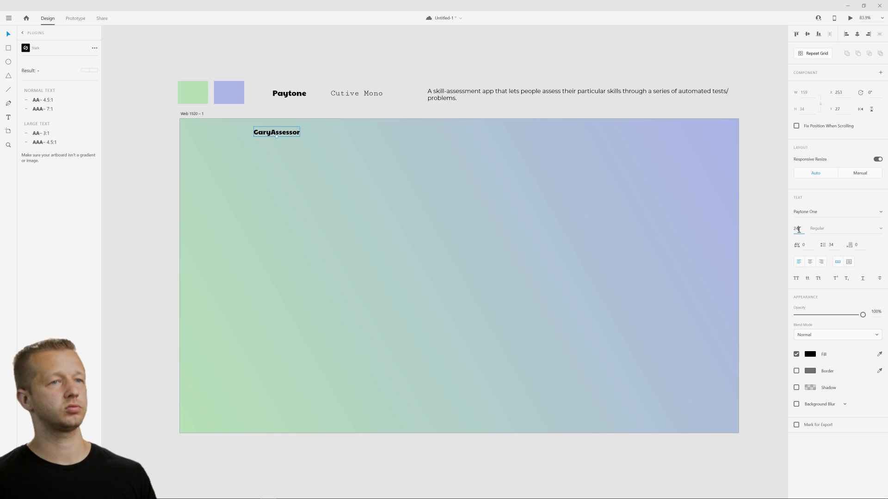
# Set the "GaryAssessor" text's size to 31 and move it to about X 233, Y 29.
pyautogui.moveTo(798, 228); pyautogui.dragTo(800, 214)
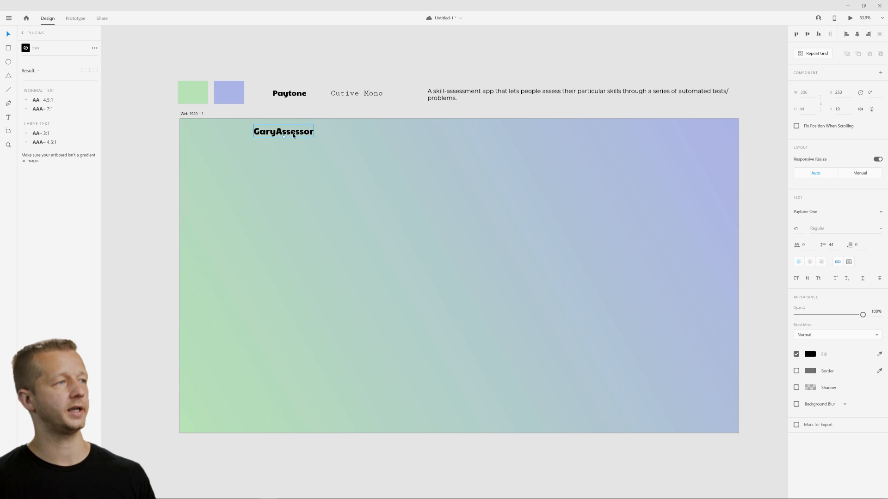
pyautogui.moveTo(293, 133); pyautogui.dragTo(289, 136)
pyautogui.click(343, 142)
pyautogui.click(277, 135)
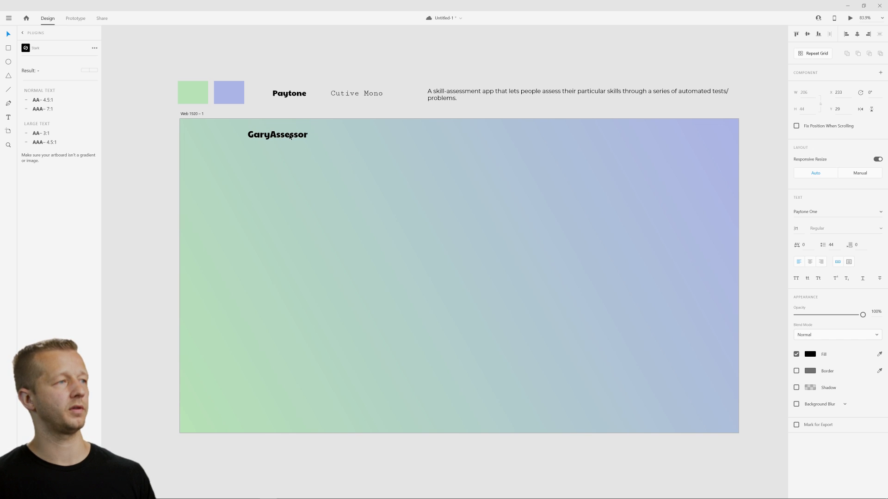
# Set the "GaryAssessor" text's font to Montserrat with Bold weight, trying Medium first.
pyautogui.click(815, 212)
pyautogui.write('Montserrat')
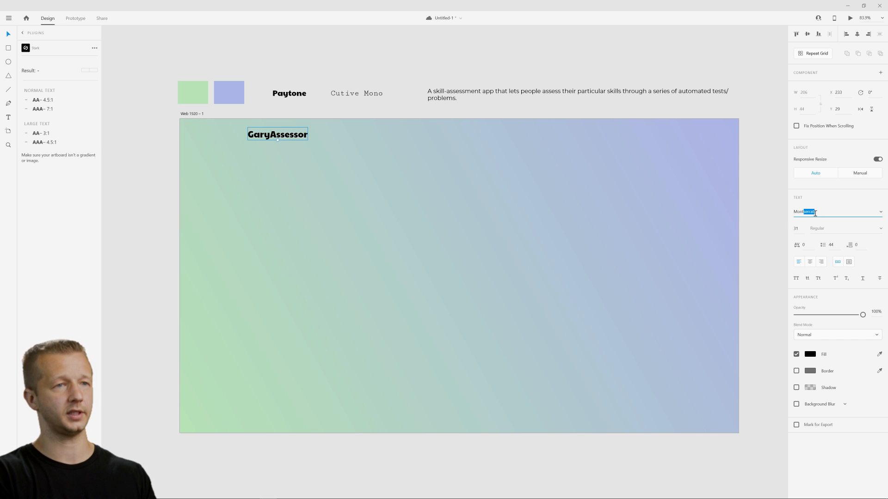
pyautogui.press('Return')
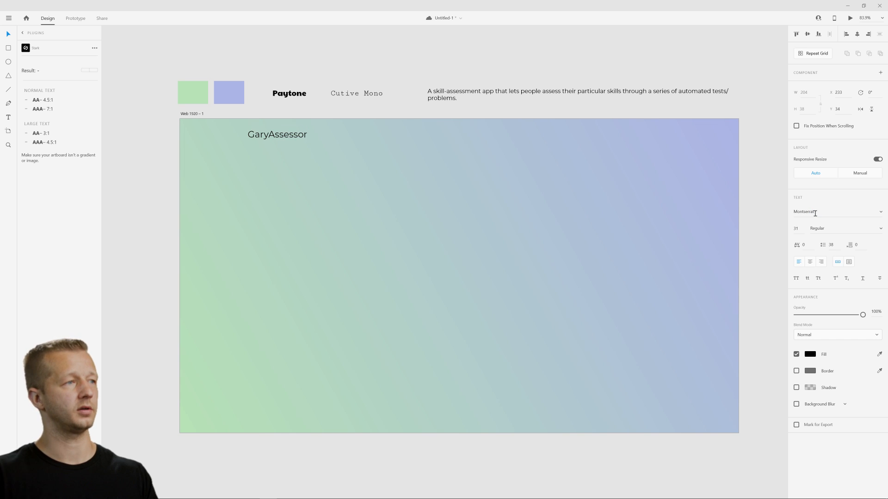
pyautogui.click(880, 229)
pyautogui.click(844, 259)
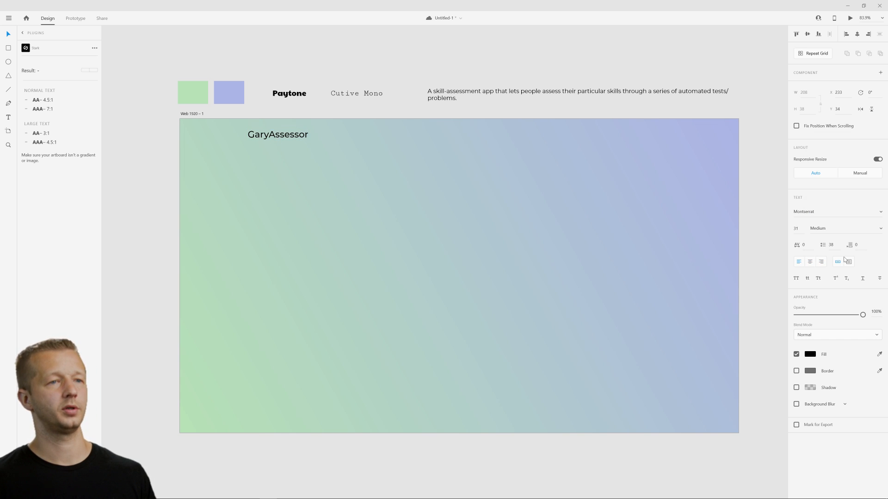
pyautogui.click(880, 229)
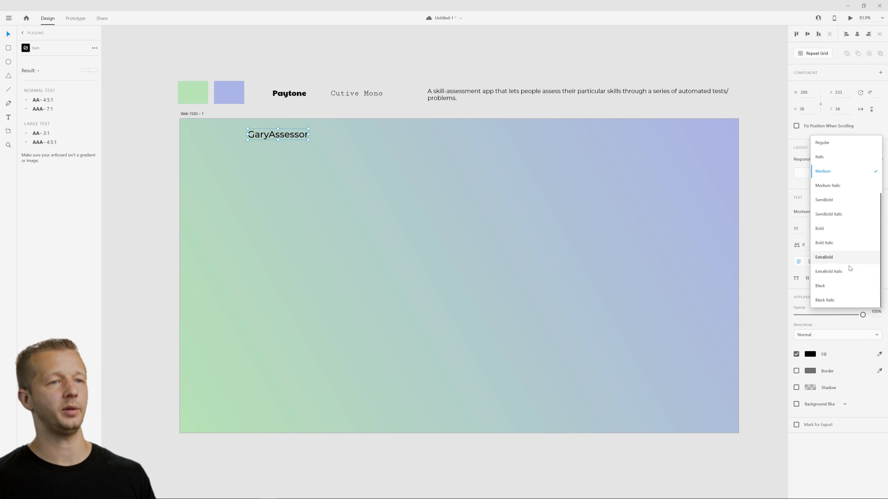
pyautogui.click(832, 229)
pyautogui.click(553, 207)
# Widen the "GaryAssessor" text box to about 231 so the name fits on one line.
pyautogui.click(293, 138)
pyautogui.doubleClick(307, 136)
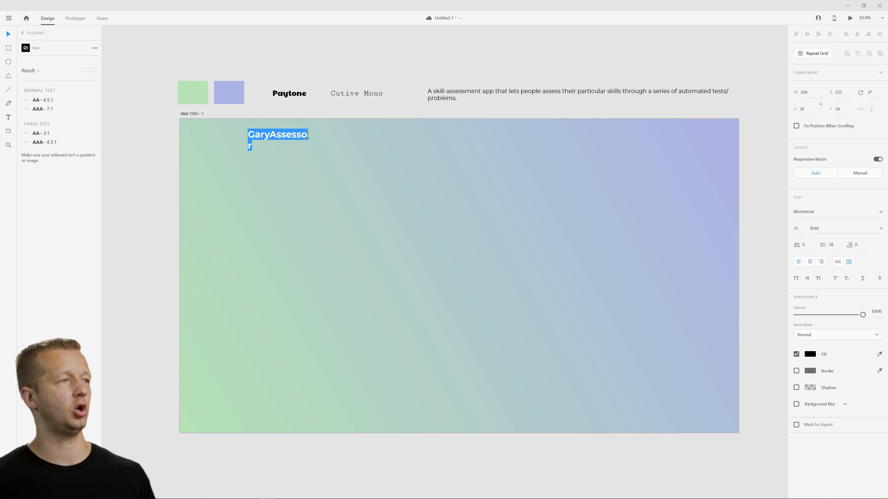
pyautogui.moveTo(308, 134); pyautogui.dragTo(315, 134)
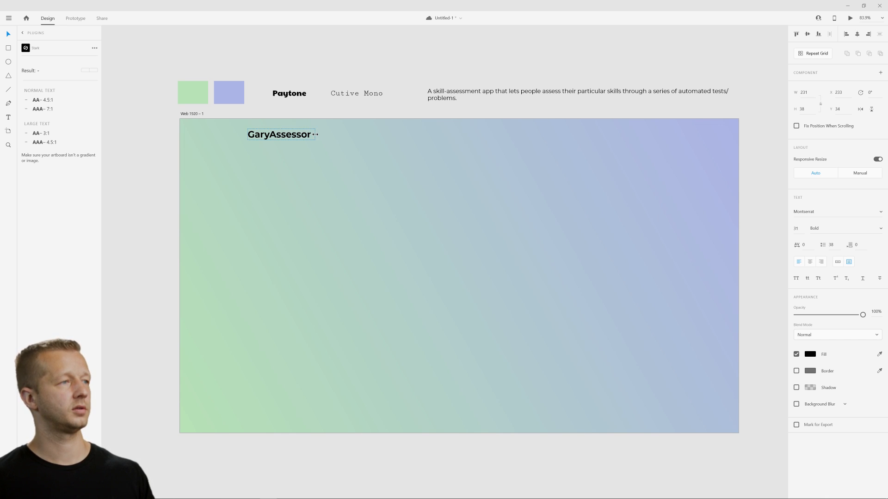
pyautogui.click(305, 173)
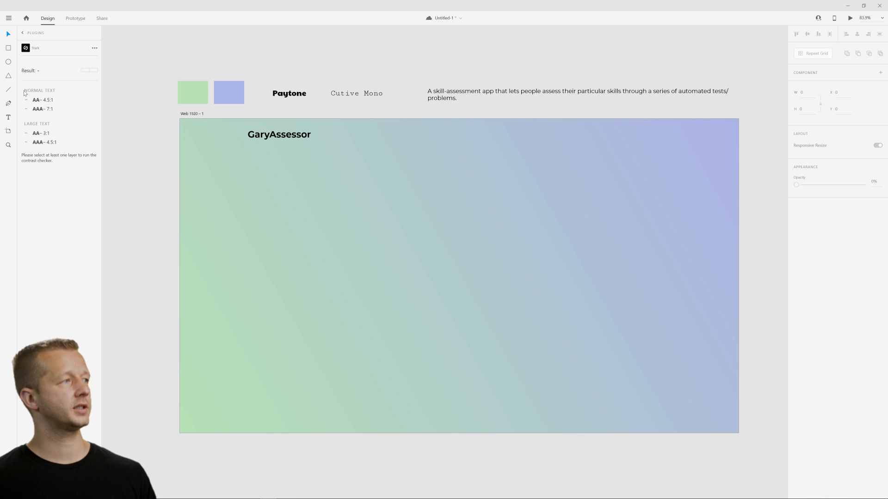
# Add the text "Home" level with the app name, right of the artboard's centre, at about X 1177, Y 29.
pyautogui.press('t')
pyautogui.click(522, 135)
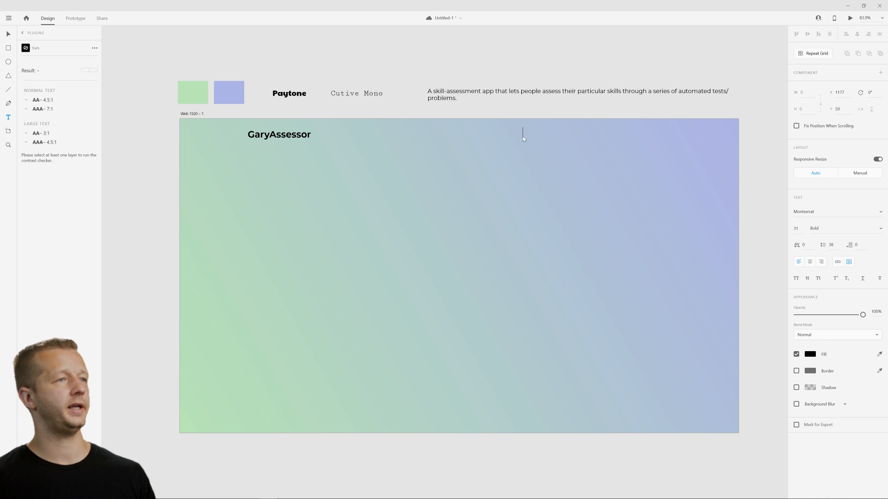
pyautogui.write('Home')
pyautogui.press('Escape')
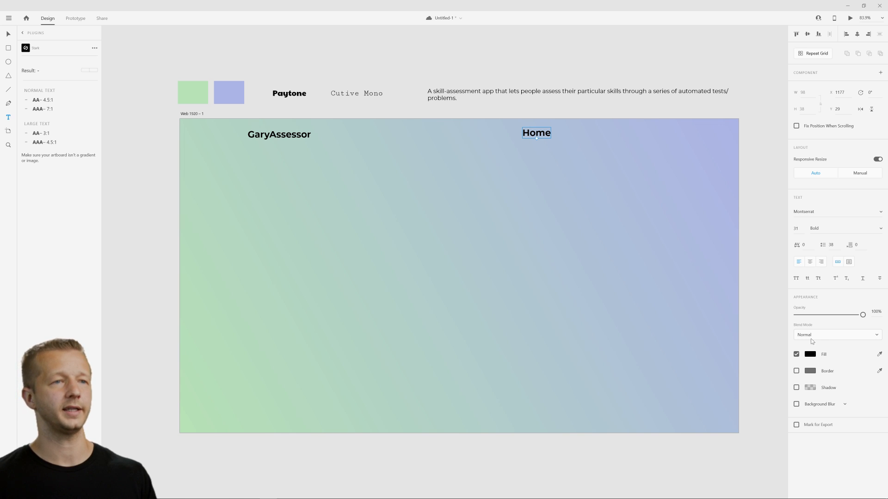
# Set the "Home" text's weight to Medium and its font size to 21.
pyautogui.click(880, 230)
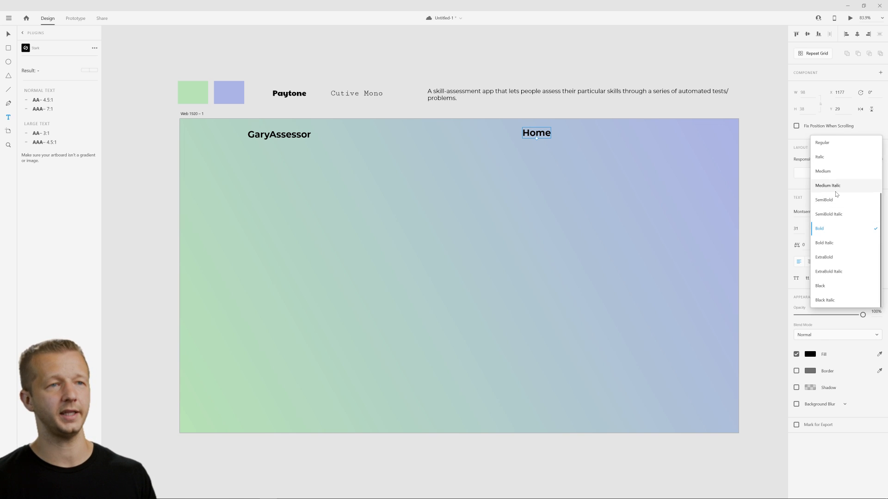
pyautogui.scroll(3, 834, 200)
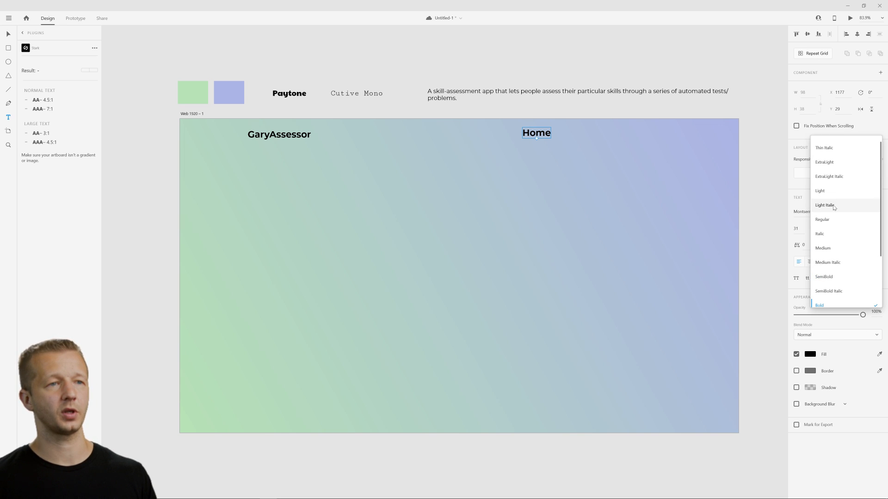
pyautogui.click(838, 251)
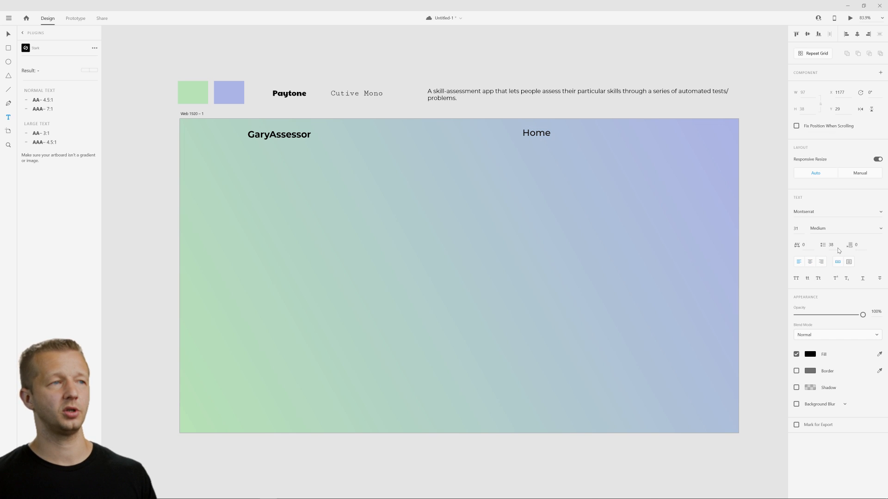
pyautogui.click(798, 228)
pyautogui.press('Down')
pyautogui.press('Down')
pyautogui.press('Down')
pyautogui.press('Down')
pyautogui.press('Down')
pyautogui.press('Down')
pyautogui.press('Down')
pyautogui.press('Down')
pyautogui.press('Down')
pyautogui.press('Down')
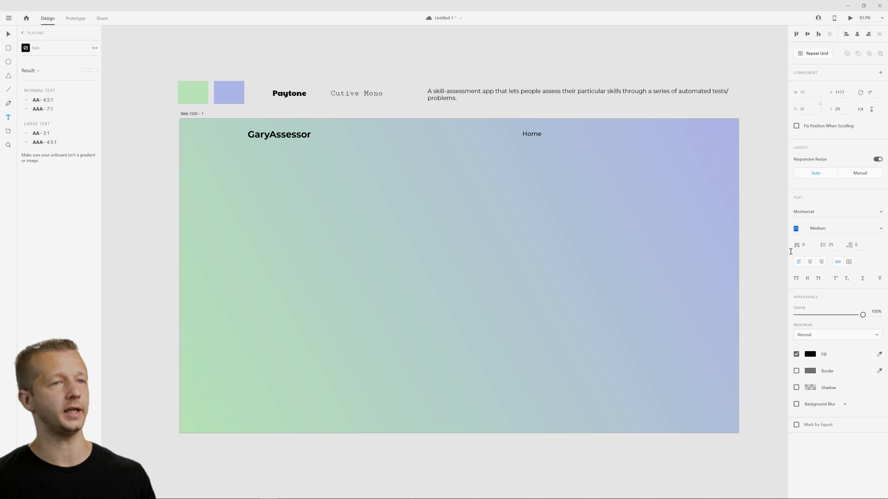
pyautogui.press('Return')
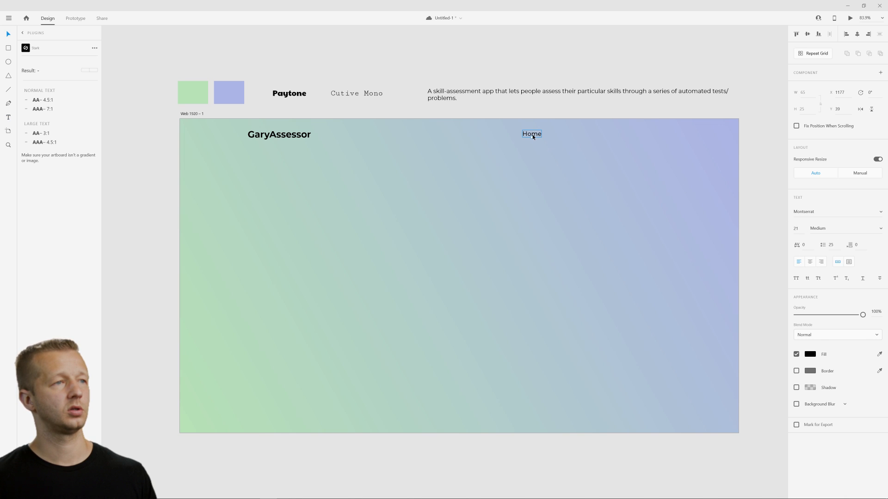
# Duplicate the "Home" text to its right at about X 1309, Y 39 and change the copy to "About".
pyautogui.moveTo(533, 137); pyautogui.dragTo(571, 136)
pyautogui.doubleClick(571, 134)
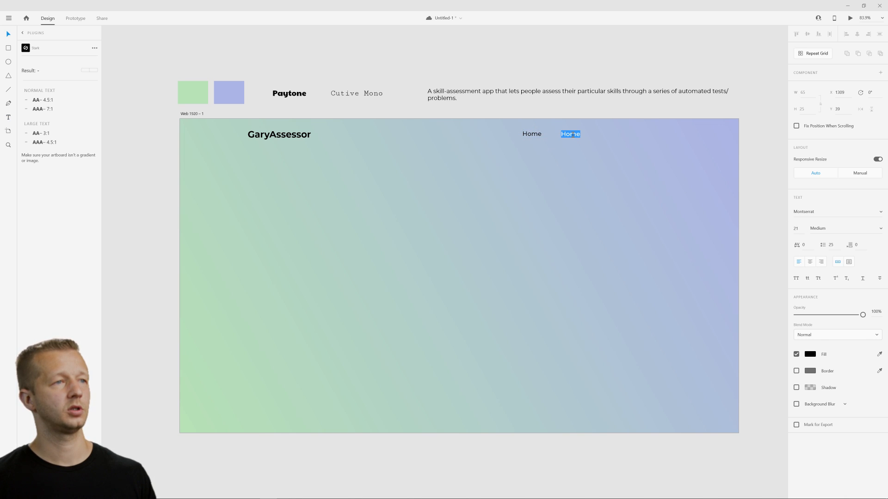
pyautogui.write('About')
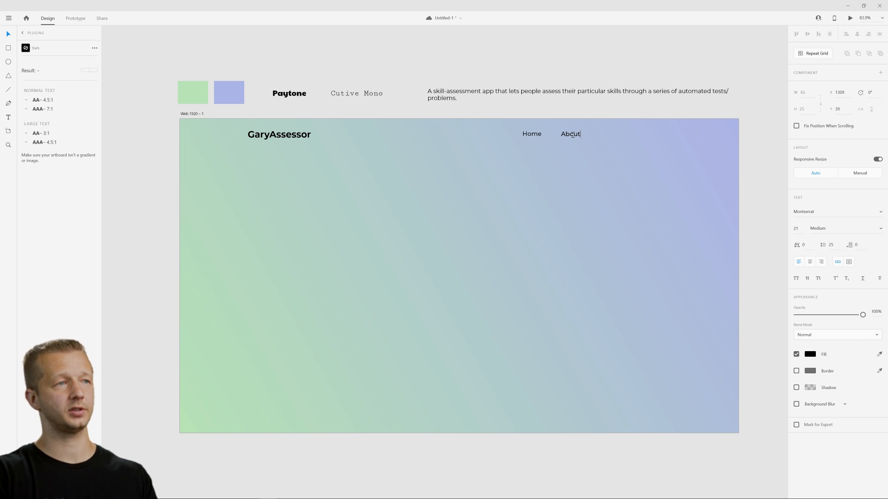
pyautogui.press('Escape')
# Duplicate the "About" text to its right at about X 1442, Y 39 and change the copy to "Take the Test".
pyautogui.moveTo(571, 136); pyautogui.dragTo(609, 135)
pyautogui.doubleClick(609, 135)
pyautogui.doubleClick(609, 134)
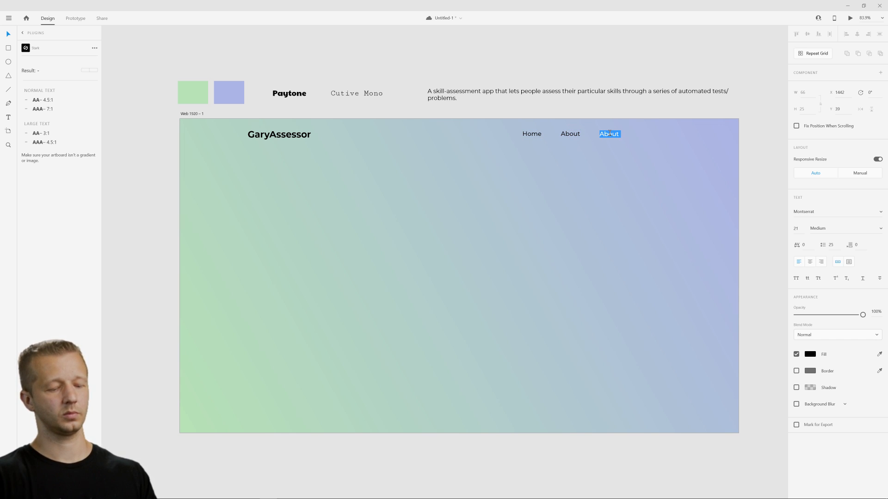
pyautogui.write('Take the Test')
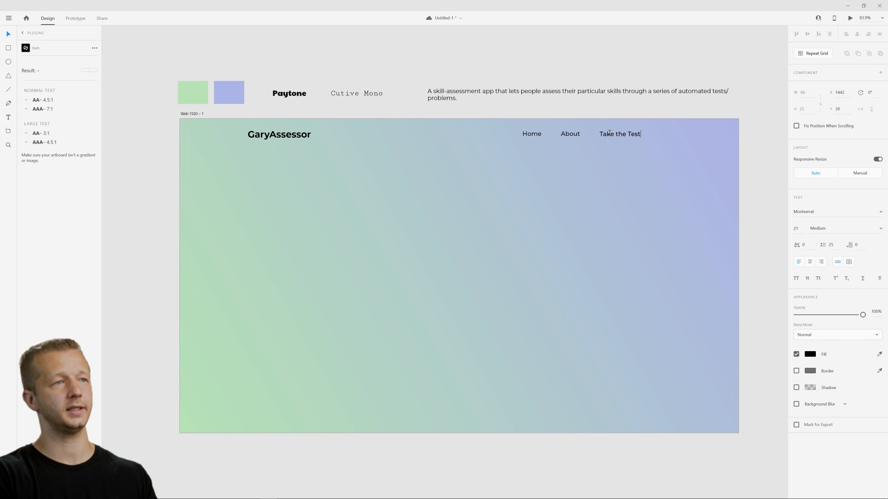
pyautogui.press('Escape')
# Duplicate the "Take the Test" text to its right at about X 1649, Y 39 and change the copy to "Contact".
pyautogui.moveTo(609, 135); pyautogui.dragTo(676, 137)
pyautogui.doubleClick(677, 137)
pyautogui.doubleClick(677, 135)
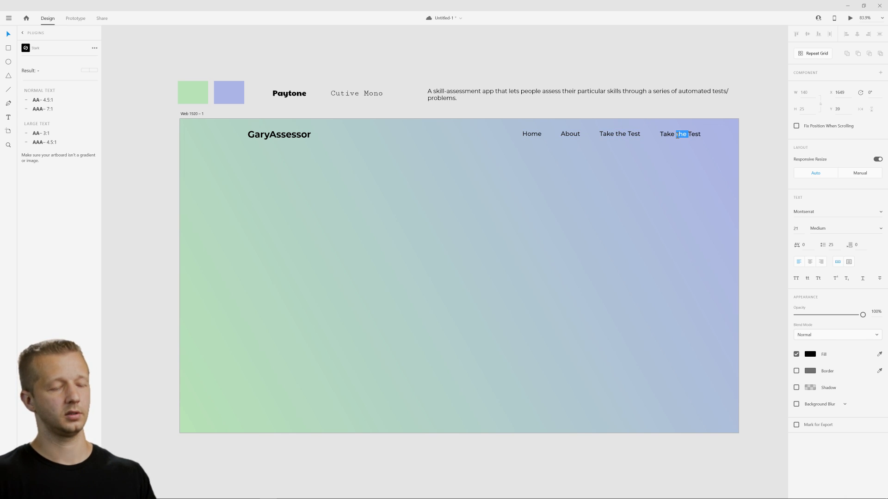
pyautogui.hotkey('ctrl', 'a')
pyautogui.write('Contact')
pyautogui.press('Escape')
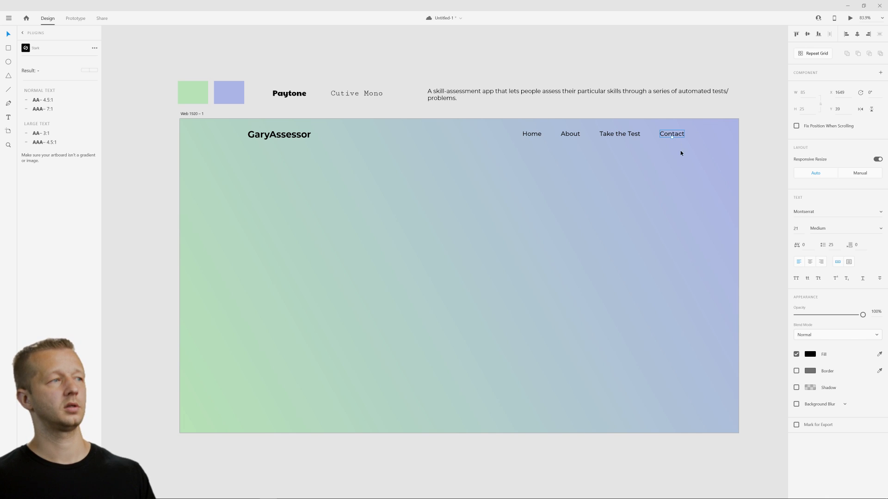
# Move the four navigation links left to balance the app name's side margin, and place a horizontal guide across the lower part of the artboard.
pyautogui.moveTo(689, 159); pyautogui.dragTo(512, 134)
pyautogui.click(534, 147)
pyautogui.moveTo(717, 119); pyautogui.dragTo(726, 388)
pyautogui.moveTo(666, 124); pyautogui.dragTo(767, 340)
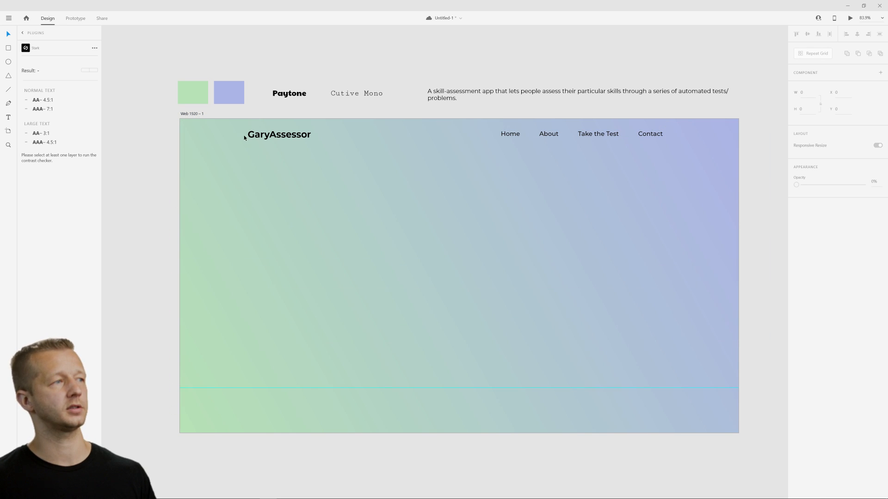
pyautogui.moveTo(246, 128); pyautogui.dragTo(180, 397)
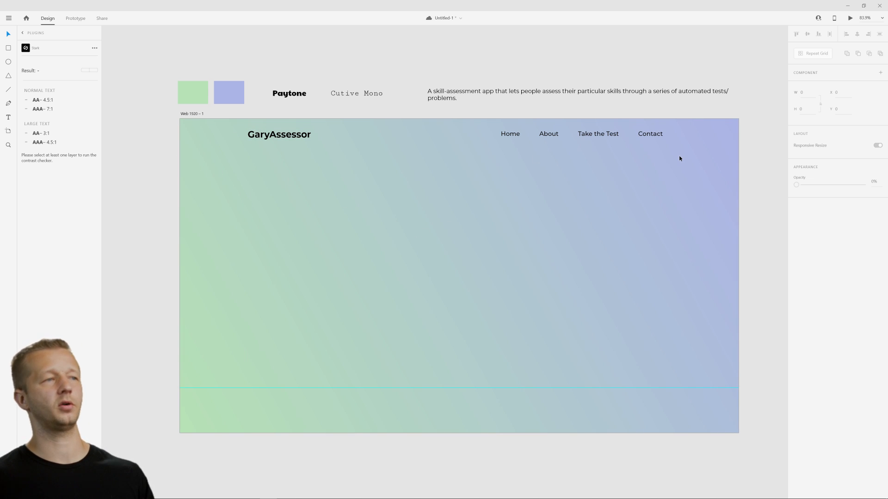
# Nudge the GaryAssessor text vertically to Y 33.
pyautogui.click(307, 137)
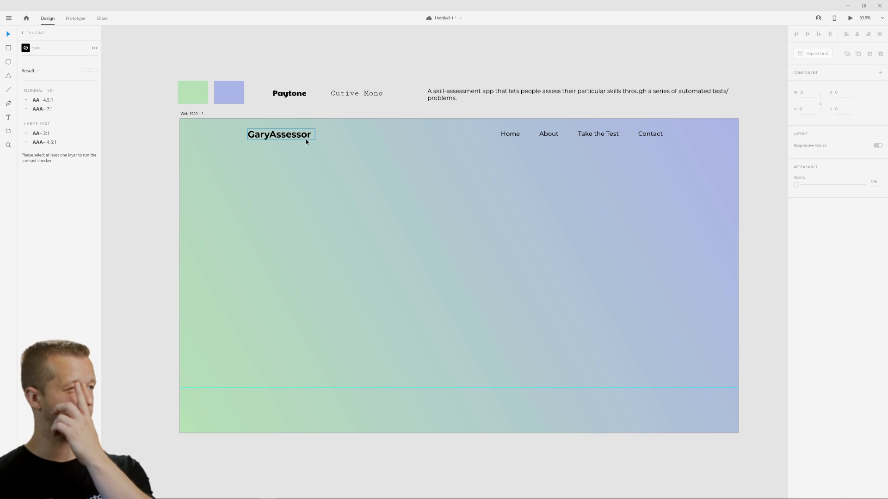
pyautogui.press('Up')
pyautogui.press('Up')
pyautogui.press('Up')
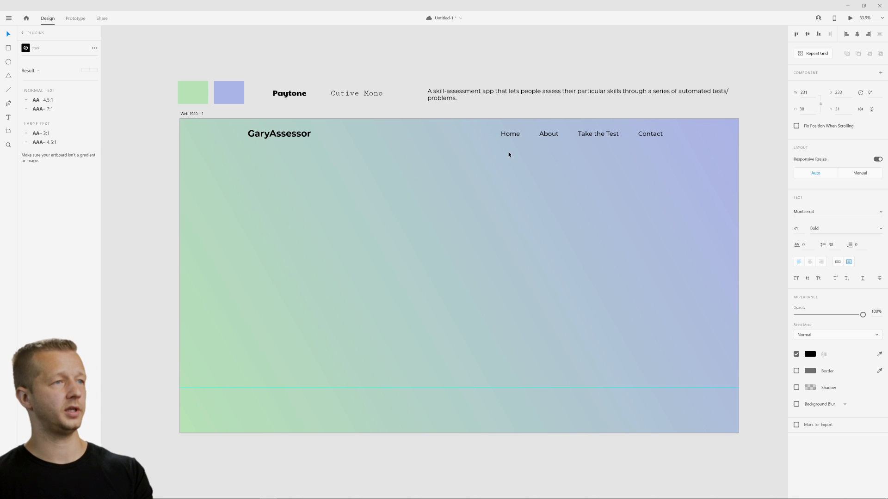
pyautogui.press('Down')
pyautogui.press('Down')
pyautogui.click(410, 240)
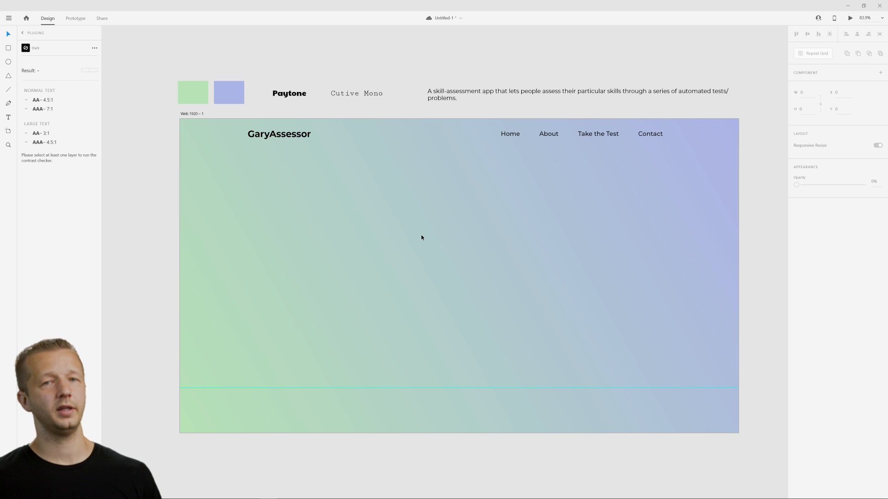
# Set the GaryAssessor text's font size to 26.
pyautogui.click(292, 136)
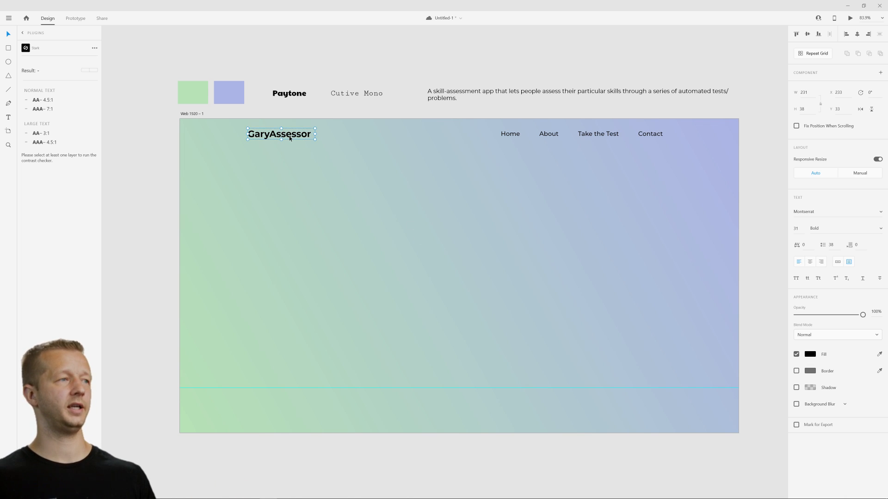
pyautogui.click(797, 229)
pyautogui.press('Down')
pyautogui.press('Down')
pyautogui.press('Down')
pyautogui.press('Down')
pyautogui.press('Down')
pyautogui.click(529, 222)
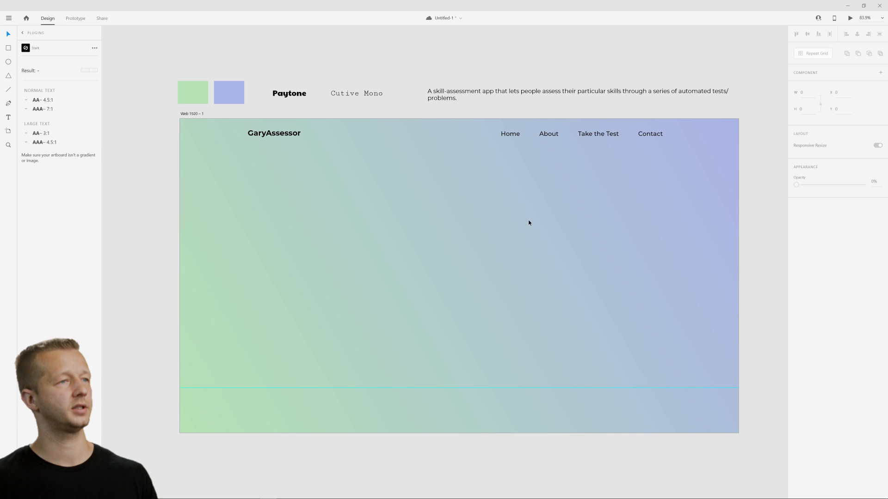
# Nudge the GaryAssessor text down to Y 35 so it lines up with the navigation links.
pyautogui.moveTo(240, 153); pyautogui.dragTo(665, 138)
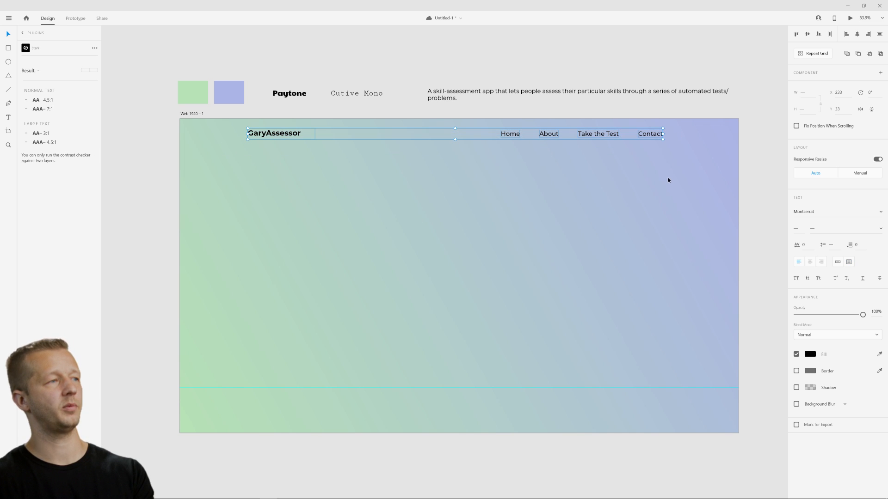
pyautogui.click(432, 168)
pyautogui.click(292, 134)
pyautogui.press('Down')
pyautogui.press('Down')
pyautogui.press('Down')
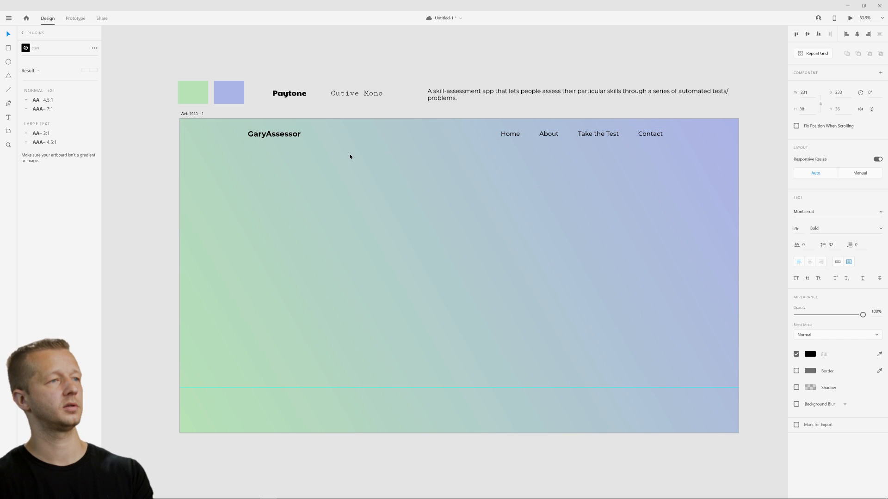
pyautogui.click(367, 165)
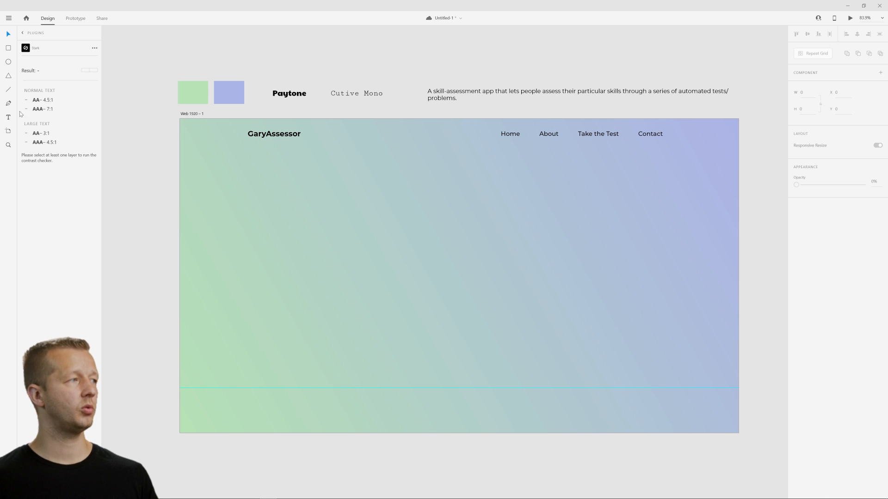
# Draw an area text box about 811 by 225 at X 387, Y 255 and enter "Easily assess your skills in minutes".
pyautogui.click(8, 117)
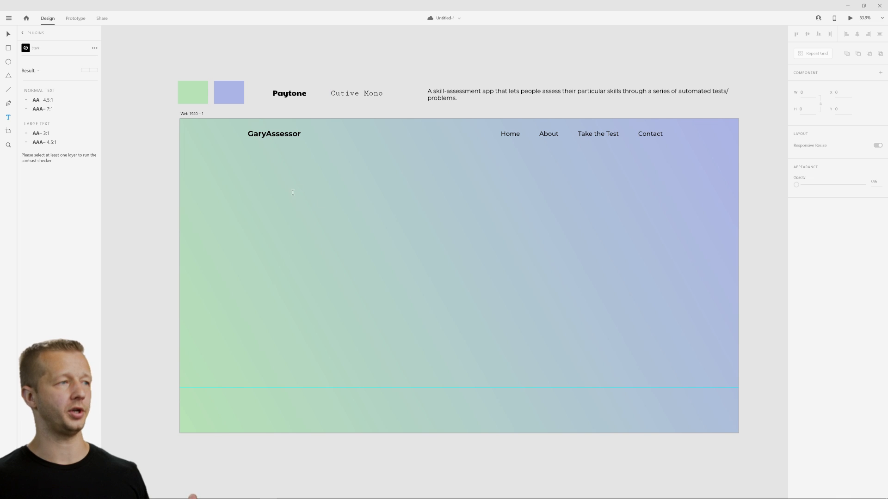
pyautogui.moveTo(292, 192); pyautogui.dragTo(528, 258)
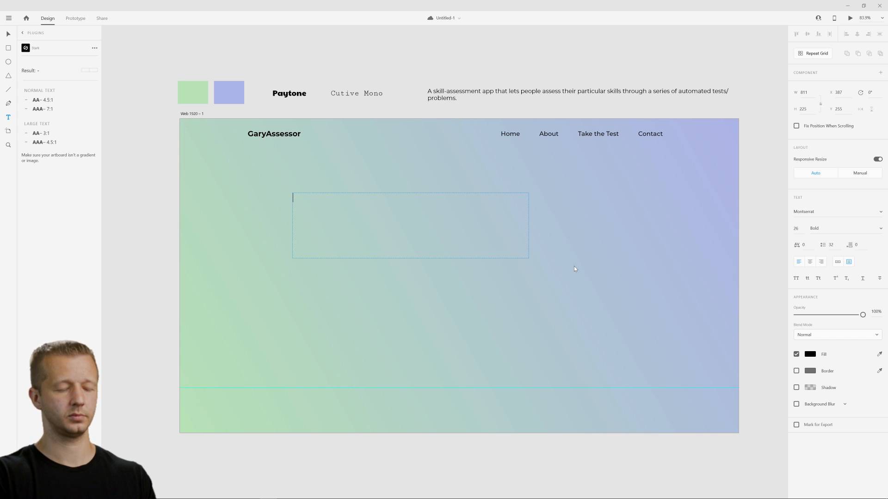
pyautogui.write('Easil')
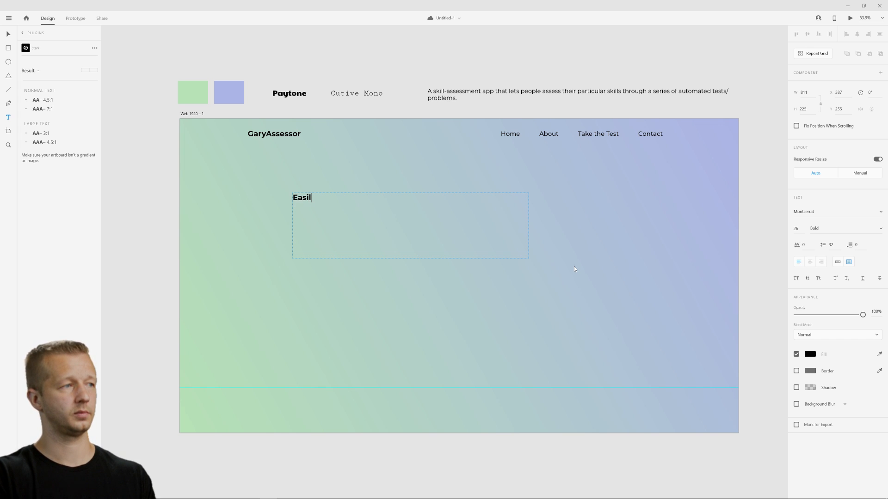
pyautogui.write('y Assess Y')
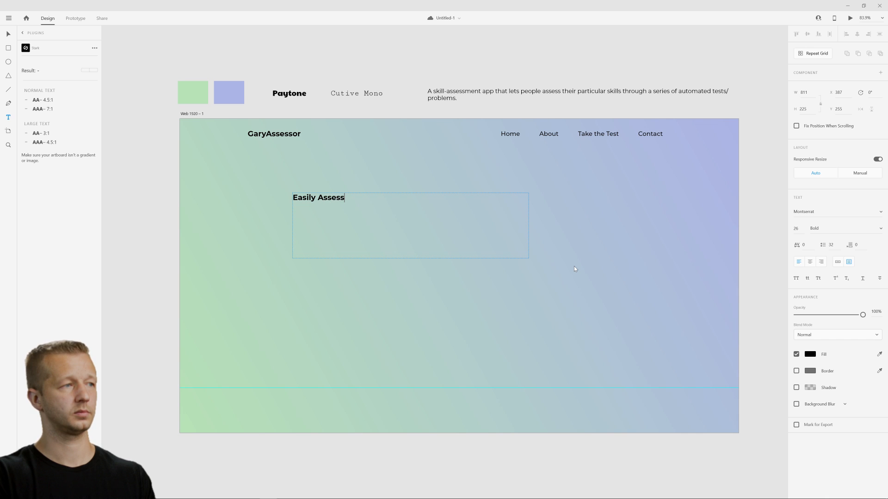
pyautogui.press('BackSpace')
pyautogui.press('BackSpace')
pyautogui.press('BackSpace')
pyautogui.press('BackSpace')
pyautogui.press('BackSpace')
pyautogui.press('BackSpace')
pyautogui.press('BackSpace')
pyautogui.press('BackSpace')
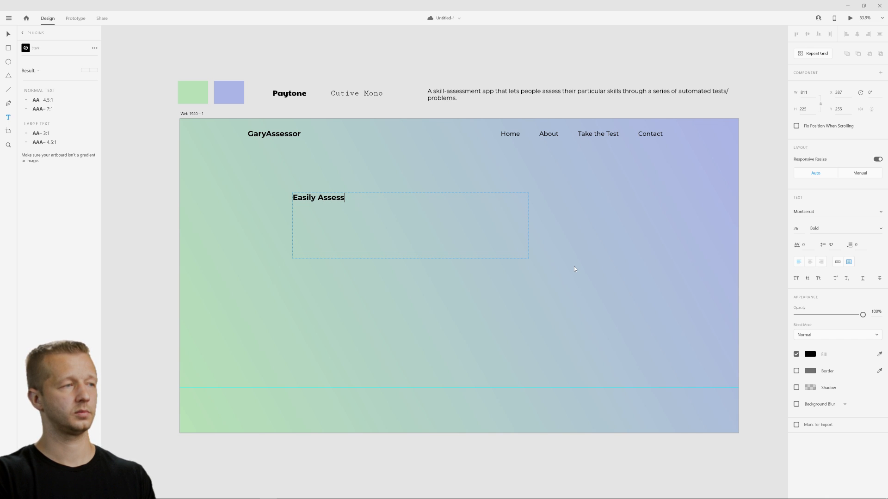
pyautogui.write('asse')
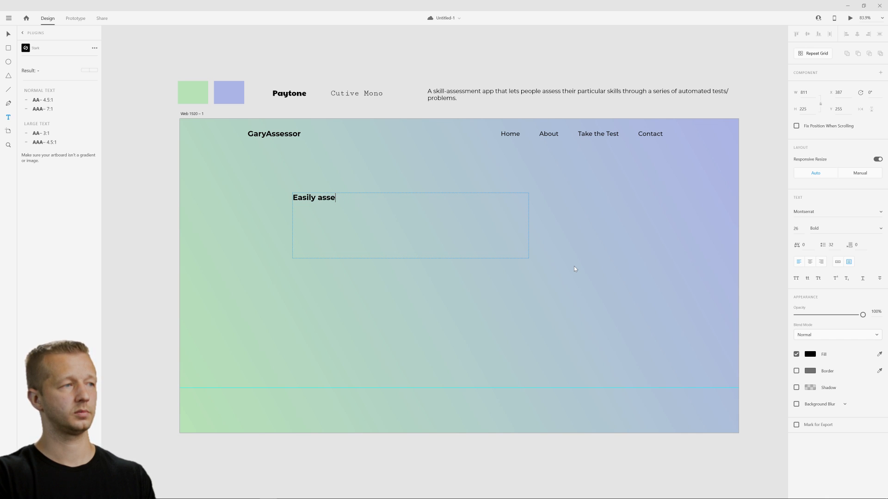
pyautogui.write('ss your skills i')
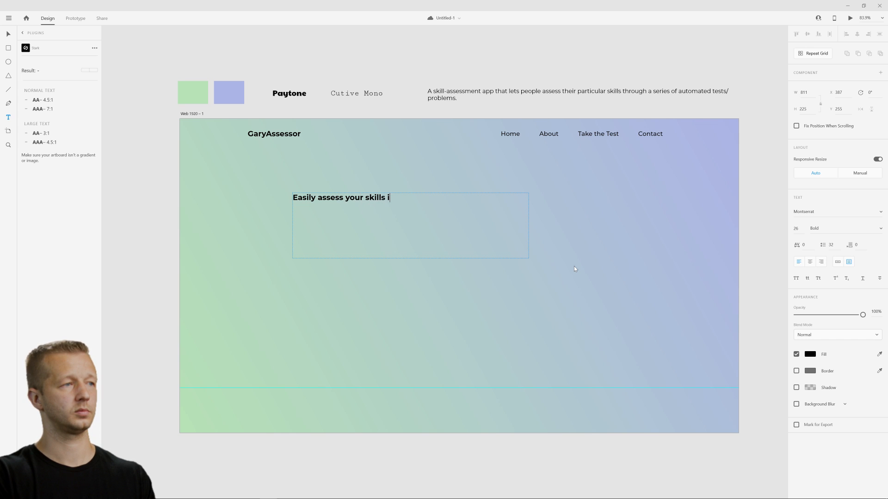
pyautogui.write('n minutes')
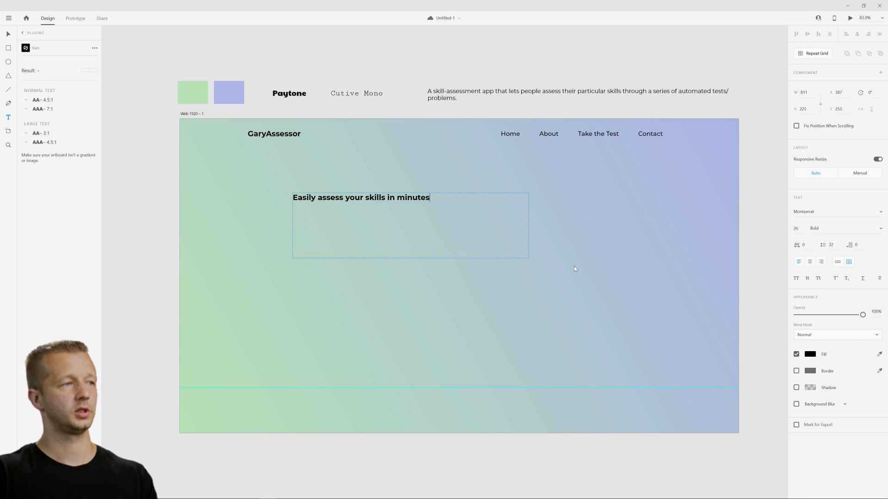
pyautogui.press('Escape')
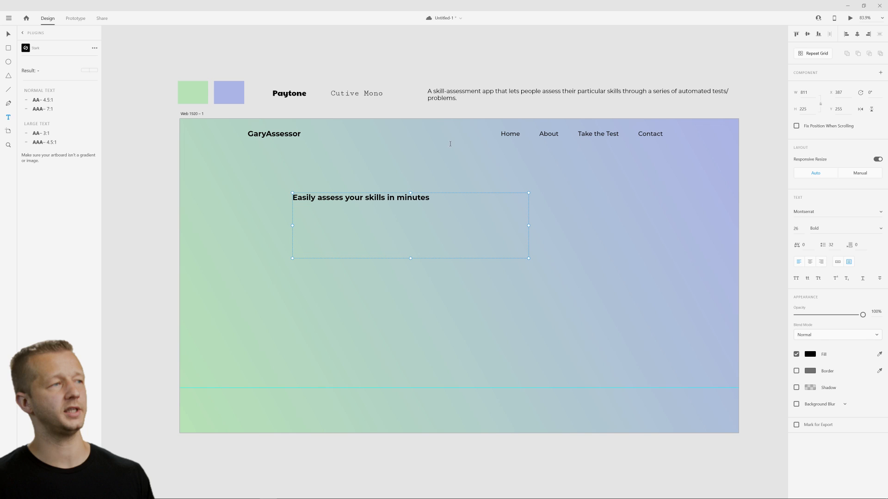
pyautogui.click(8, 34)
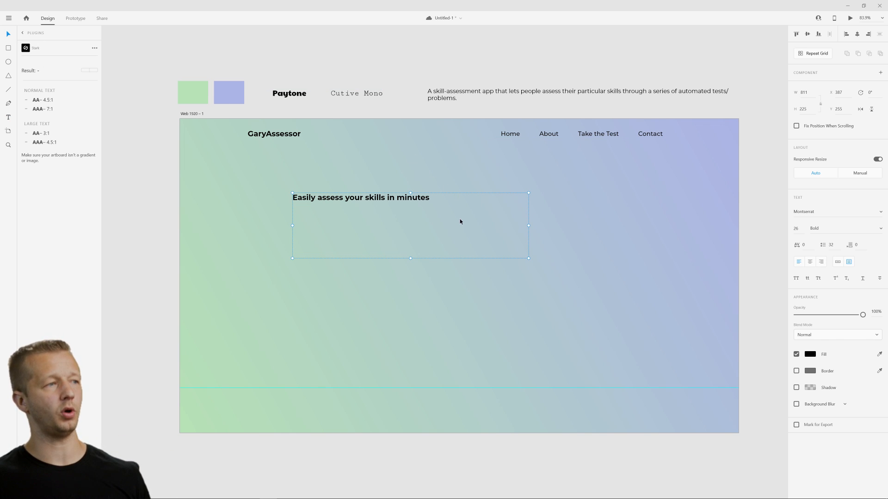
pyautogui.click(445, 318)
pyautogui.click(341, 213)
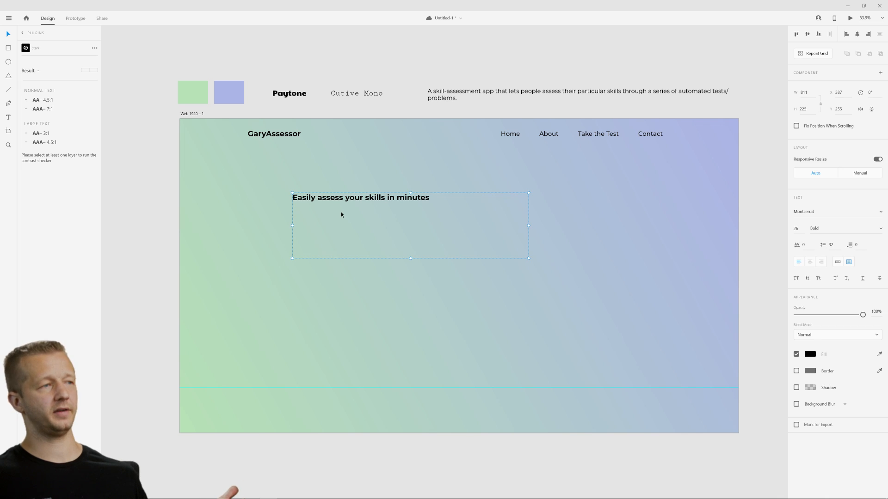
pyautogui.click(364, 292)
pyautogui.click(384, 228)
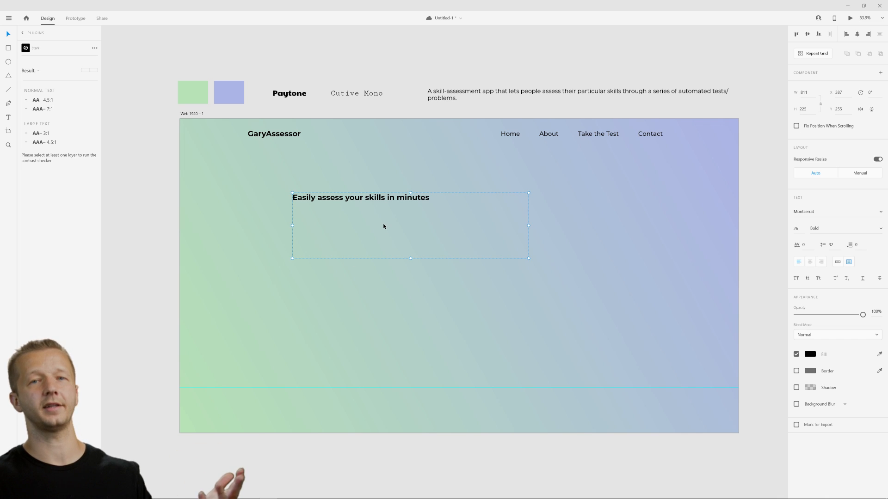
pyautogui.click(271, 136)
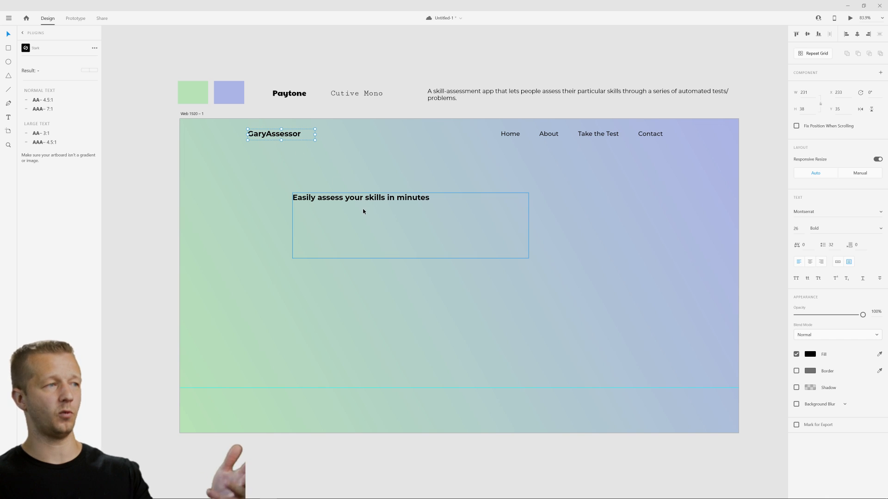
pyautogui.click(329, 199)
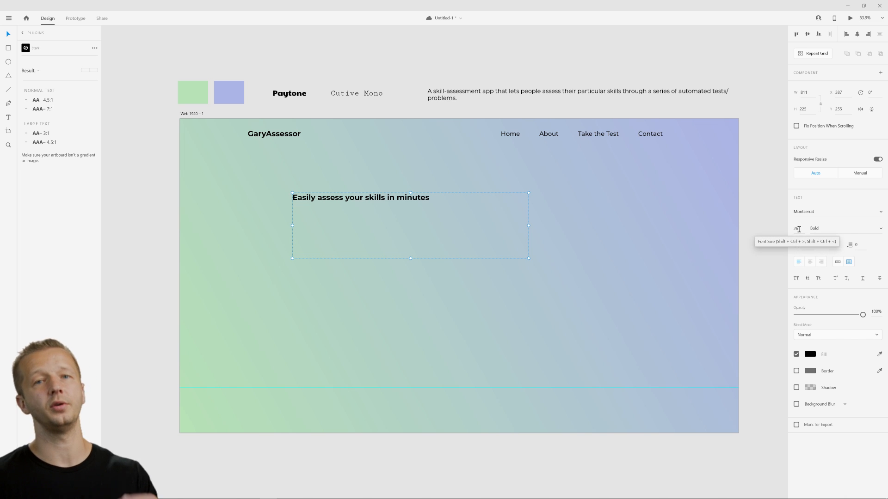
# Set the headline's font to Paytone One and its size to 84.
pyautogui.click(287, 95)
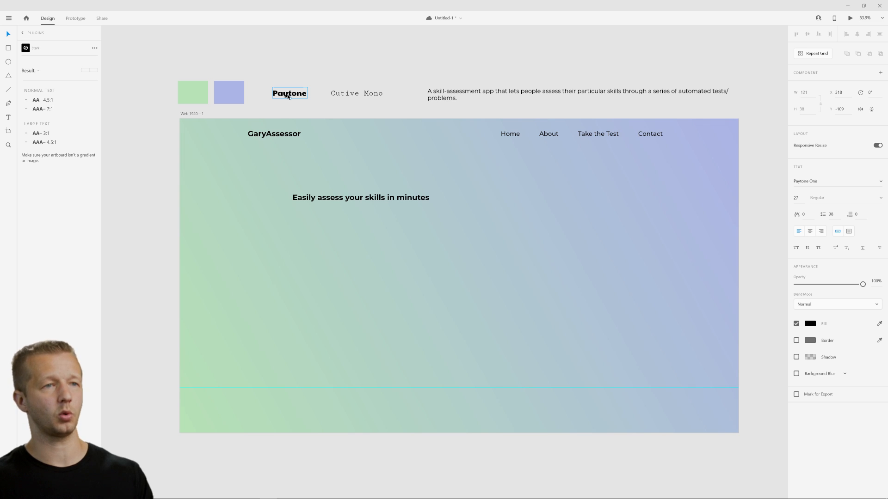
pyautogui.click(369, 198)
pyautogui.moveTo(794, 212); pyautogui.dragTo(809, 212)
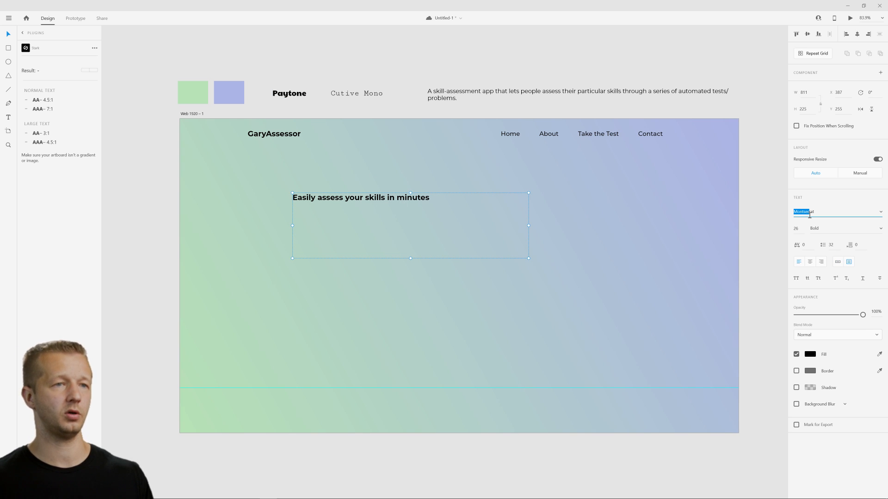
pyautogui.write('Paytone One')
pyautogui.press('Return')
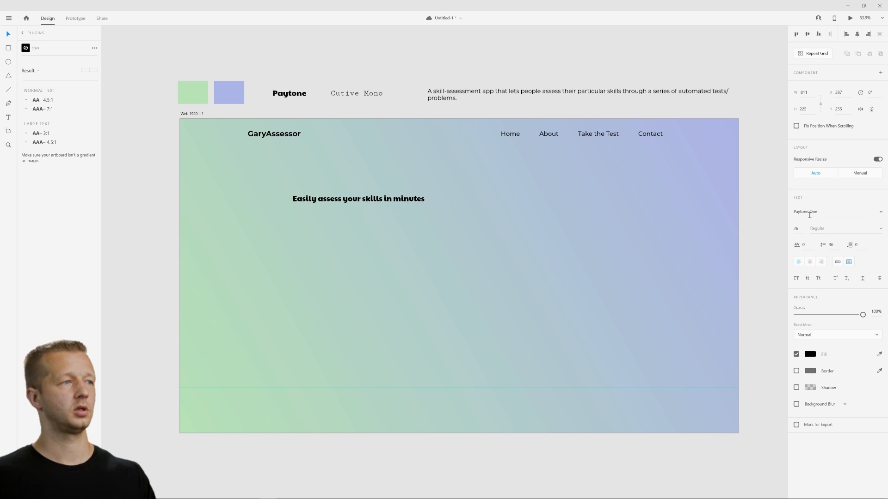
pyautogui.moveTo(800, 228); pyautogui.dragTo(811, 203)
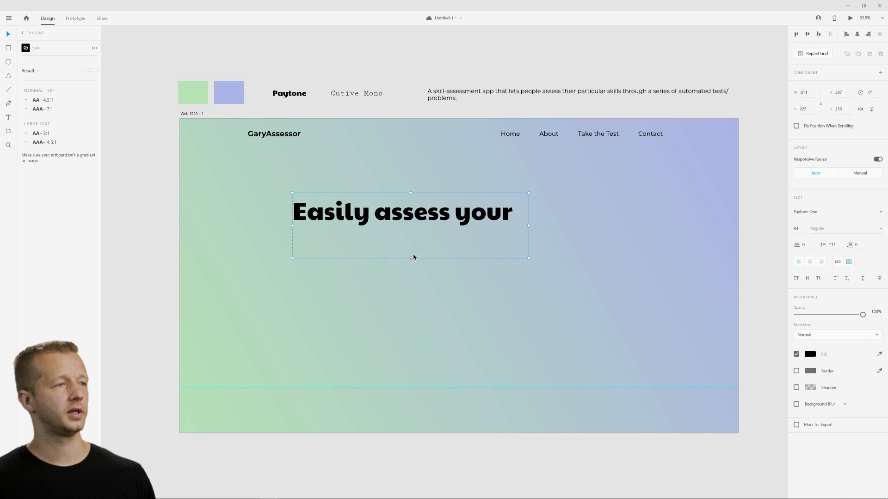
# Resize the headline's text box to about 625 by 387 and move it to X 233, Y 218, aligned with the app name's left edge.
pyautogui.moveTo(413, 257)
pyautogui.mouseDown()
pyautogui.moveTo(414, 293)
pyautogui.moveTo(422, 271)
pyautogui.mouseUp()
pyautogui.moveTo(319, 248); pyautogui.dragTo(292, 243)
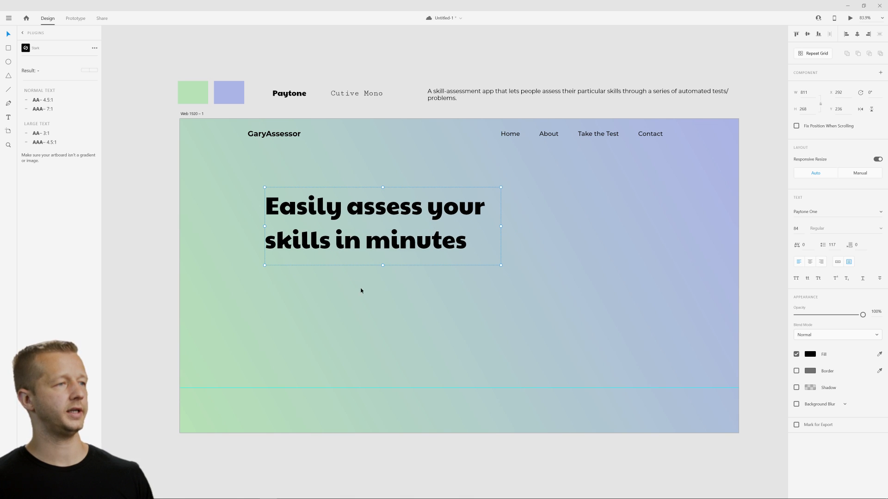
pyautogui.click(365, 301)
pyautogui.click(458, 259)
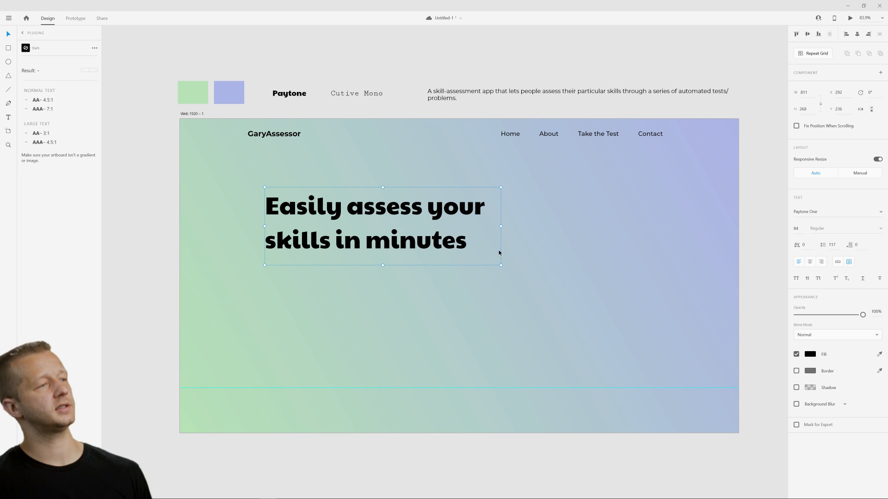
pyautogui.moveTo(502, 226); pyautogui.dragTo(456, 230)
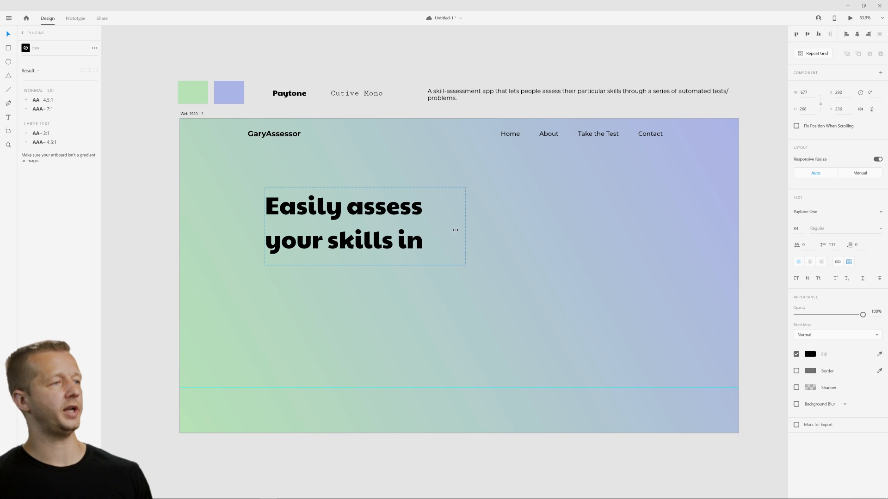
pyautogui.moveTo(355, 266); pyautogui.dragTo(359, 293)
pyautogui.click(401, 331)
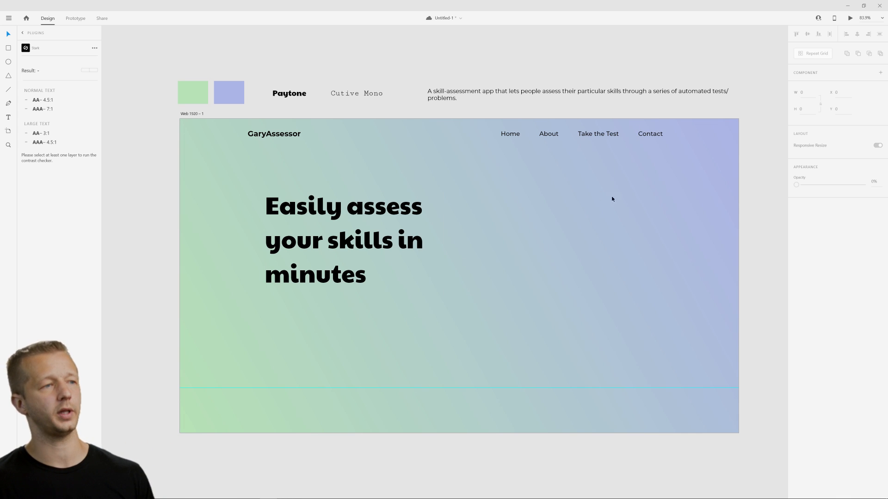
pyautogui.moveTo(290, 296); pyautogui.dragTo(273, 298)
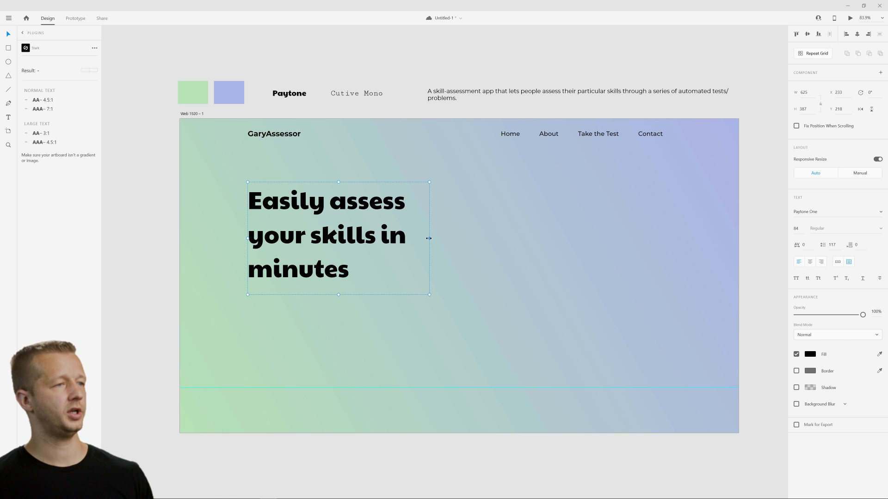
# Try the headline in a 1427-wide text box with centred text, restore left alignment and narrow the box to 850.
pyautogui.moveTo(429, 238); pyautogui.dragTo(663, 229)
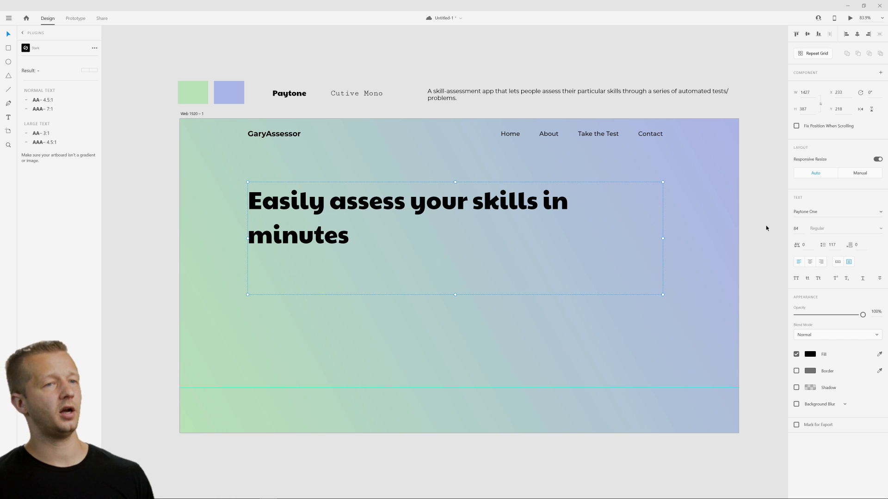
pyautogui.click(810, 262)
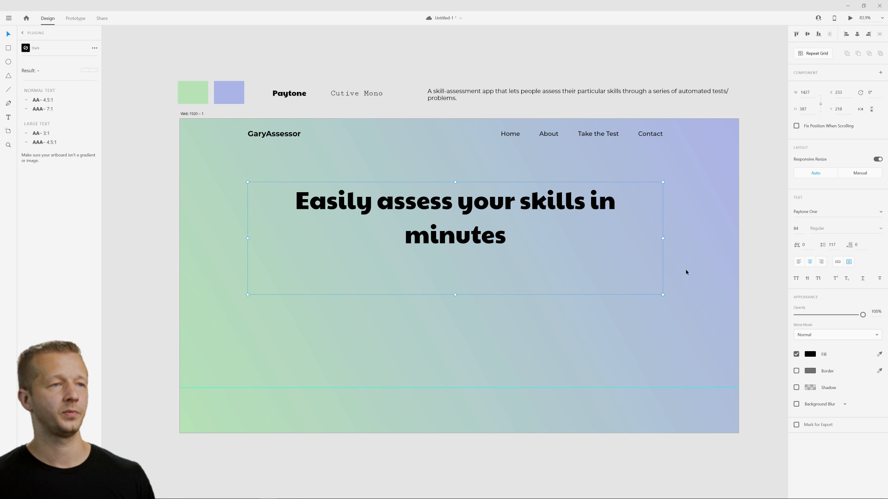
pyautogui.click(799, 262)
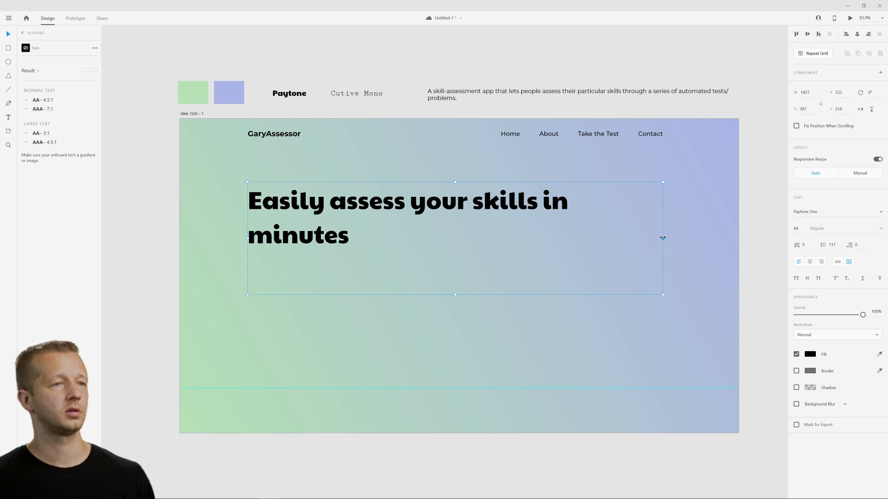
pyautogui.moveTo(662, 238); pyautogui.dragTo(494, 235)
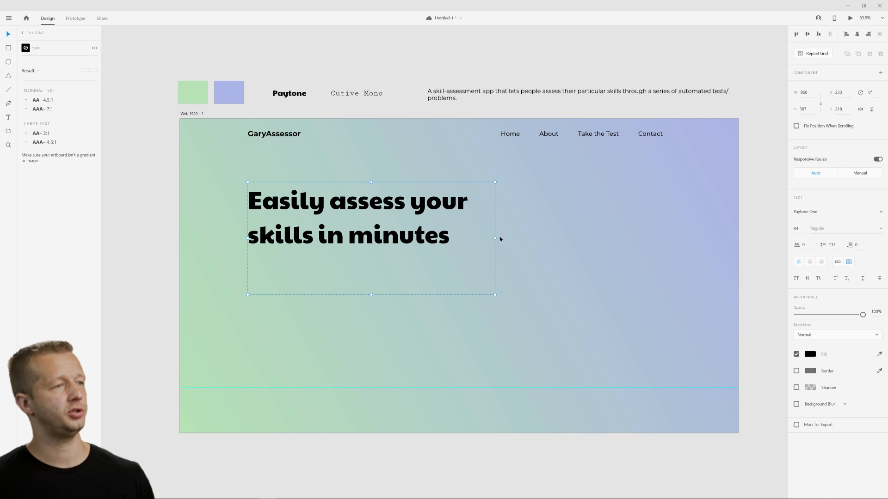
pyautogui.click(568, 264)
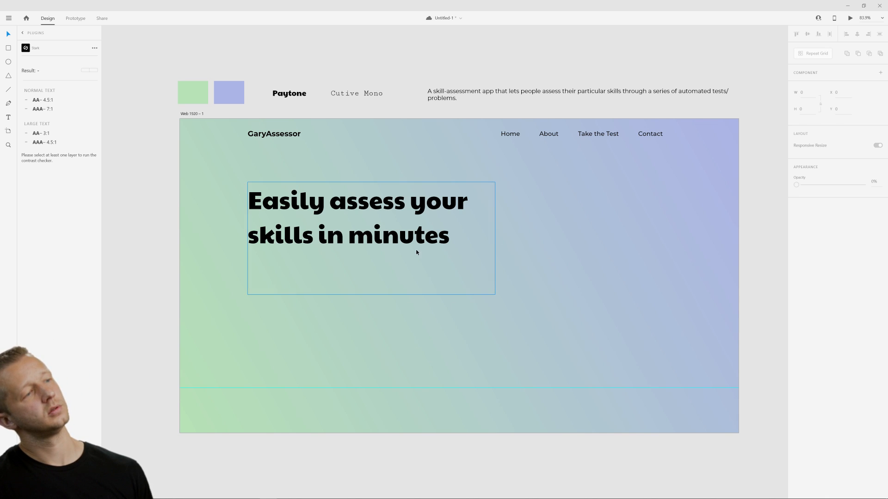
# Narrow the headline's text box to about 692 so it wraps onto three lines, and move it to about X 341, Y 226.
pyautogui.click(462, 245)
pyautogui.moveTo(495, 239); pyautogui.dragTo(449, 241)
pyautogui.click(509, 280)
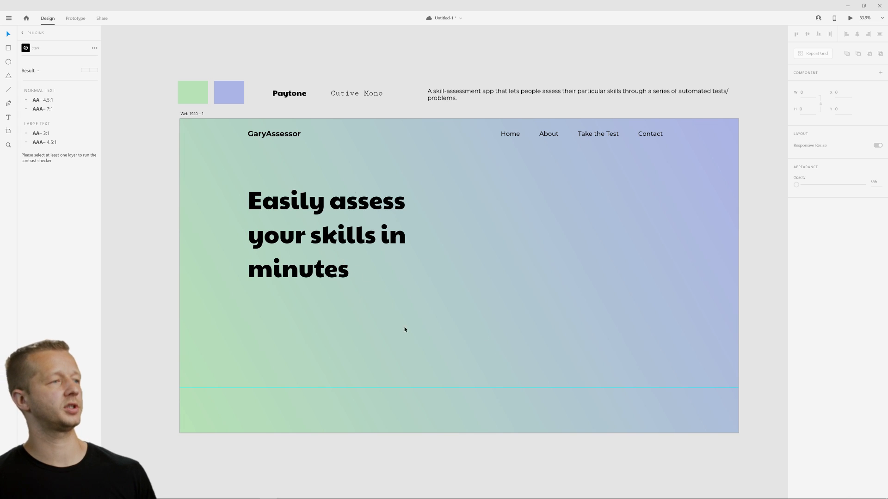
pyautogui.moveTo(324, 233); pyautogui.dragTo(364, 253)
pyautogui.click(450, 317)
pyautogui.click(429, 339)
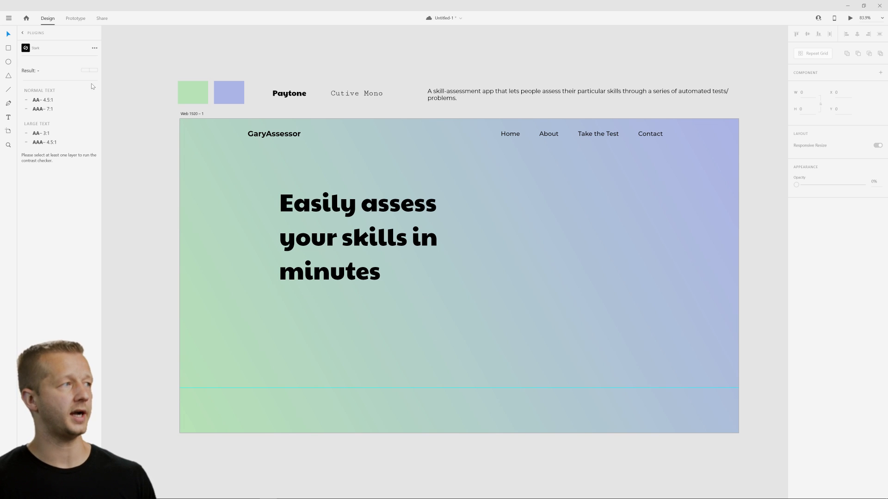
# Draw a borderless white 1920 by 95 rectangle at X 0, Y 0 and place it behind the header text in the layer order.
pyautogui.click(9, 48)
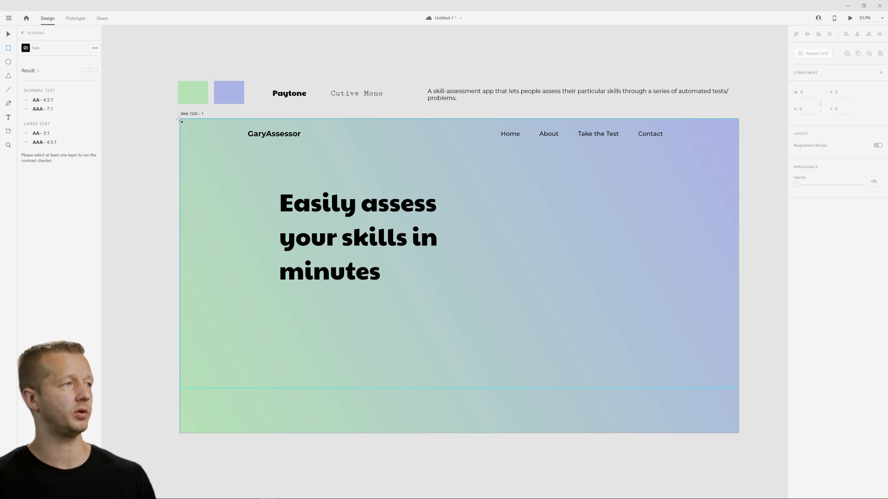
pyautogui.moveTo(180, 119); pyautogui.dragTo(738, 146)
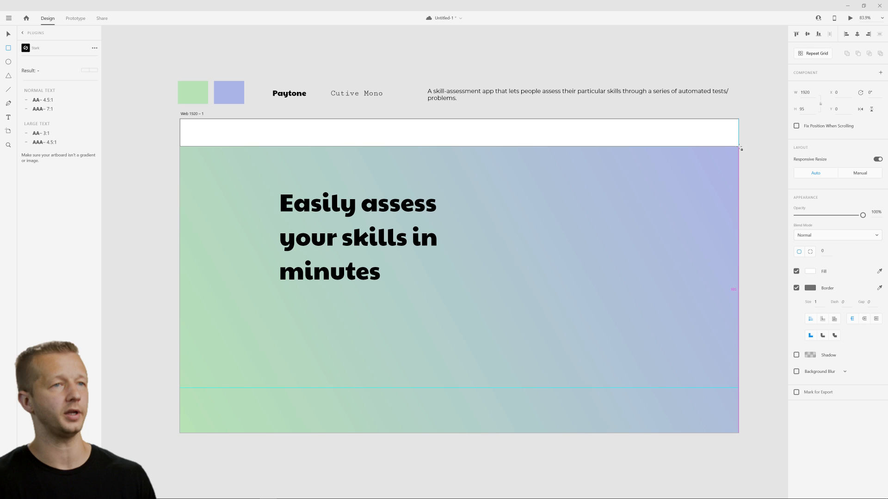
pyautogui.click(796, 288)
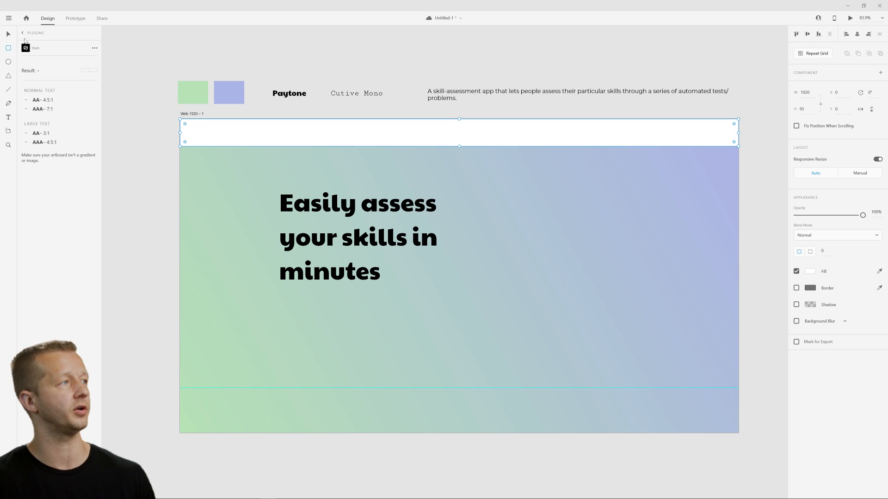
pyautogui.press('v')
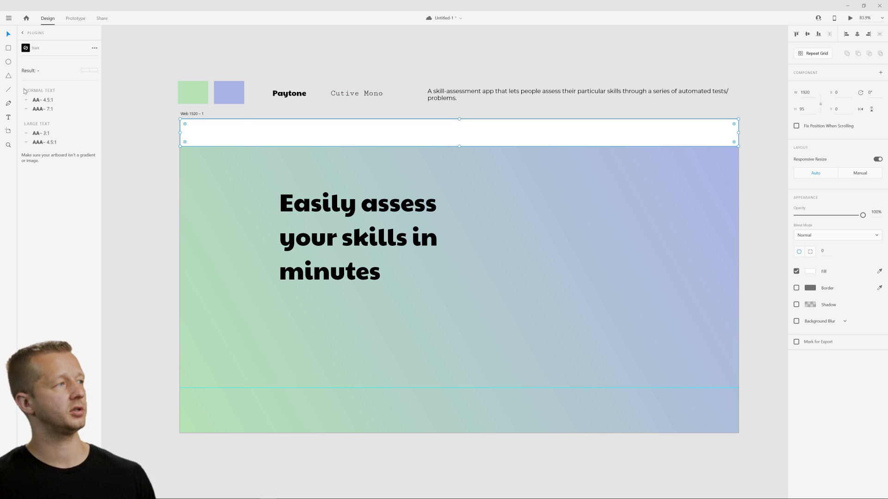
pyautogui.click(9, 475)
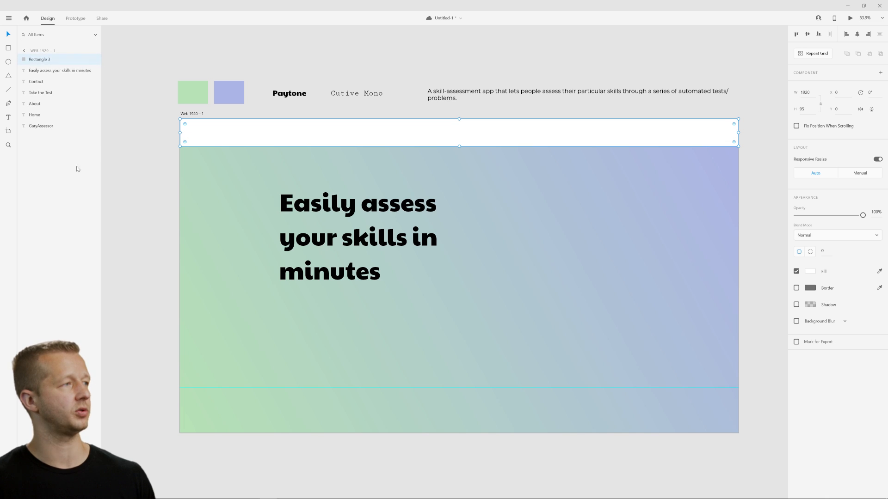
pyautogui.moveTo(49, 59); pyautogui.dragTo(44, 129)
pyautogui.click(590, 188)
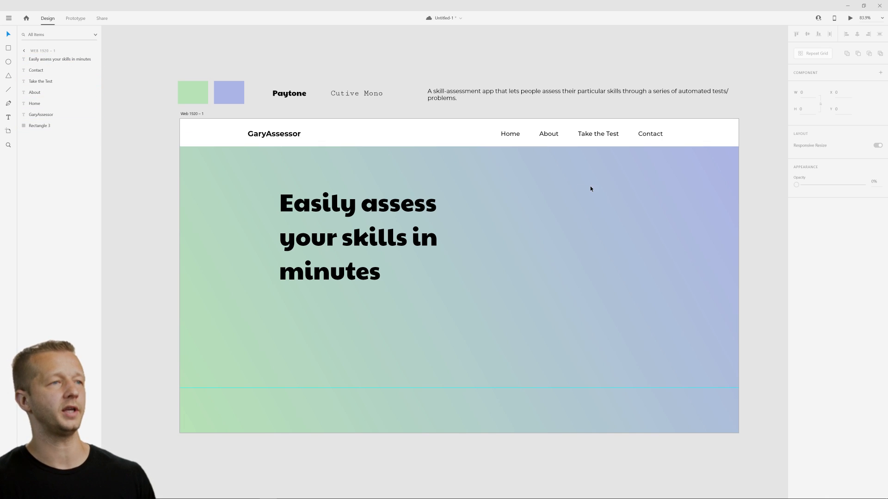
# Try deleting the white header bar and undo the deletion.
pyautogui.click(711, 131)
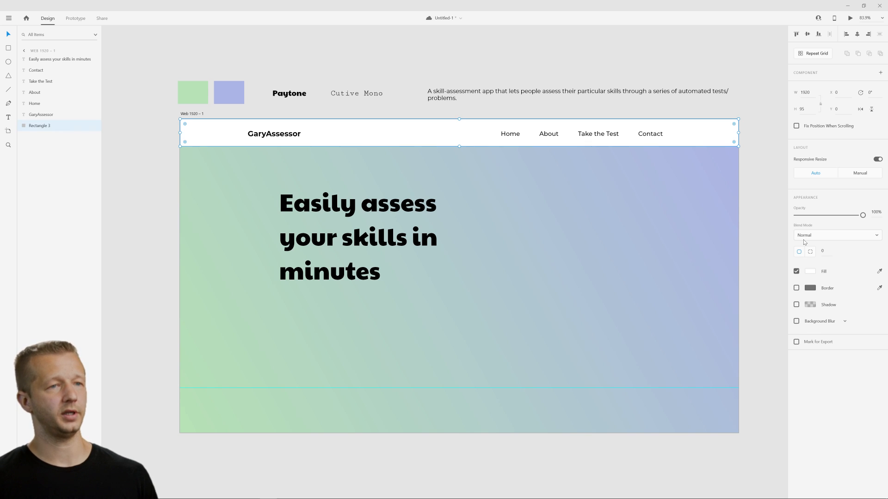
pyautogui.moveTo(863, 215)
pyautogui.mouseDown()
pyautogui.moveTo(816, 217)
pyautogui.moveTo(868, 218)
pyautogui.mouseUp()
pyautogui.click(618, 239)
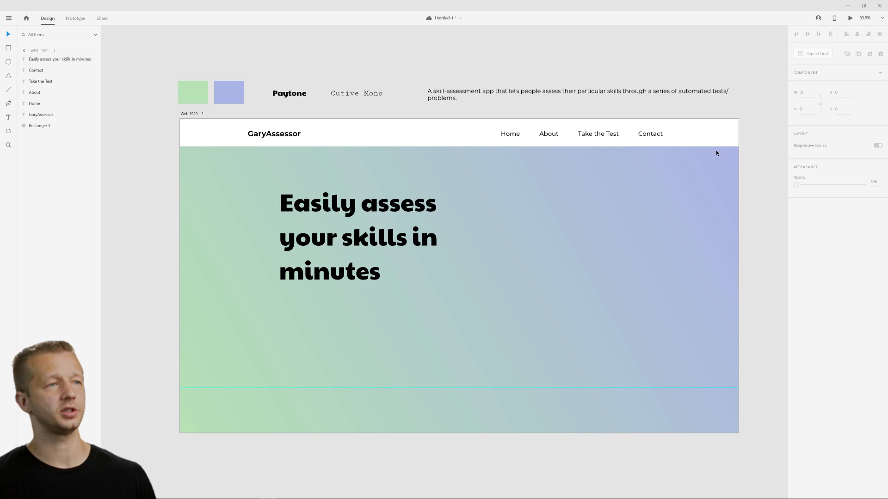
pyautogui.click(717, 145)
pyautogui.press('Delete')
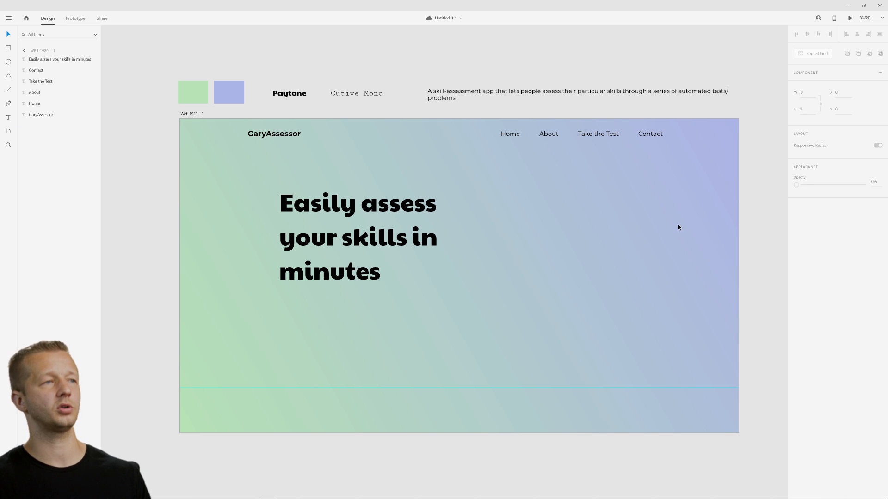
pyautogui.hotkey('ctrl', 'z')
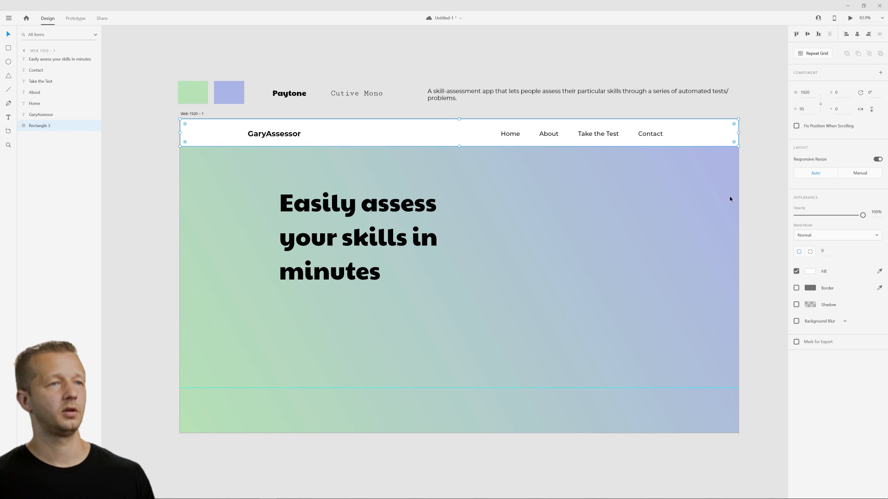
# Hide the white header bar's layer.
pyautogui.click(598, 217)
pyautogui.click(407, 132)
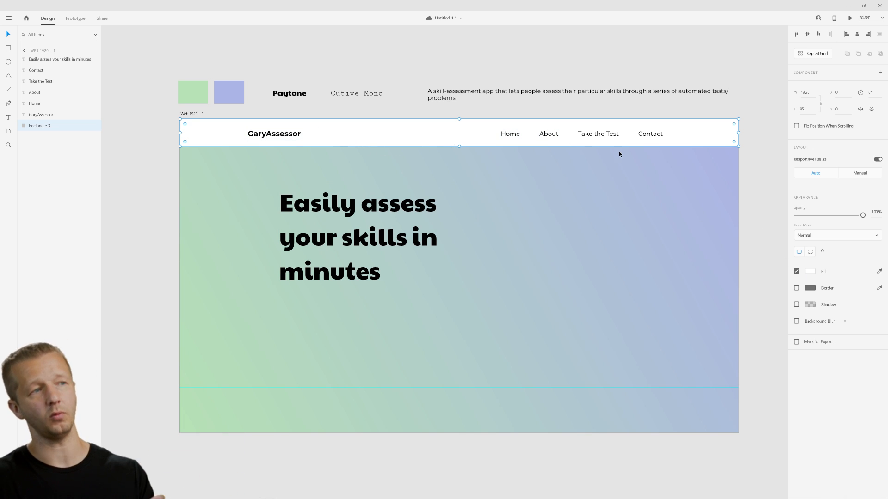
pyautogui.moveTo(19, 127)
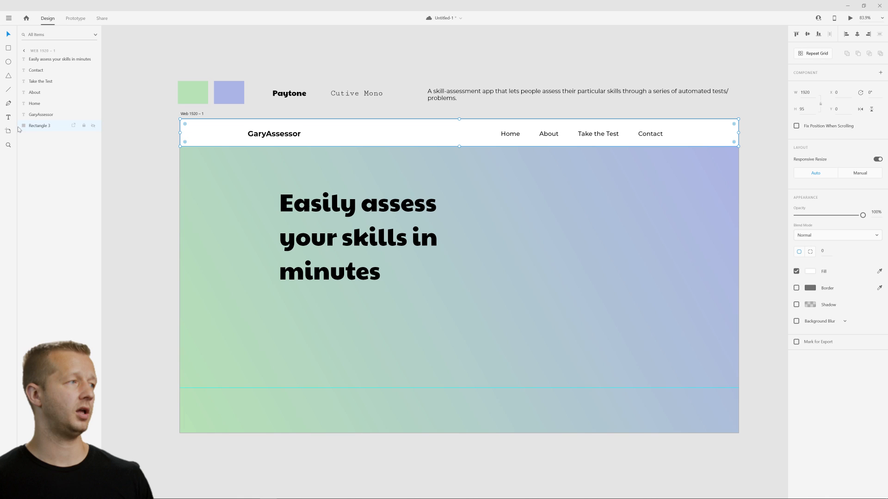
pyautogui.click(93, 126)
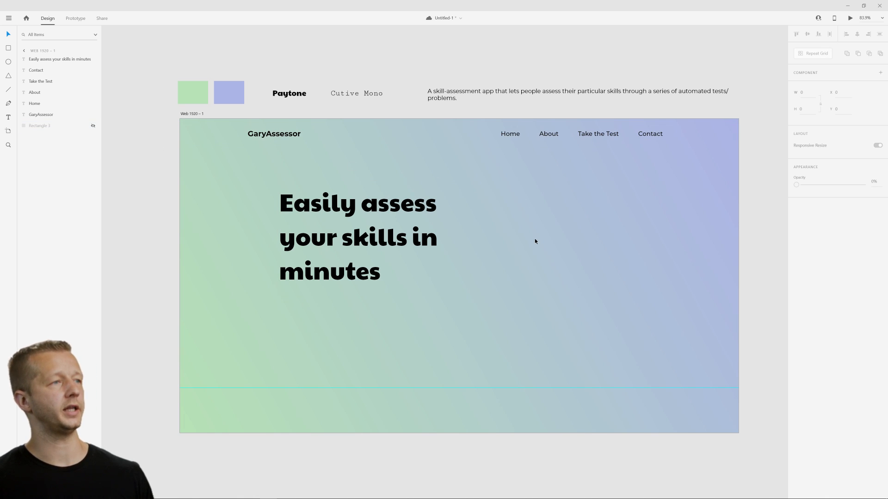
# Tighten the headline's line spacing to 97 and shorten its text box to fit the three lines.
pyautogui.click(457, 294)
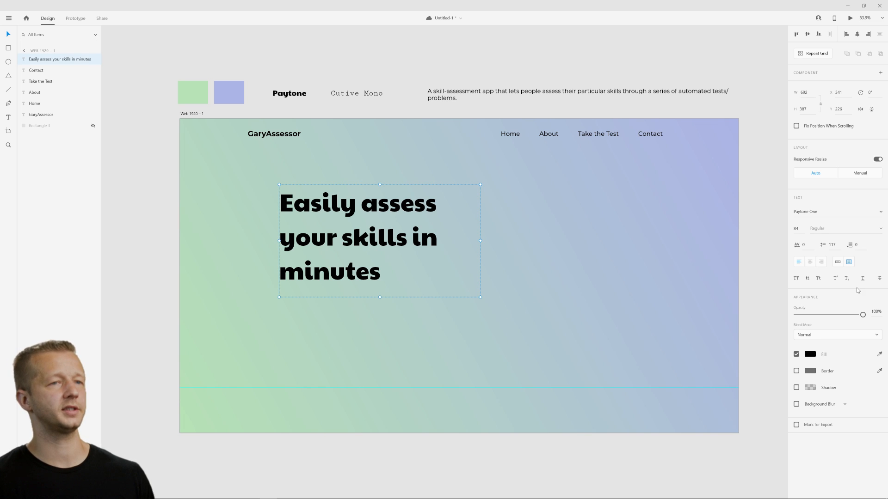
pyautogui.moveTo(834, 246); pyautogui.dragTo(835, 279)
pyautogui.click(407, 321)
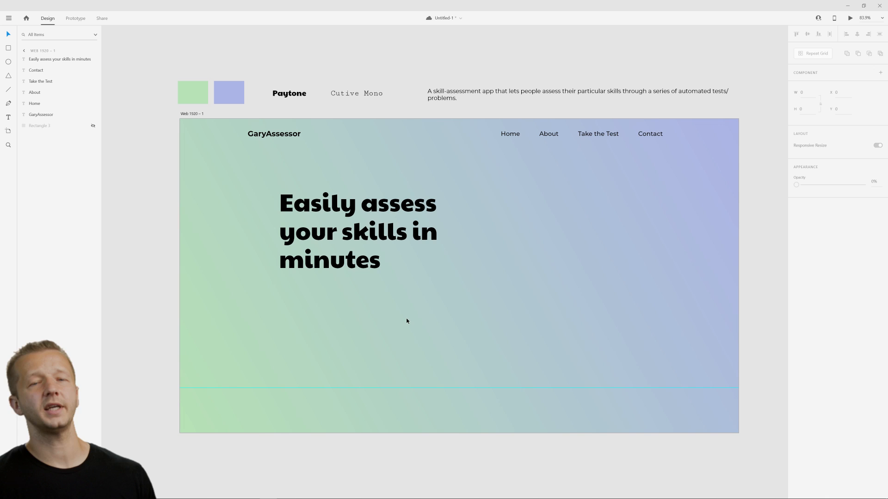
pyautogui.click(326, 268)
pyautogui.moveTo(378, 297); pyautogui.dragTo(383, 277)
pyautogui.click(386, 286)
# Draw an area text box about 712 by 134 at X 341, Y 567 below the headline and enter "asdfasdf".
pyautogui.click(7, 117)
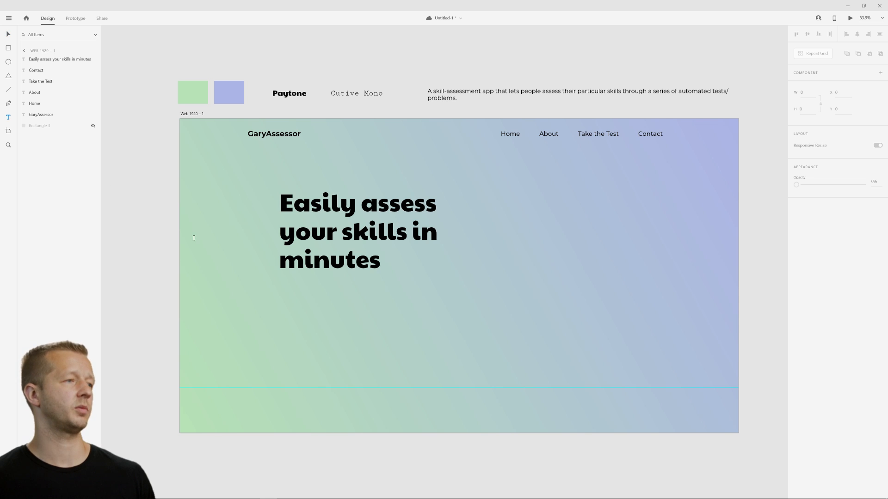
pyautogui.moveTo(280, 283); pyautogui.dragTo(486, 323)
pyautogui.write('asdfasdf')
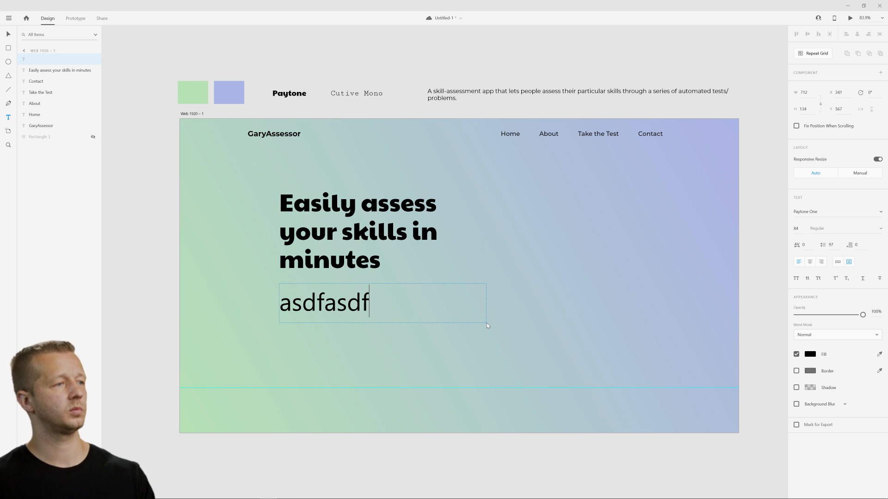
pyautogui.press('Escape')
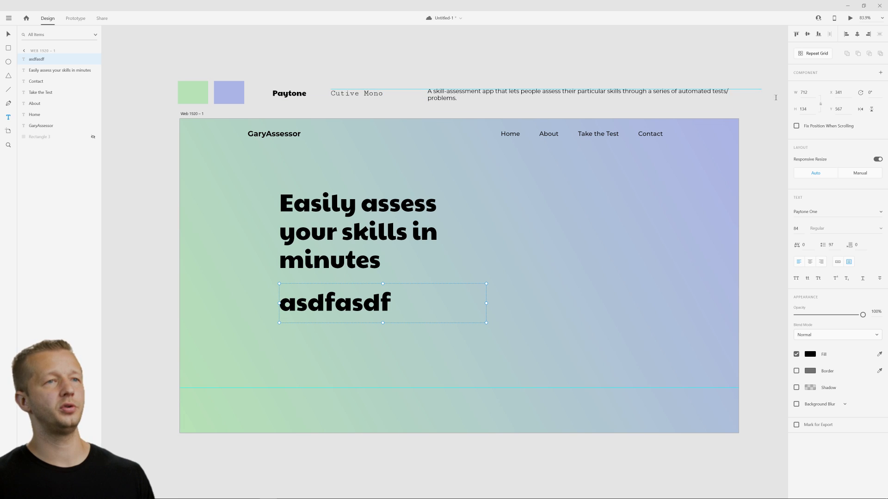
# Set the font of the text below the headline to Cutive Mono and its size to 36.
pyautogui.click(823, 211)
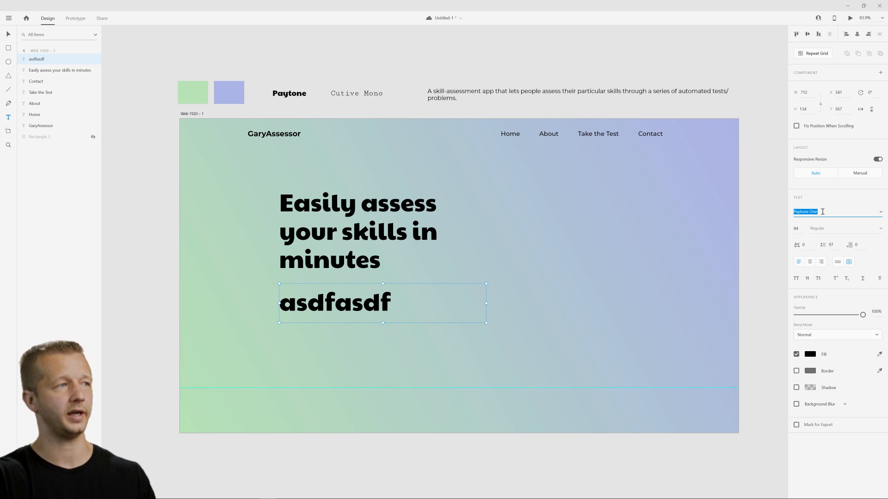
pyautogui.write('Cutive Mono')
pyautogui.press('Return')
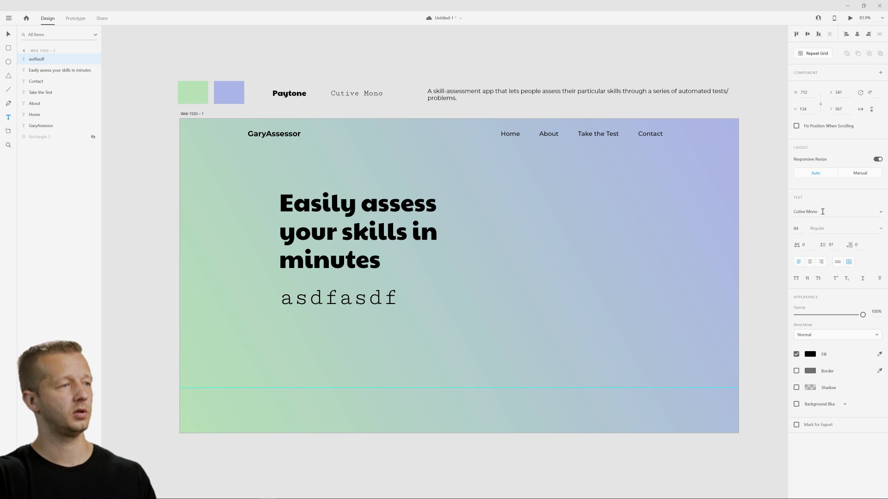
pyautogui.click(796, 229)
pyautogui.write('24')
pyautogui.press('Return')
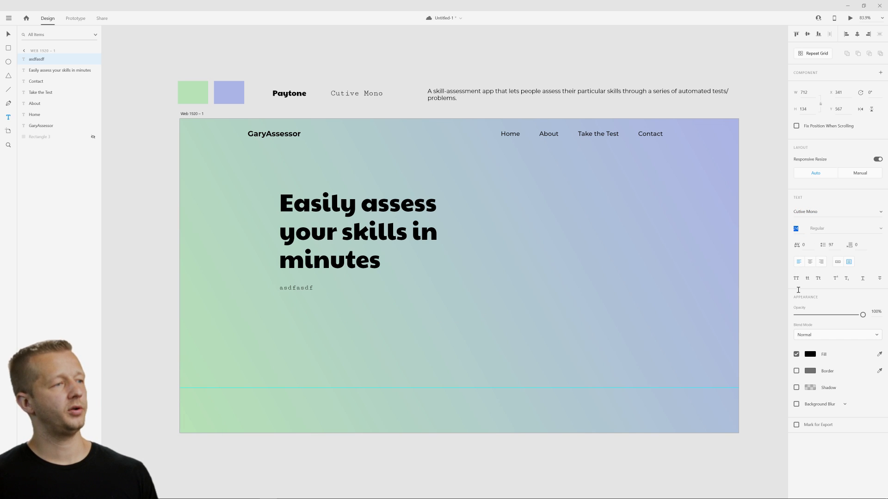
pyautogui.press('Up')
pyautogui.press('Up')
pyautogui.press('Up')
pyautogui.press('Up')
pyautogui.press('Up')
pyautogui.press('Up')
pyautogui.press('Up')
pyautogui.press('Up')
pyautogui.press('Up')
pyautogui.press('Up')
pyautogui.press('Up')
pyautogui.press('Up')
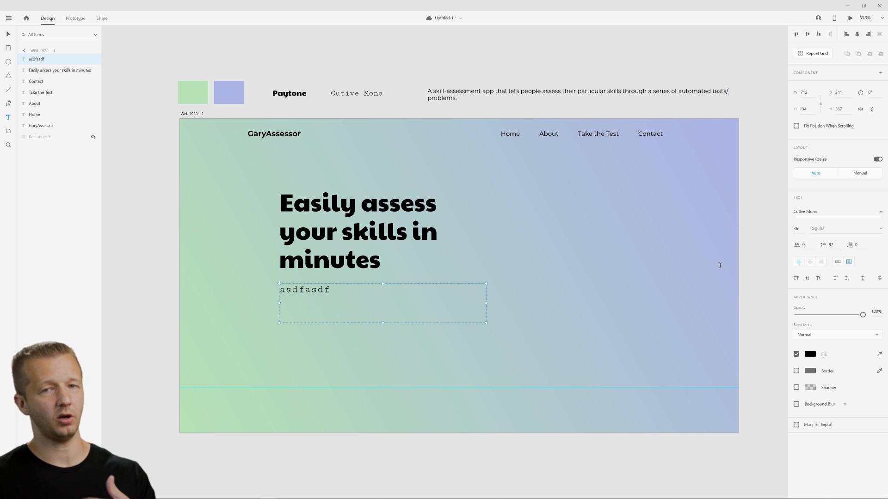
# Replace the dummy text below the headline with "ksjdaf skjfd".
pyautogui.doubleClick(355, 293)
pyautogui.doubleClick(305, 291)
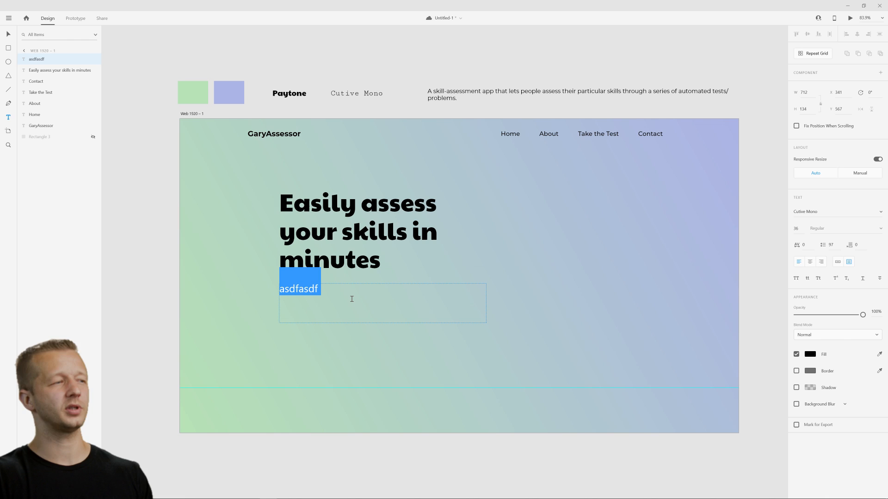
pyautogui.write('ksjdaf skjfd')
pyautogui.press('Escape')
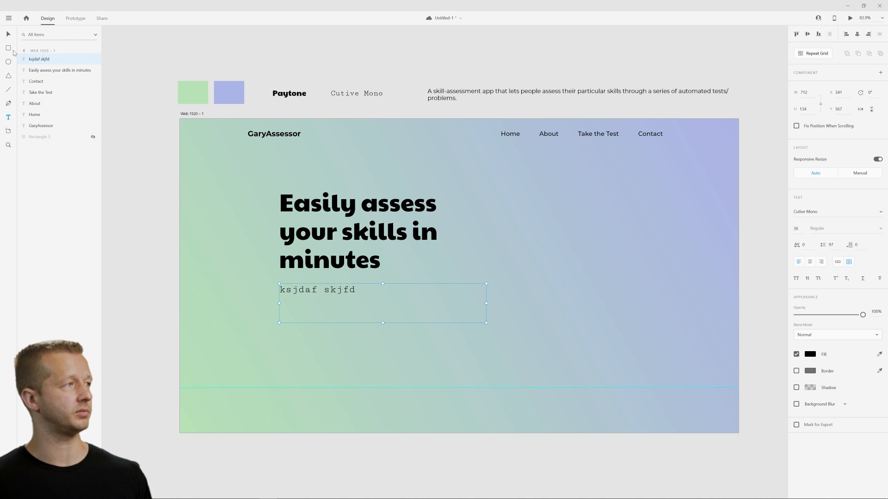
# Fill the text box below the headline using the Quick Lorem Ipsum plugin command and increase its height to about 296.
pyautogui.click(8, 18)
pyautogui.moveTo(42, 267)
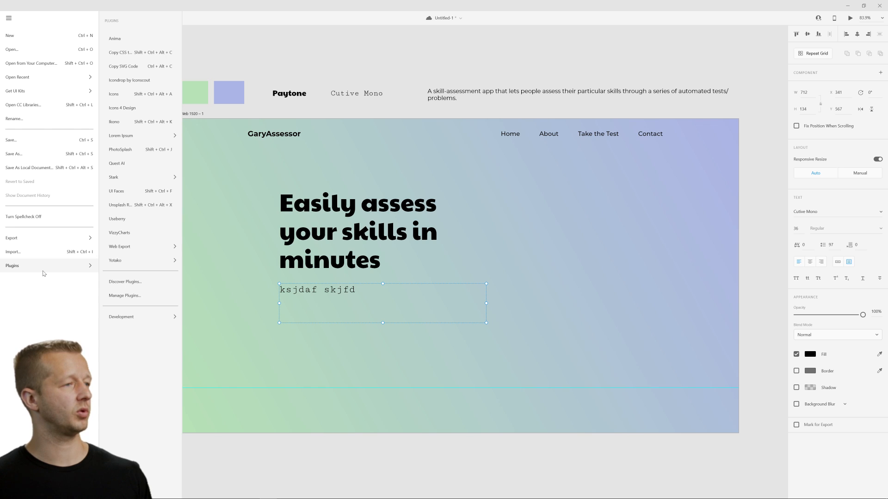
pyautogui.moveTo(138, 136)
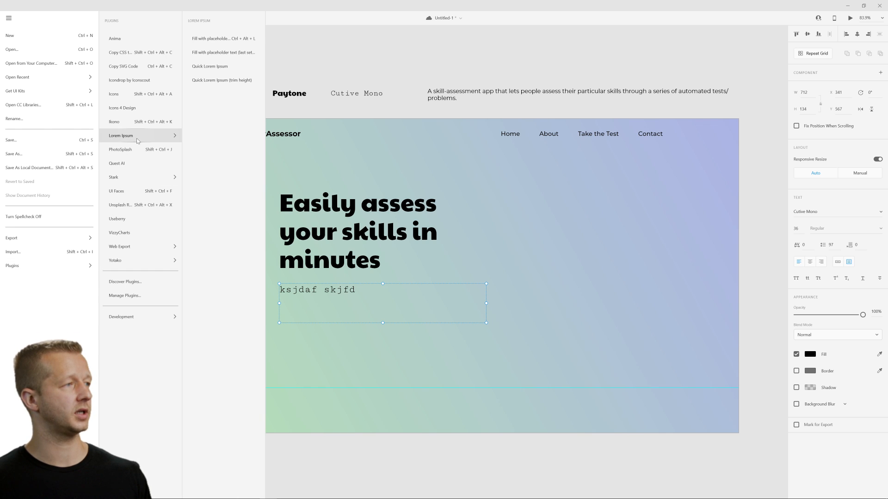
pyautogui.click(231, 65)
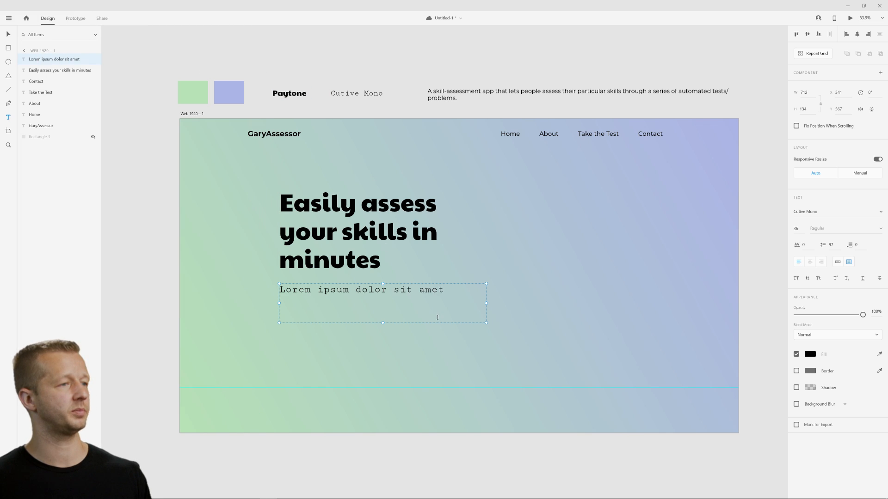
pyautogui.moveTo(384, 323); pyautogui.dragTo(383, 370)
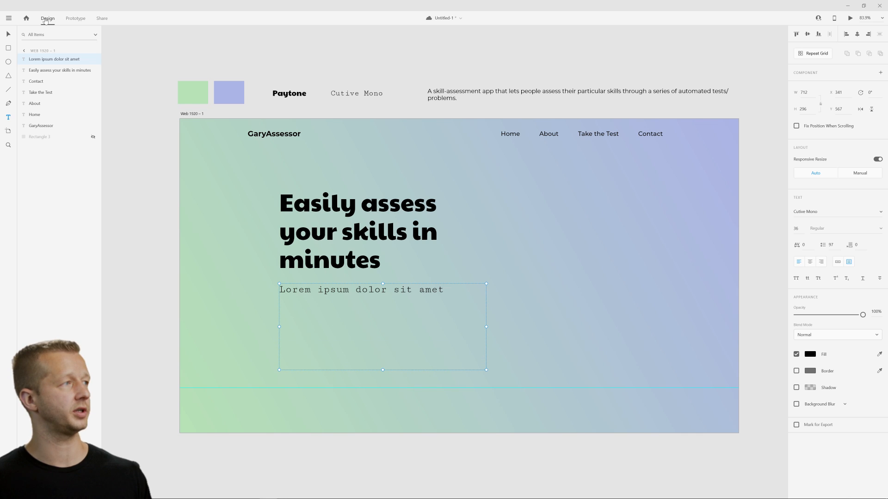
# Set the line spacing of the text below the headline to 40.
pyautogui.click(833, 245)
pyautogui.write('40')
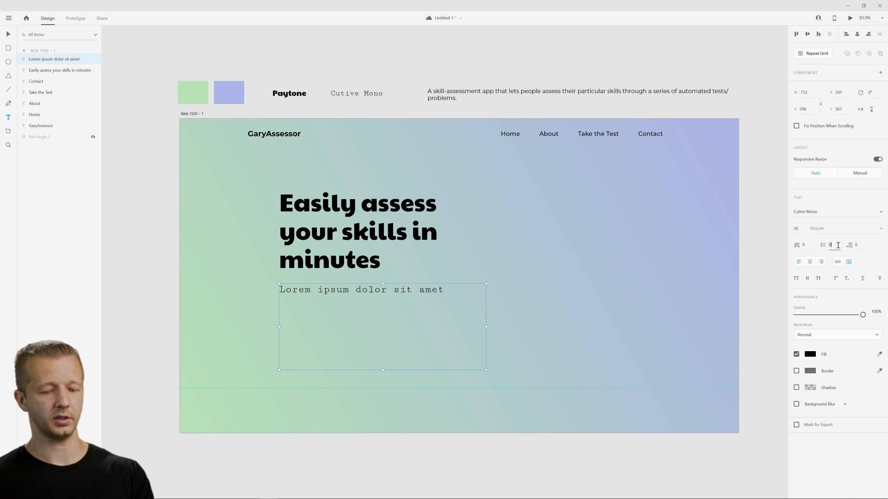
pyautogui.press('Return')
# Fill the text box below the headline with placeholder text using the Lorem Ipsum plugin.
pyautogui.click(9, 18)
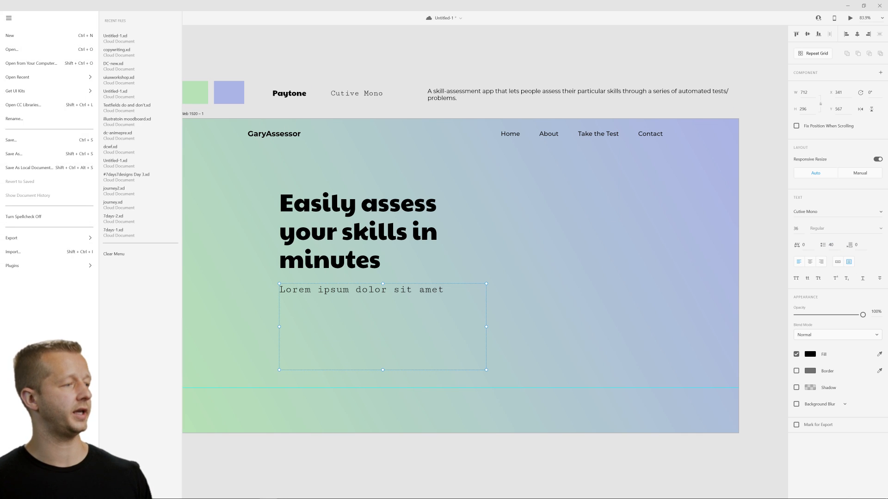
pyautogui.moveTo(45, 264)
pyautogui.moveTo(138, 136)
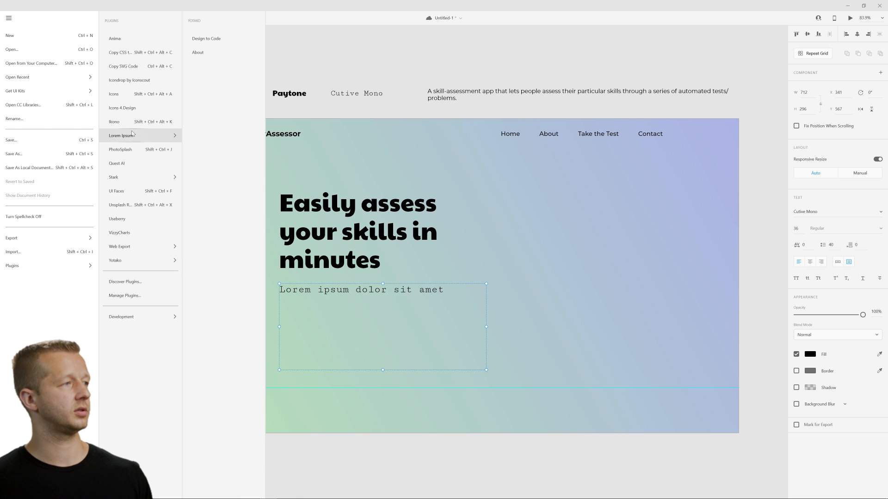
pyautogui.click(213, 67)
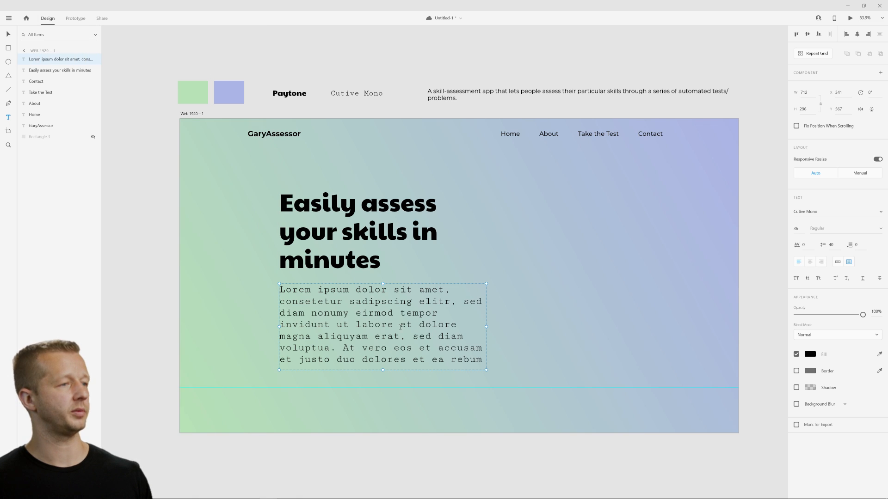
pyautogui.press('Escape')
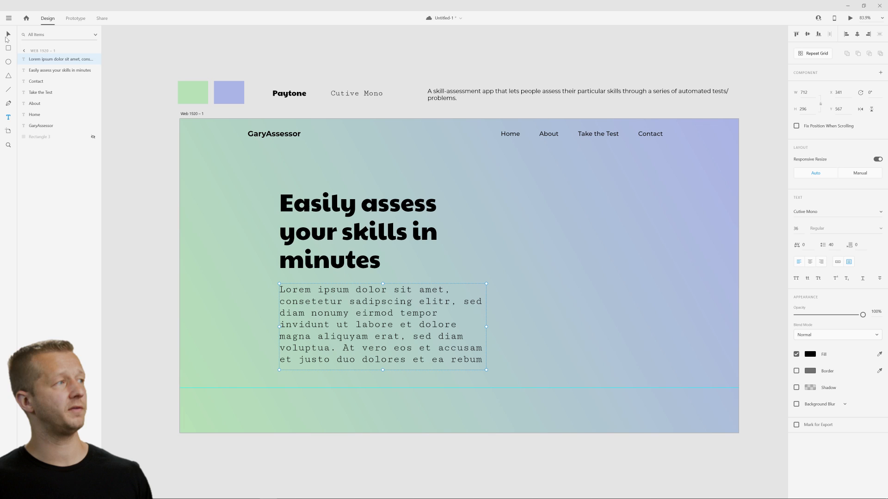
# Reduce the height of the paragraph's text box below the headline to about 124.
pyautogui.click(176, 165)
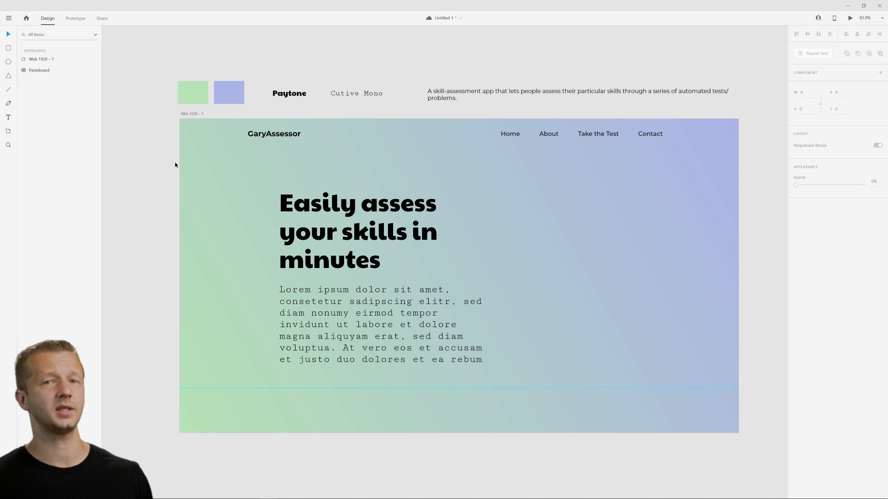
pyautogui.click(395, 334)
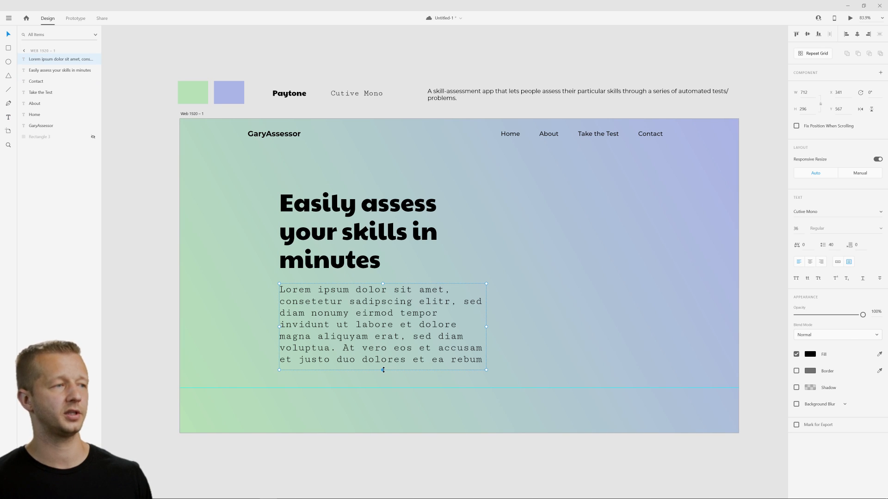
pyautogui.moveTo(383, 369); pyautogui.dragTo(406, 323)
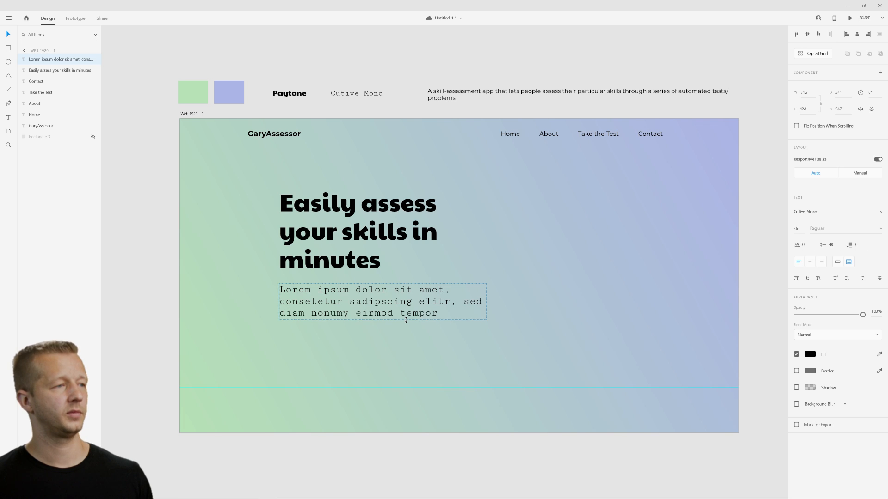
pyautogui.click(394, 384)
# Set the paragraph's font size to 31 with line spacing 34 and shorten its text box to a height of about 118.
pyautogui.click(435, 308)
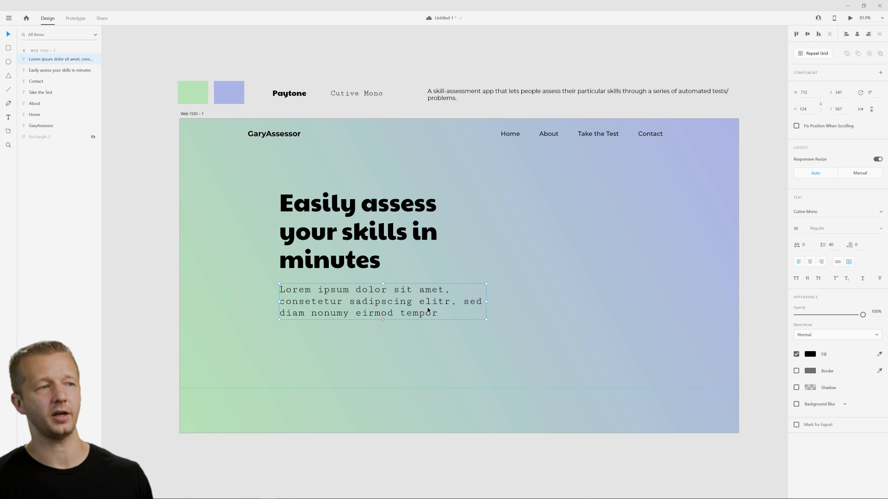
pyautogui.moveTo(796, 229)
pyautogui.mouseDown()
pyautogui.moveTo(800, 251)
pyautogui.moveTo(799, 233)
pyautogui.mouseUp()
pyautogui.click(776, 256)
pyautogui.click(433, 307)
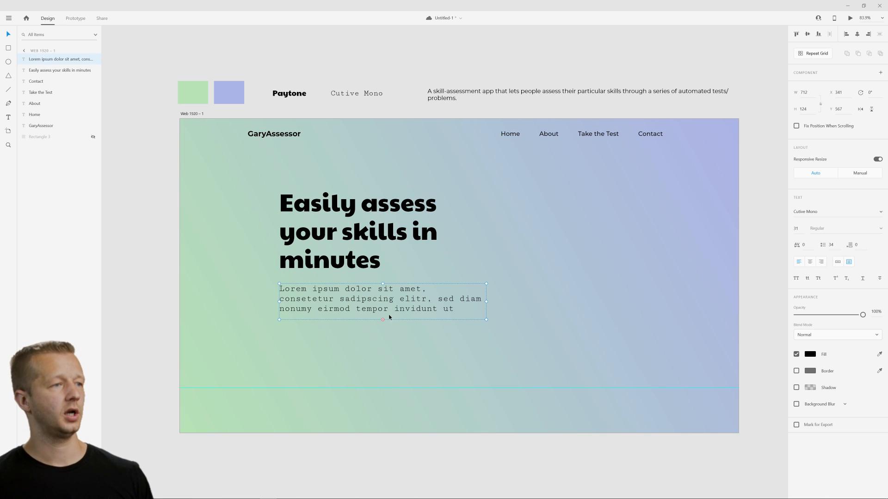
pyautogui.moveTo(383, 320)
pyautogui.mouseDown()
pyautogui.moveTo(386, 330)
pyautogui.moveTo(382, 318)
pyautogui.mouseUp()
pyautogui.click(428, 367)
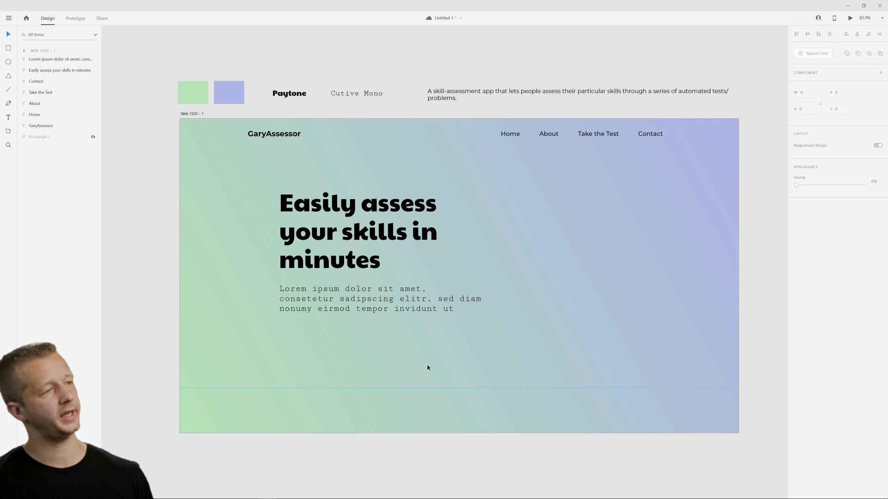
# Delete the end of the paragraph text from "aliquyam erat" onward.
pyautogui.click(446, 313)
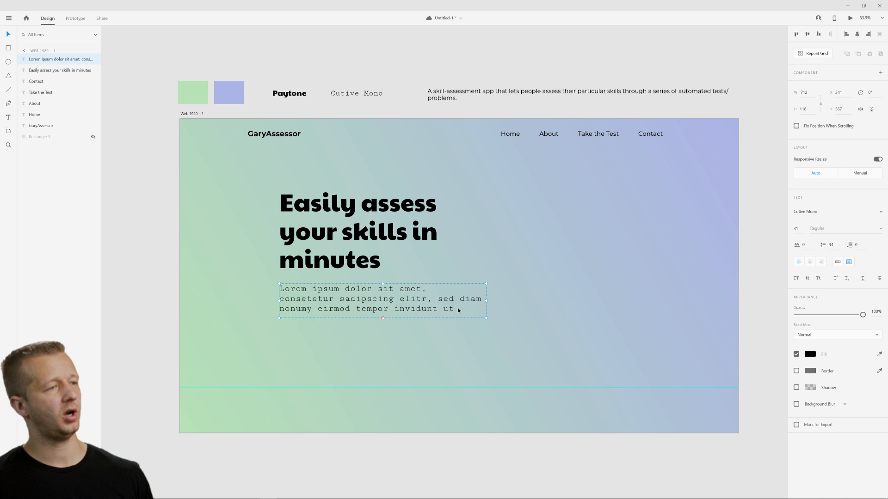
pyautogui.doubleClick(458, 310)
pyautogui.click(460, 314)
pyautogui.moveTo(376, 315); pyautogui.dragTo(451, 353)
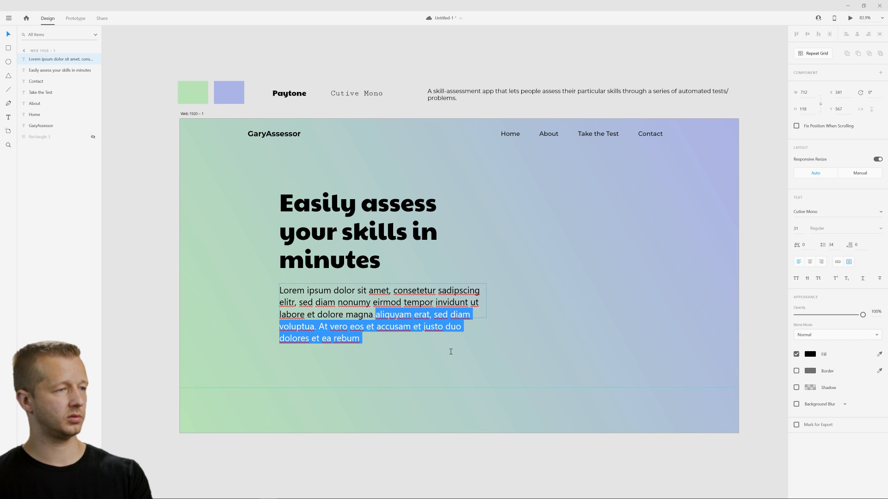
pyautogui.press('BackSpace')
pyautogui.press('Escape')
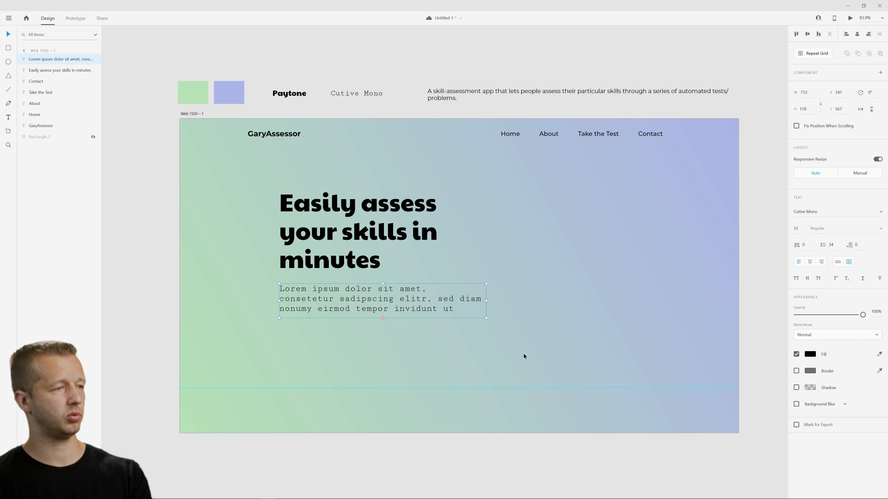
# Trim the paragraph further by deleting "invidunt ut labore et dolore magna" so it ends at "tempor".
pyautogui.doubleClick(422, 312)
pyautogui.press('Right')
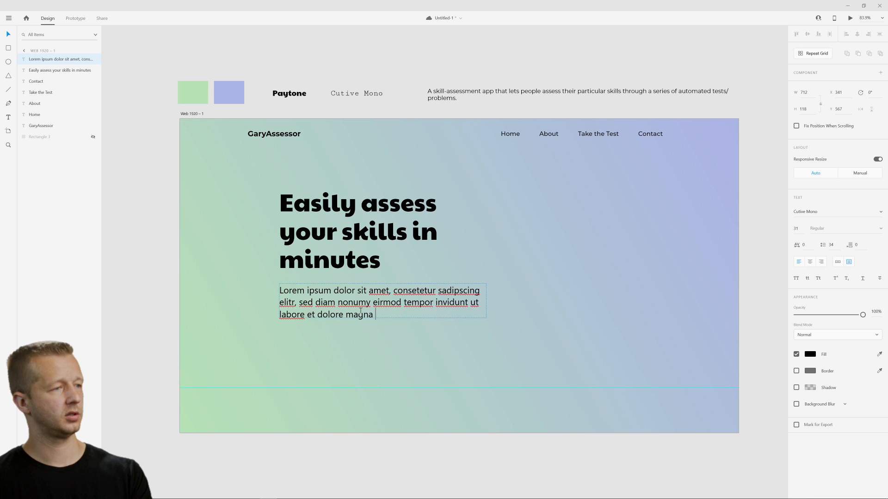
pyautogui.moveTo(435, 303); pyautogui.dragTo(447, 317)
pyautogui.press('BackSpace')
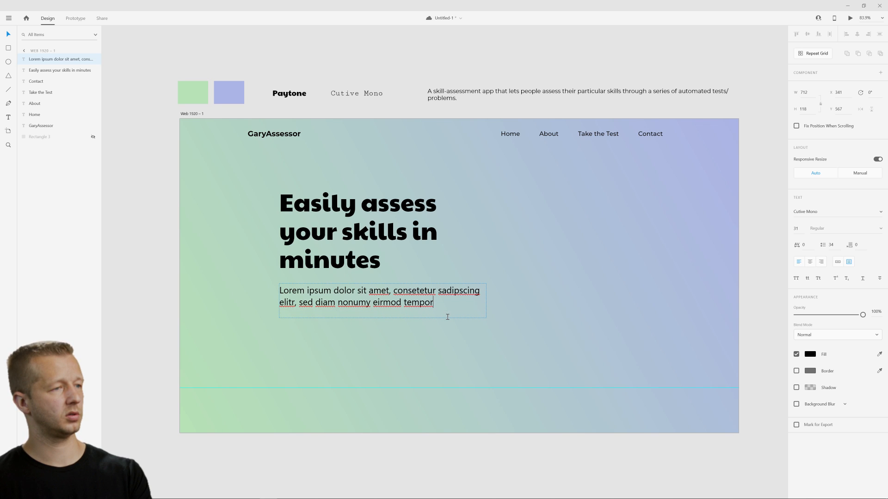
pyautogui.press('Escape')
pyautogui.press('Escape')
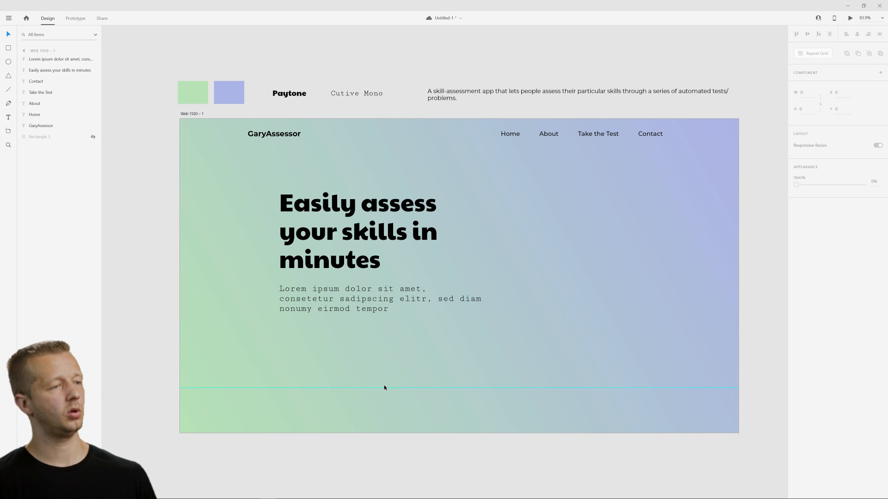
# Remove the horizontal guide in the lower part of the artboard and save the document.
pyautogui.moveTo(384, 388); pyautogui.dragTo(383, 457)
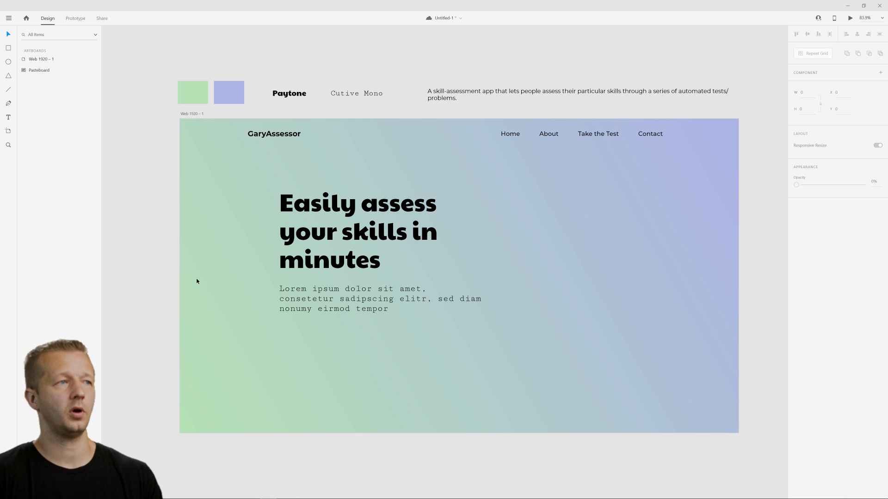
pyautogui.hotkey('ctrl', 's')
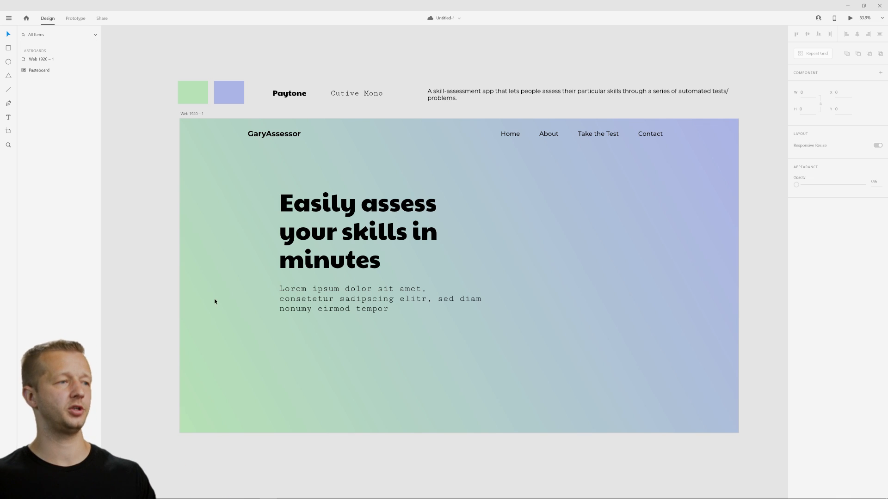
# Reduce the line spacing of the headline "Easily assess your skills in minutes" to 87.
pyautogui.click(358, 301)
pyautogui.click(361, 335)
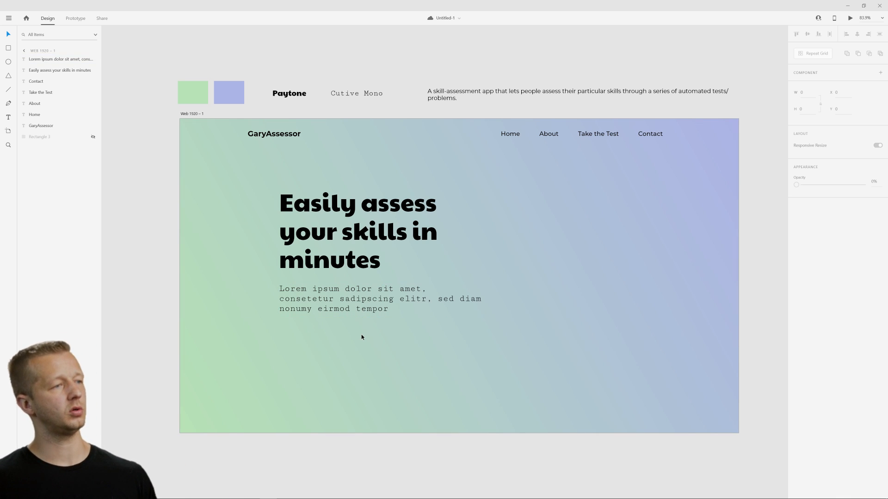
pyautogui.click(375, 266)
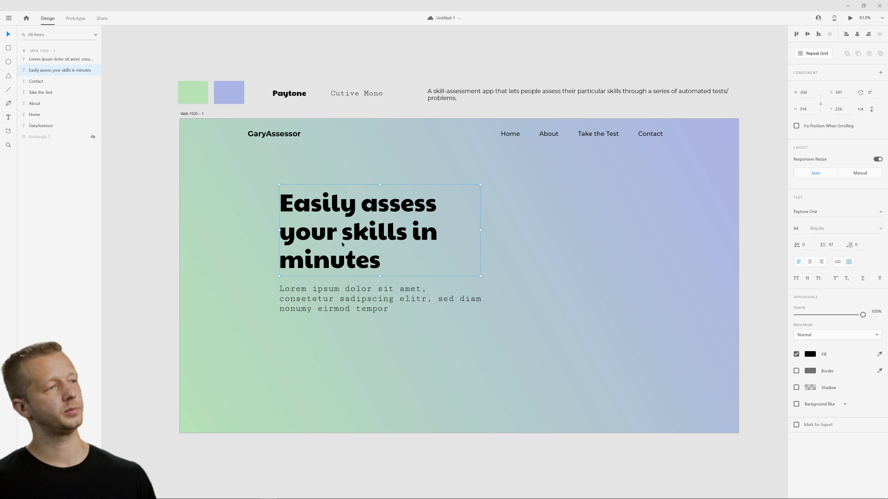
pyautogui.click(830, 244)
pyautogui.write('90')
pyautogui.press('Return')
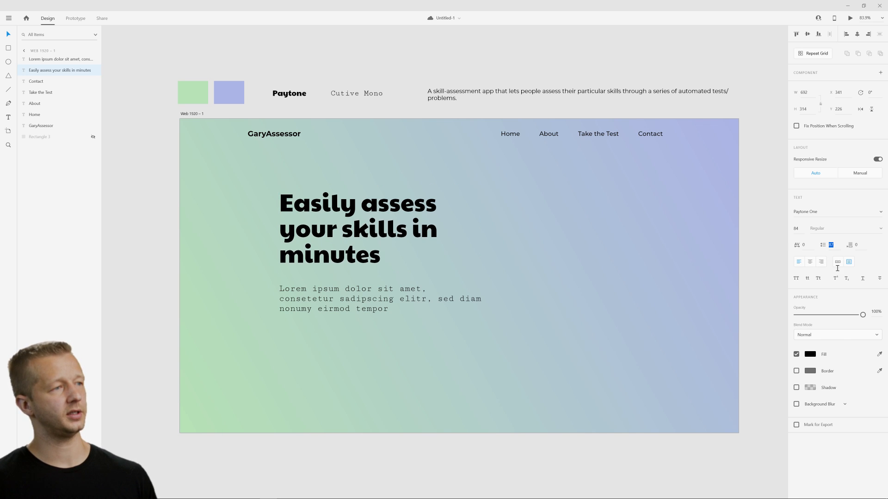
# Reduce the headline's font size until the text fits on two lines.
pyautogui.click(797, 229)
pyautogui.write('76')
pyautogui.press('Return')
pyautogui.press('Down')
pyautogui.press('Down')
pyautogui.press('Down')
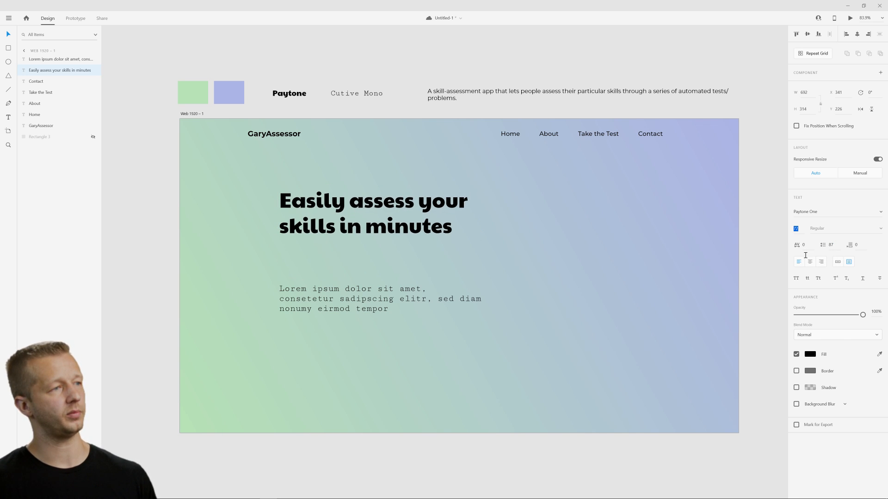
# Move the paragraph up so it sits directly beneath the two-line headline.
pyautogui.moveTo(407, 298); pyautogui.dragTo(409, 268)
pyautogui.click(492, 326)
pyautogui.moveTo(272, 298); pyautogui.dragTo(617, 364)
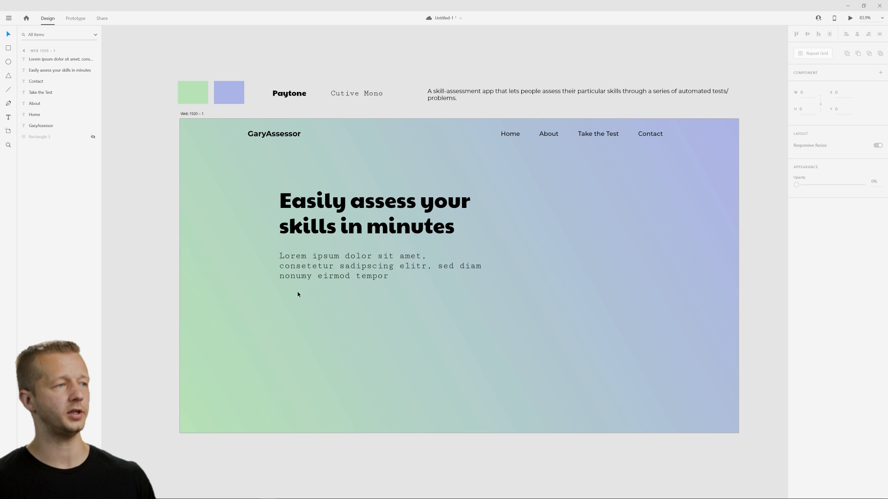
# Draw a borderless white rectangle about 894 by 122 with corner radius 7 and place it at X 341, Y 623 below the paragraph.
pyautogui.press('r')
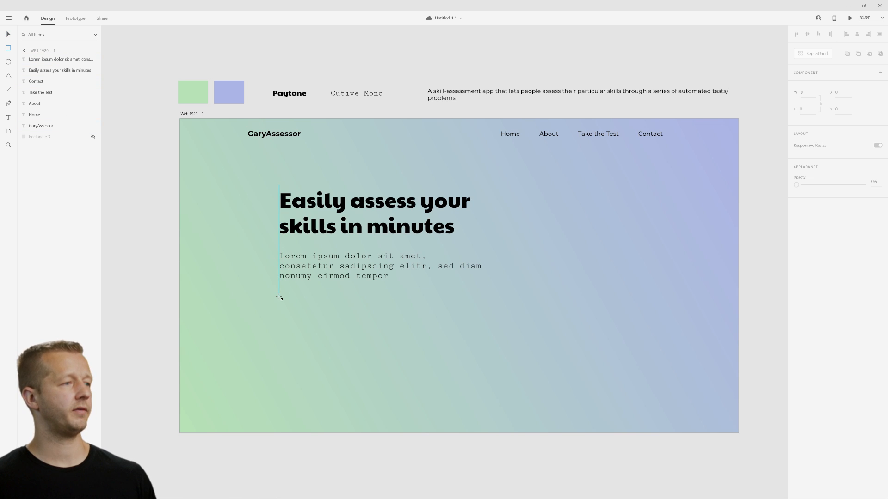
pyautogui.moveTo(280, 297)
pyautogui.mouseDown()
pyautogui.moveTo(565, 345)
pyautogui.moveTo(539, 332)
pyautogui.mouseUp()
pyautogui.click(796, 288)
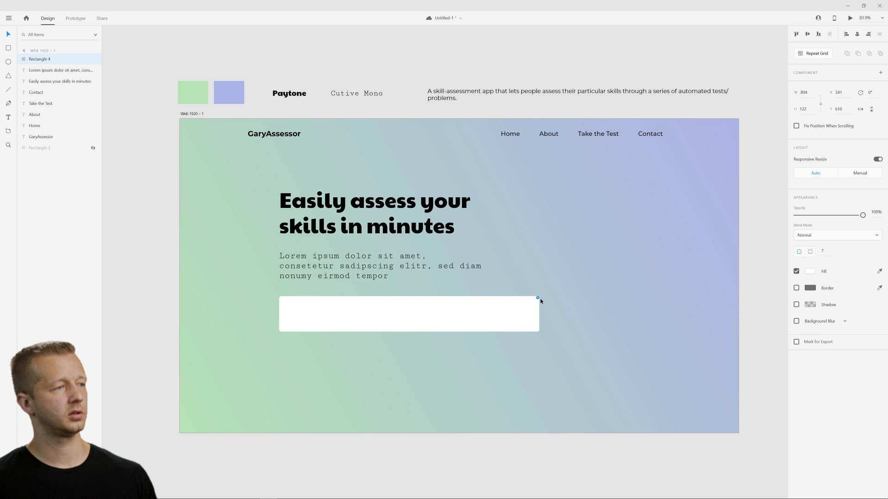
pyautogui.click(444, 381)
pyautogui.moveTo(442, 315); pyautogui.dragTo(442, 319)
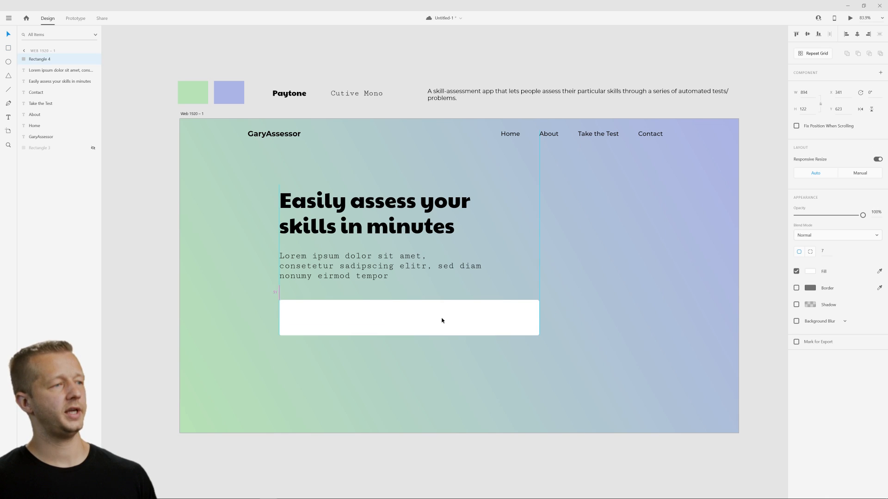
pyautogui.click(450, 356)
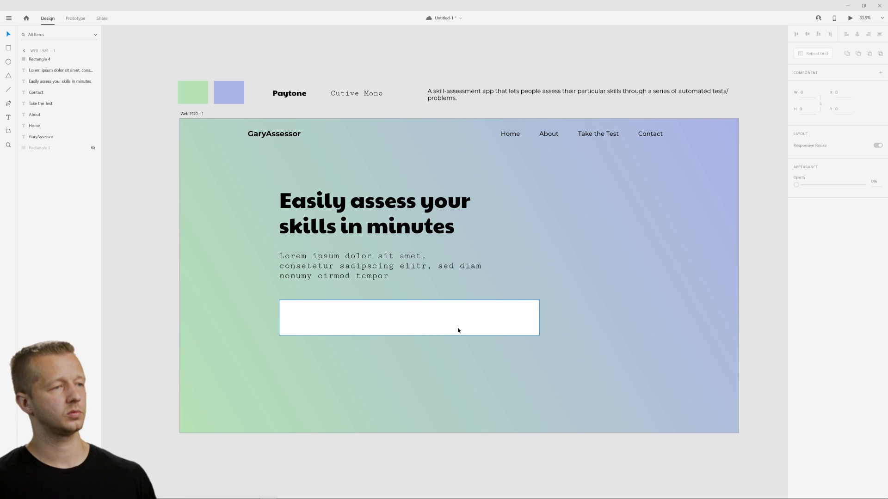
# Duplicate the white rectangle, shrink the copy to about 657 by 90 and move it inside the original at X 349, Y 639.
pyautogui.click(489, 327)
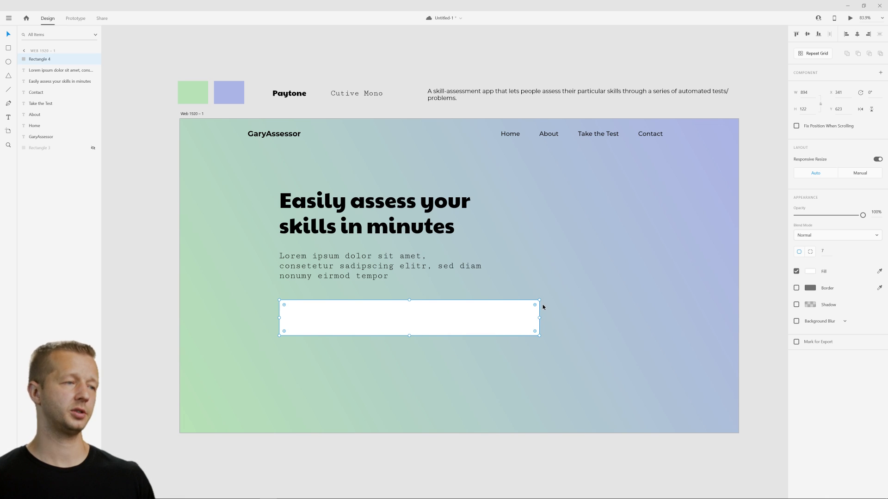
pyautogui.moveTo(539, 300); pyautogui.dragTo(470, 309)
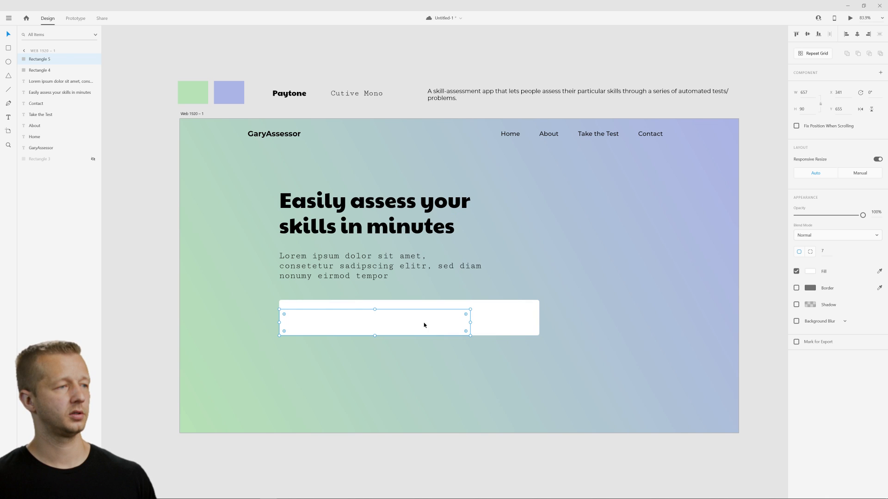
pyautogui.moveTo(421, 322)
pyautogui.mouseDown()
pyautogui.moveTo(393, 317)
pyautogui.moveTo(416, 318)
pyautogui.mouseUp()
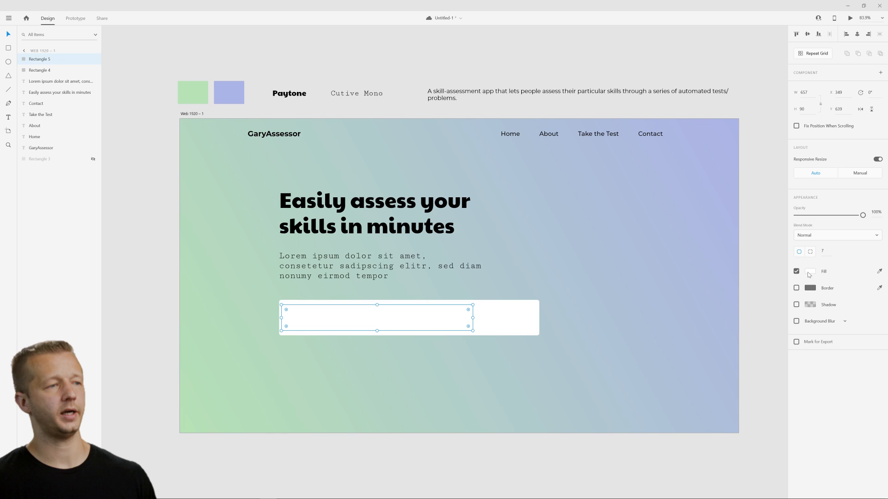
# Shrink the inner rectangle to about 631 by 84 and position it at about X 358, Y 643.
pyautogui.moveTo(471, 304); pyautogui.dragTo(461, 306)
pyautogui.click(457, 364)
pyautogui.moveTo(402, 323); pyautogui.dragTo(404, 322)
pyautogui.press('Down')
pyautogui.press('Down')
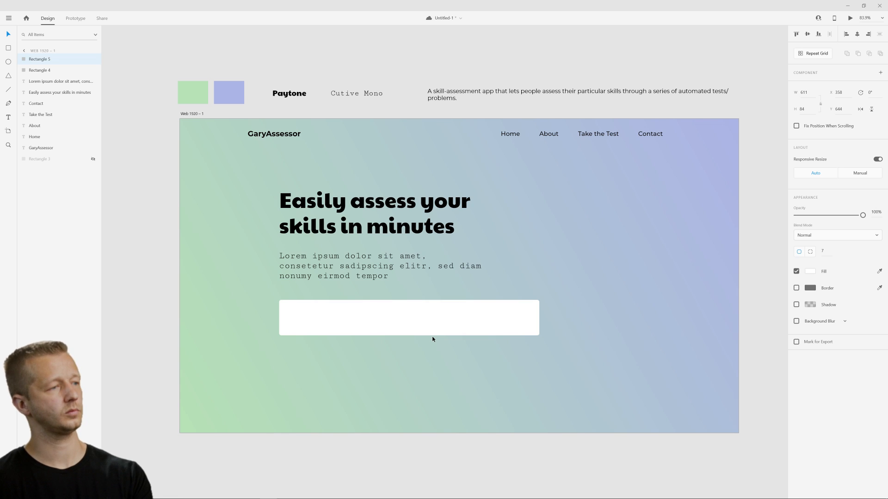
# Turn on the border of the inner rectangle and select the outer white rectangle.
pyautogui.click(446, 327)
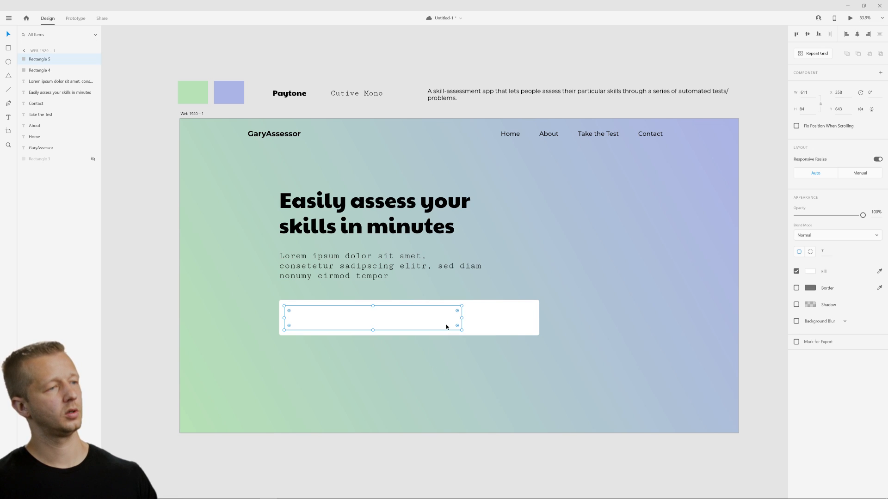
pyautogui.click(796, 288)
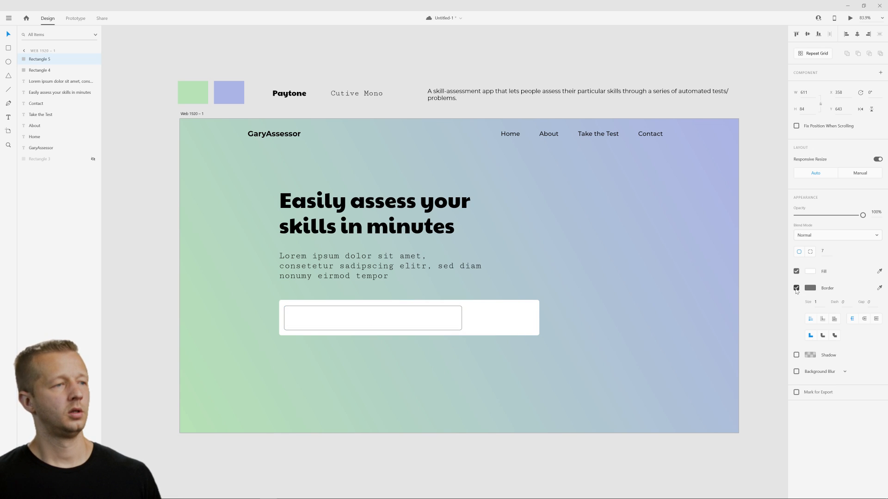
pyautogui.click(662, 354)
pyautogui.click(522, 331)
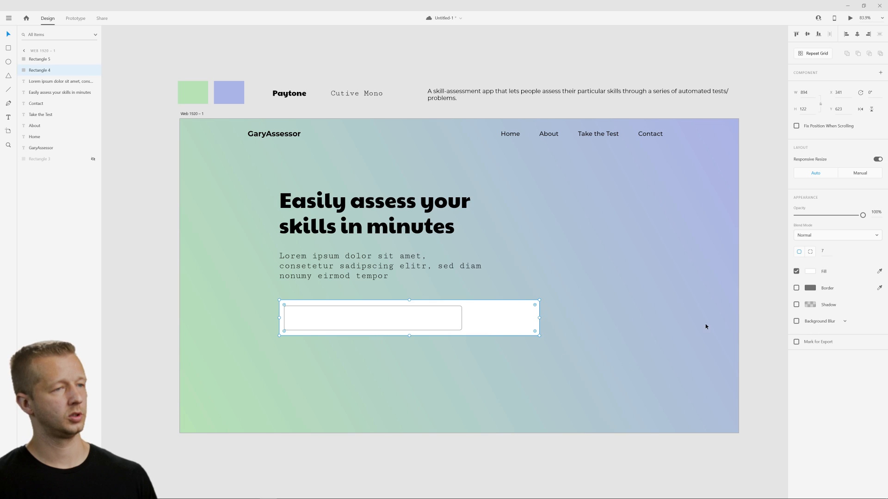
# Lower the outer white rectangle's opacity to about 66% and turn off the inner rectangle's border.
pyautogui.moveTo(864, 215); pyautogui.dragTo(842, 223)
pyautogui.click(487, 400)
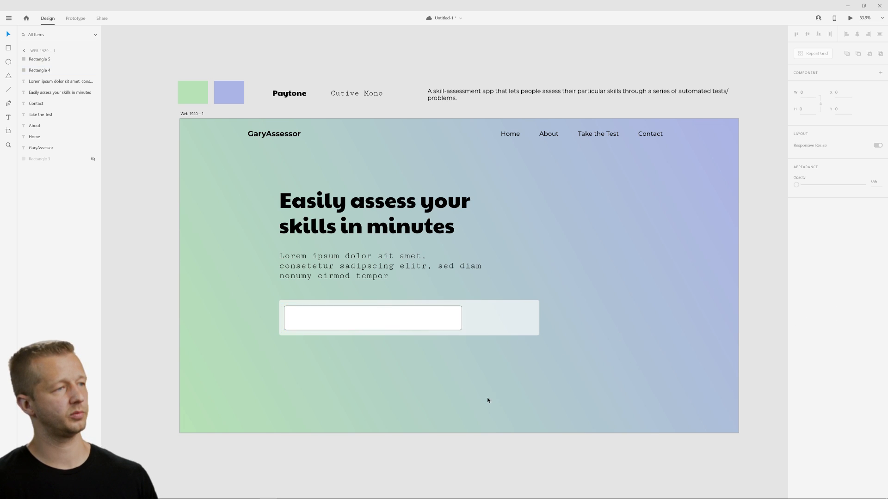
pyautogui.click(404, 313)
pyautogui.click(647, 377)
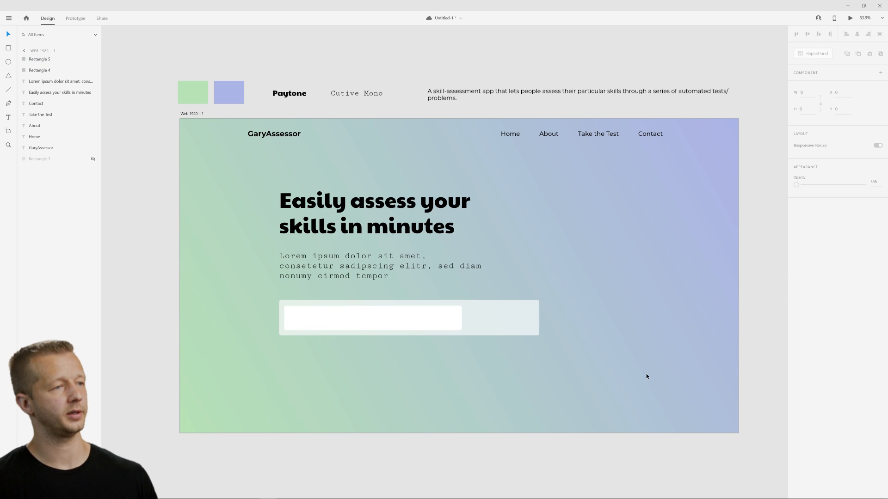
# Reduce the outer rectangle's opacity further to about 33%.
pyautogui.click(433, 323)
pyautogui.click(511, 311)
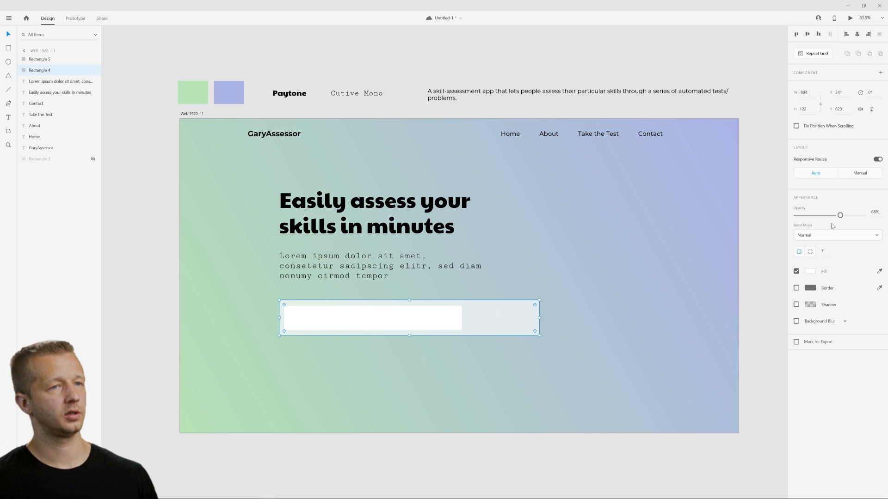
pyautogui.moveTo(839, 217); pyautogui.dragTo(817, 217)
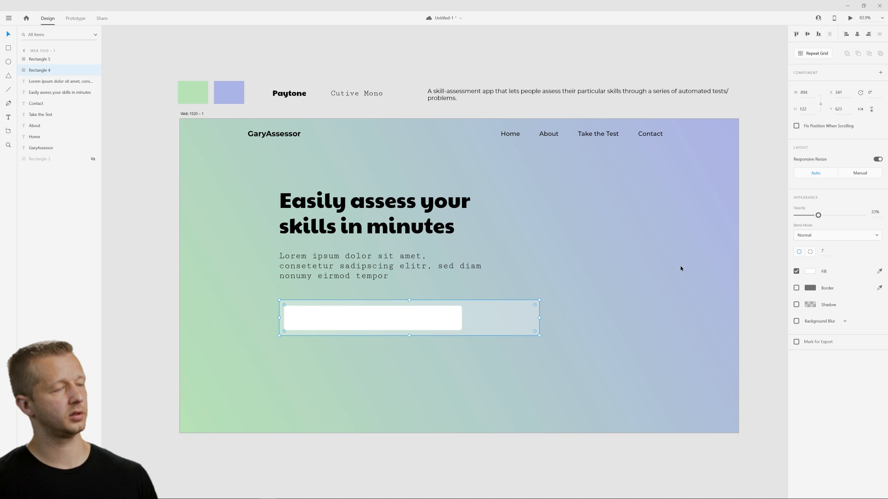
pyautogui.click(681, 268)
# Extend the translucent outer rectangle downward to a height of about 156.
pyautogui.click(414, 322)
pyautogui.click(399, 334)
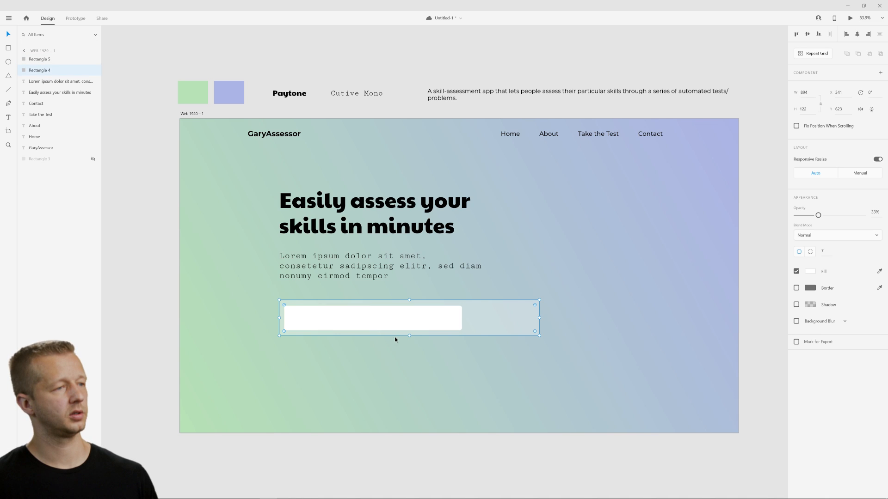
pyautogui.moveTo(409, 337)
pyautogui.mouseDown()
pyautogui.moveTo(410, 345)
pyautogui.moveTo(395, 331)
pyautogui.mouseUp()
# Move the inner white rectangle down to about Y 674, near the bottom of the outer rectangle.
pyautogui.click(393, 323)
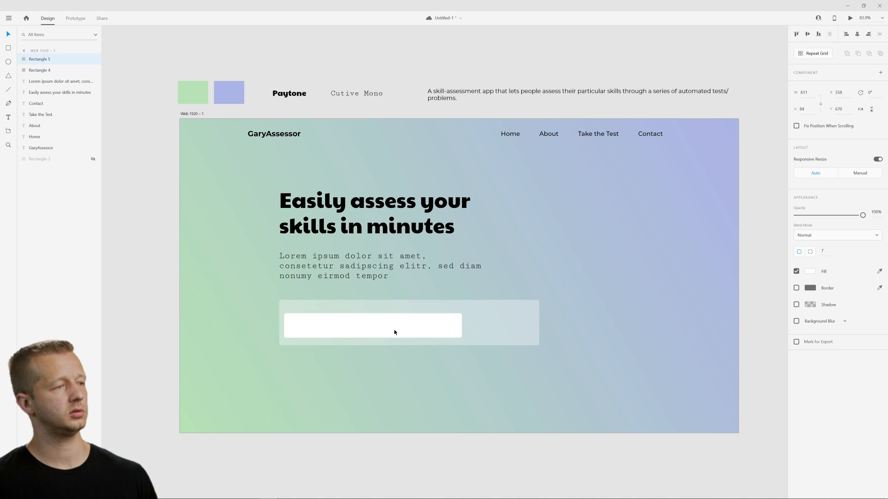
pyautogui.click(413, 384)
pyautogui.click(316, 331)
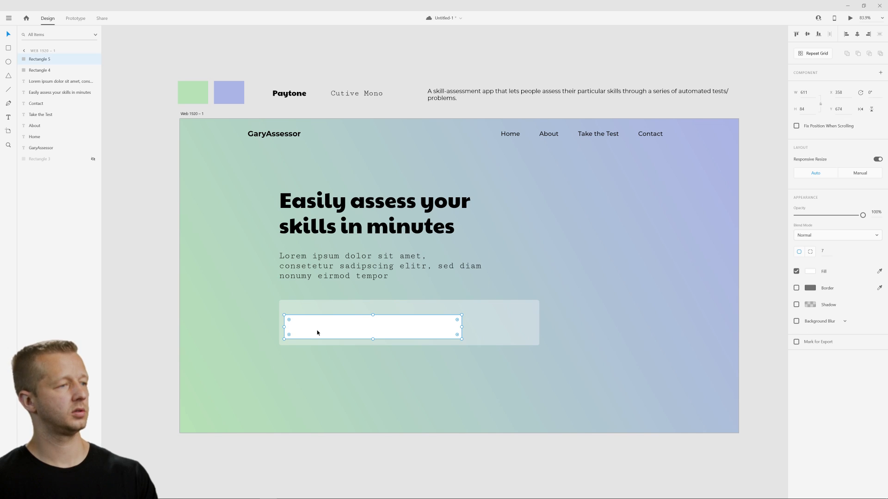
pyautogui.press('Down')
pyautogui.press('Down')
pyautogui.click(328, 359)
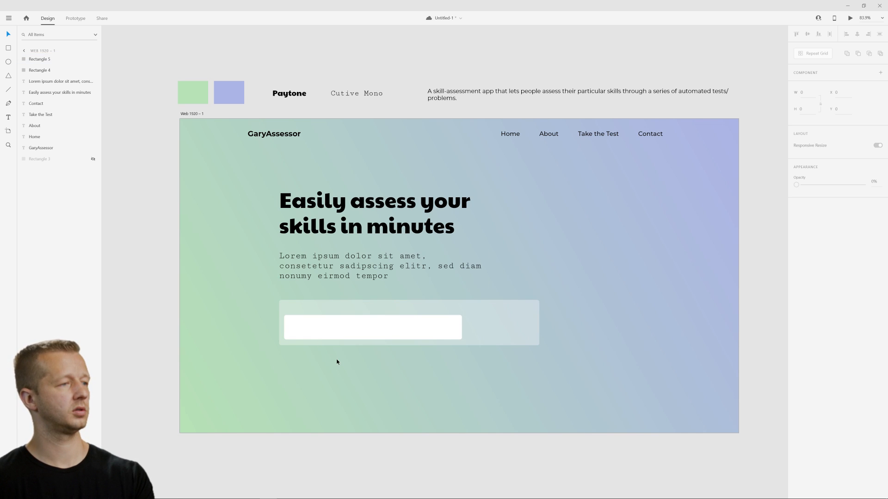
# Add the label "Choose your profession" above the inner white rectangle and set its font size to 21.
pyautogui.click(8, 118)
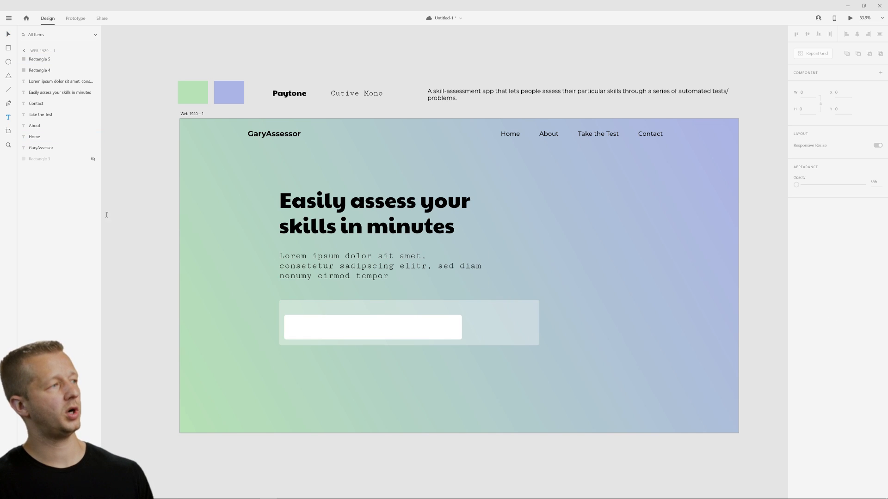
pyautogui.click(285, 308)
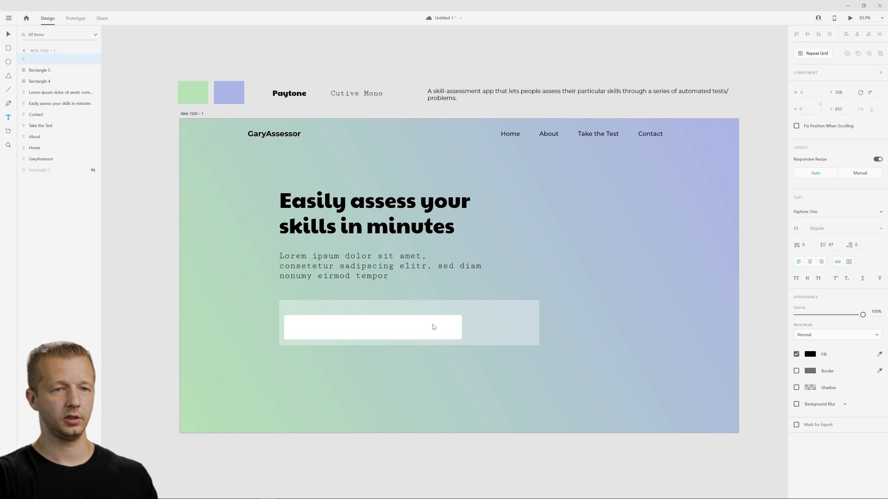
pyautogui.write('Cho')
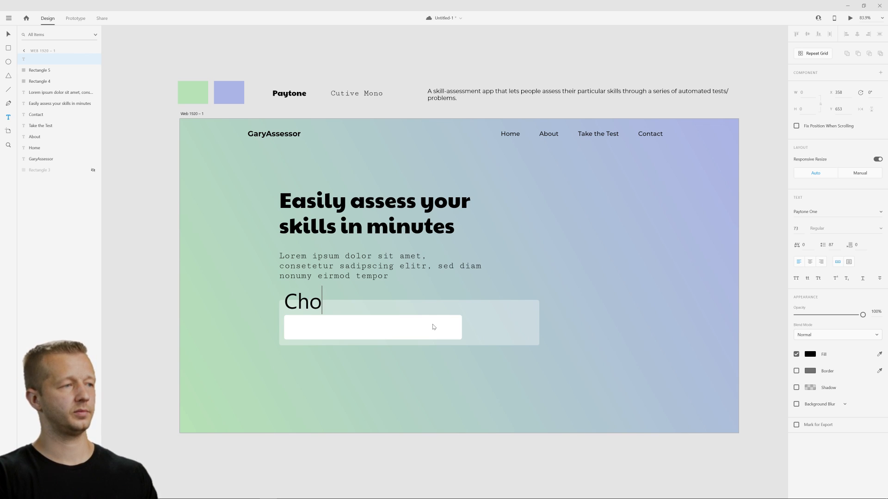
pyautogui.write('ose your profession')
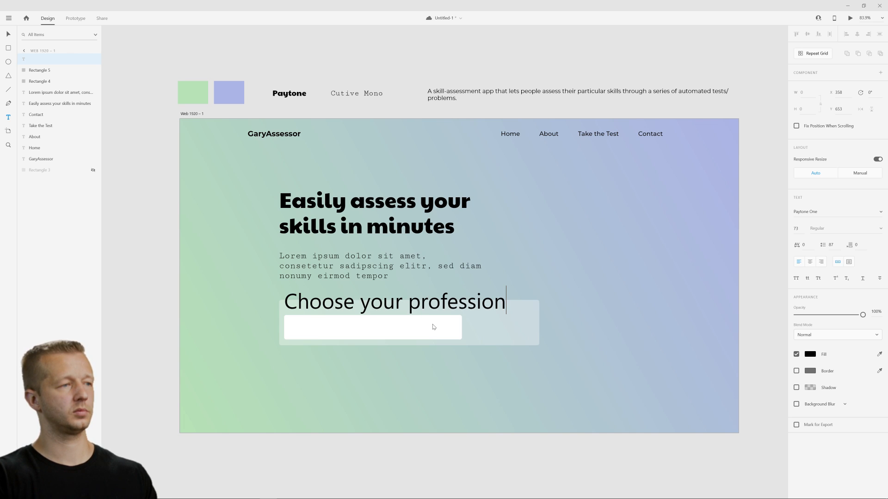
pyautogui.press('Escape')
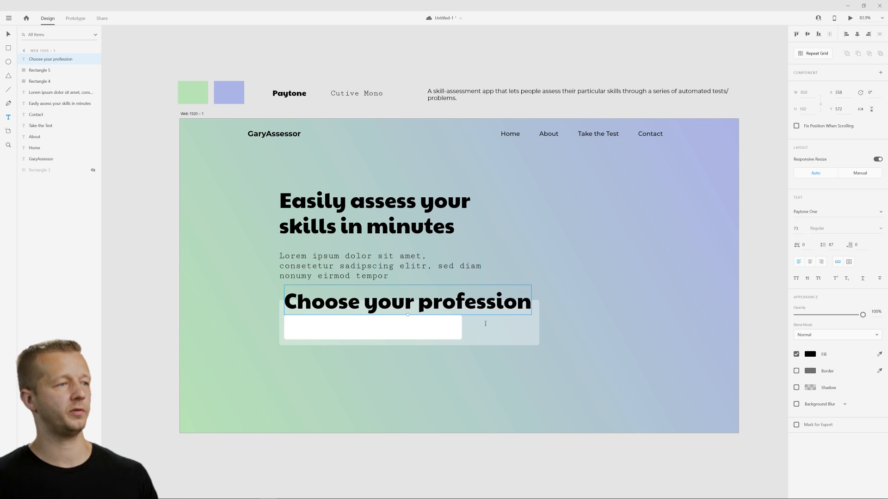
pyautogui.moveTo(797, 229); pyautogui.dragTo(801, 304)
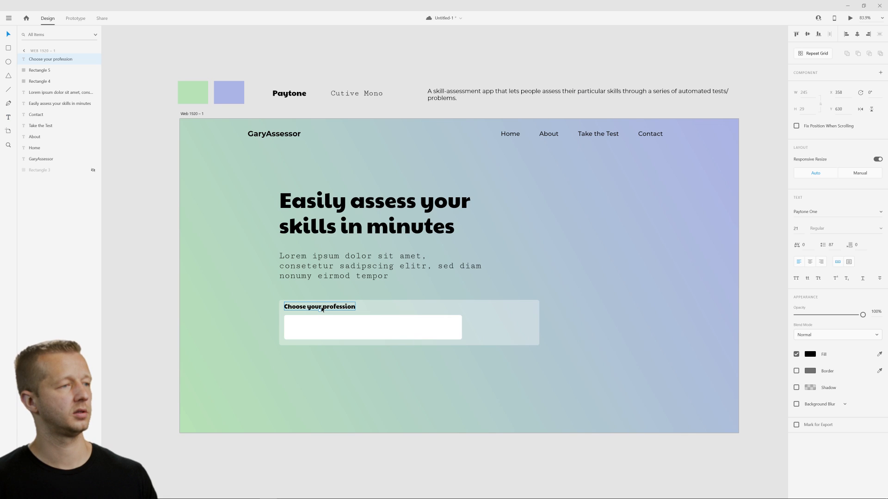
# Raise the outer rectangle's top edge to about Y 618, making the rectangle about 161 high.
pyautogui.click(403, 302)
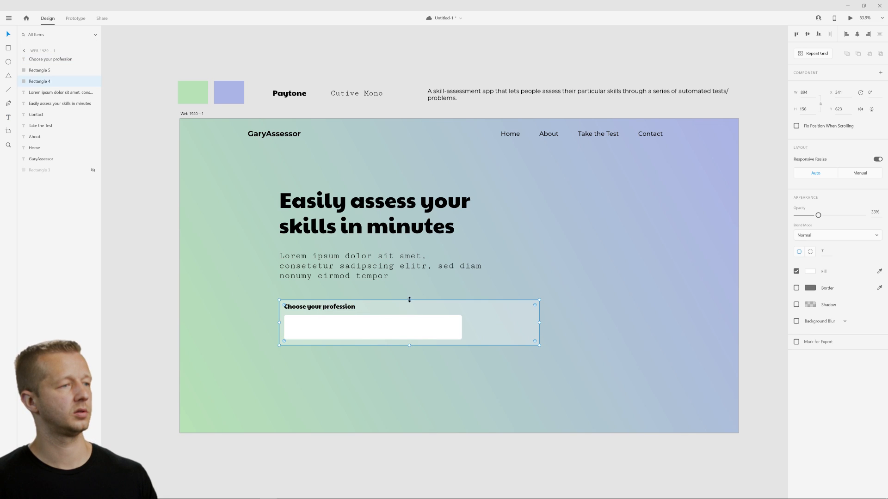
pyautogui.moveTo(409, 299); pyautogui.dragTo(412, 299)
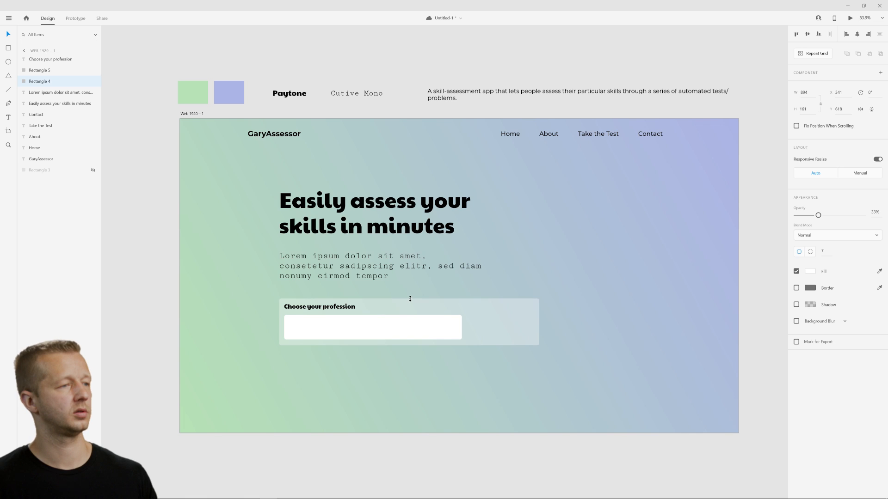
# Narrow the inner white rectangle by pulling in its right edge and select the "Choose your profession" label.
pyautogui.click(451, 332)
pyautogui.moveTo(461, 328); pyautogui.dragTo(442, 328)
pyautogui.click(426, 382)
pyautogui.click(323, 309)
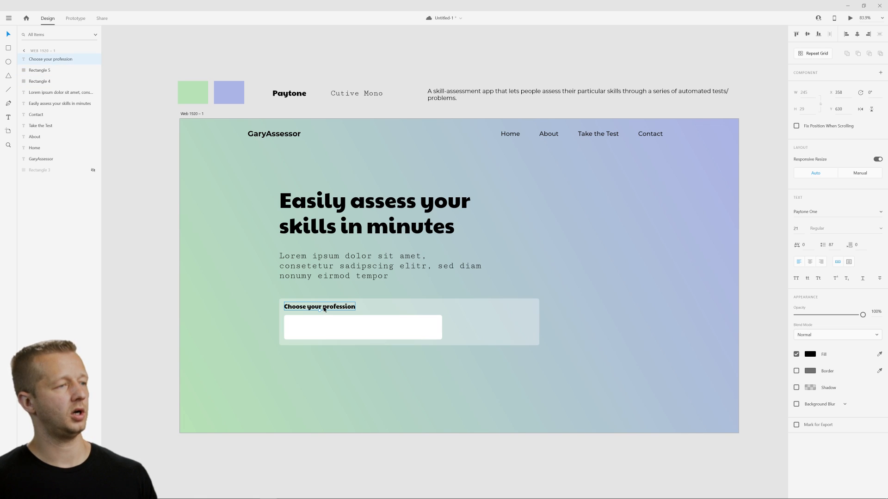
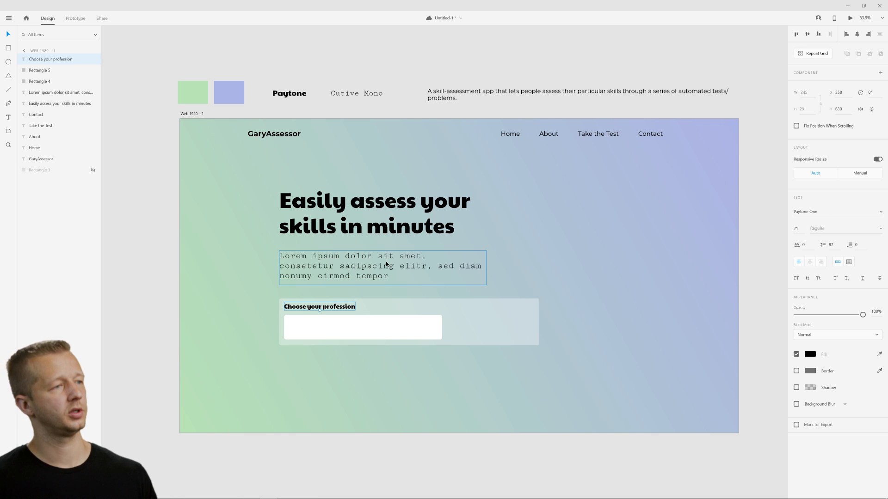
pyautogui.click(408, 255)
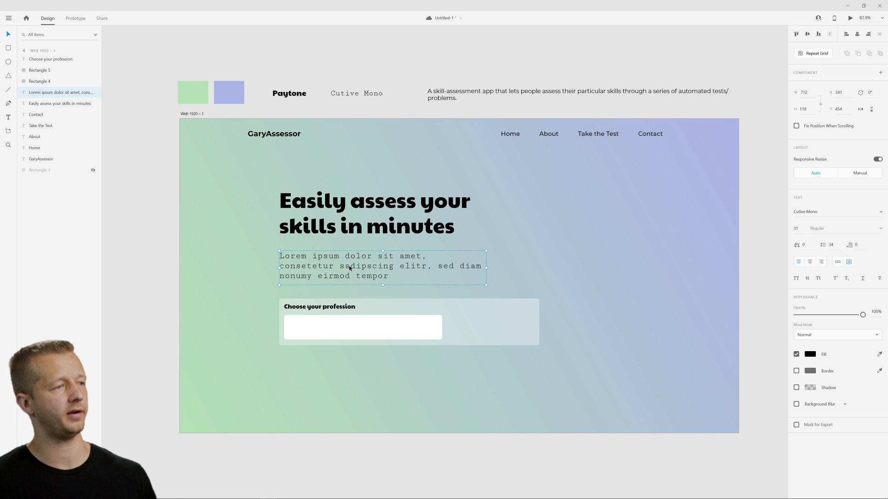
pyautogui.click(354, 297)
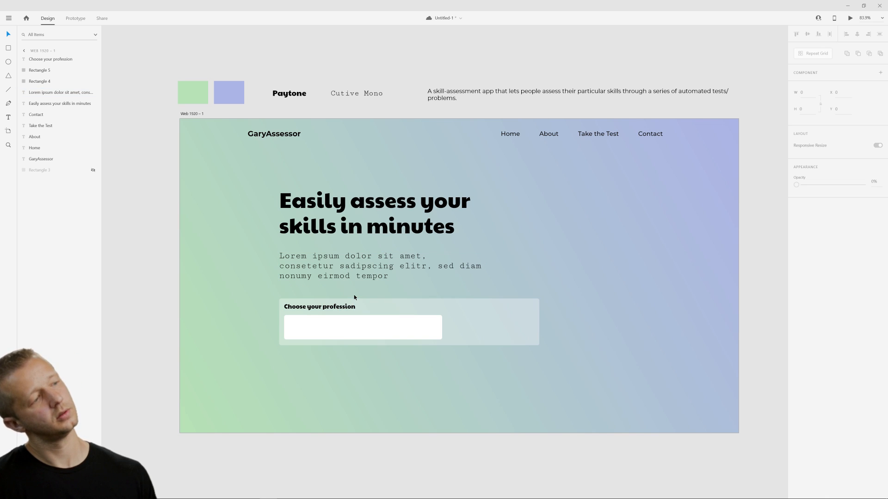
pyautogui.click(365, 267)
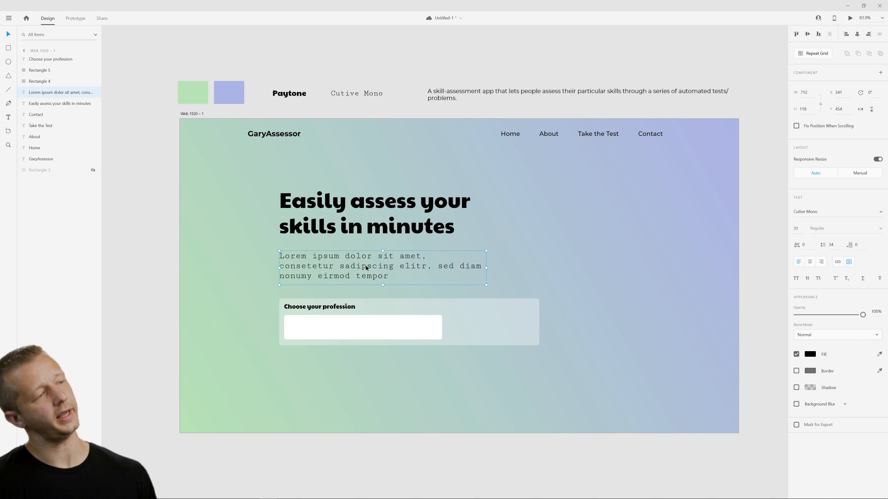
pyautogui.click(568, 280)
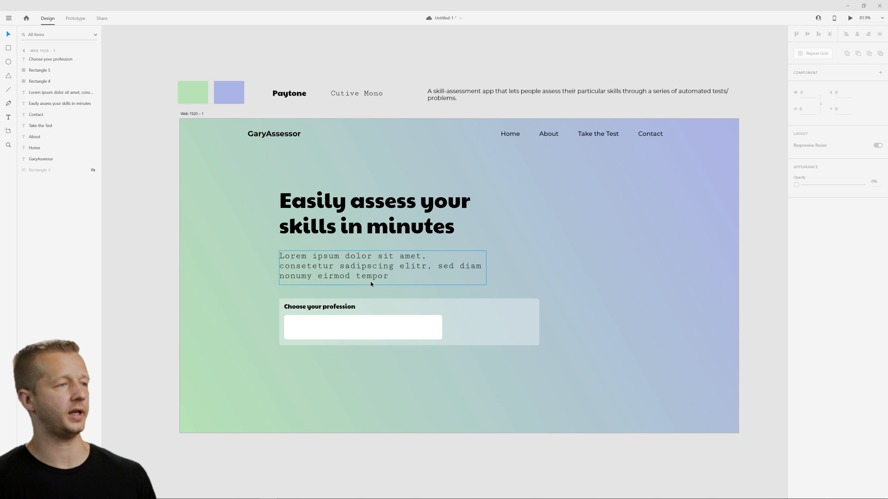
pyautogui.click(351, 333)
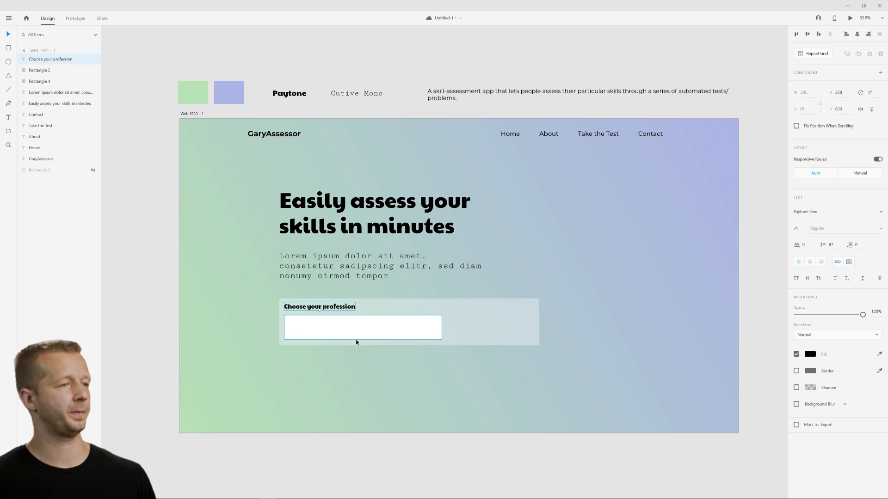
pyautogui.click(418, 373)
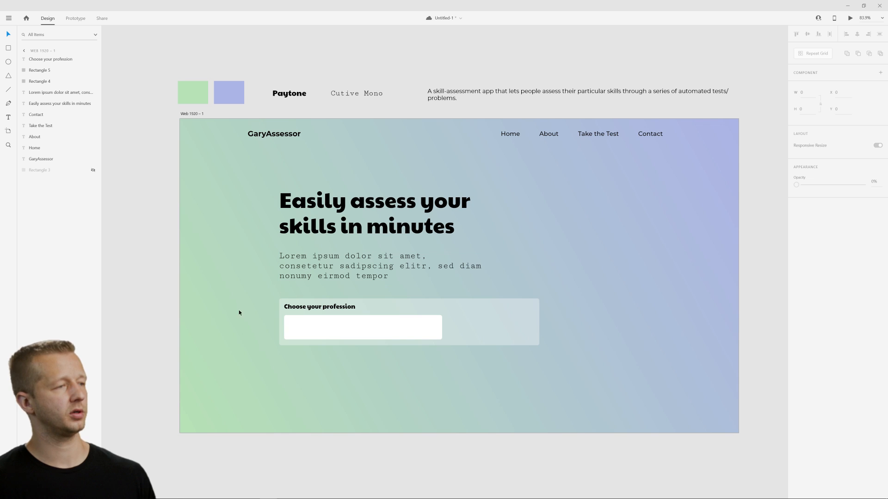
# Duplicate the "Home" navigation text, bring the copy to the front and place it inside the white profession field.
pyautogui.click(510, 134)
pyautogui.hotkey('ctrl', 'd')
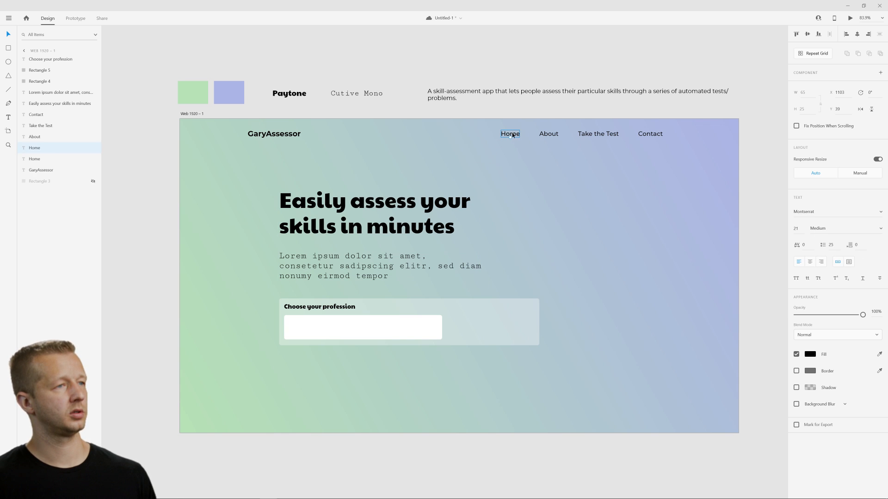
pyautogui.moveTo(510, 134); pyautogui.dragTo(376, 362)
pyautogui.rightClick(376, 362)
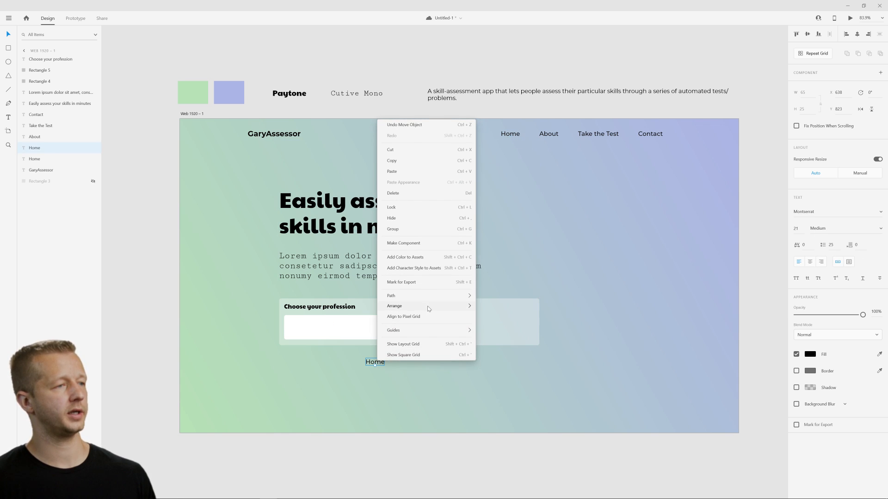
pyautogui.moveTo(425, 306)
pyautogui.click(497, 307)
pyautogui.moveTo(376, 365); pyautogui.dragTo(304, 331)
# Change the copied text in the white field to "UI/UX Designer".
pyautogui.doubleClick(304, 329)
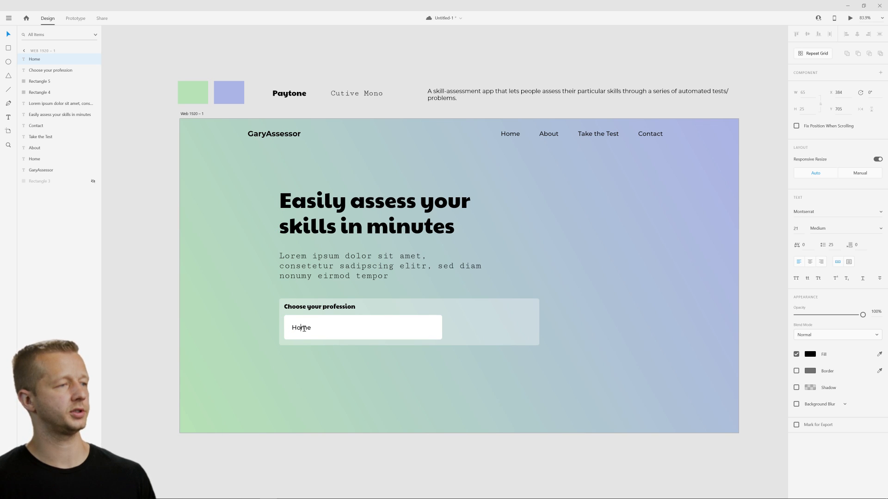
pyautogui.doubleClick(304, 329)
pyautogui.write('UI /U')
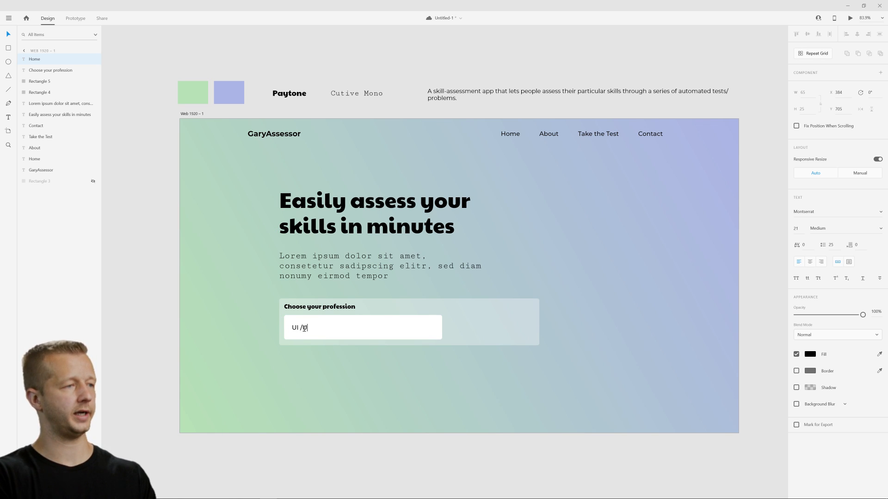
pyautogui.press('BackSpace')
pyautogui.press('BackSpace')
pyautogui.press('BackSpace')
pyautogui.write('/UX Designer')
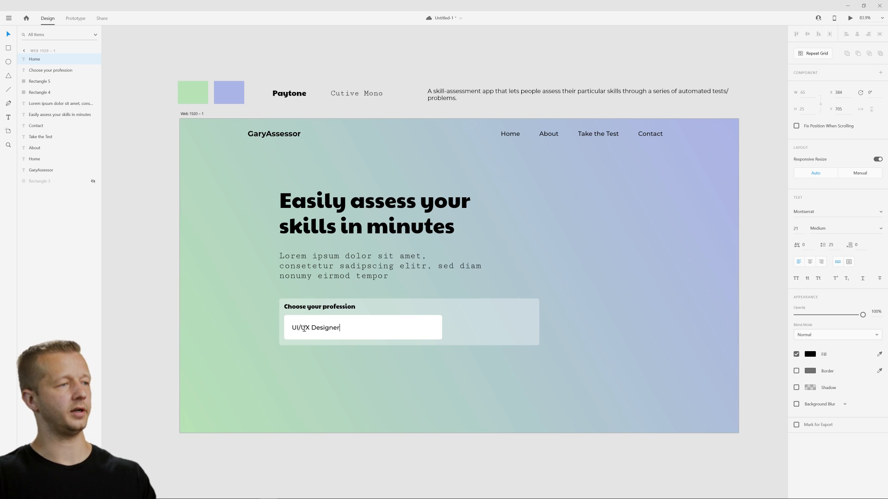
pyautogui.press('Escape')
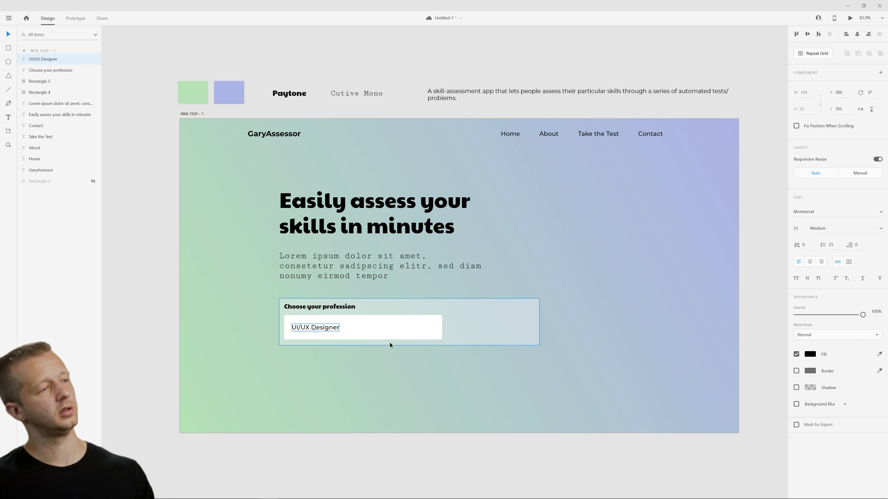
pyautogui.click(504, 381)
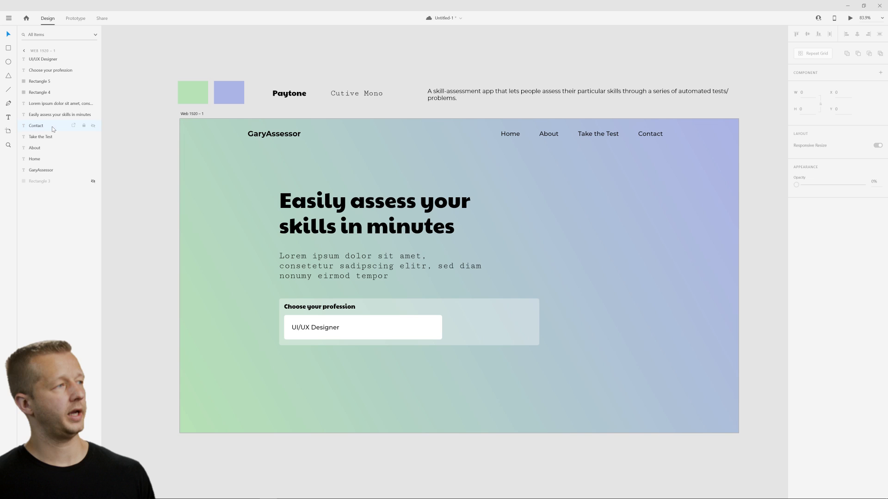
# Draw a closed downward-pointing triangle about 20 px wide with the Pen tool near the right end of the white profession field.
pyautogui.click(6, 144)
pyautogui.click(446, 342)
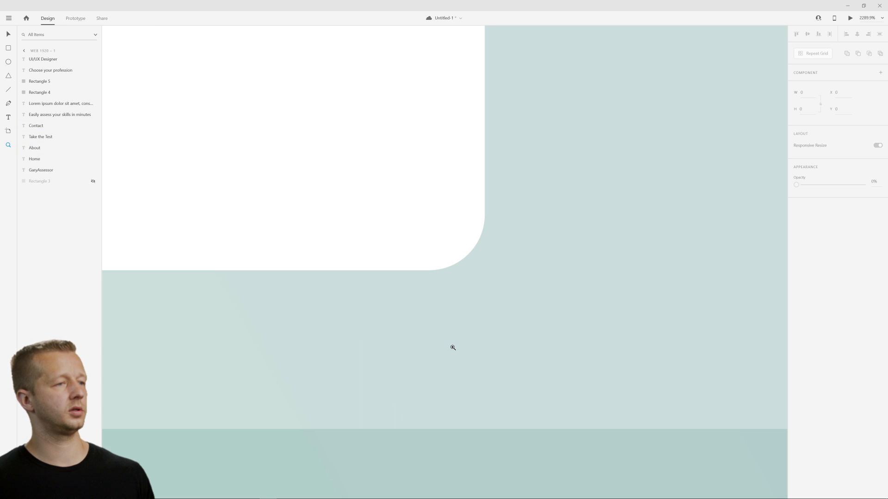
pyautogui.hotkey('ctrl', '1')
pyautogui.moveTo(352, 204); pyautogui.dragTo(501, 294)
pyautogui.click(8, 104)
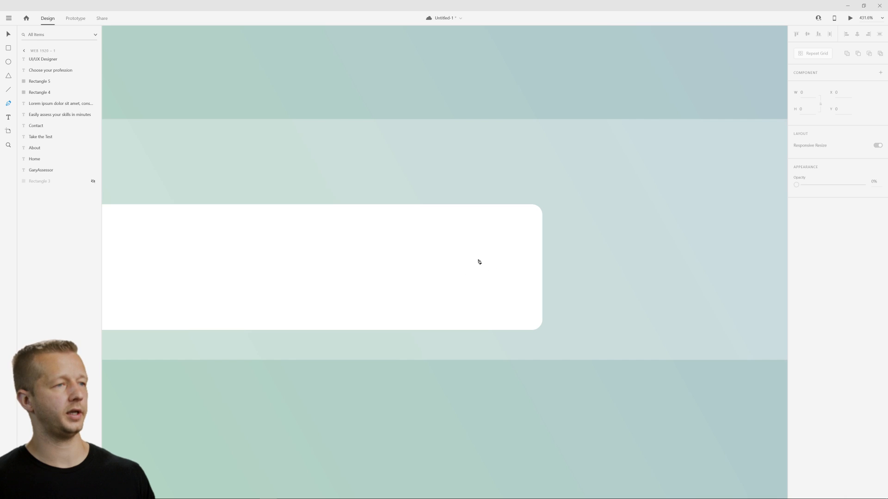
pyautogui.click(471, 259)
pyautogui.moveTo(500, 259); pyautogui.dragTo(495, 271)
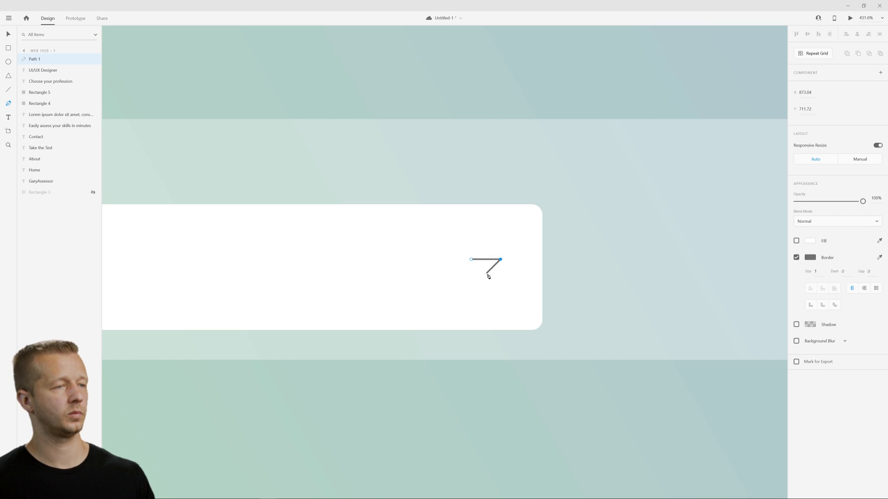
pyautogui.click(486, 274)
pyautogui.click(471, 259)
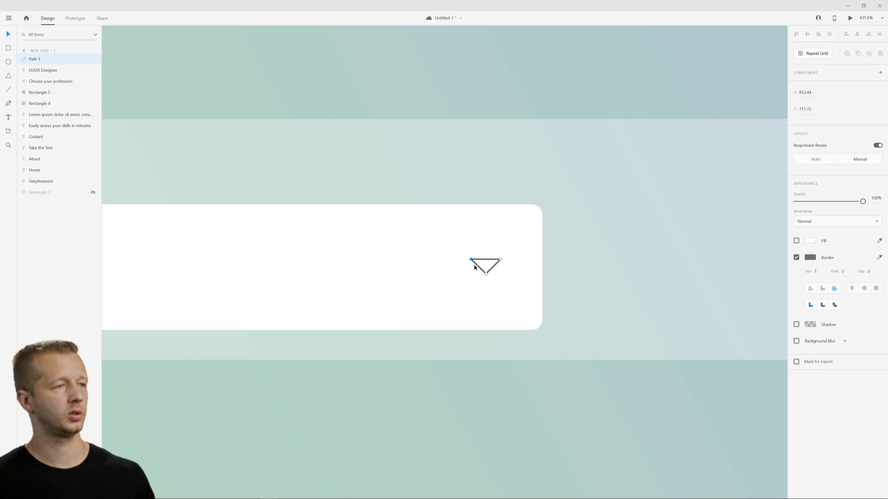
pyautogui.press('Escape')
# Remove the triangle's border and fill it with solid black.
pyautogui.click(796, 258)
pyautogui.click(810, 240)
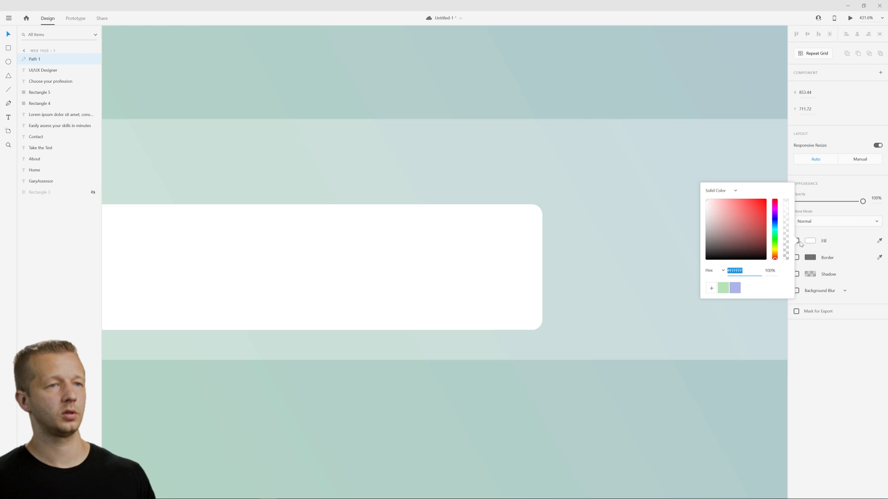
pyautogui.click(796, 241)
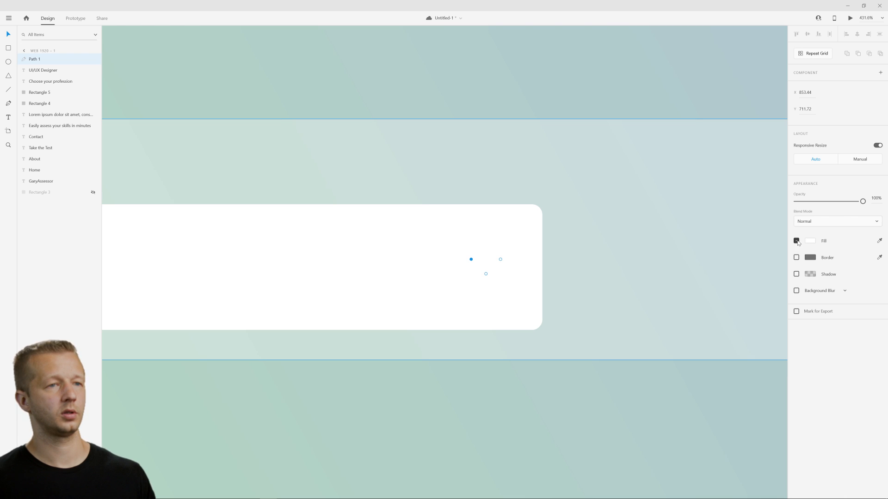
pyautogui.click(879, 241)
pyautogui.click(826, 240)
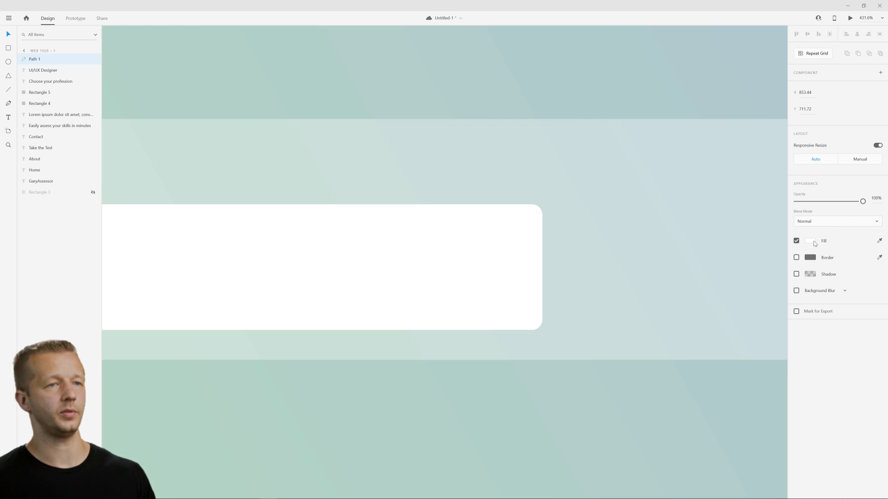
pyautogui.click(810, 241)
pyautogui.click(8, 35)
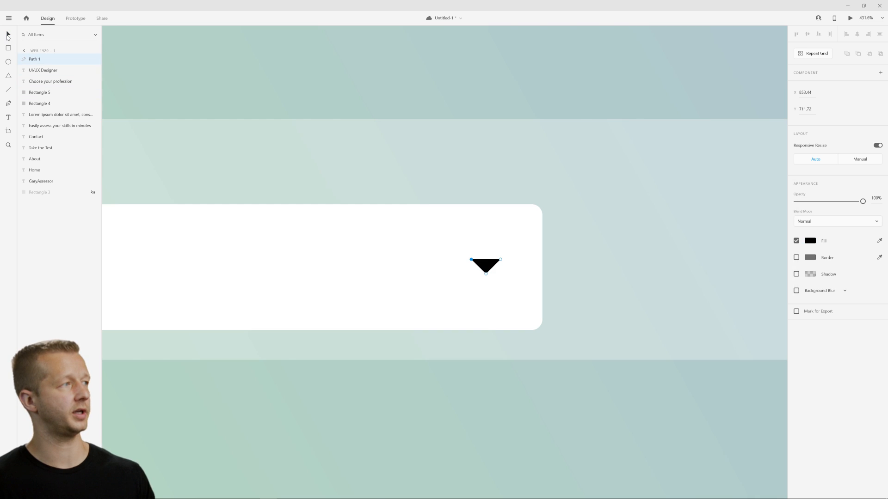
pyautogui.press('Escape')
# Review the whole artboard, checking the profession field and the free space beside it in the form bar.
pyautogui.scroll(-5, 307, 216)
pyautogui.scroll(-3, 290, 266)
pyautogui.moveTo(302, 285); pyautogui.dragTo(383, 362)
pyautogui.scroll(2, 345, 307)
pyautogui.scroll(-2, 400, 350)
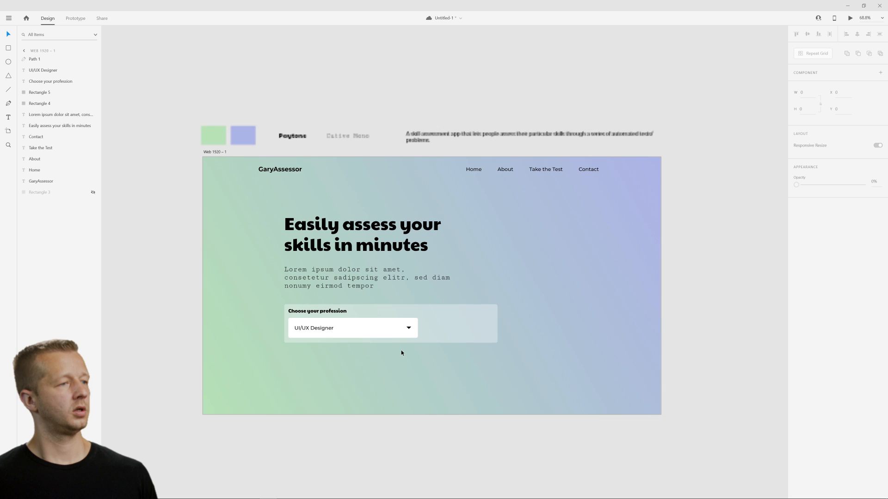
pyautogui.moveTo(223, 216); pyautogui.dragTo(543, 394)
pyautogui.click(592, 337)
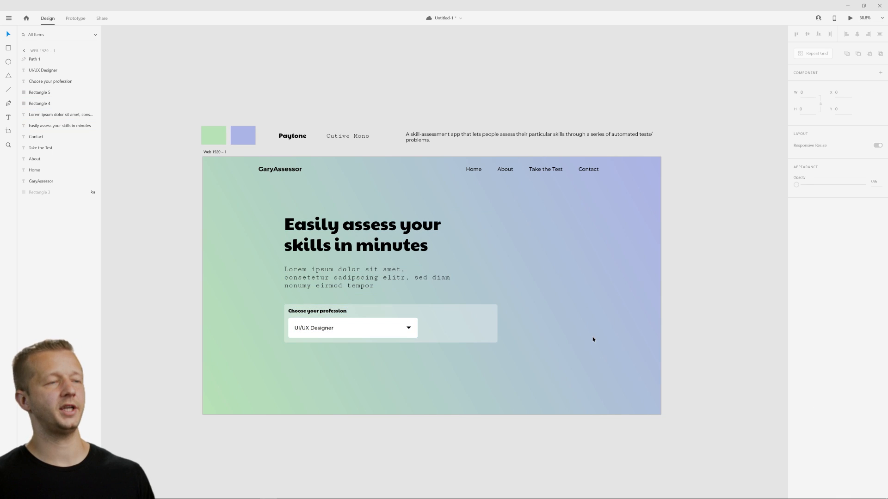
pyautogui.click(460, 327)
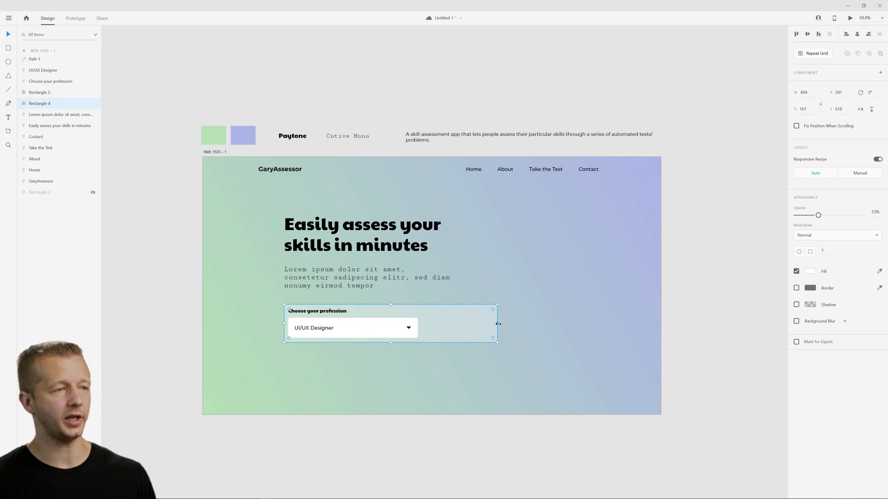
pyautogui.click(522, 328)
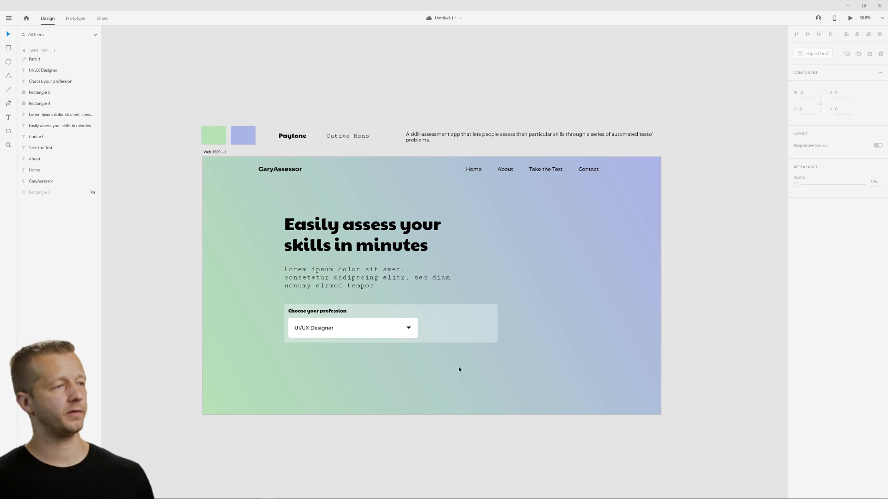
# Duplicate the white profession field, move the copy into the free right part of the form bar and narrow it to about 288 wide.
pyautogui.scroll(2, 455, 368)
pyautogui.click(331, 315)
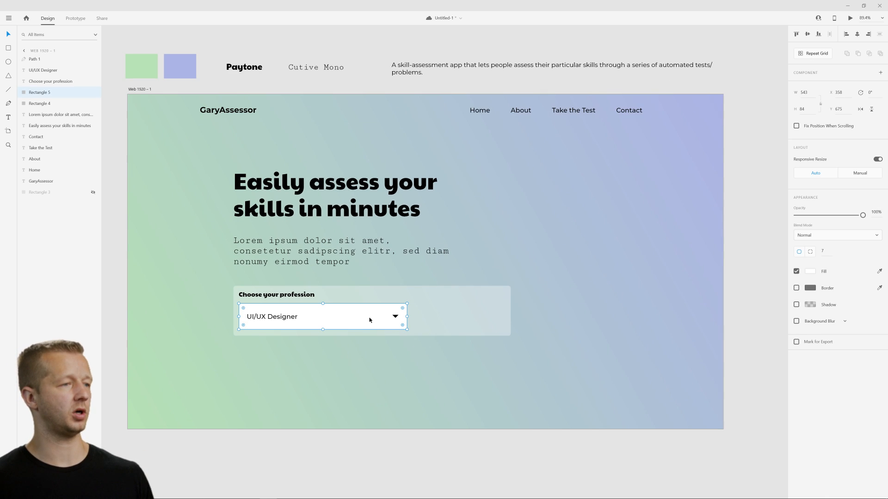
pyautogui.hotkey('ctrl', 'd')
pyautogui.moveTo(321, 317); pyautogui.dragTo(414, 322)
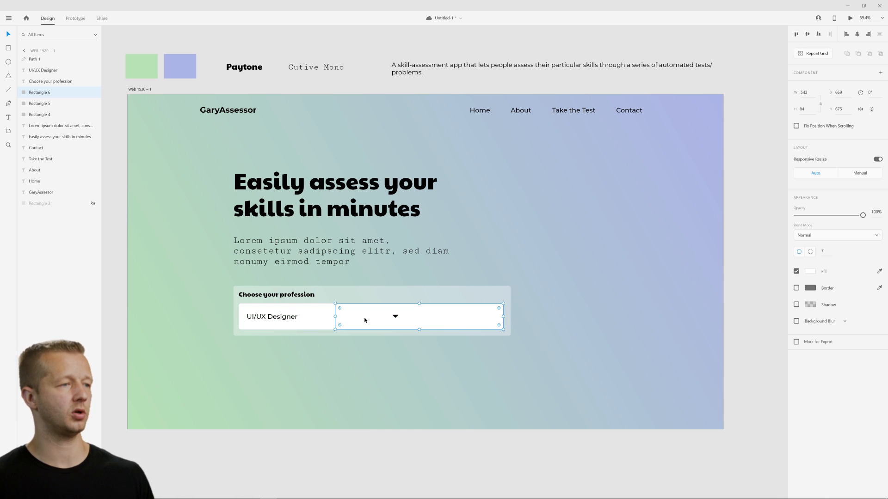
pyautogui.moveTo(337, 317); pyautogui.dragTo(414, 325)
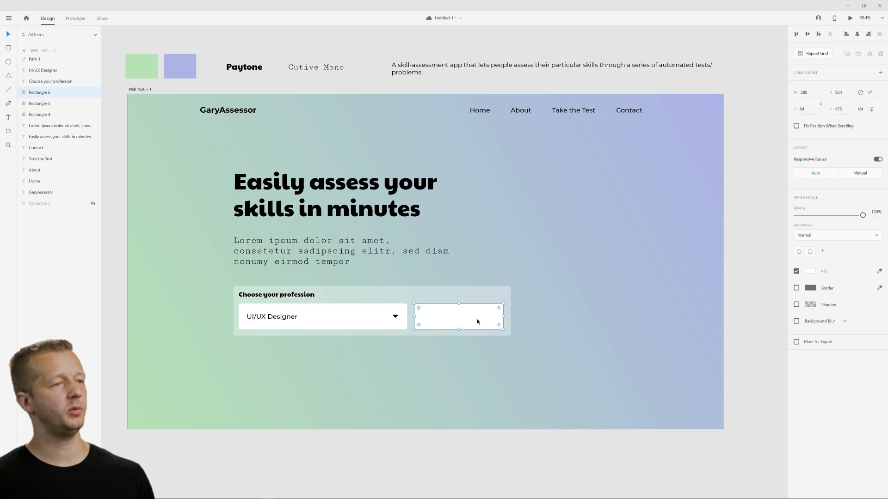
# Fill the copied rectangle with the periwinkle sampled from the gradient's upper right corner.
pyautogui.click(796, 271)
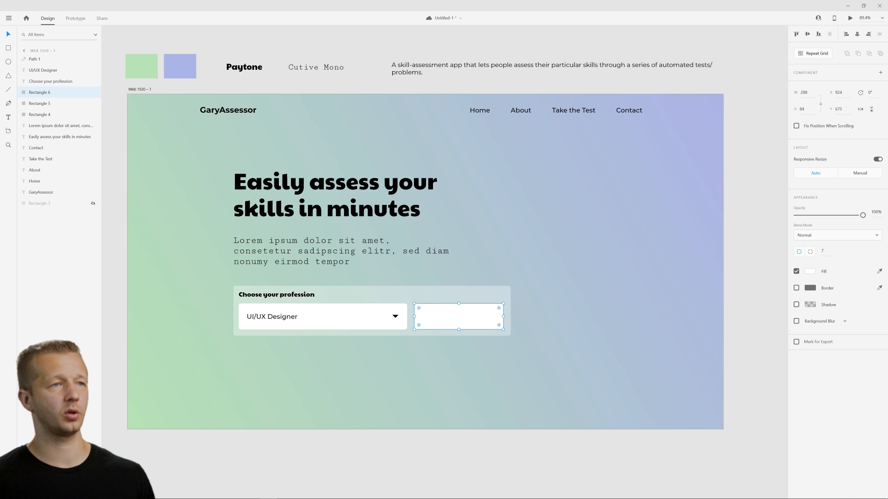
pyautogui.click(717, 108)
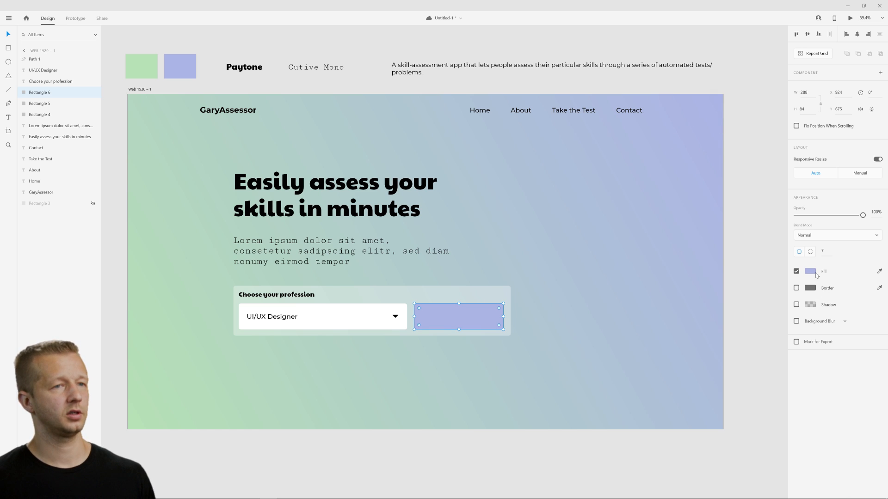
pyautogui.click(579, 375)
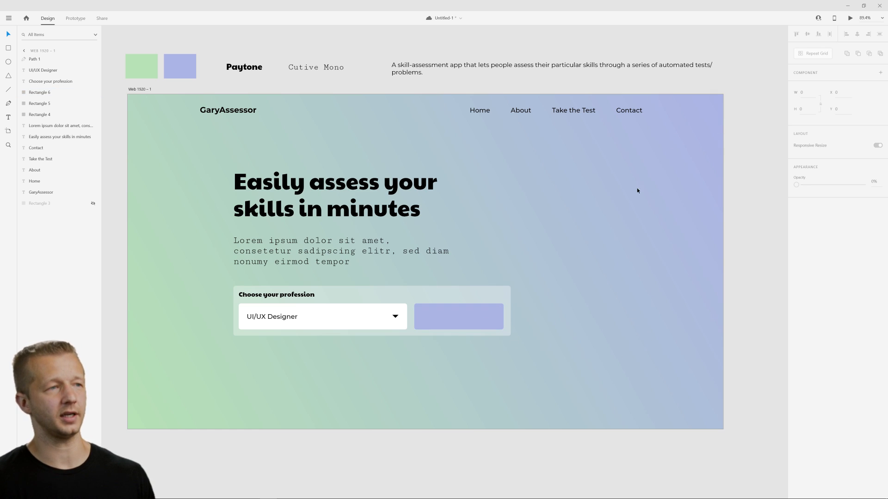
# Change the copied rectangle's fill to a vivid saturated purple and save that colour as a swatch.
pyautogui.click(499, 317)
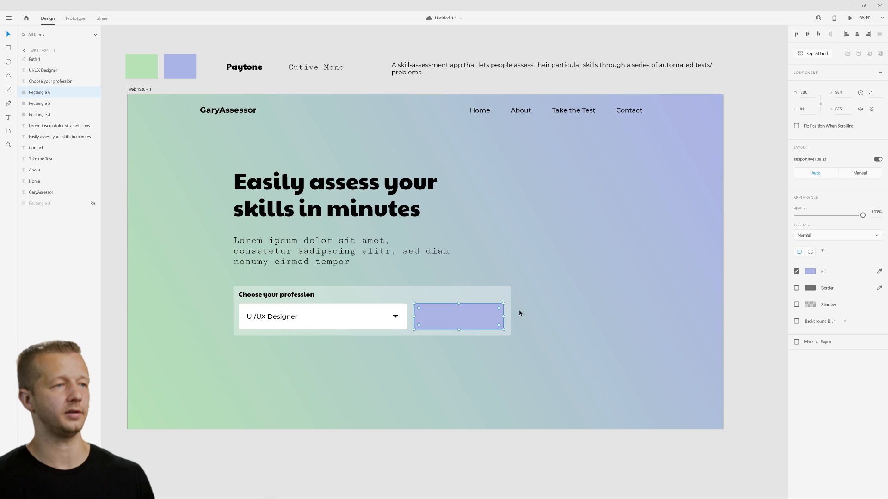
pyautogui.click(810, 272)
pyautogui.moveTo(754, 236); pyautogui.dragTo(759, 219)
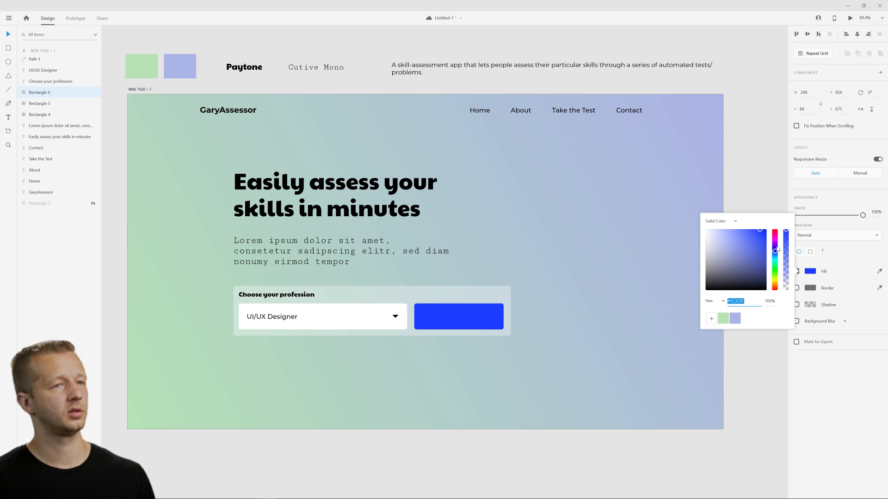
pyautogui.moveTo(775, 252); pyautogui.dragTo(782, 250)
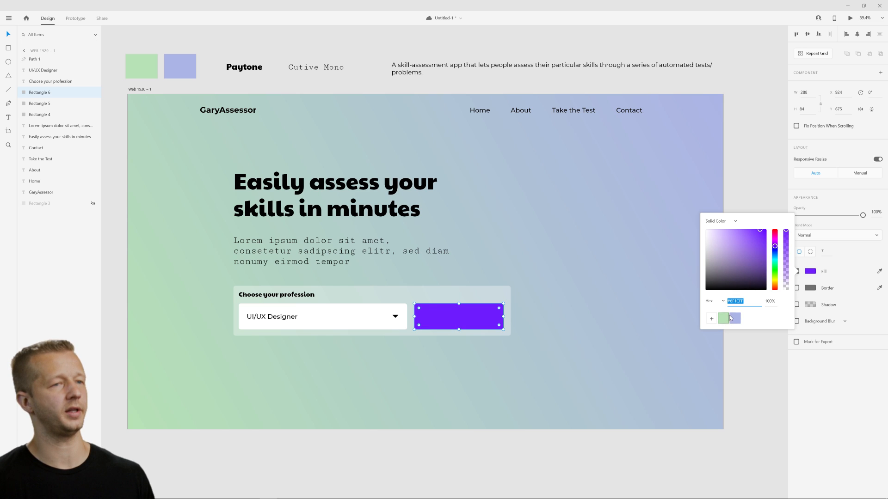
pyautogui.click(708, 320)
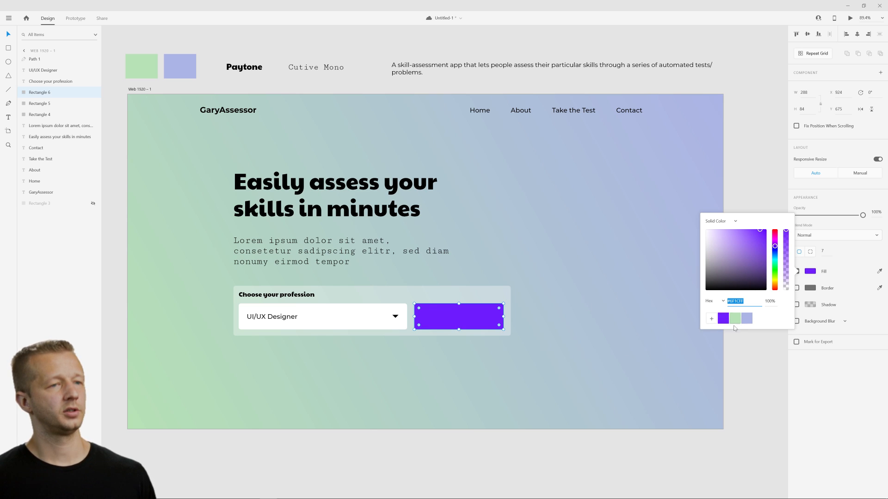
# Add a centred text box across the purple rectangle in the form bar reading "Assess my skills".
pyautogui.click(510, 316)
pyautogui.click(531, 319)
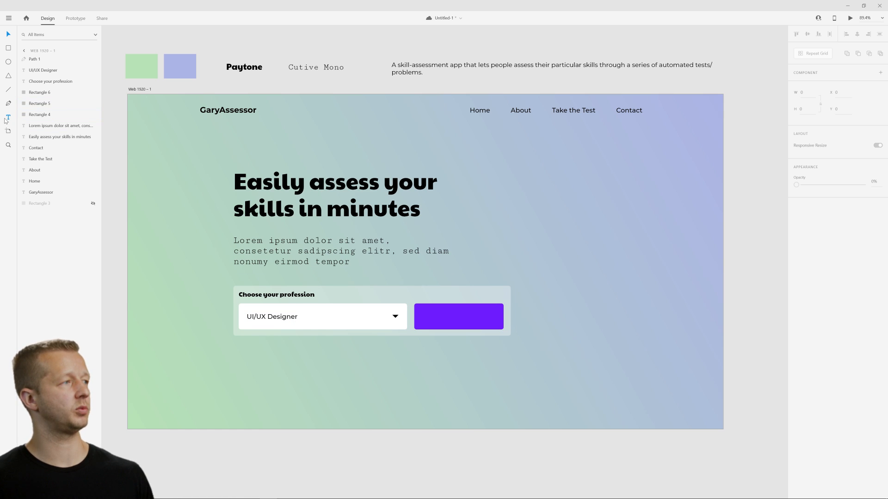
pyautogui.moveTo(415, 306); pyautogui.dragTo(503, 325)
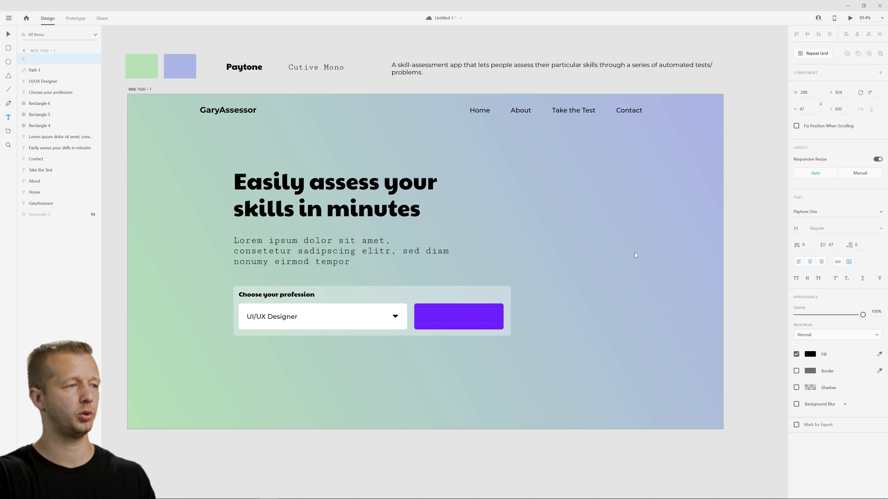
pyautogui.write('Start')
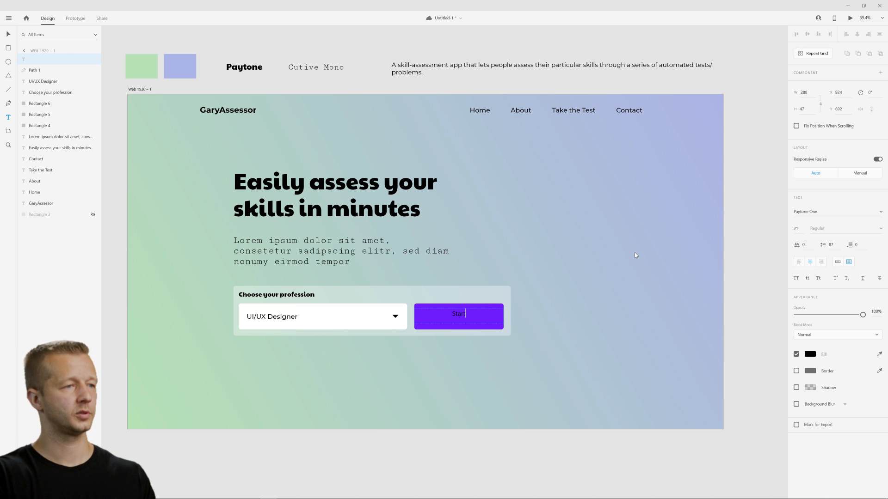
pyautogui.write(' the')
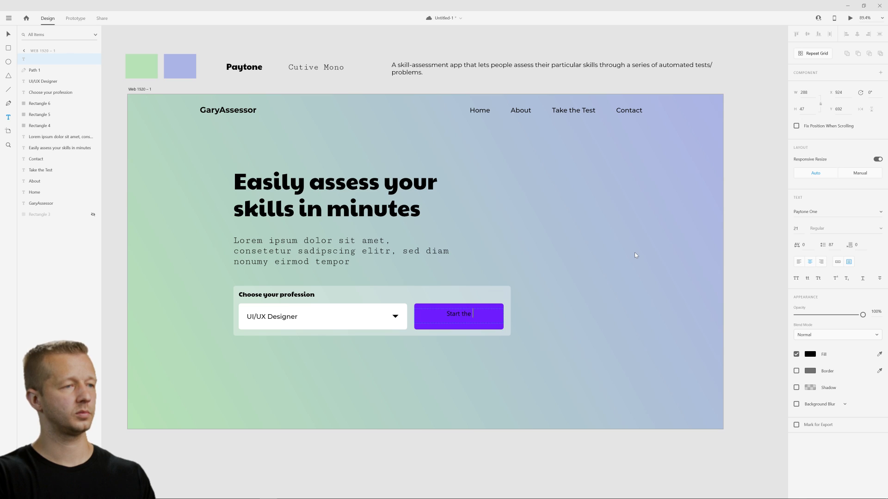
pyautogui.press('BackSpace')
pyautogui.press('BackSpace')
pyautogui.press('BackSpace')
pyautogui.write('ass')
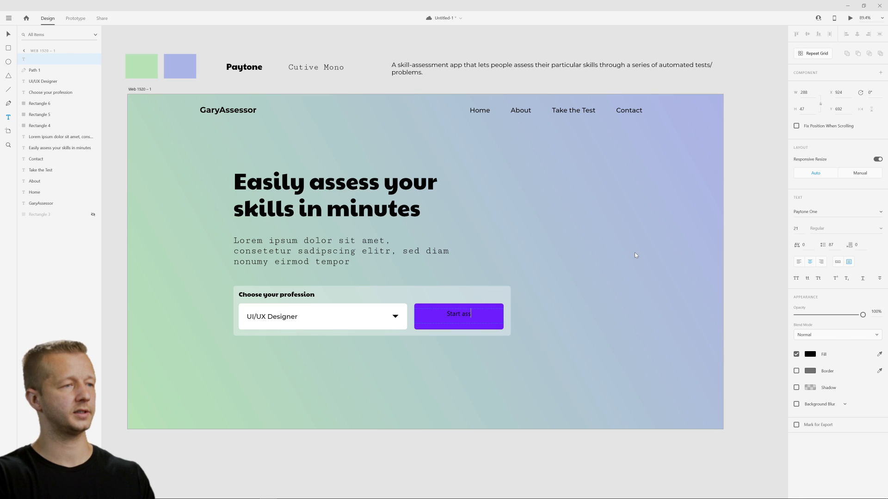
pyautogui.hotkey('ctrl', 'a')
pyautogui.write('Ass')
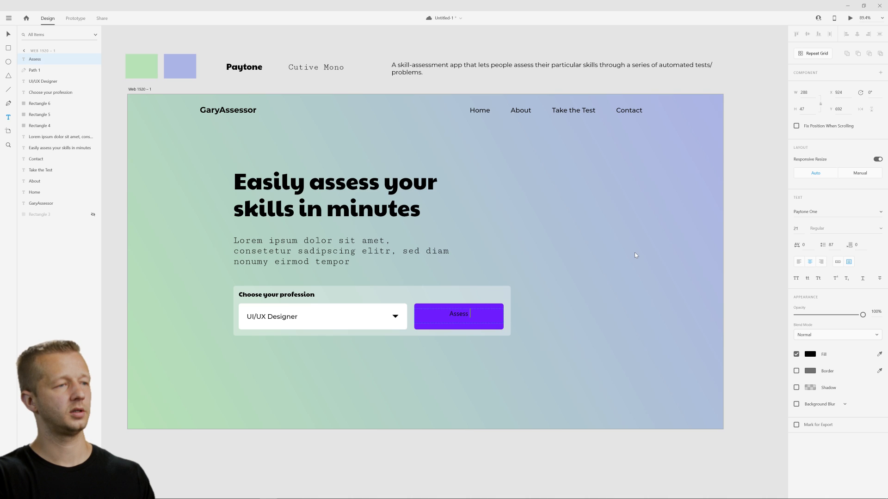
pyautogui.write('ess my skills')
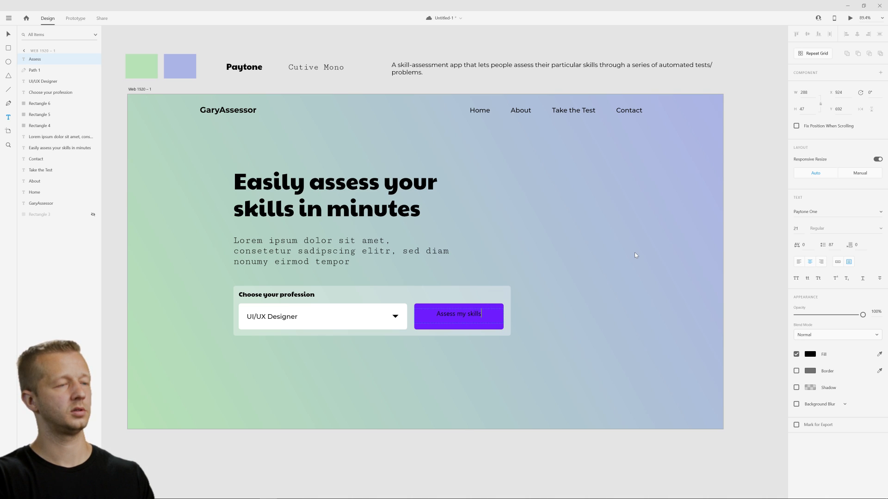
pyautogui.press('Escape')
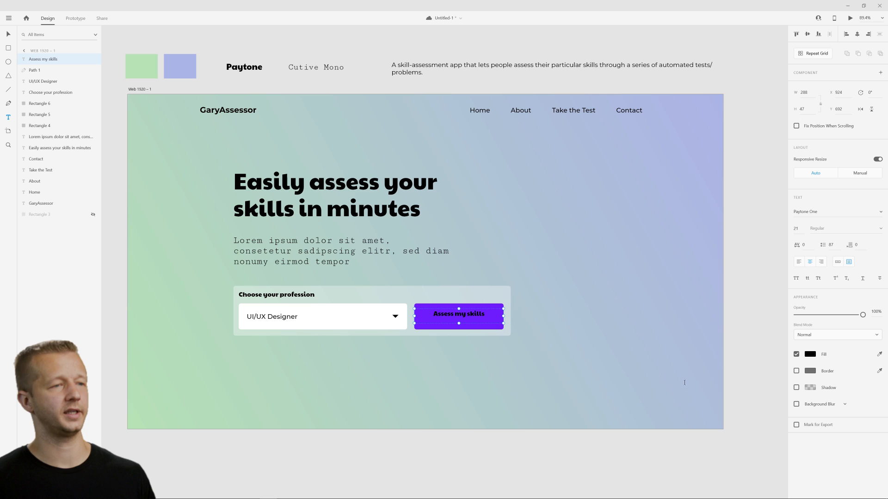
# Make the button label white and centre it vertically on the purple button, with its text box trimmed to 38 high.
pyautogui.click(810, 354)
pyautogui.moveTo(739, 351); pyautogui.dragTo(486, 233)
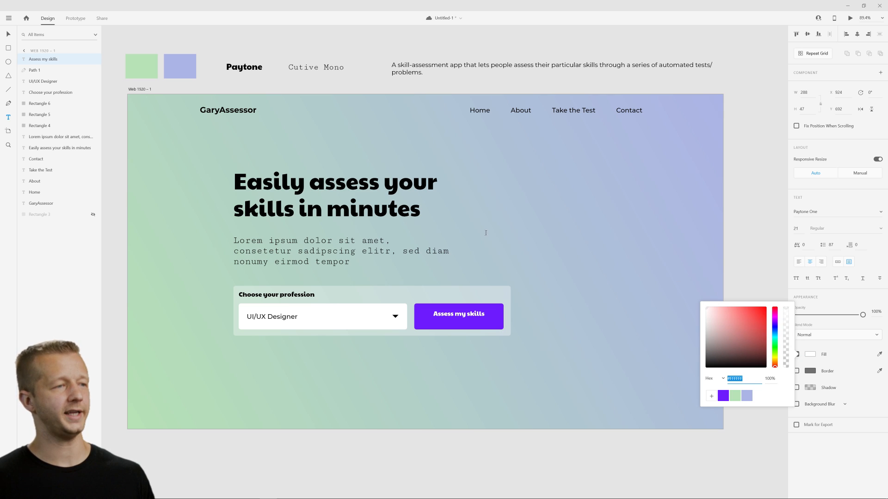
pyautogui.click(9, 34)
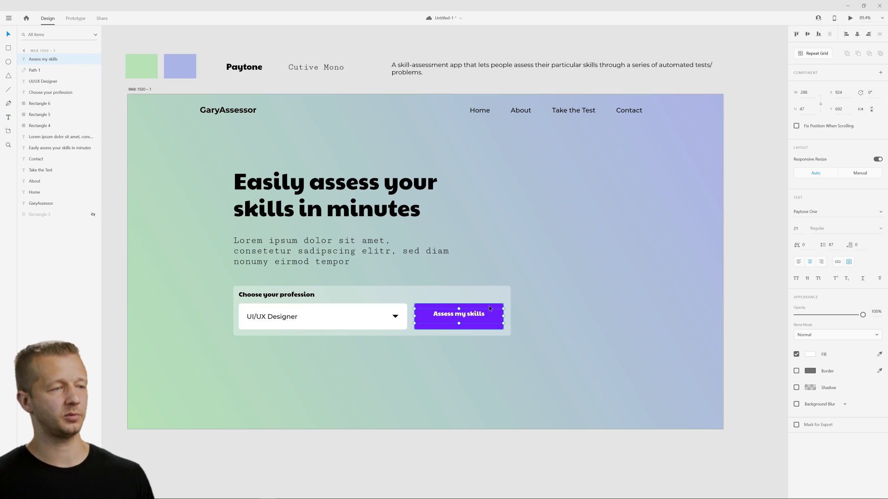
pyautogui.moveTo(458, 322); pyautogui.dragTo(459, 320)
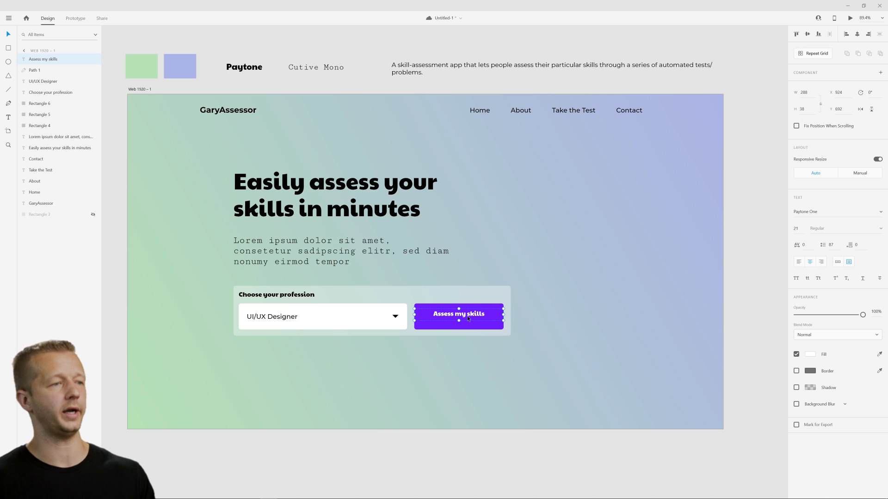
pyautogui.click(581, 296)
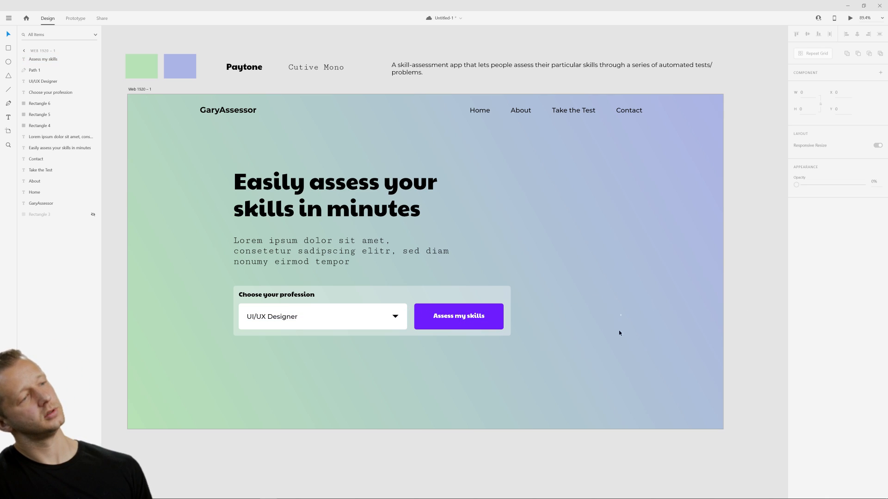
# Append an exclamation mark to the purple button's label so it reads "Assess my skills!".
pyautogui.click(466, 319)
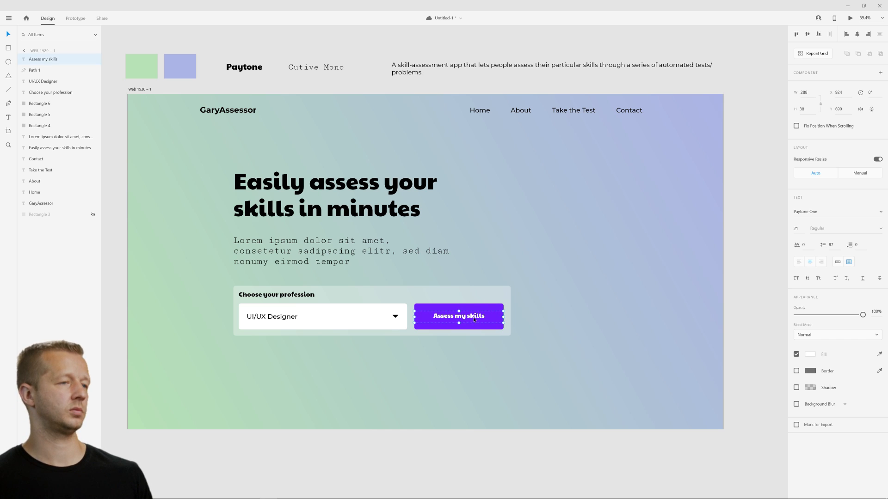
pyautogui.doubleClick(484, 317)
pyautogui.write('!')
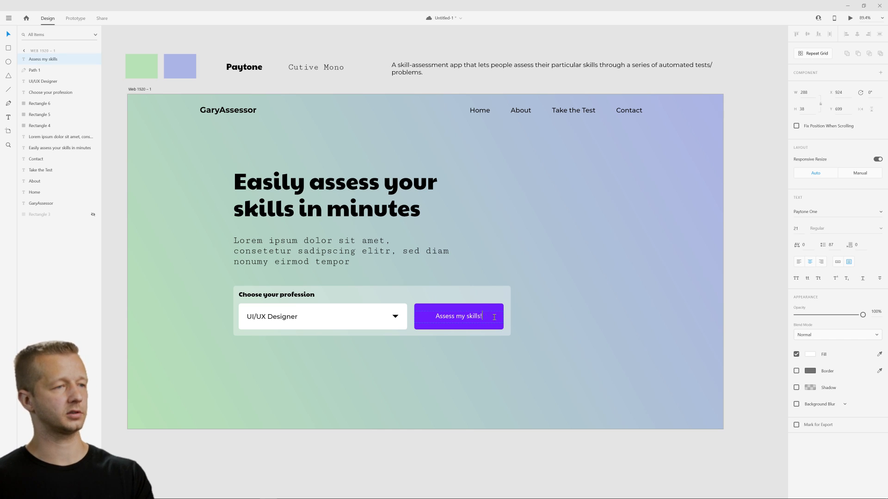
pyautogui.press('Escape')
pyautogui.click(585, 318)
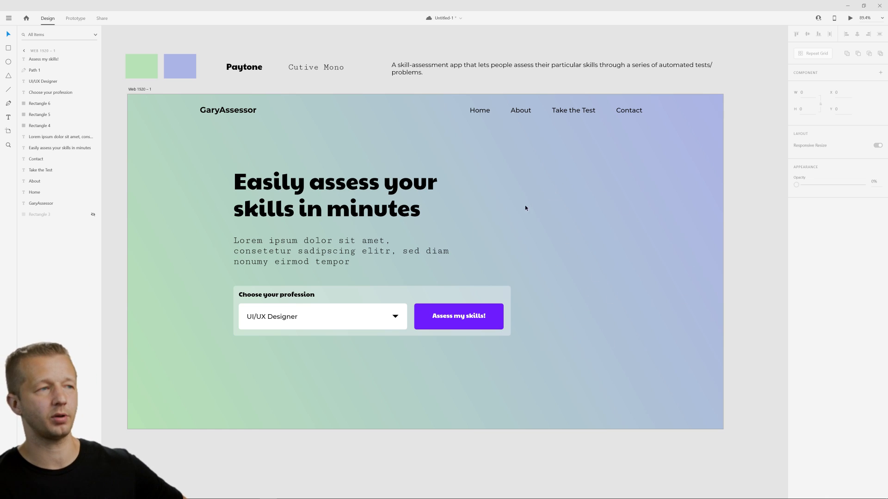
# Move the hero text and the whole profession form together so their edge aligns with the GaryAssessor logo, at X 233, Y 212.
pyautogui.moveTo(559, 362); pyautogui.dragTo(284, 179)
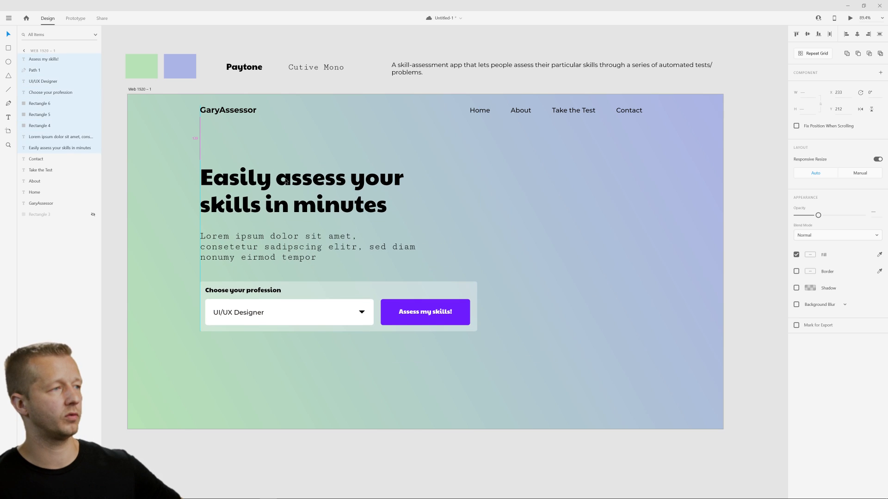
pyautogui.click(576, 180)
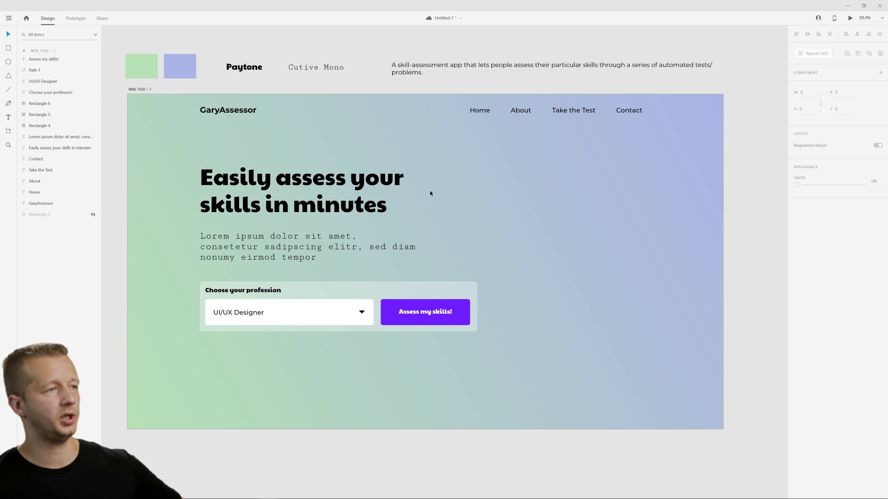
# Try placing the hero text and profession form together near the middle of the artboard.
pyautogui.moveTo(292, 151); pyautogui.dragTo(446, 366)
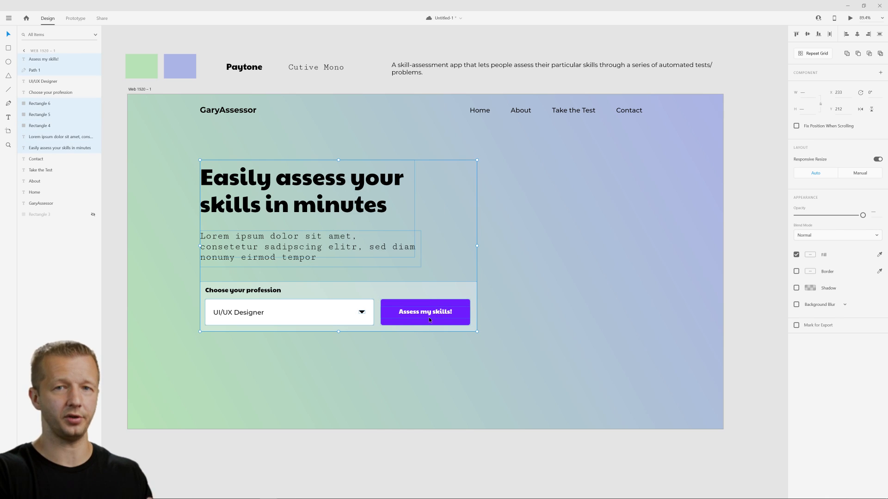
pyautogui.moveTo(428, 317); pyautogui.dragTo(511, 320)
pyautogui.hotkey('ctrl', 'z')
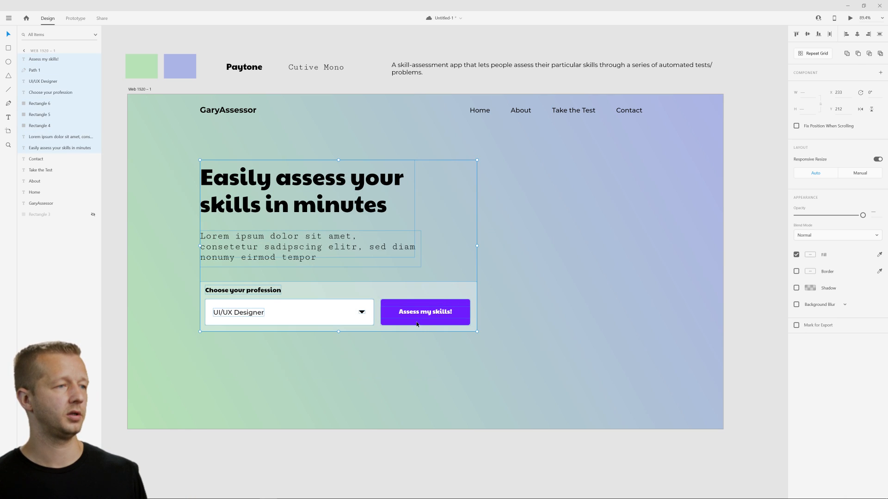
pyautogui.moveTo(419, 317); pyautogui.dragTo(536, 325)
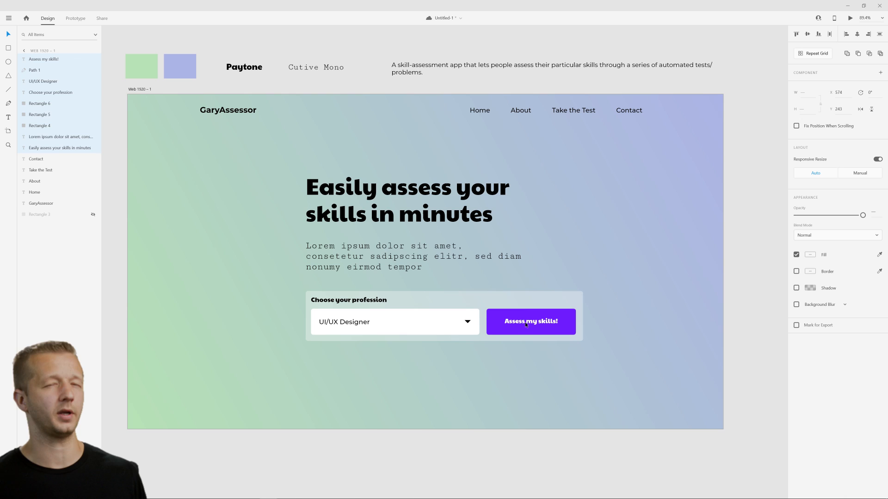
pyautogui.hotkey('ctrl', 'z')
pyautogui.click(545, 287)
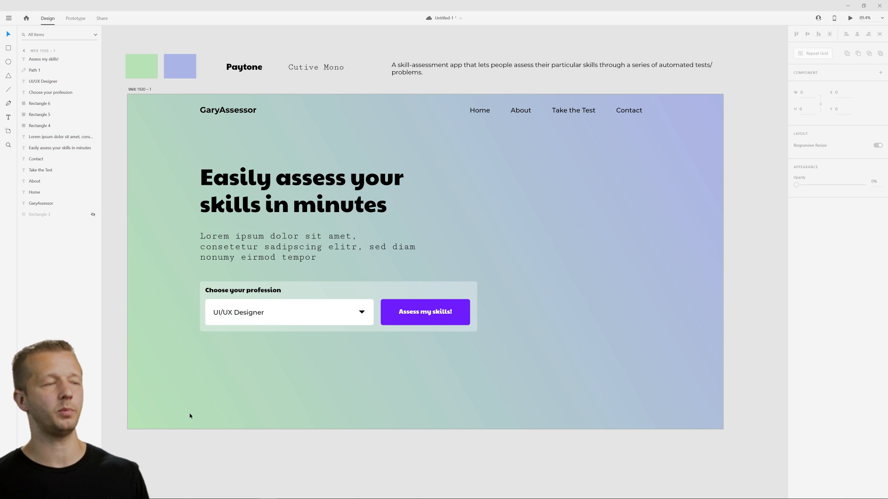
# Switch to the browser to glance over the UI Goodies illustration resources, and return to the design.
pyautogui.click(60, 492)
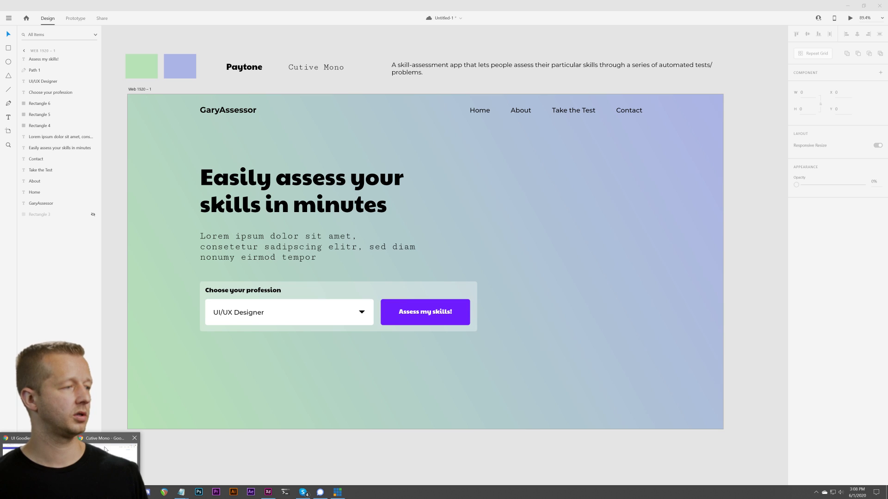
pyautogui.click(23, 446)
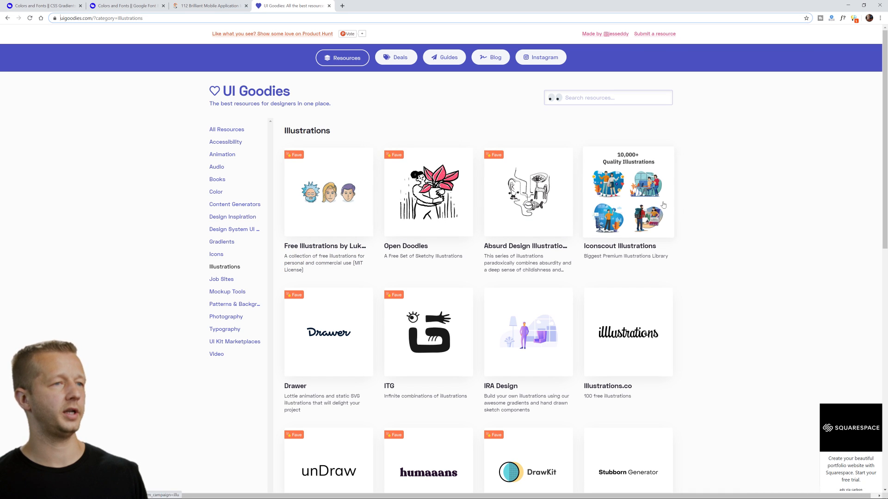
pyautogui.scroll(-2, 730, 224)
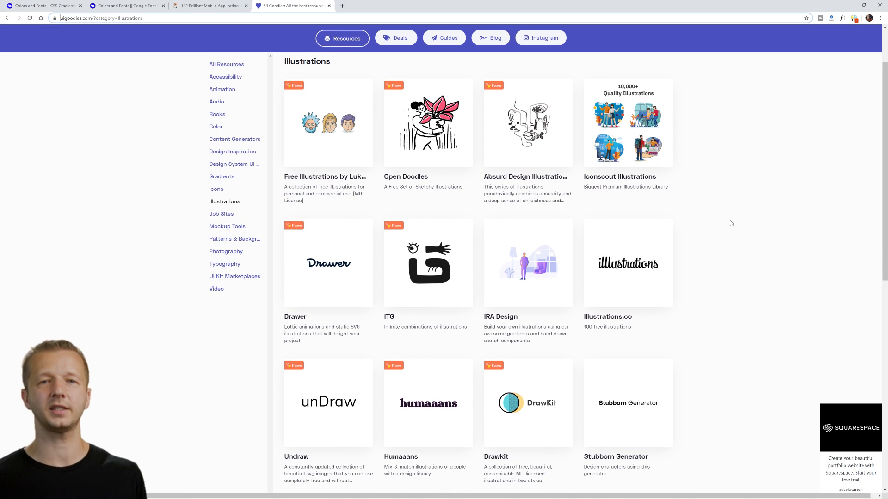
pyautogui.click(847, 5)
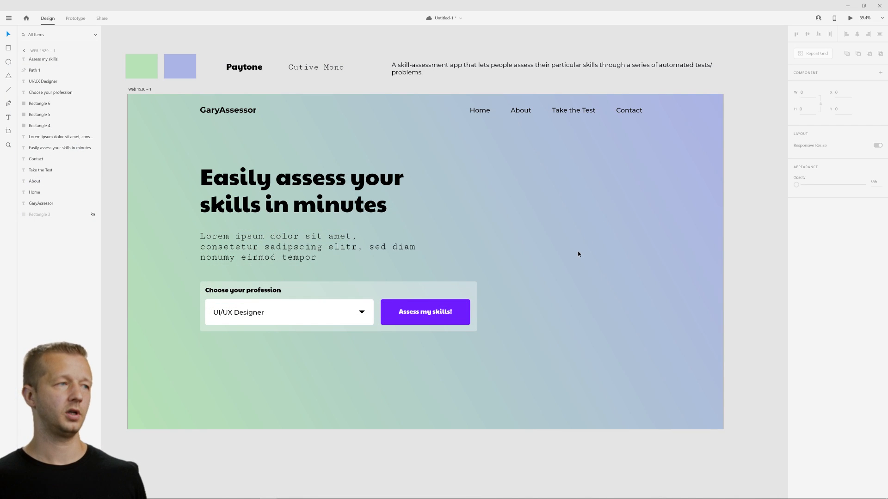
# Shorten the "Easily assess your skills in minutes" heading's text box to 193 high and save the document.
pyautogui.click(317, 183)
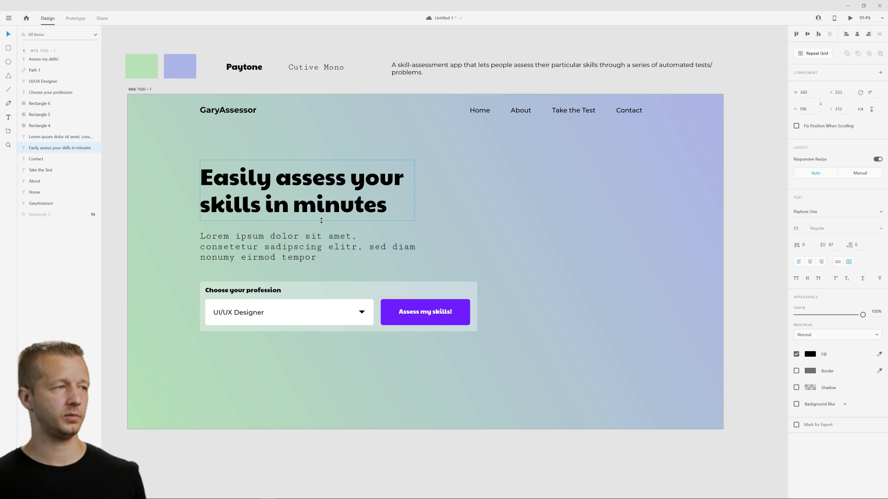
pyautogui.moveTo(321, 220); pyautogui.dragTo(321, 219)
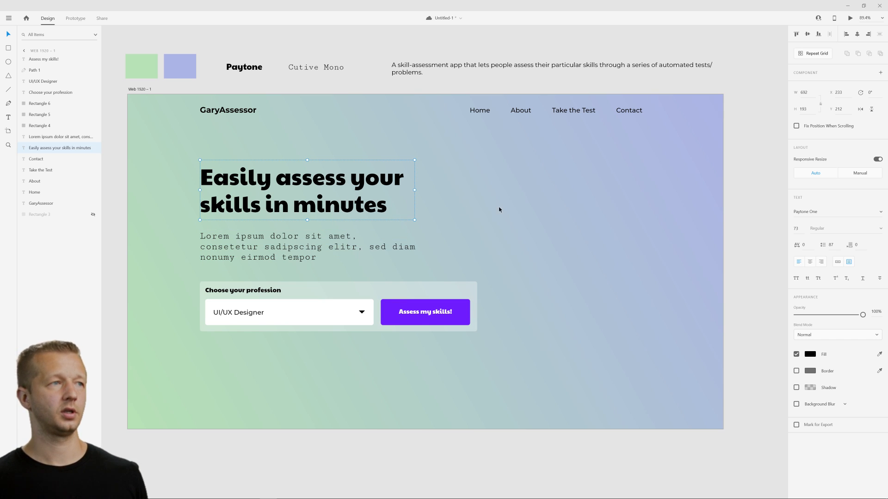
pyautogui.click(524, 230)
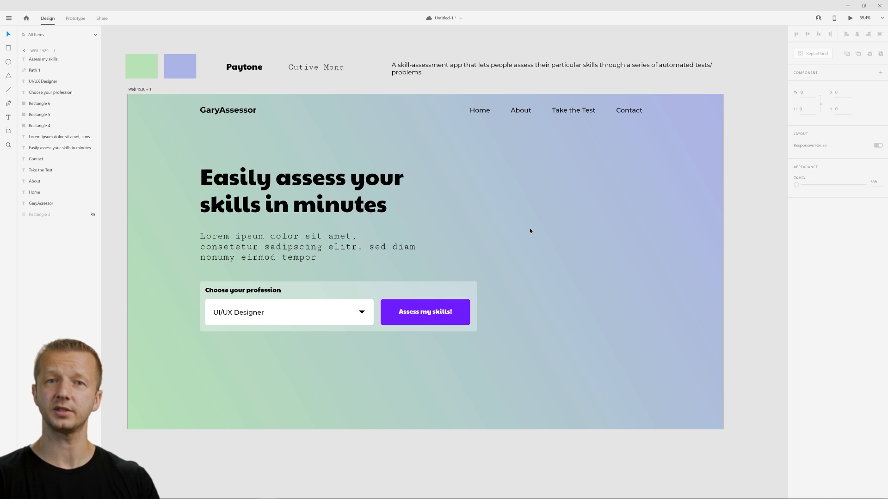
pyautogui.hotkey('ctrl', 's')
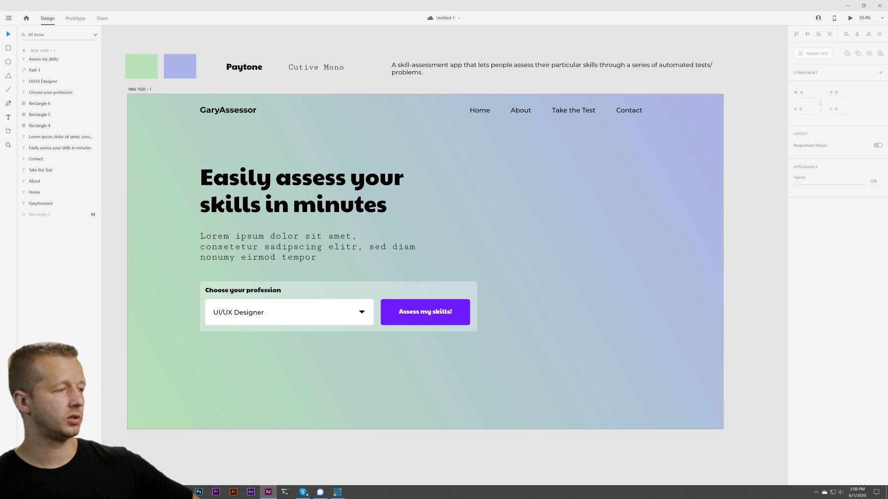
# Switch to the browser and look through the UI Goodies illustration resources for a suitable illustration library.
pyautogui.click(60, 493)
pyautogui.click(37, 462)
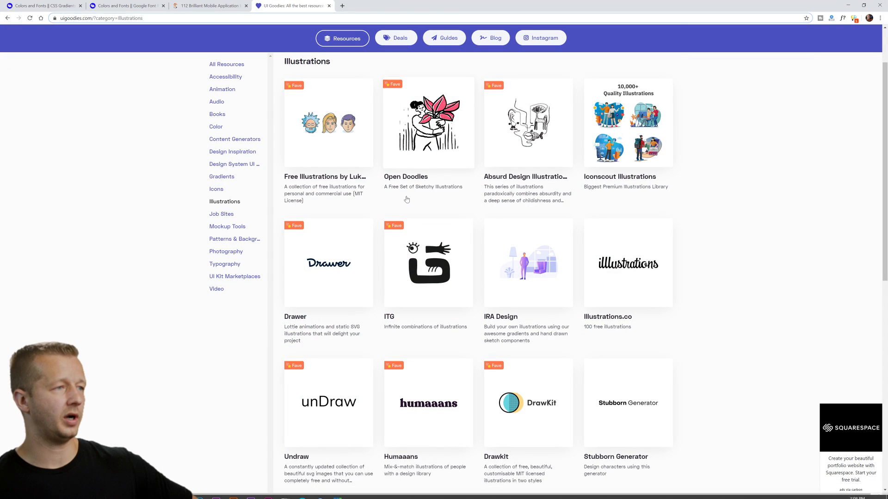
pyautogui.scroll(-3, 724, 200)
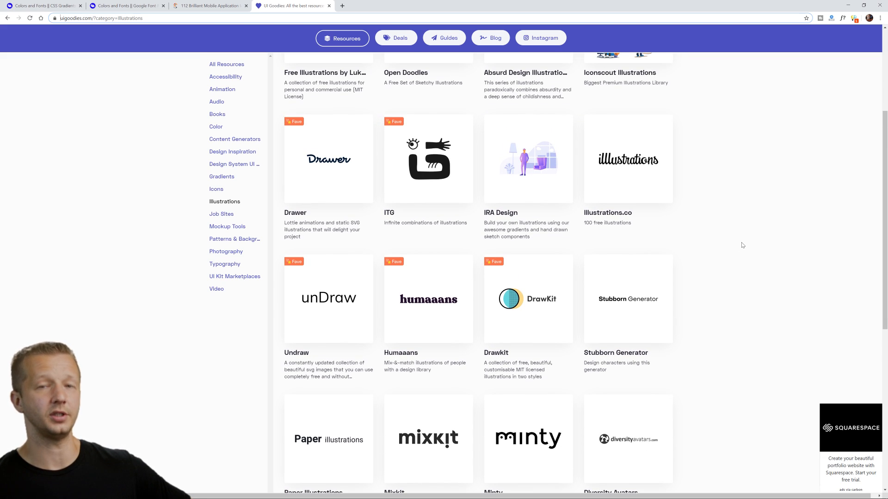
pyautogui.scroll(-1, 742, 245)
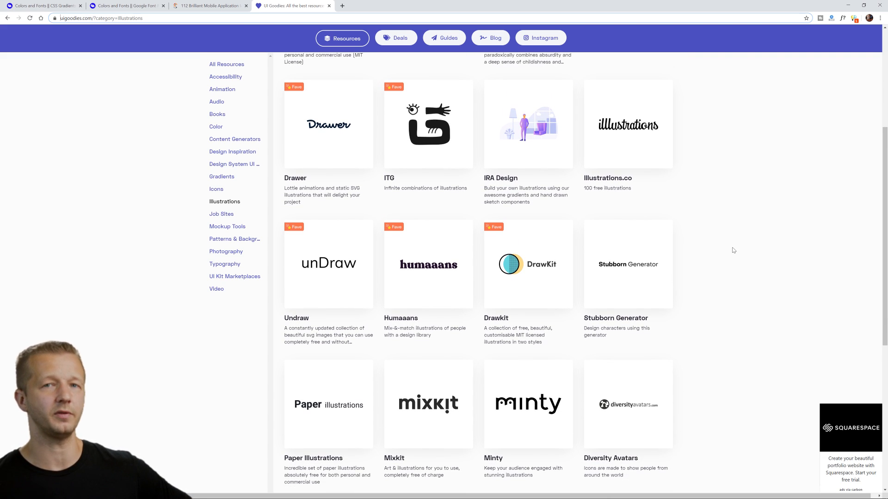
pyautogui.scroll(-2, 733, 250)
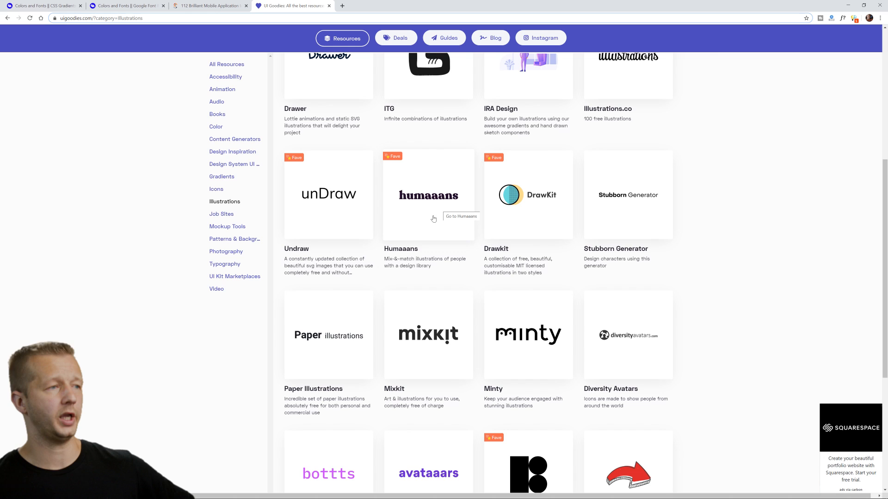
pyautogui.scroll(5, 443, 217)
pyautogui.scroll(3, 445, 223)
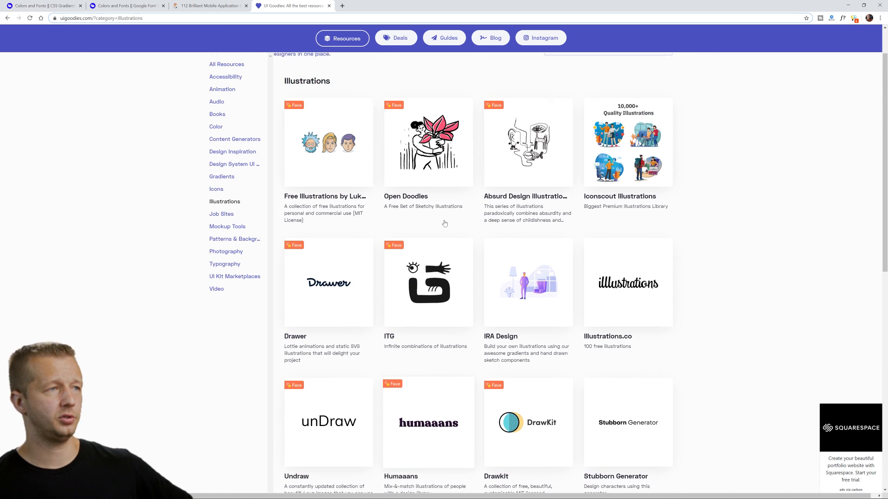
pyautogui.scroll(-7, 445, 222)
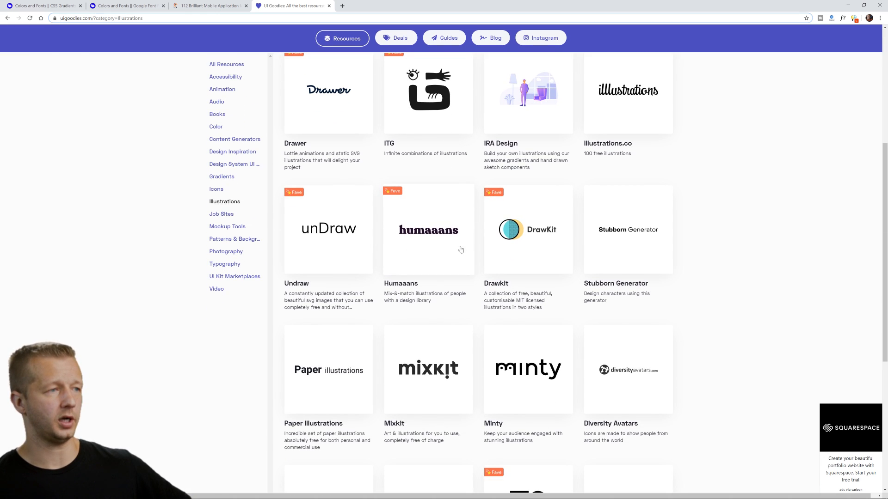
pyautogui.scroll(-1, 444, 238)
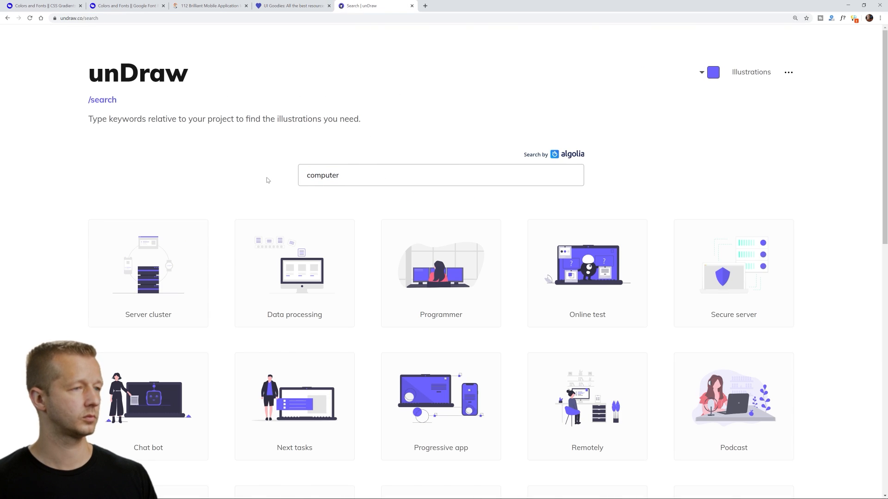
# Browse the unDraw illustrations for one that suits the skill-assessment hero page.
pyautogui.scroll(-9, 809, 260)
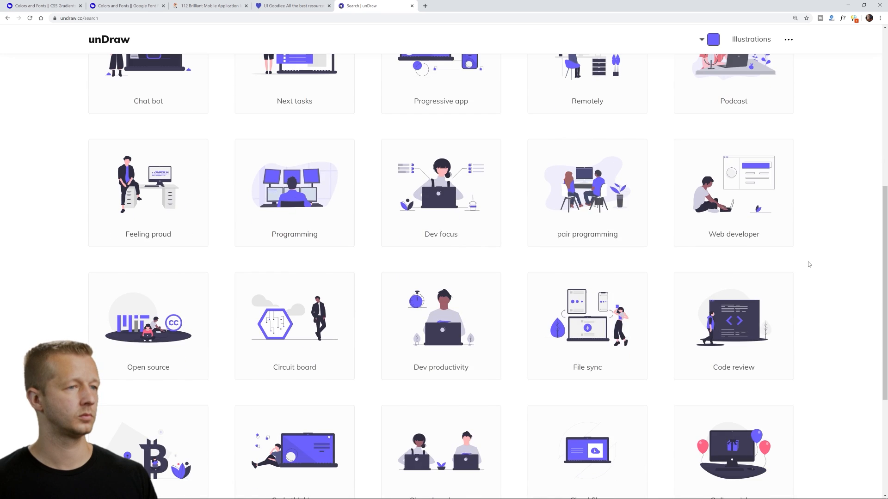
pyautogui.scroll(4, 817, 283)
pyautogui.scroll(2, 817, 284)
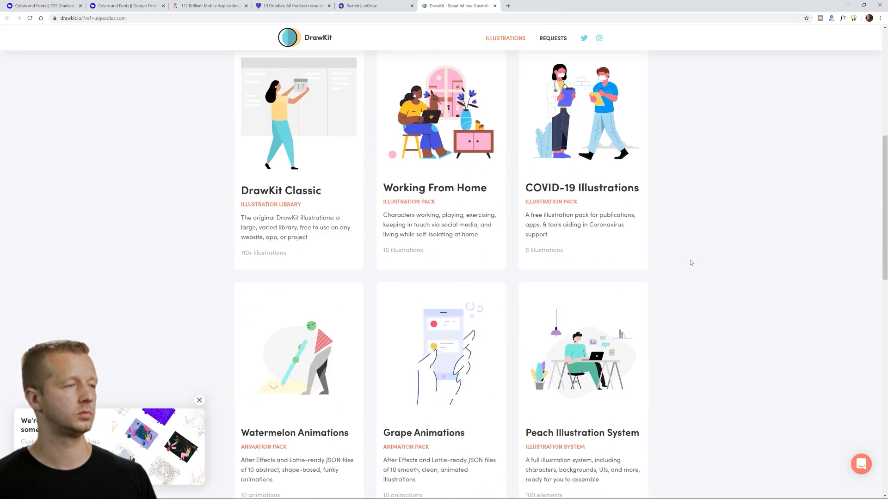
# Look through DrawKit's illustration packs and its free illustrations down to the end of the page.
pyautogui.scroll(-10, 691, 268)
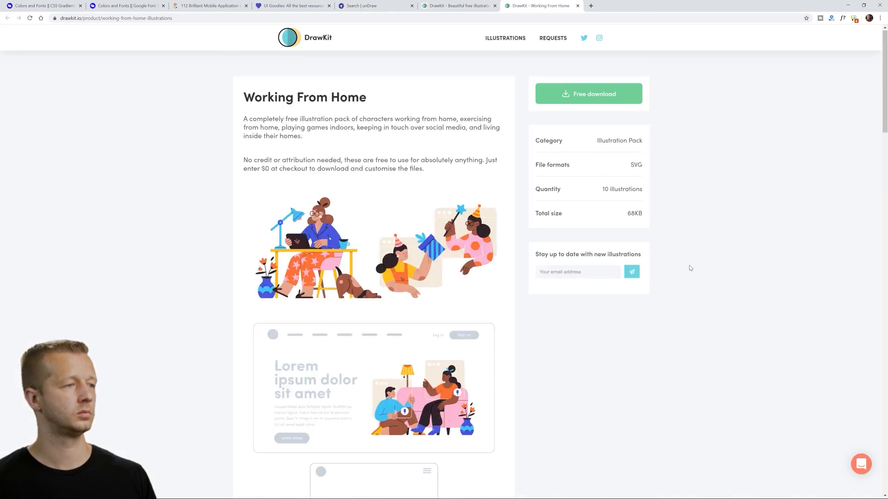
pyautogui.scroll(-10, 689, 265)
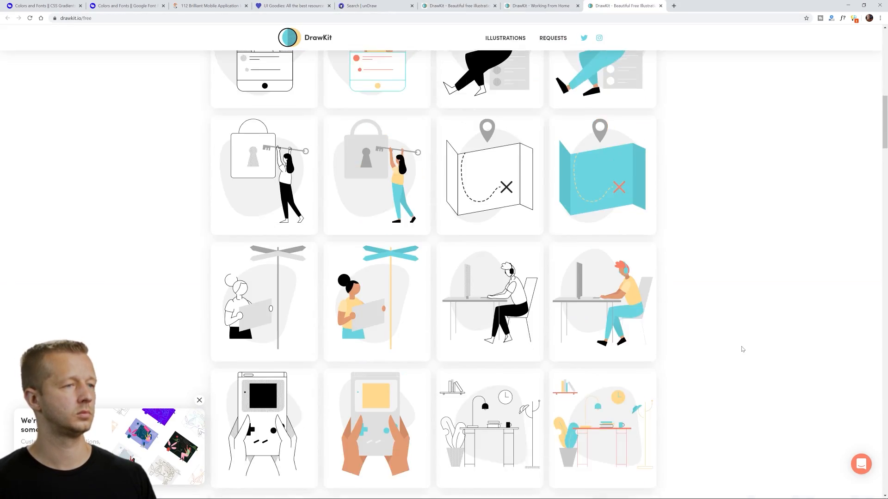
pyautogui.scroll(-15, 741, 349)
pyautogui.scroll(-10, 741, 349)
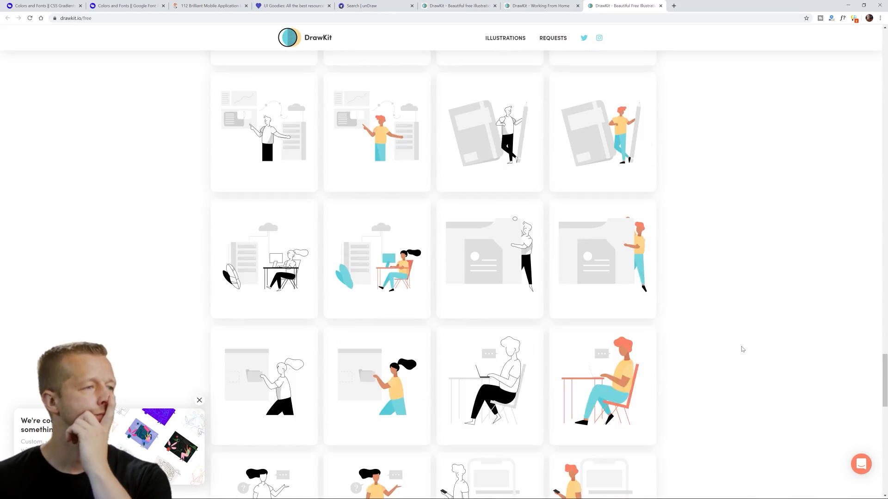
pyautogui.scroll(-2, 741, 348)
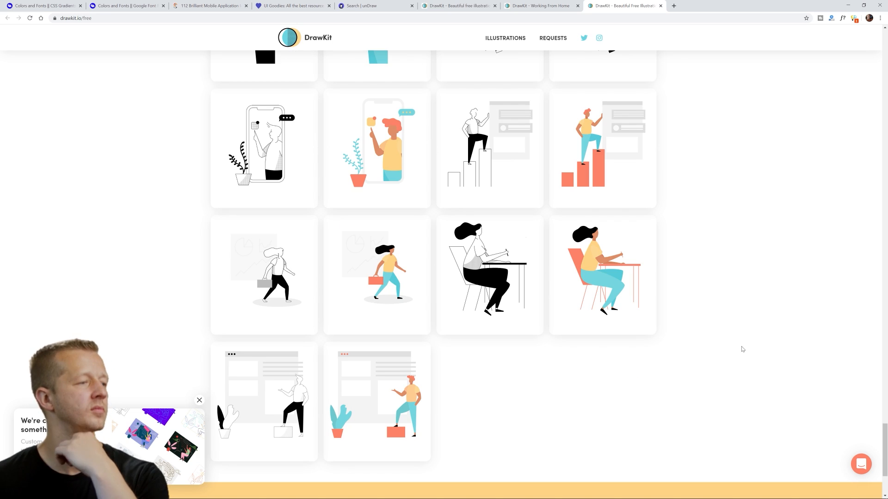
pyautogui.scroll(3, 739, 349)
# Enlarge the DrawKit page to 150% and open the monochrome illustration of the man climbing the bar graph.
pyautogui.hotkey('ctrl', '+')
pyautogui.hotkey('ctrl', '+')
pyautogui.hotkey('ctrl', '+')
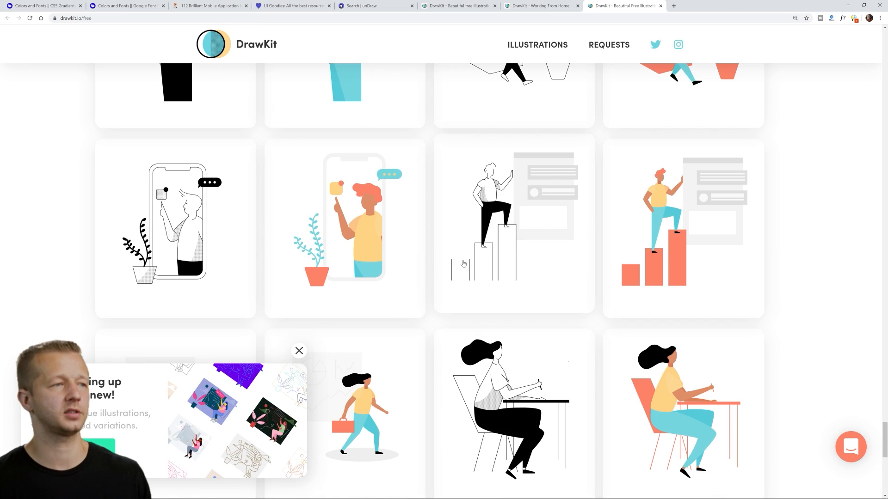
pyautogui.hotkey('ctrl', '0')
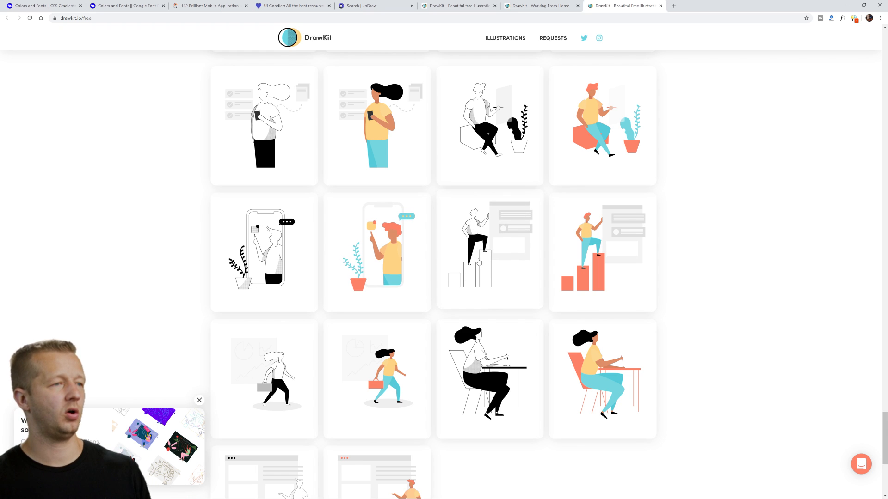
pyautogui.hotkey('ctrl', '+')
pyautogui.hotkey('ctrl', '+')
pyautogui.hotkey('ctrl', '+')
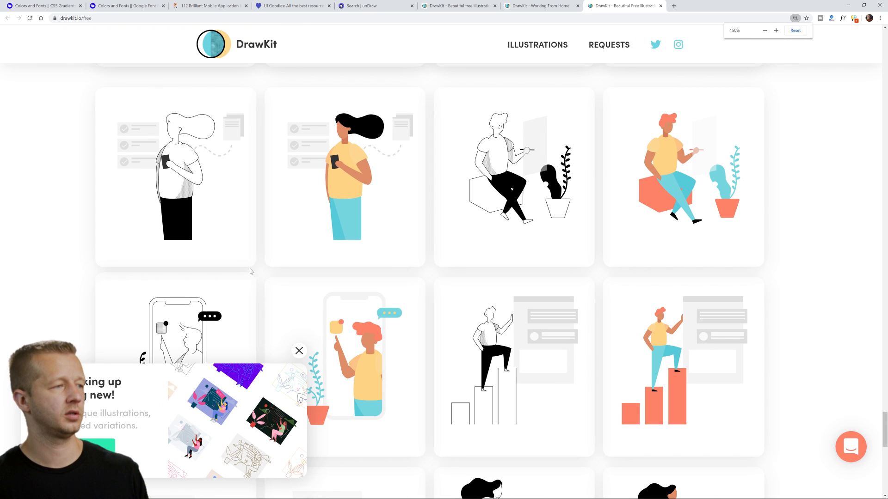
pyautogui.scroll(-3, 208, 234)
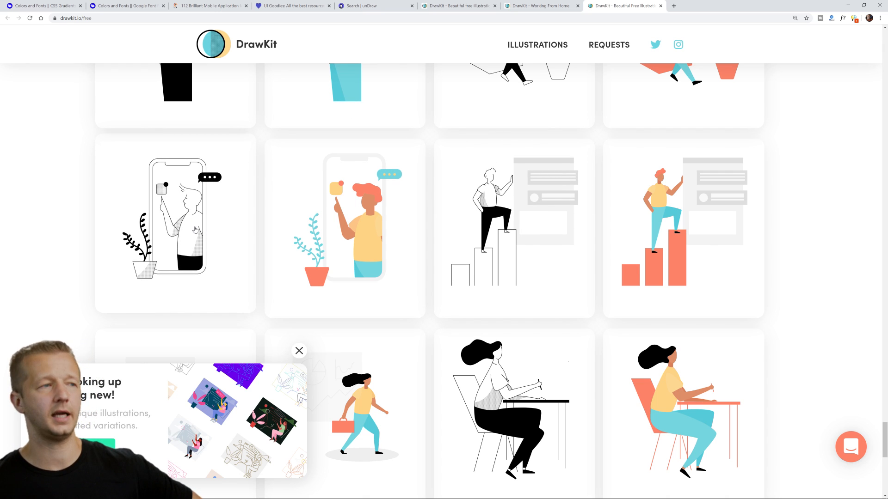
pyautogui.click(509, 236)
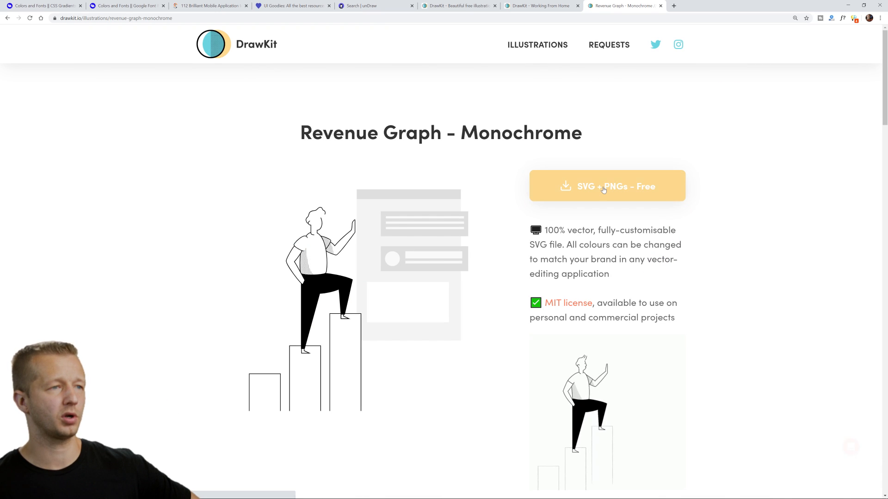
# Request the SVG and PNG download of Revenue Graph - Monochrome, name a price of $5 and add it to the cart.
pyautogui.click(602, 196)
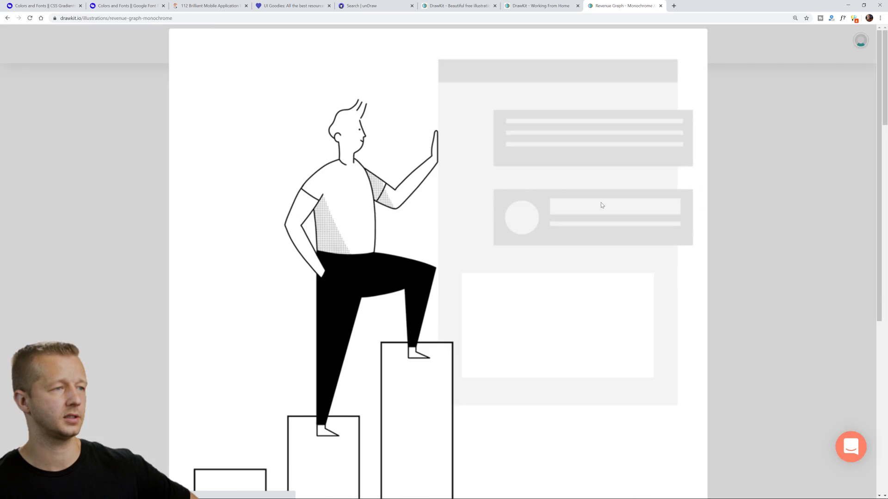
pyautogui.scroll(-5, 470, 316)
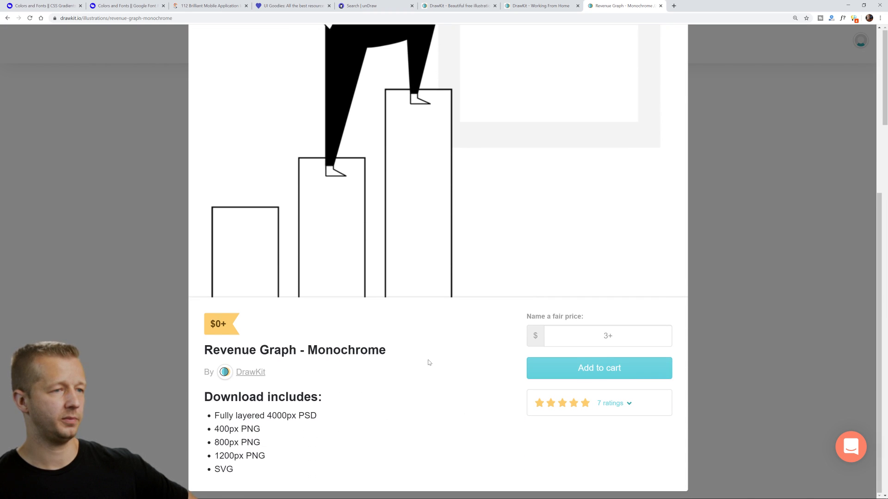
pyautogui.scroll(-3, 407, 370)
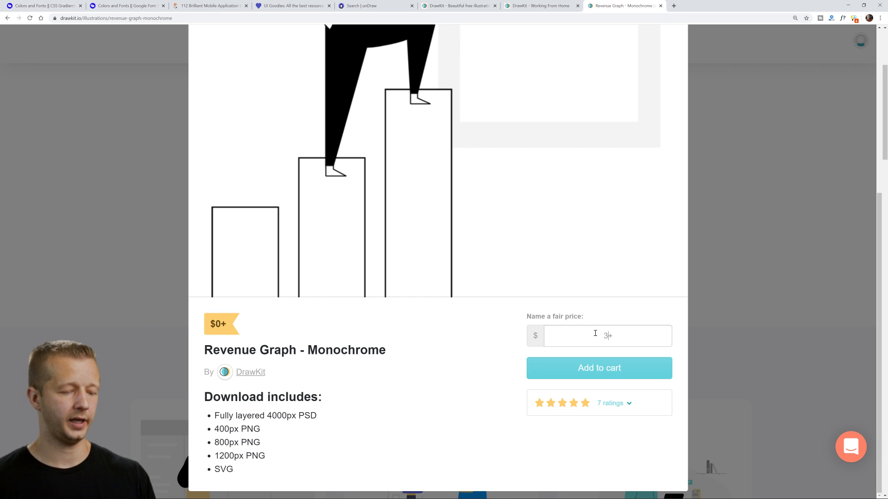
pyautogui.write('3')
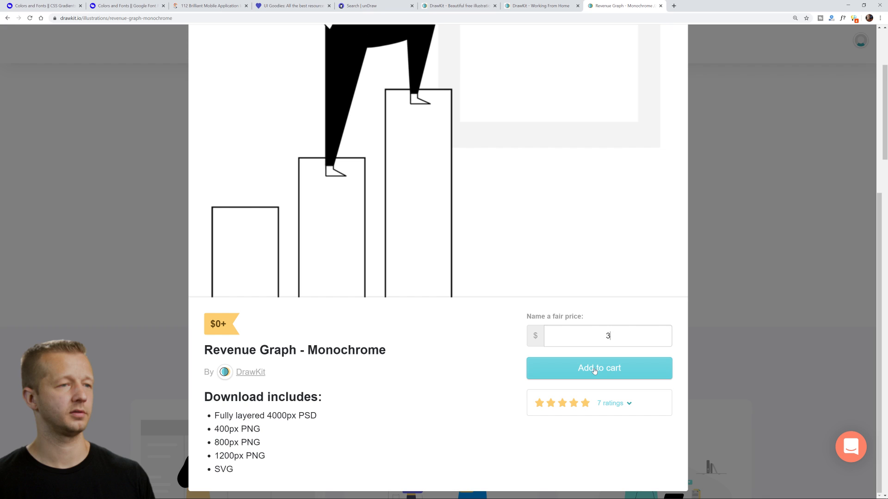
pyautogui.press('BackSpace')
pyautogui.write('5')
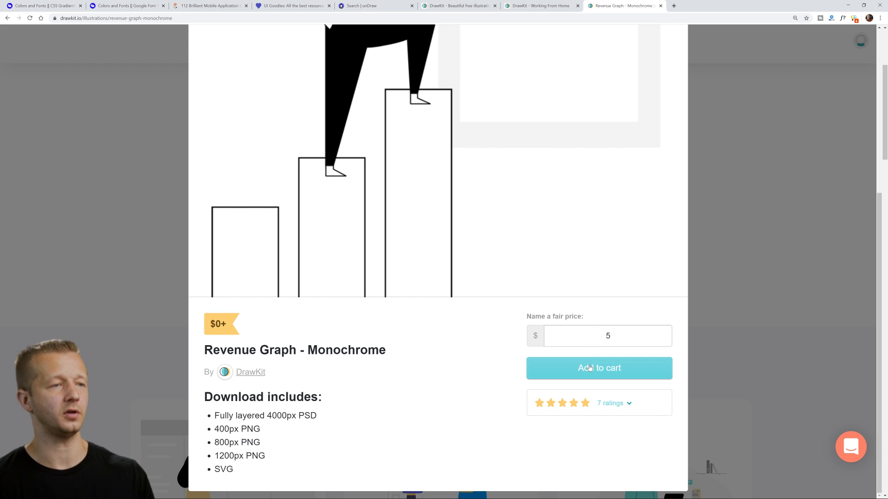
pyautogui.click(592, 369)
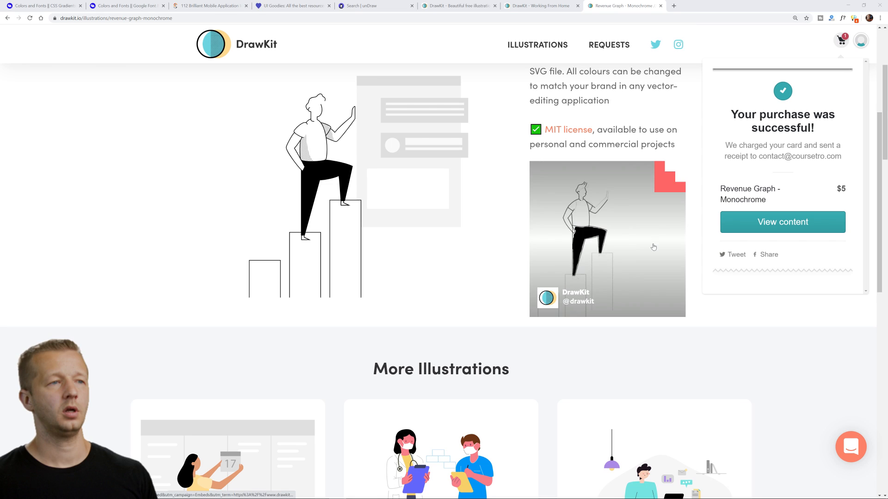
# View the purchased content and download the revenue-graph-monochrome SVG file.
pyautogui.click(777, 222)
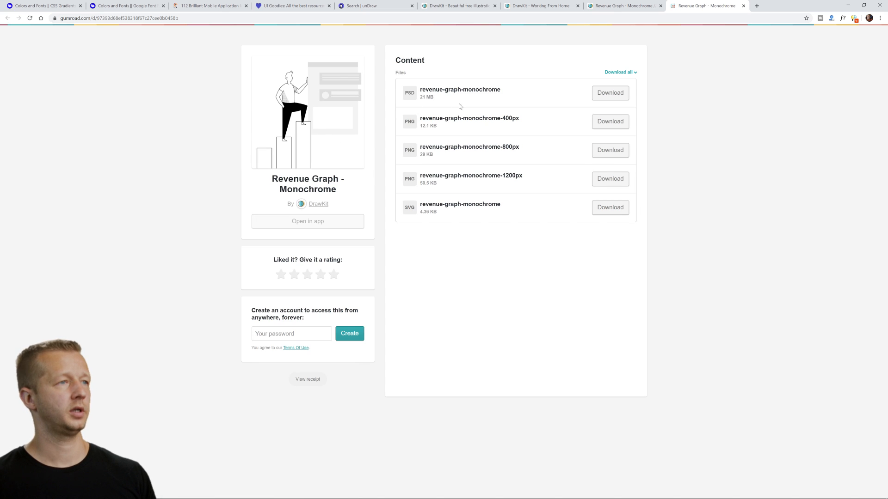
pyautogui.click(601, 205)
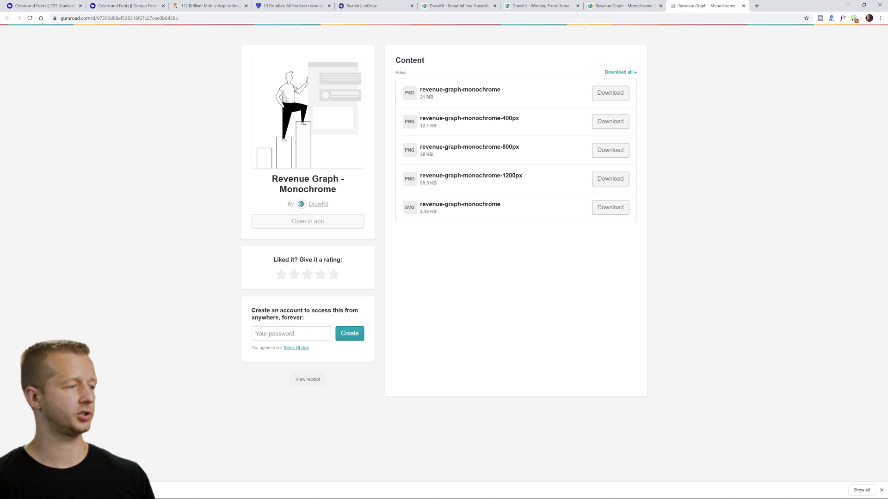
pyautogui.click(101, 466)
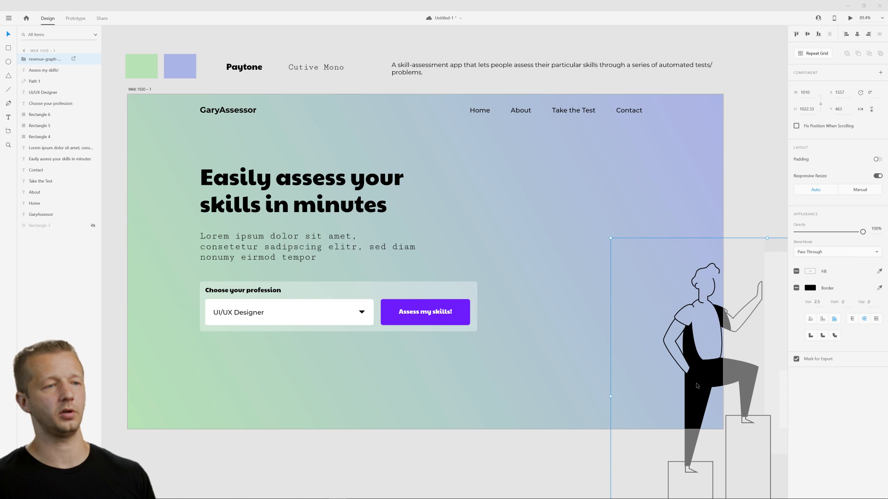
# Place the revenue-graph SVG on the XD artboard beside the hero text, scaled to about 575 by 582, at about X 1200, Y 249.
pyautogui.moveTo(696, 385); pyautogui.dragTo(503, 265)
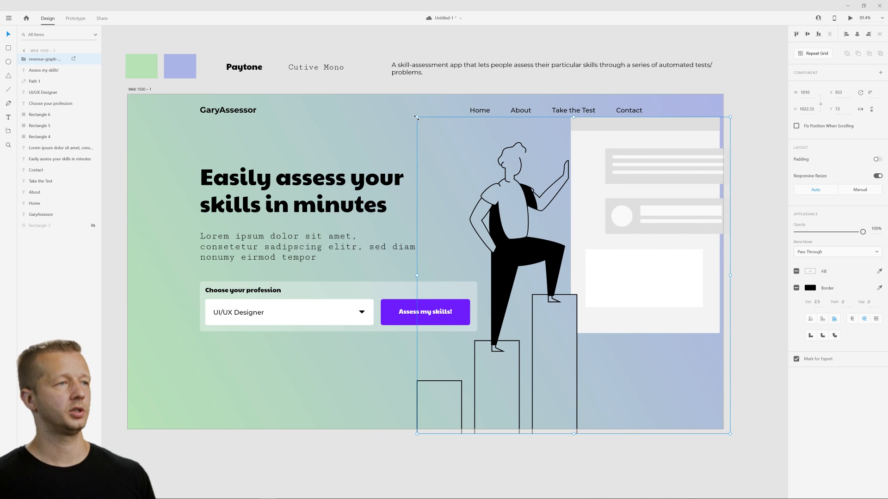
pyautogui.moveTo(418, 119); pyautogui.dragTo(552, 253)
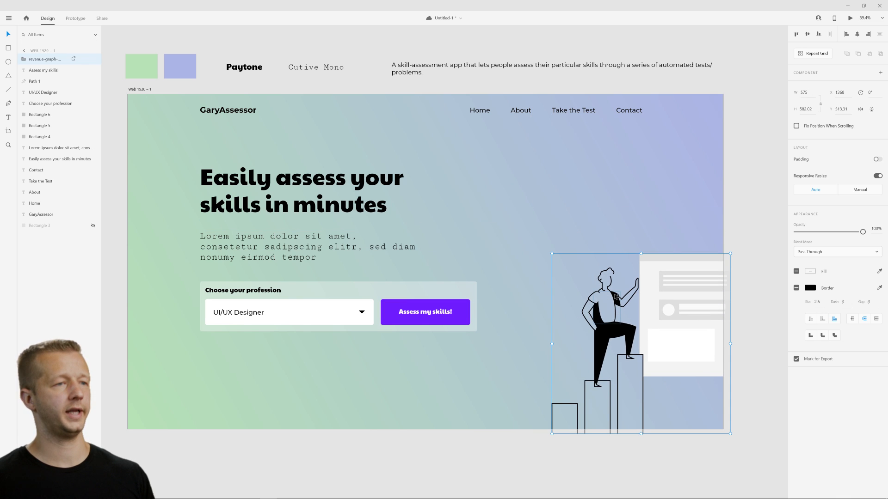
pyautogui.moveTo(615, 297); pyautogui.dragTo(562, 214)
pyautogui.click(614, 394)
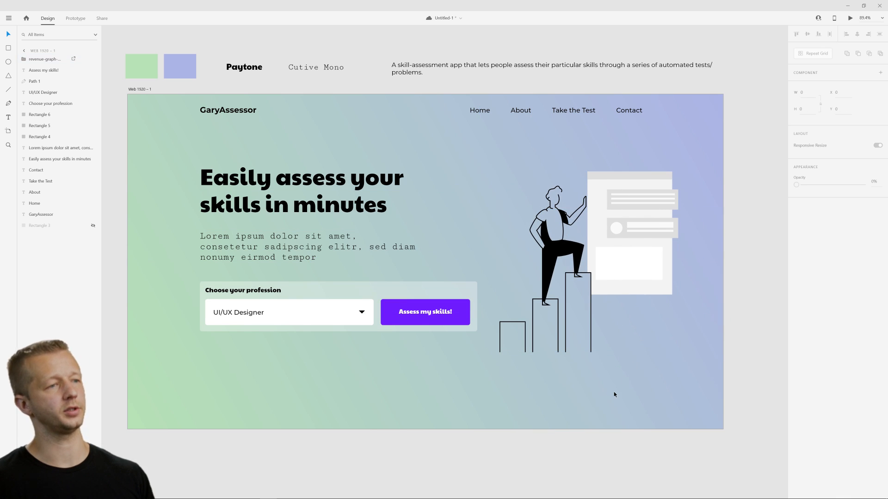
pyautogui.click(629, 277)
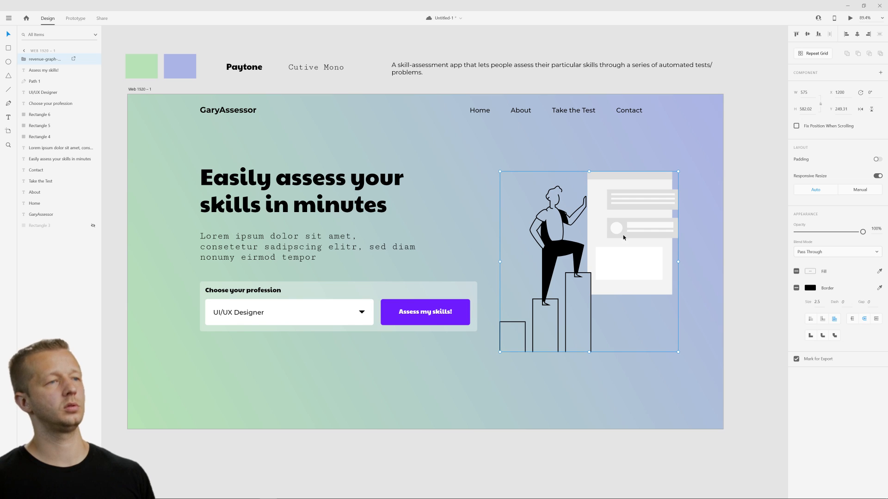
pyautogui.click(615, 160)
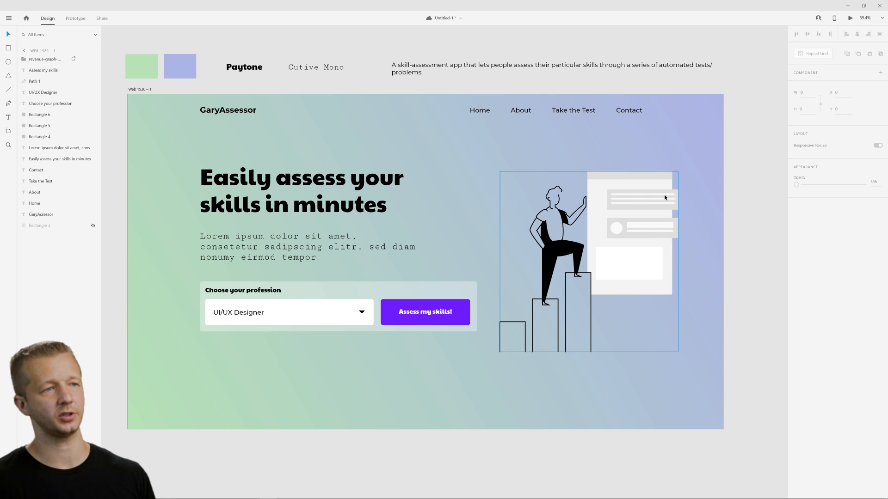
# Try changing the lavender end of the artboard's background gradient to white.
pyautogui.click(522, 172)
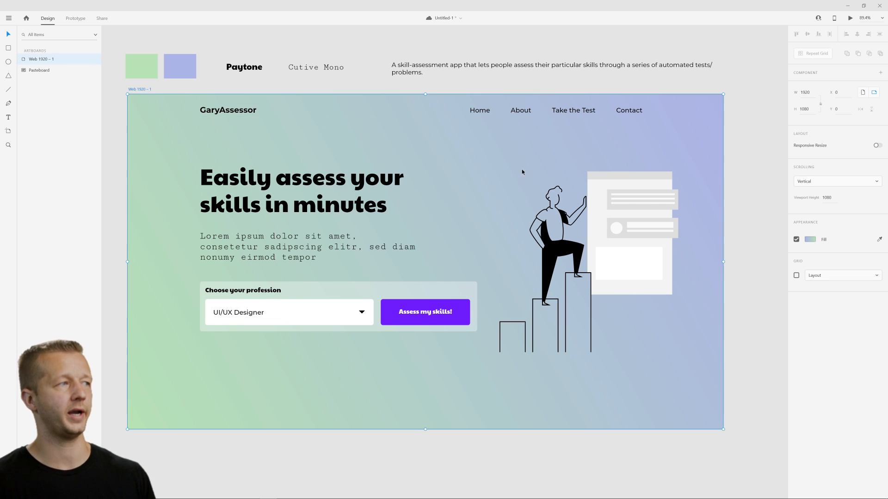
pyautogui.click(805, 239)
pyautogui.moveTo(737, 224); pyautogui.dragTo(703, 201)
pyautogui.click(761, 158)
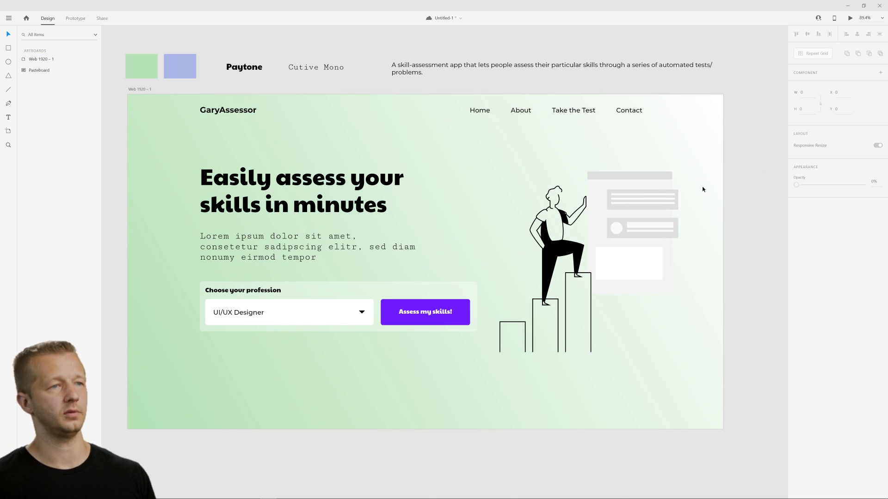
pyautogui.hotkey('ctrl', 'z')
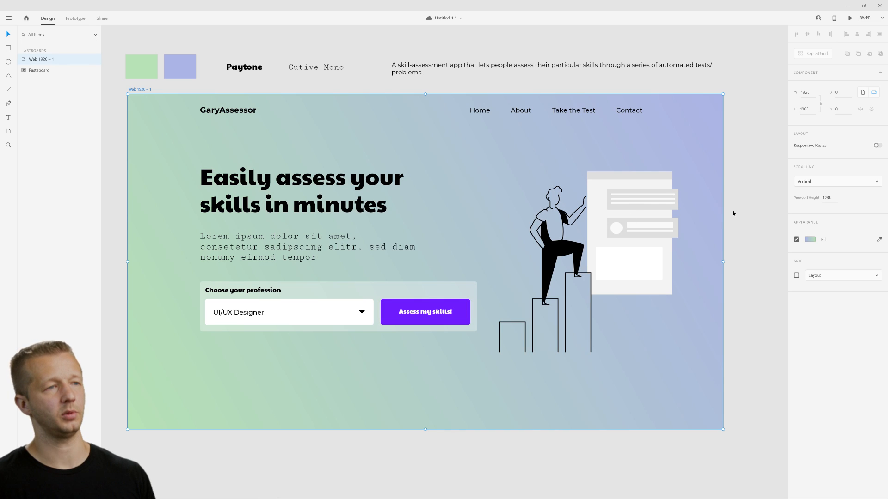
# Try replacing the artboard's gradient background with a solid white fill.
pyautogui.click(807, 241)
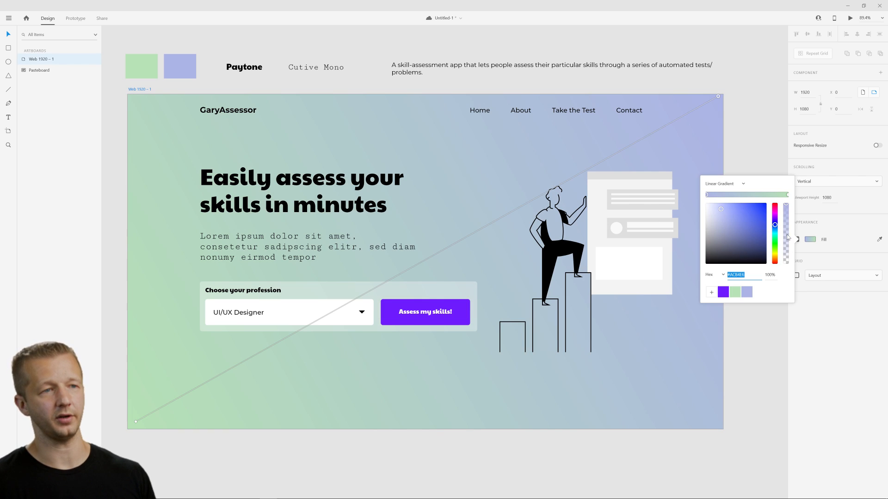
pyautogui.click(724, 184)
pyautogui.click(719, 170)
pyautogui.moveTo(728, 211); pyautogui.dragTo(703, 195)
pyautogui.click(751, 164)
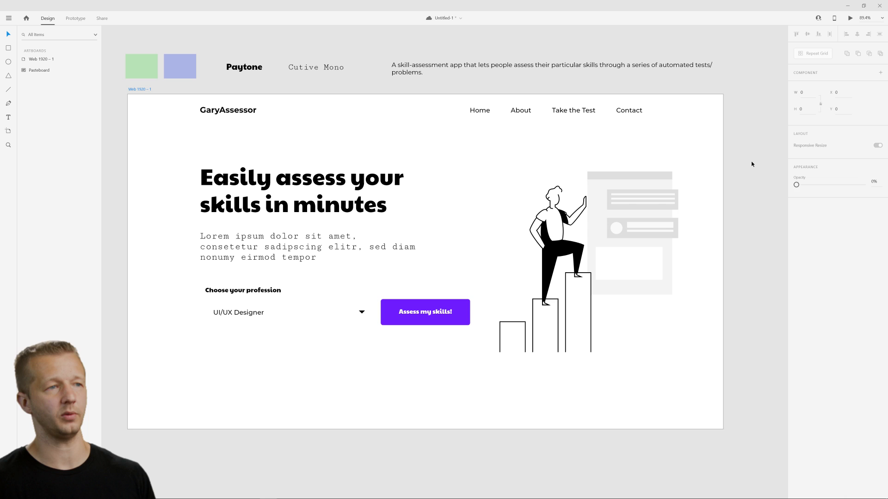
pyautogui.click(714, 215)
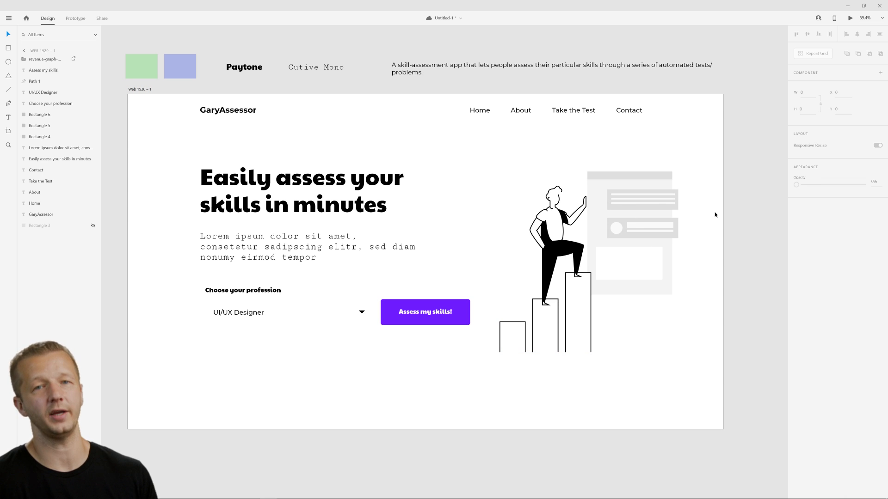
pyautogui.hotkey('ctrl', 'z')
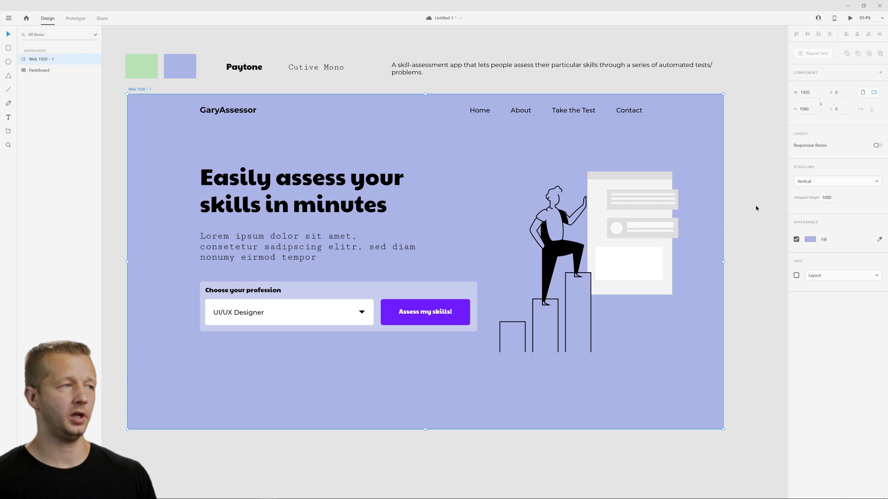
pyautogui.hotkey('ctrl', 'z')
pyautogui.click(630, 201)
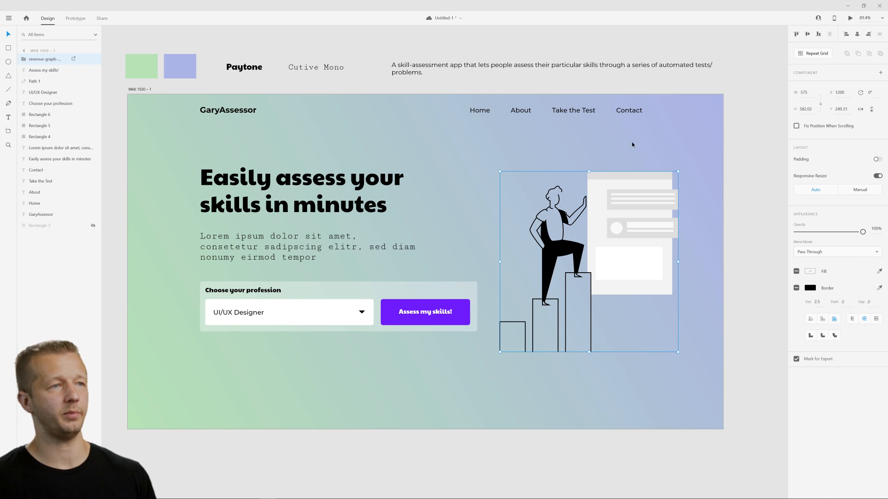
pyautogui.click(620, 143)
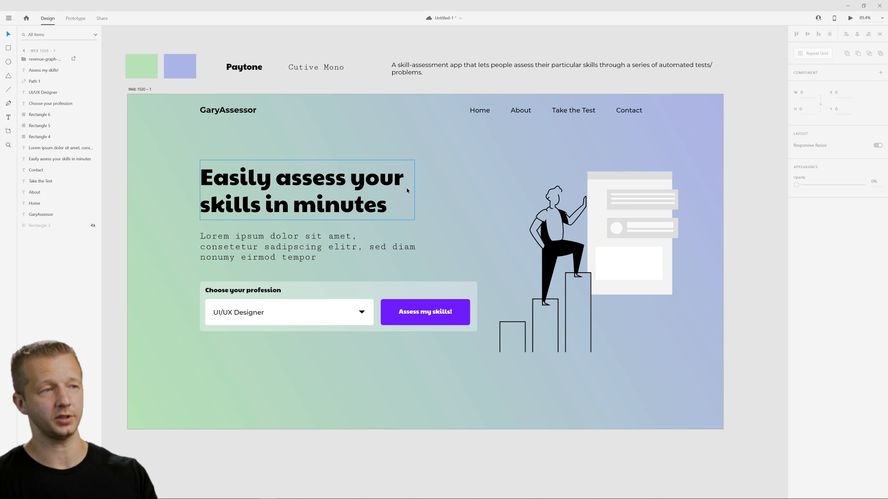
pyautogui.click(671, 199)
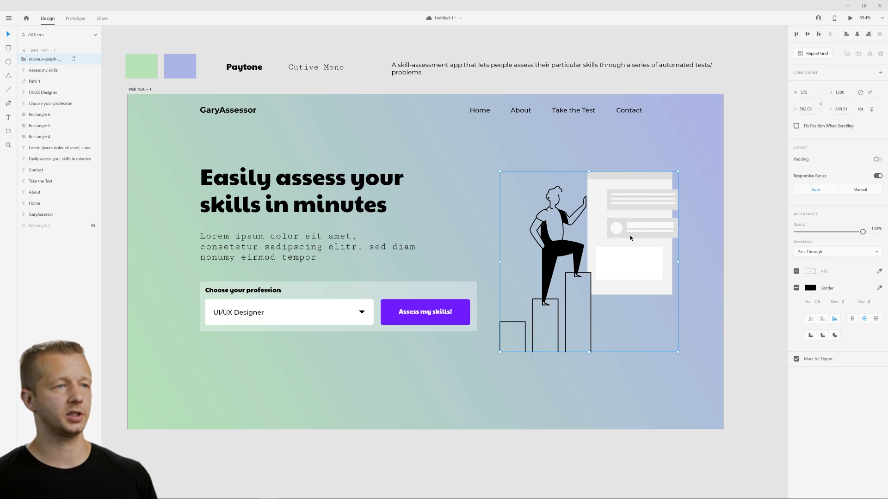
pyautogui.click(462, 224)
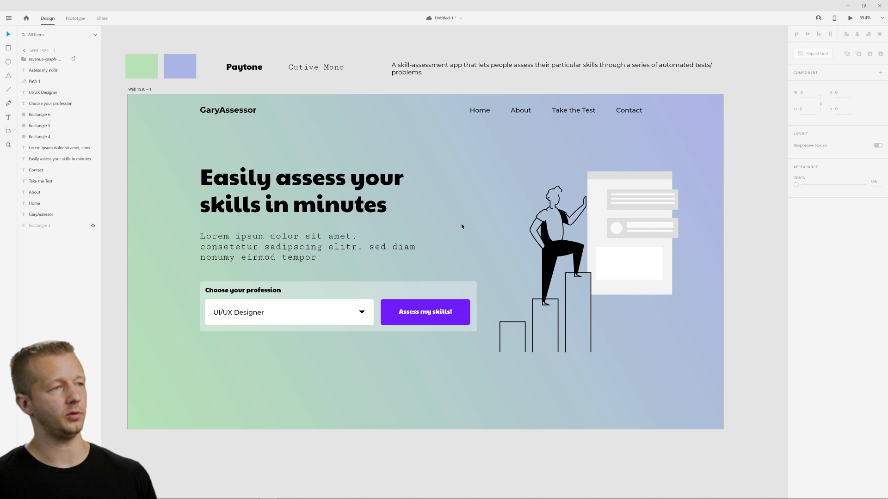
pyautogui.click(558, 321)
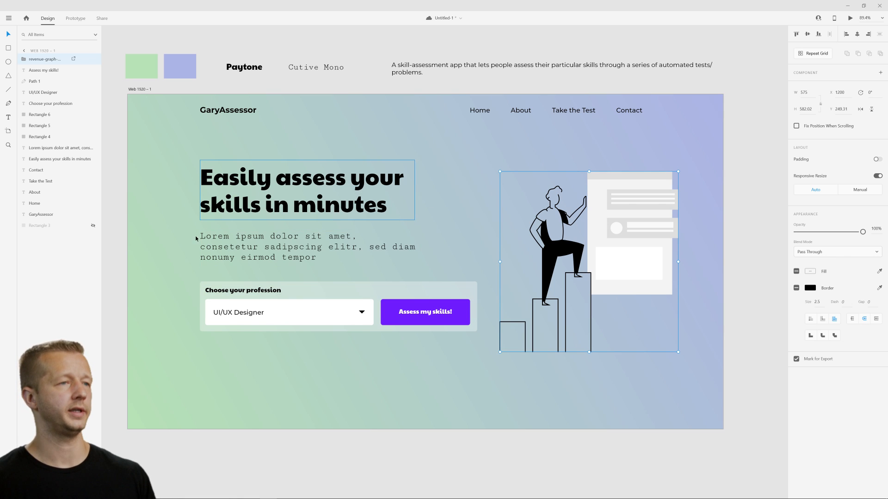
pyautogui.moveTo(158, 149); pyautogui.dragTo(443, 374)
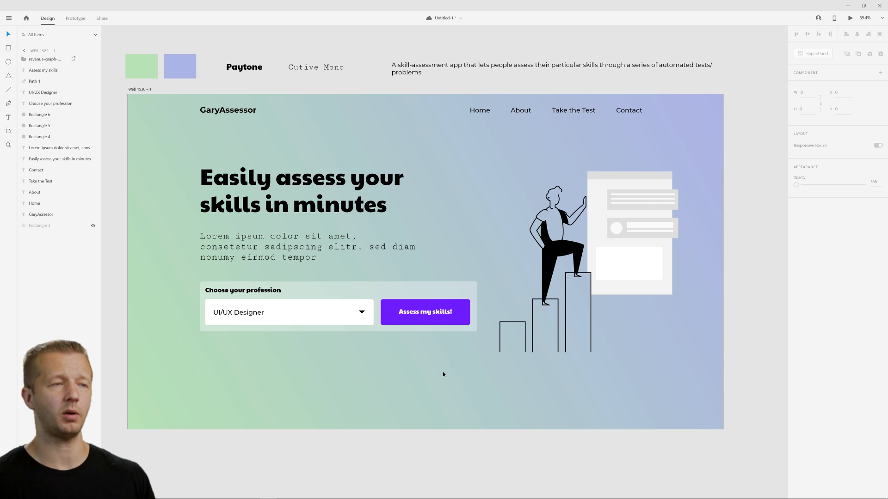
# Recolour the large light panel inside the illustration with a darker shade of the lavender swatch.
pyautogui.click(613, 276)
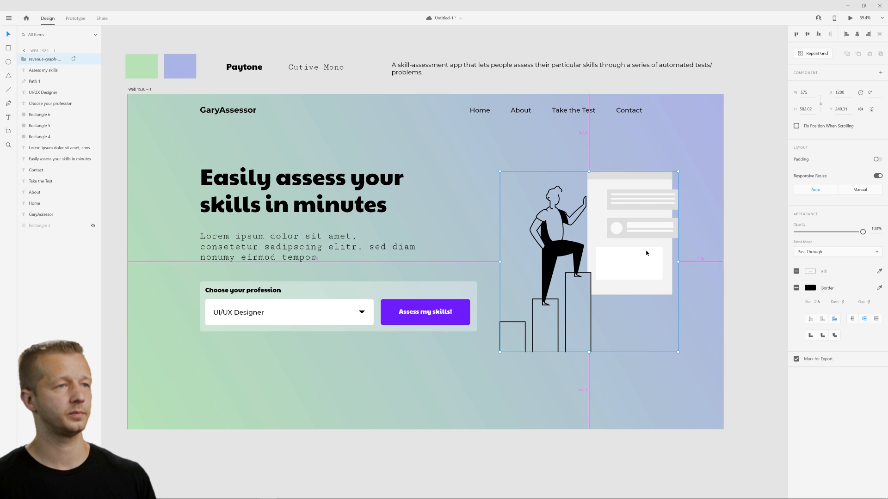
pyautogui.scroll(3, 646, 251)
pyautogui.doubleClick(563, 204)
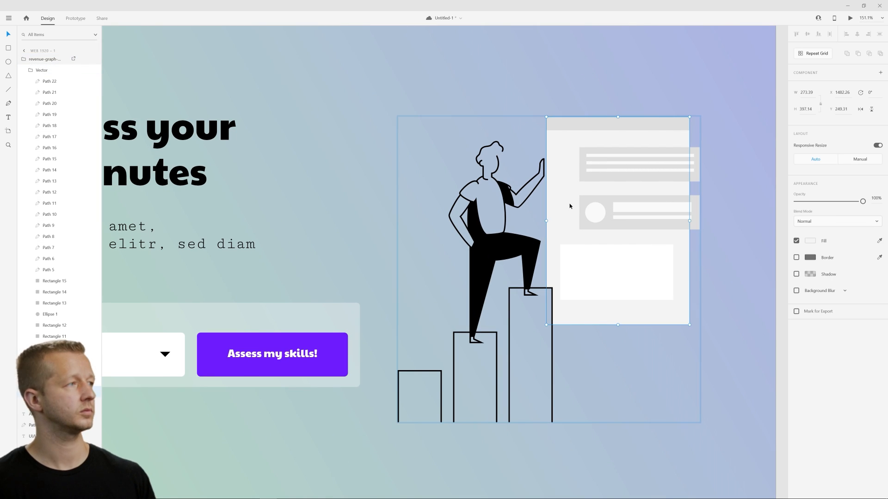
pyautogui.scroll(-1, 743, 207)
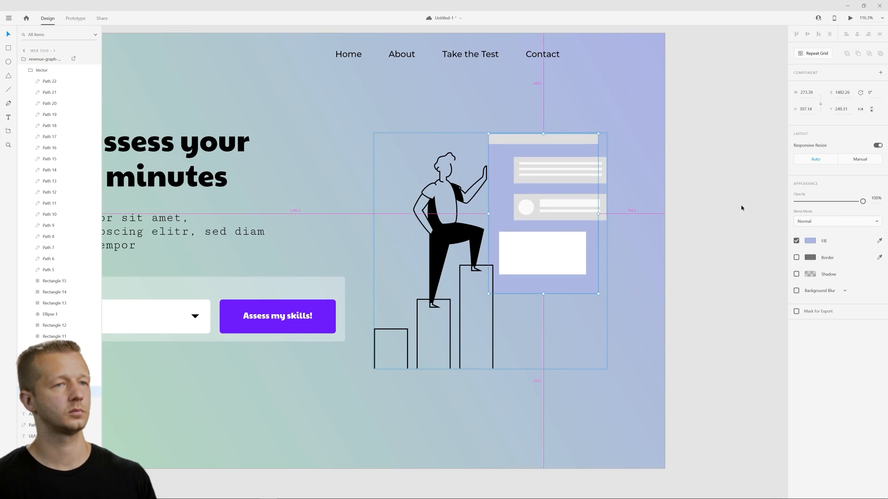
pyautogui.click(810, 240)
pyautogui.moveTo(733, 213); pyautogui.dragTo(732, 232)
# Fill the panel's header strip and both grey cards with the panel's colour, darkened to a deeper blue.
pyautogui.click(529, 140)
pyautogui.keyDown('shift'); pyautogui.click(555, 179); pyautogui.keyUp('shift')
pyautogui.keyDown('shift'); pyautogui.click(559, 216); pyautogui.keyUp('shift')
pyautogui.press('i')
pyautogui.click(585, 153)
pyautogui.click(809, 257)
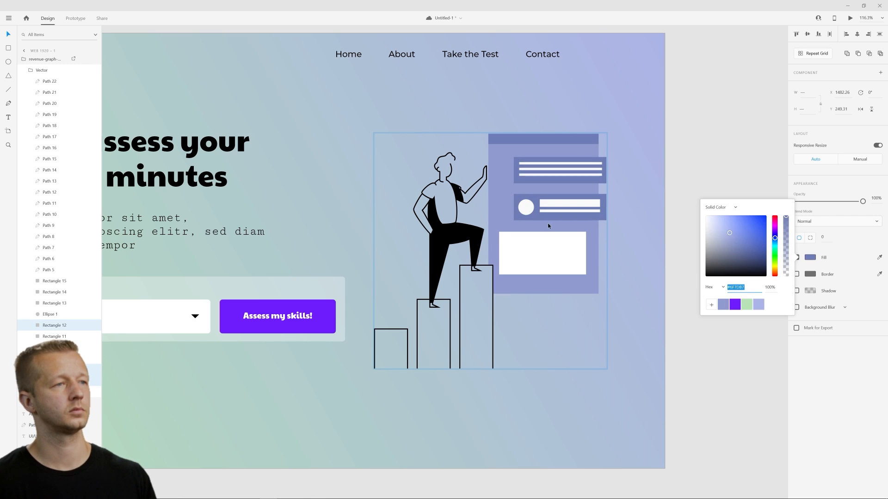
# Recolour the panel's white rectangle and the cards' circle and text lines with light lavender sampled from the artboard background.
pyautogui.click(543, 251)
pyautogui.click(879, 258)
pyautogui.click(648, 268)
pyautogui.click(569, 204)
pyautogui.keyDown('shift'); pyautogui.click(533, 175); pyautogui.keyUp('shift')
pyautogui.click(659, 278)
pyautogui.click(659, 279)
# Enlarge the whole illustration proportionally and position it so it bleeds off the artboard's right and bottom edges.
pyautogui.scroll(-1, 438, 182)
pyautogui.hscroll(-2, 437, 181)
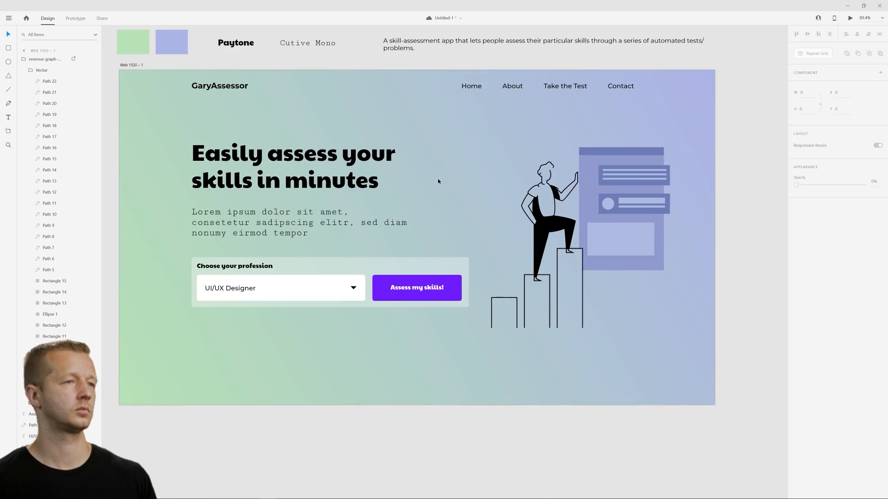
pyautogui.hscroll(1, 437, 182)
pyautogui.click(491, 226)
pyautogui.moveTo(438, 327); pyautogui.dragTo(365, 402)
pyautogui.moveTo(513, 241); pyautogui.dragTo(531, 243)
pyautogui.hscroll(-1, 531, 245)
pyautogui.scroll(1, 532, 245)
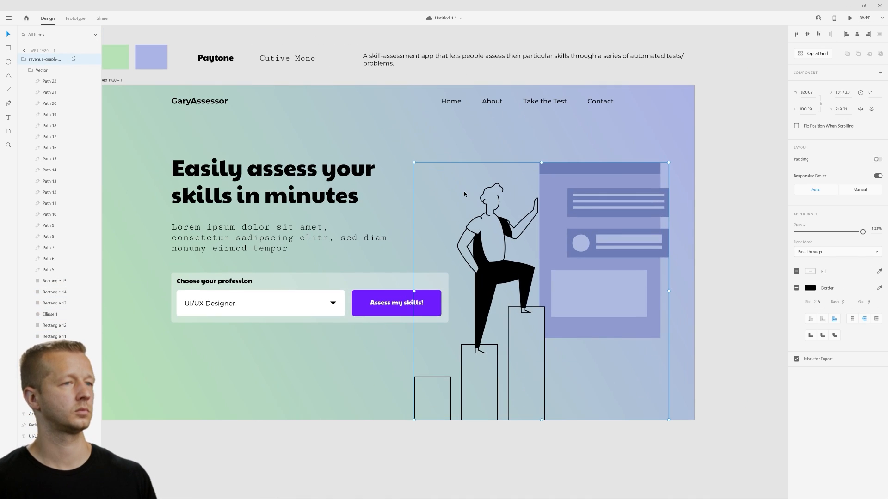
pyautogui.moveTo(669, 162); pyautogui.dragTo(729, 137)
pyautogui.scroll(1, 695, 143)
pyautogui.moveTo(666, 195); pyautogui.dragTo(673, 207)
pyautogui.hscroll(-1, 673, 207)
# Move the headline, paragraph and profession form down together, placing the headline at about Y 264.
pyautogui.moveTo(188, 155); pyautogui.dragTo(435, 319)
pyautogui.moveTo(333, 183); pyautogui.dragTo(333, 199)
pyautogui.click(461, 165)
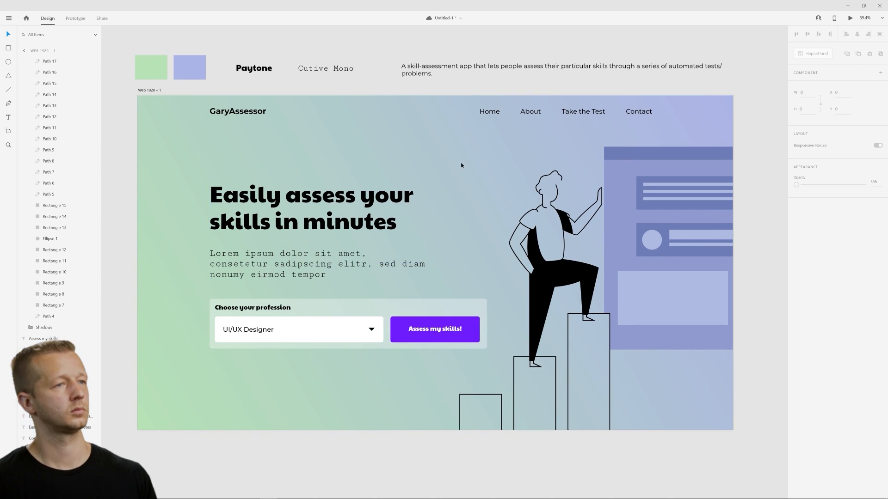
pyautogui.moveTo(442, 168); pyautogui.dragTo(432, 145)
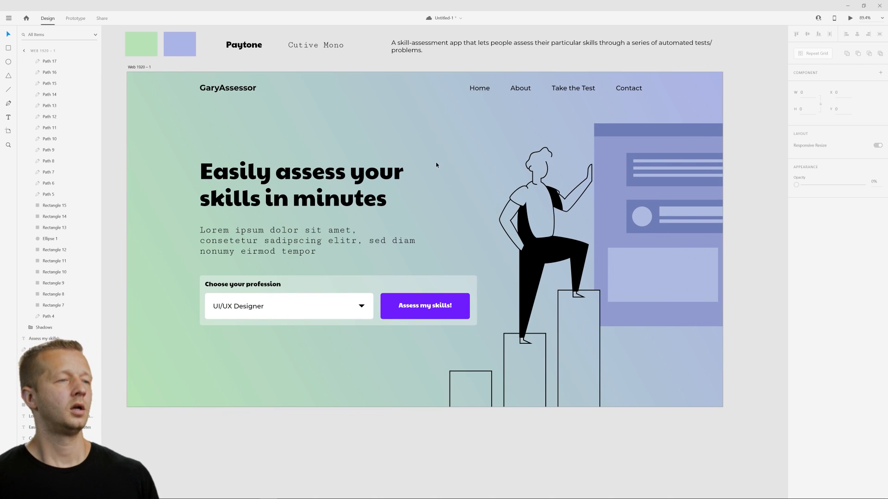
pyautogui.click(640, 174)
pyautogui.click(385, 129)
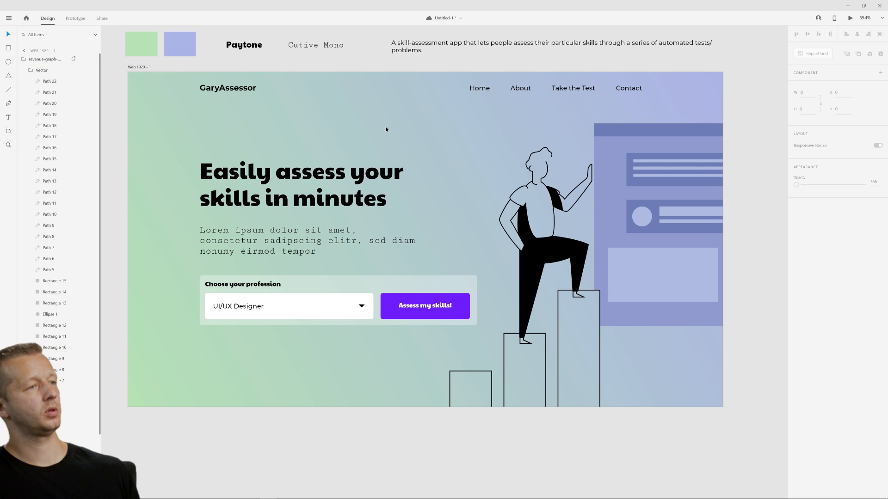
pyautogui.click(301, 232)
pyautogui.doubleClick(303, 233)
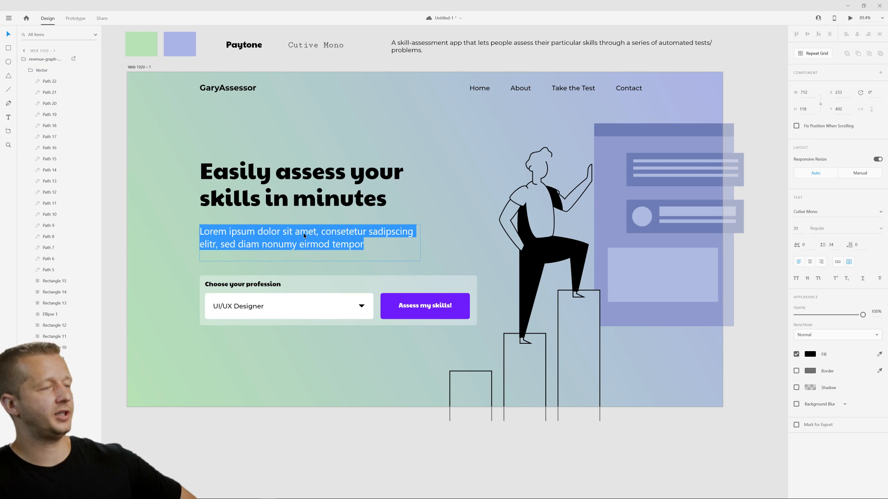
pyautogui.moveTo(361, 244); pyautogui.dragTo(213, 232)
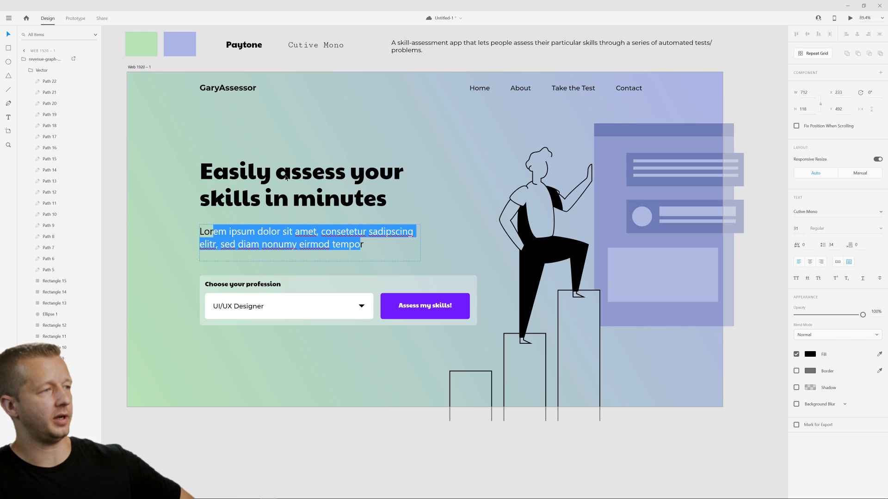
pyautogui.press('Escape')
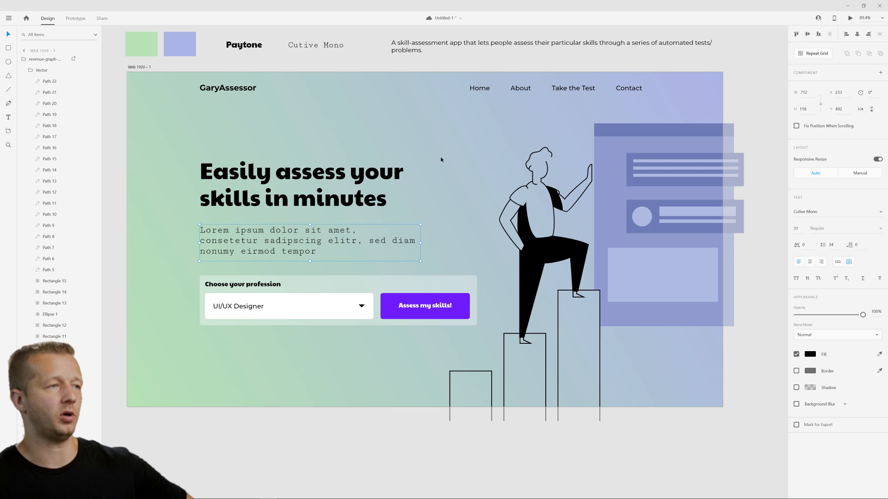
pyautogui.press('Escape')
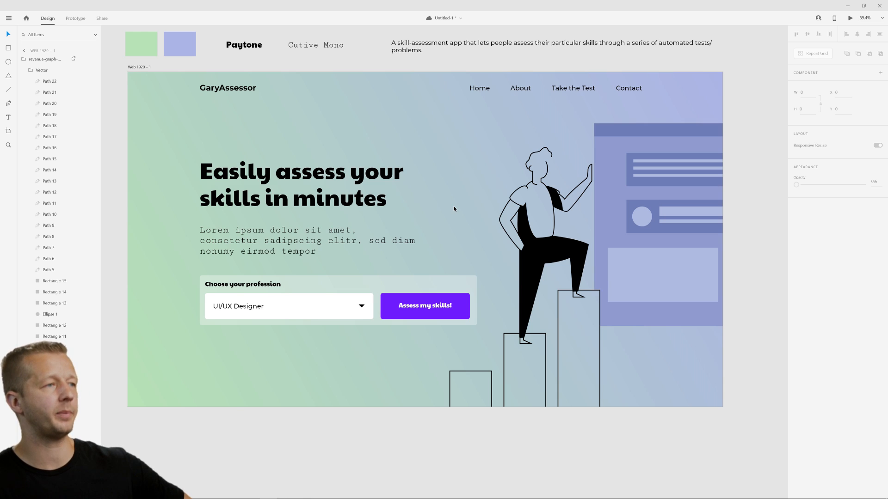
# Replace the hero headline with "Climb that ladder to success, quickly.".
pyautogui.click(262, 175)
pyautogui.click(262, 175)
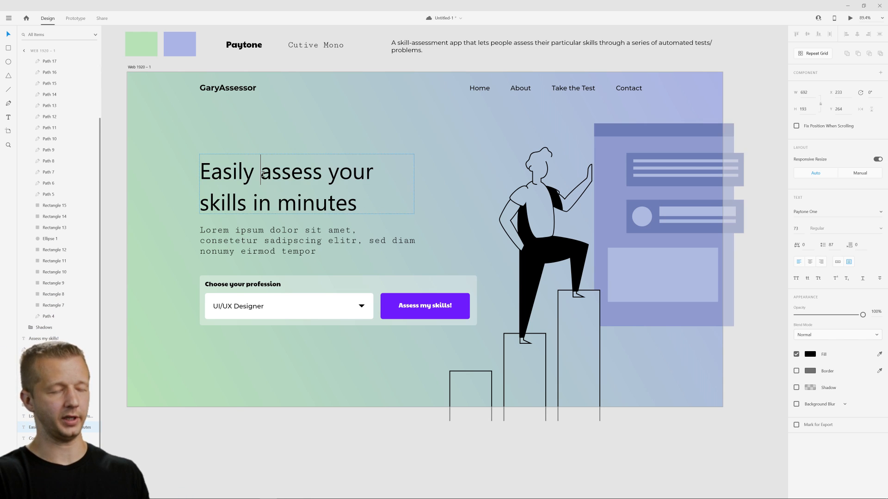
pyautogui.hotkey('ctrl', 'a')
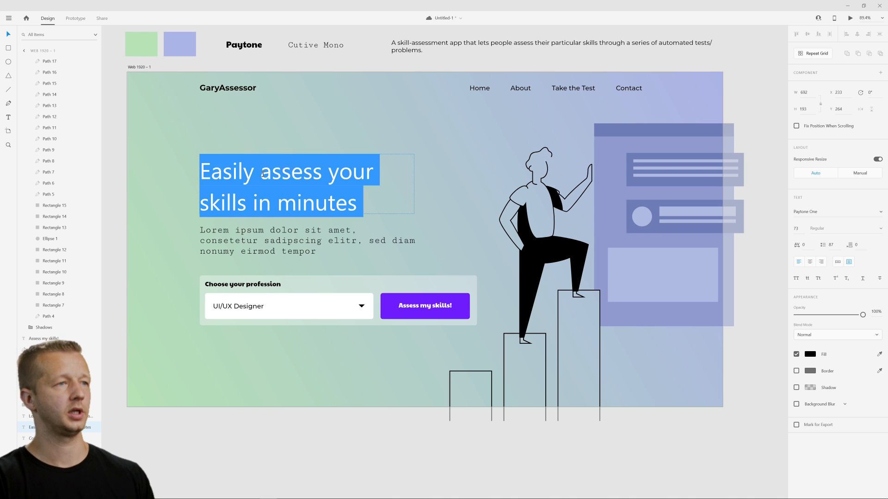
pyautogui.write('Com')
pyautogui.press('BackSpace')
pyautogui.press('BackSpace')
pyautogui.write('limb that latt')
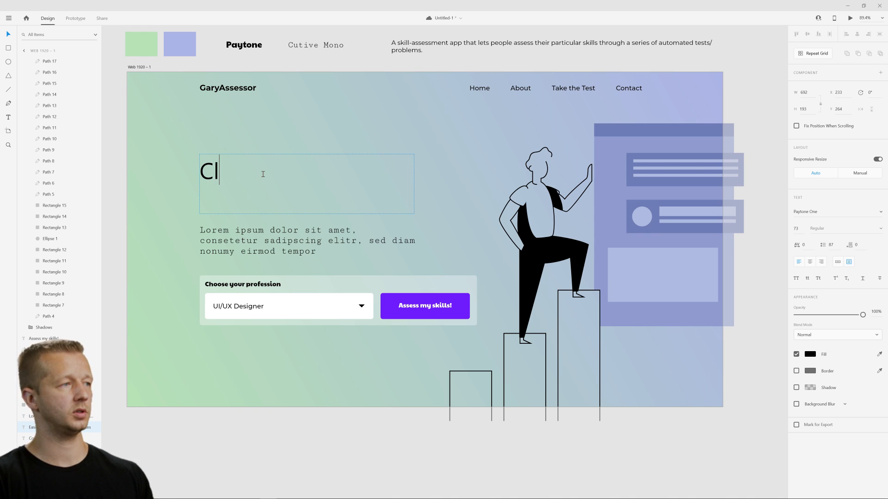
pyautogui.press('BackSpace')
pyautogui.press('BackSpace')
pyautogui.write('dder to success')
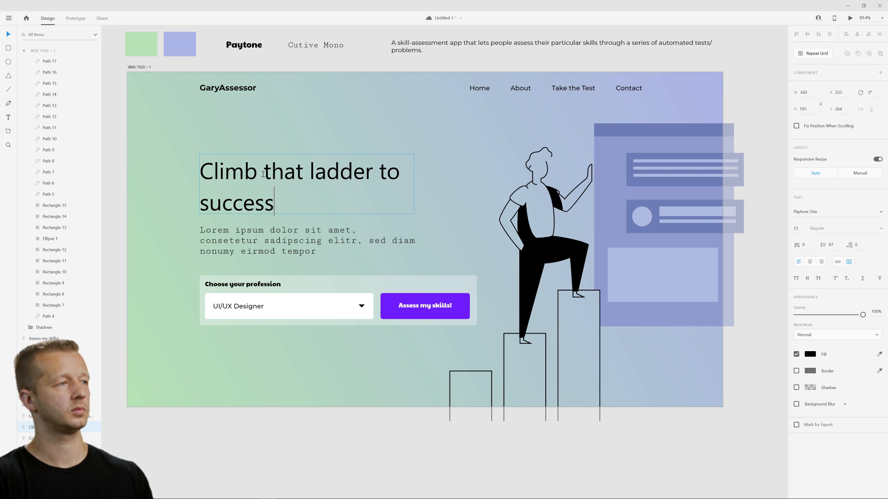
pyautogui.write(', quicikl')
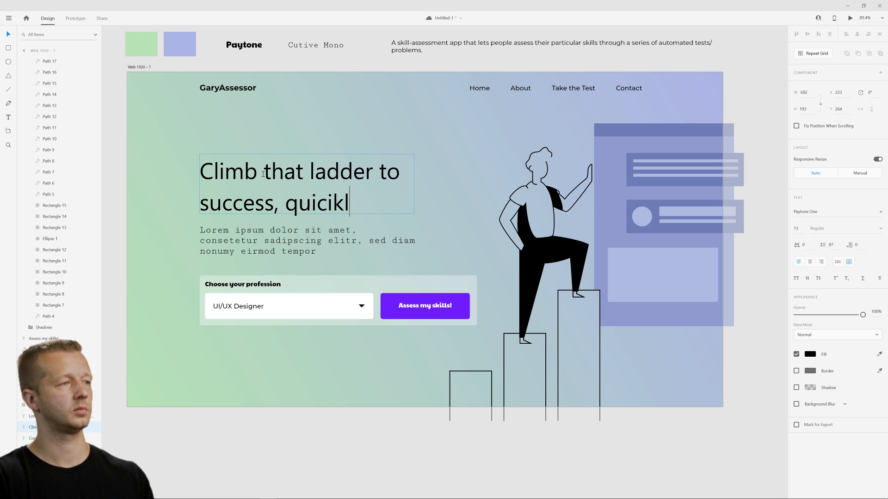
pyautogui.press('BackSpace')
pyautogui.press('BackSpace')
pyautogui.press('BackSpace')
pyautogui.write('klly')
pyautogui.press('BackSpace')
pyautogui.press('BackSpace')
pyautogui.write('y.')
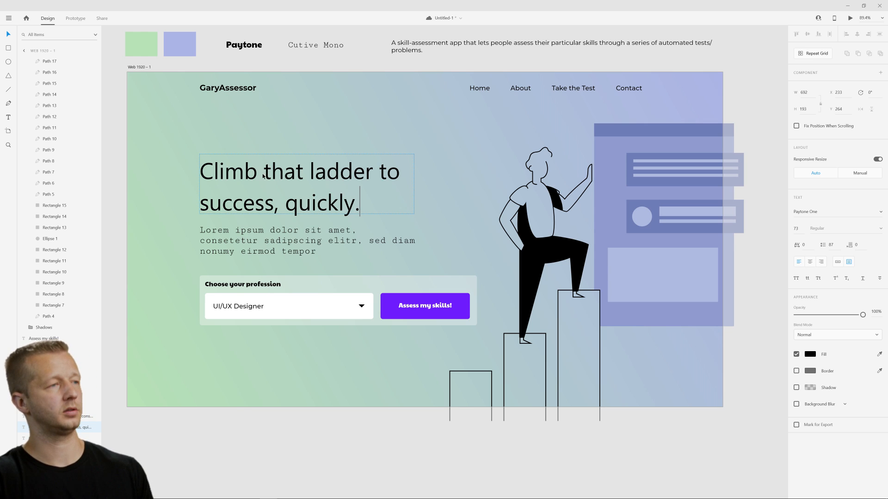
pyautogui.press('Escape')
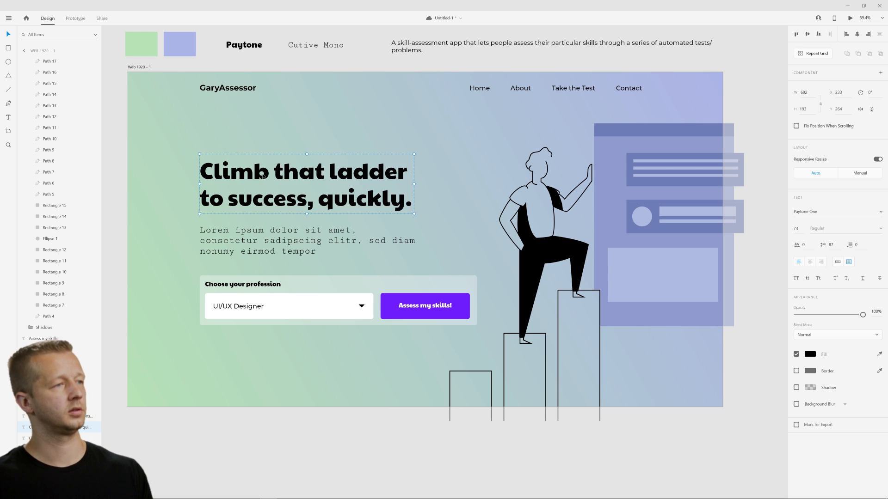
pyautogui.click(475, 162)
# Remove ", quickly." from the end of the hero headline.
pyautogui.doubleClick(330, 200)
pyautogui.click(330, 199)
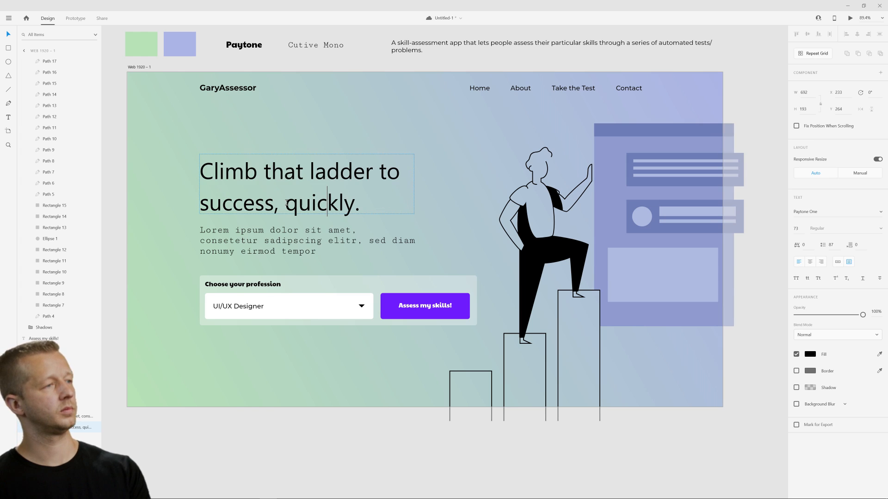
pyautogui.moveTo(273, 203); pyautogui.dragTo(390, 202)
pyautogui.press('BackSpace')
pyautogui.press('Escape')
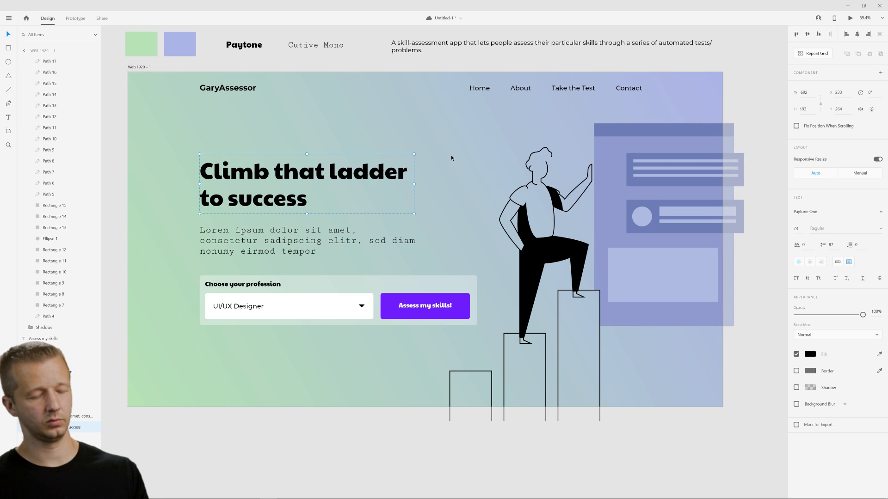
# Change "that" to "the" in the headline so it reads "Climb the ladder to success".
pyautogui.doubleClick(296, 172)
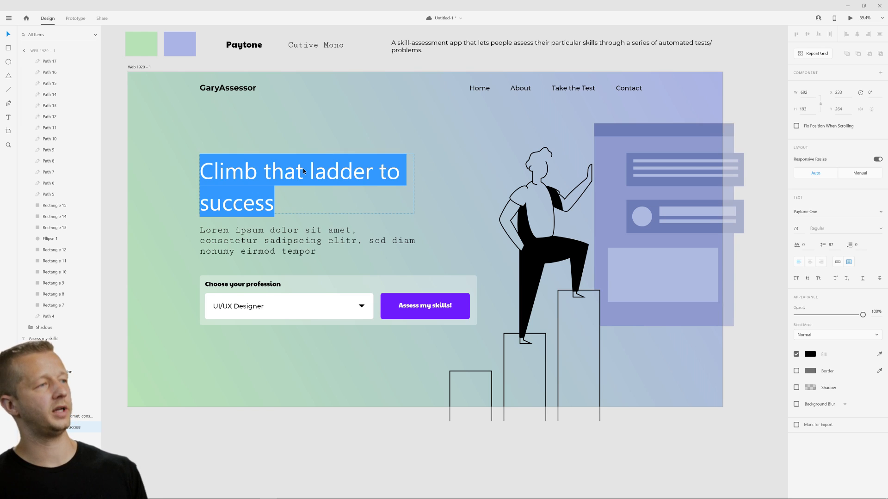
pyautogui.click(309, 172)
pyautogui.doubleClick(291, 173)
pyautogui.write('the')
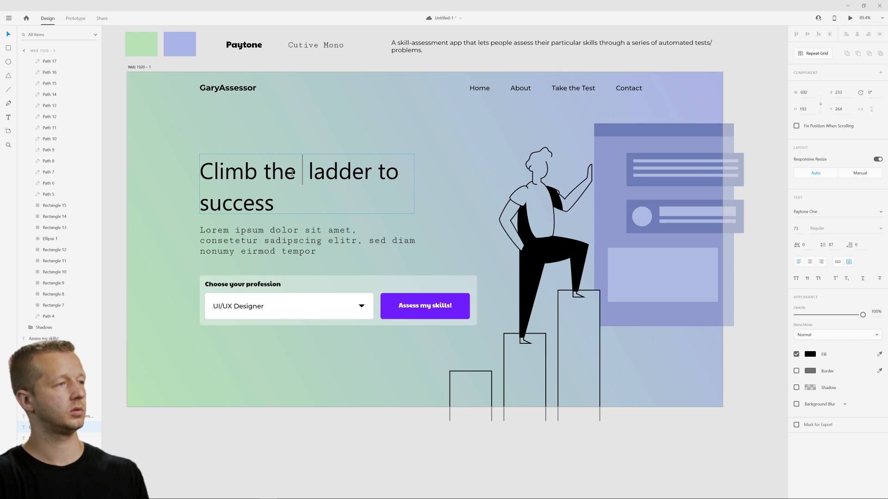
pyautogui.click(456, 145)
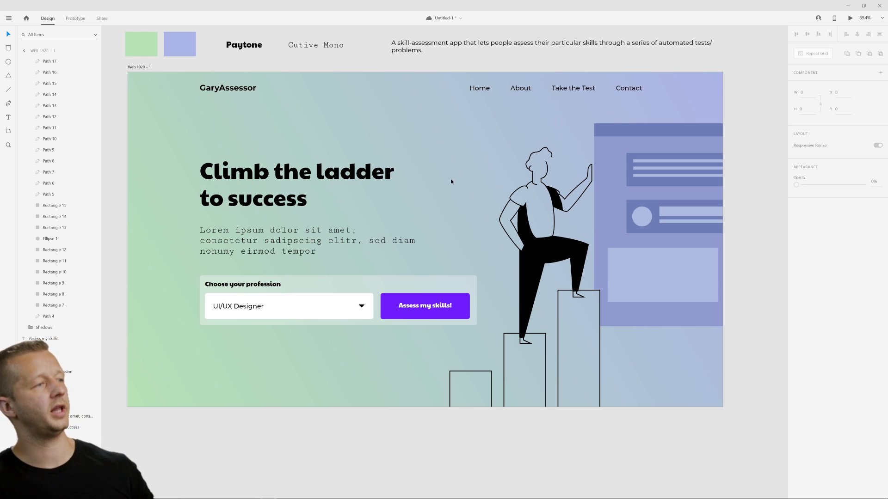
# Try "We provide you and employers with the tools to" in place of the hero's placeholder paragraph.
pyautogui.doubleClick(305, 243)
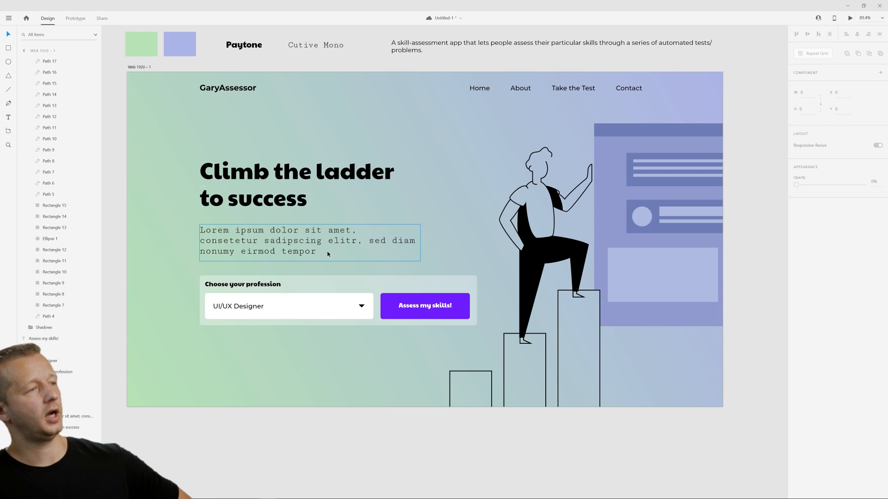
pyautogui.tripleClick(304, 241)
pyautogui.doubleClick(304, 241)
pyautogui.click(304, 242)
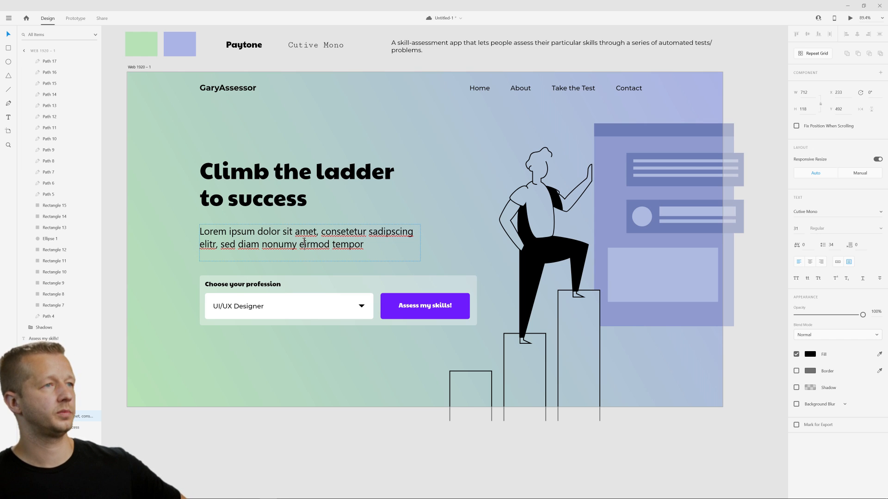
pyautogui.doubleClick(304, 241)
pyautogui.click(304, 241)
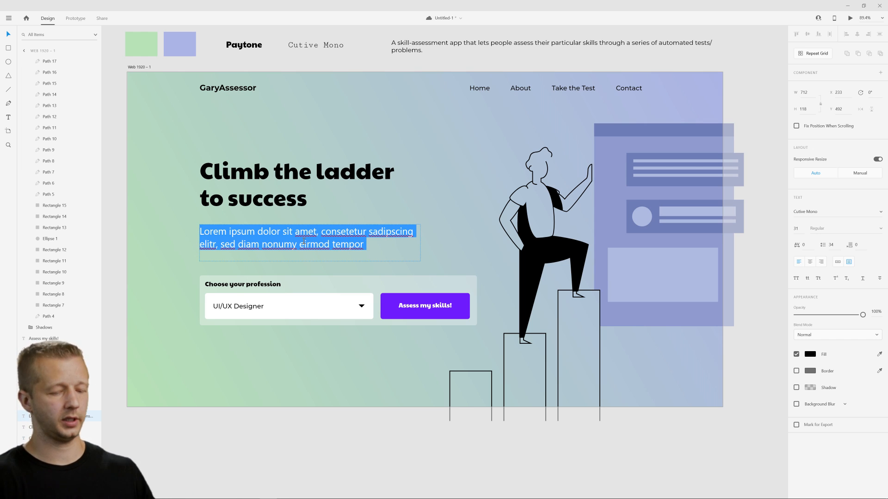
pyautogui.write('A sk')
pyautogui.press('BackSpace')
pyautogui.press('BackSpace')
pyautogui.press('BackSpace')
pyautogui.press('BackSpace')
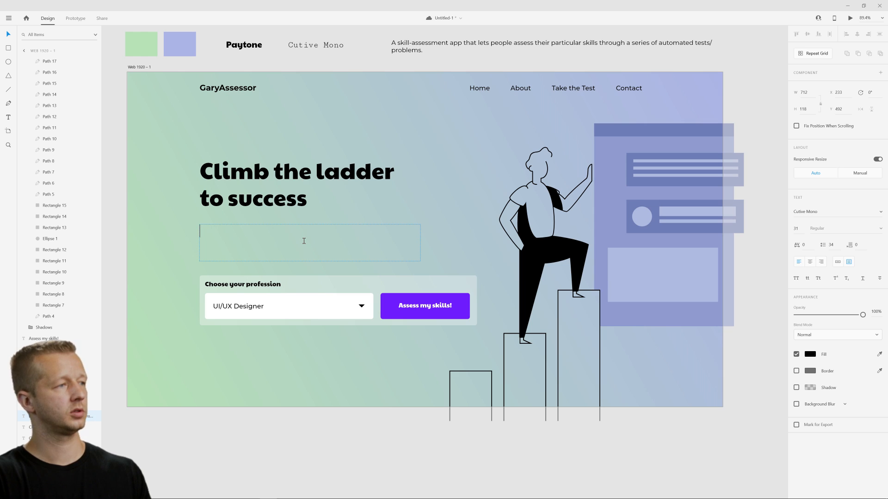
pyautogui.write('We provide y')
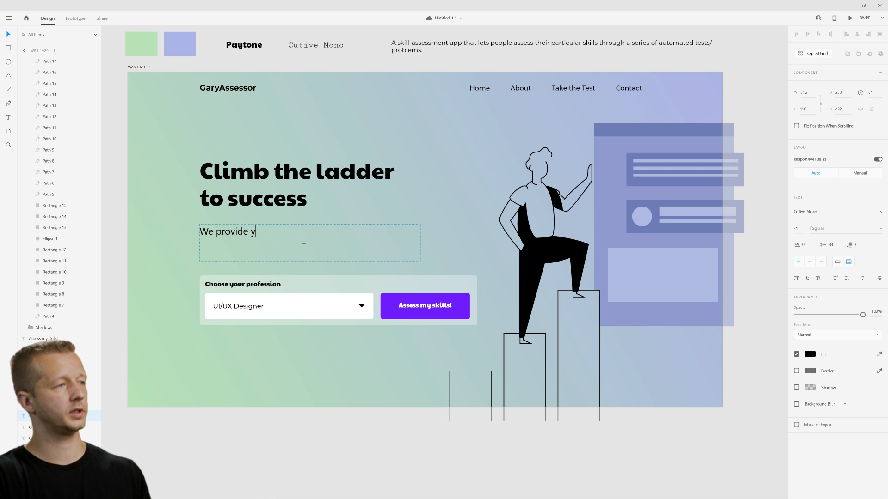
pyautogui.write('ou with the too')
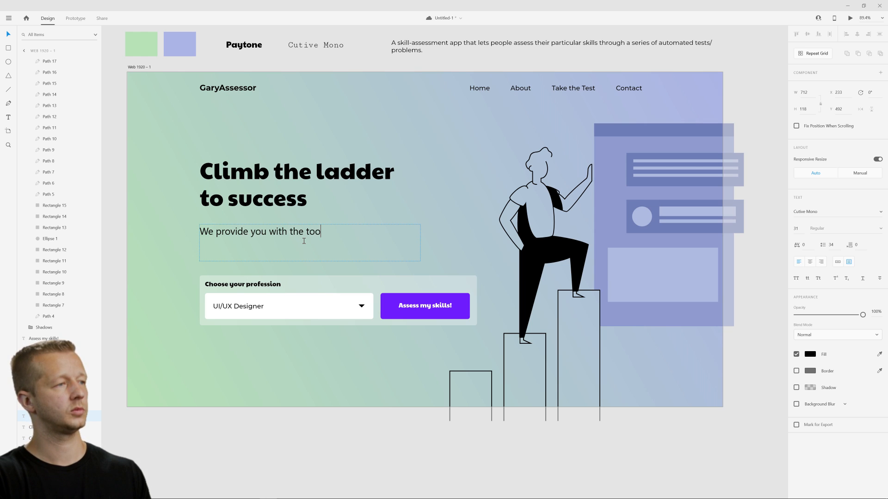
pyautogui.press('BackSpace')
pyautogui.press('BackSpace')
pyautogui.press('BackSpace')
pyautogui.press('BackSpace')
pyautogui.press('BackSpace')
pyautogui.press('BackSpace')
pyautogui.press('BackSpace')
pyautogui.press('BackSpace')
pyautogui.press('BackSpace')
pyautogui.press('BackSpace')
pyautogui.press('BackSpace')
pyautogui.press('BackSpace')
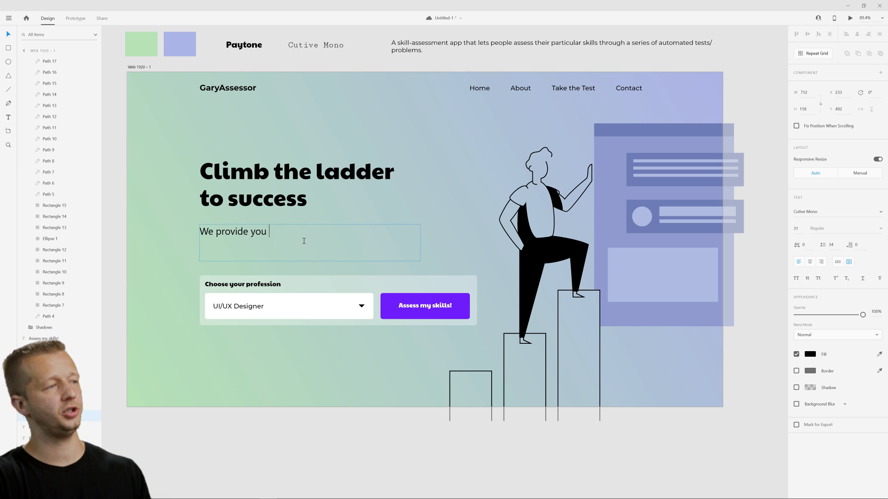
pyautogui.write('and employers with th')
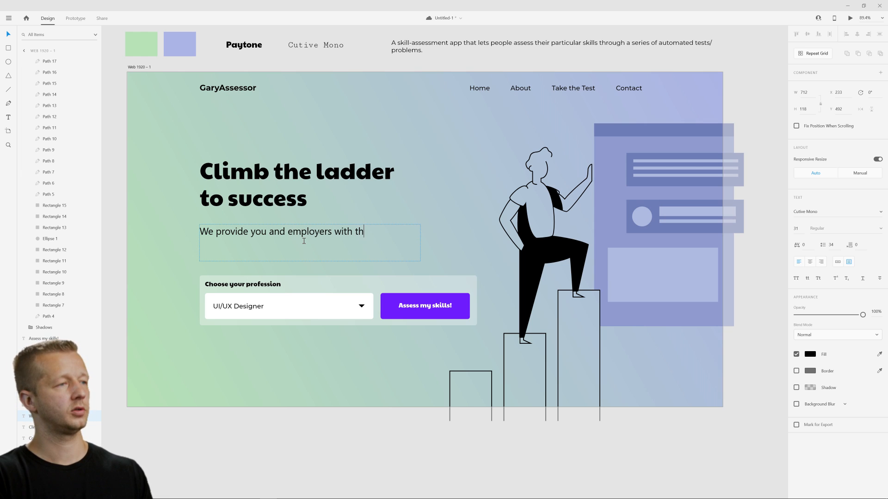
pyautogui.write('e tools to')
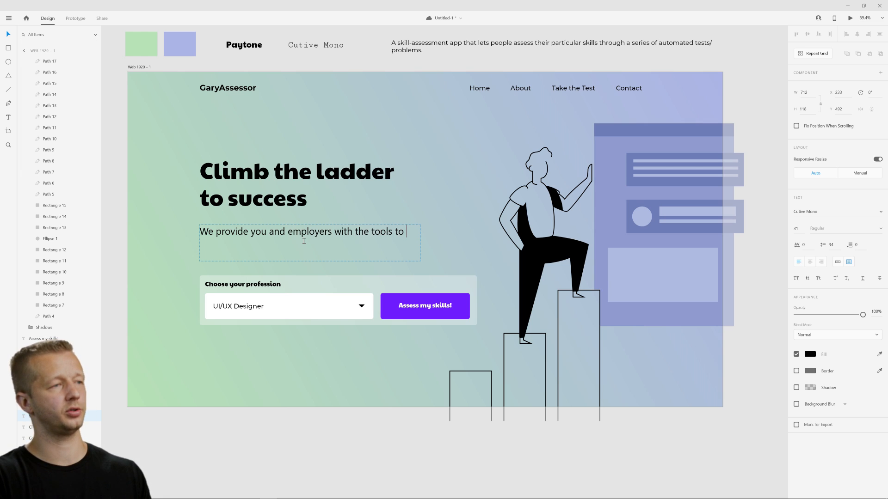
# Replace the hero paragraph text with "Take our lightening fast skill assessement to get matched up with employers today!".
pyautogui.hotkey('ctrl', 'a')
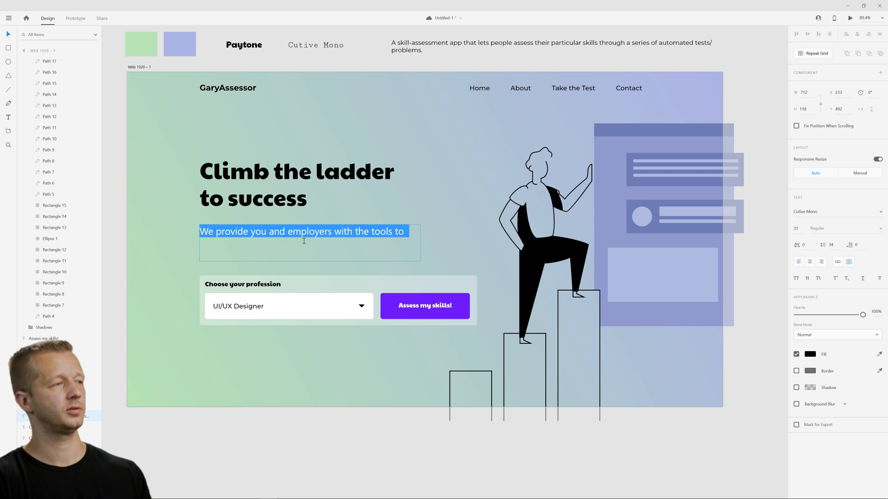
pyautogui.write('Take our')
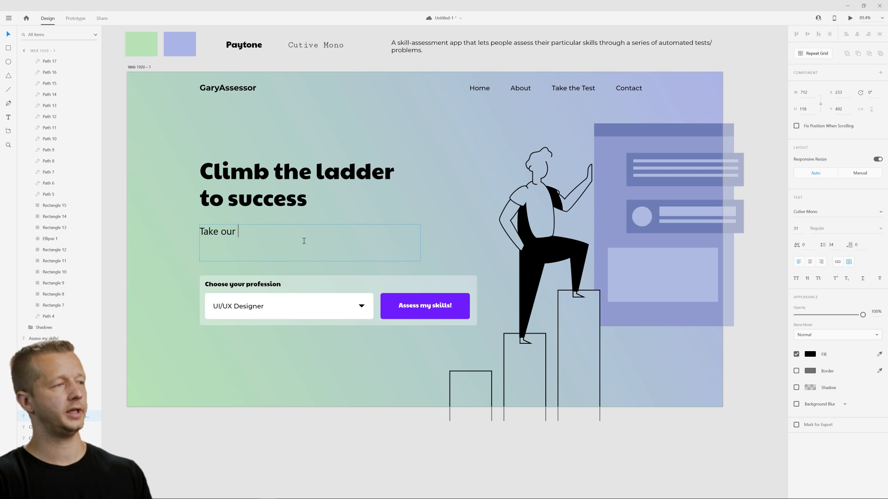
pyautogui.write(' lightening fast')
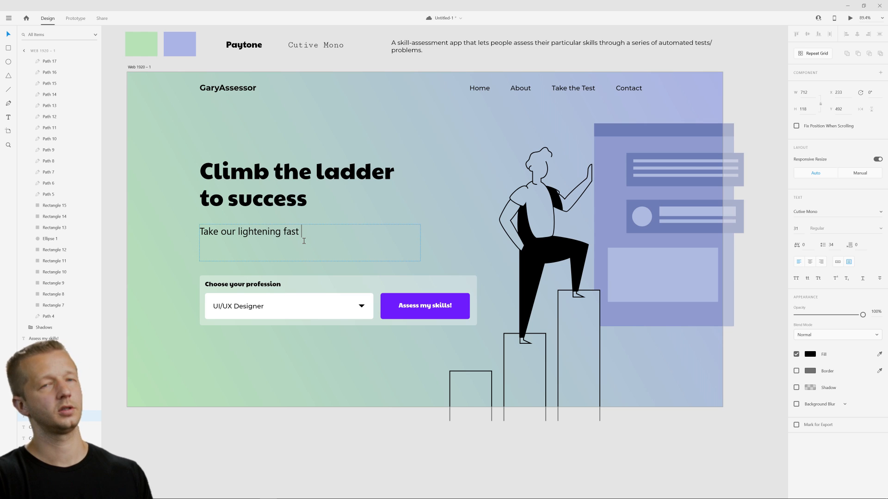
pyautogui.write(' skill asse')
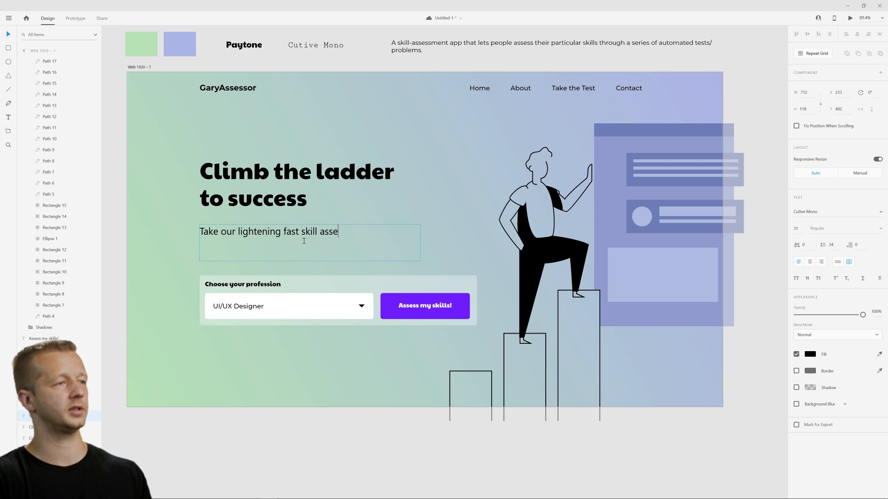
pyautogui.write('ssemt')
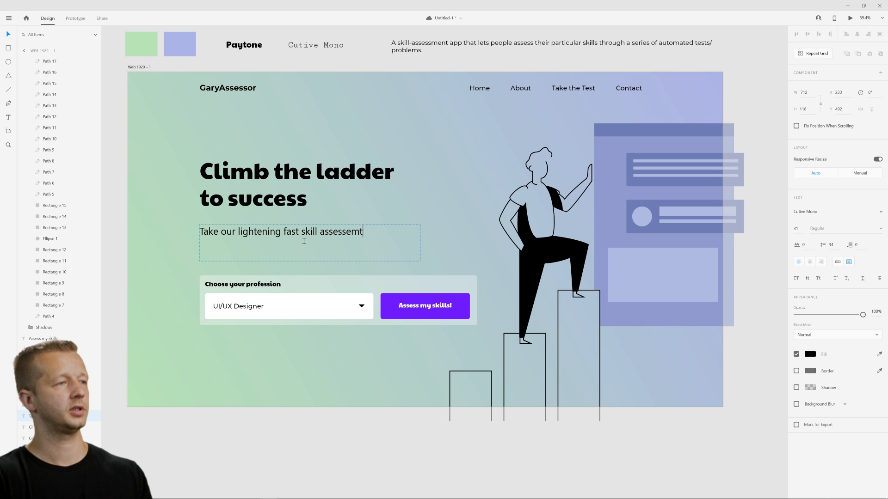
pyautogui.press('BackSpace')
pyautogui.write('ent to get ')
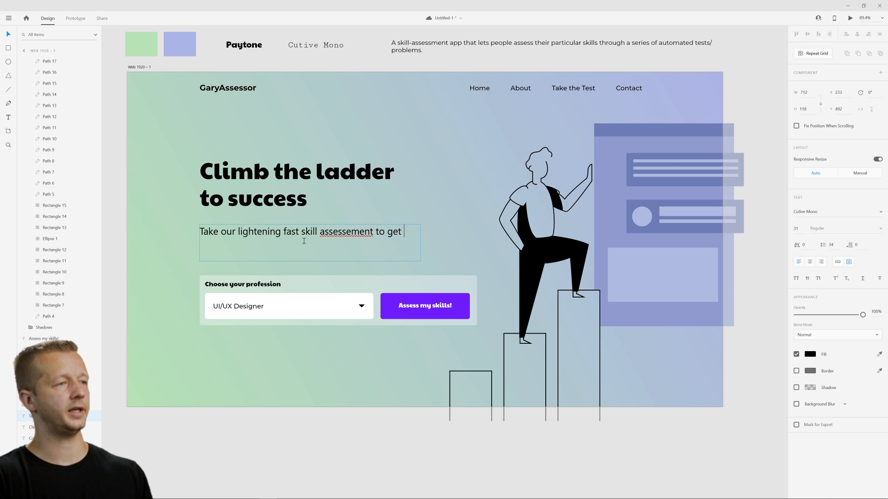
pyautogui.write('matched up with ')
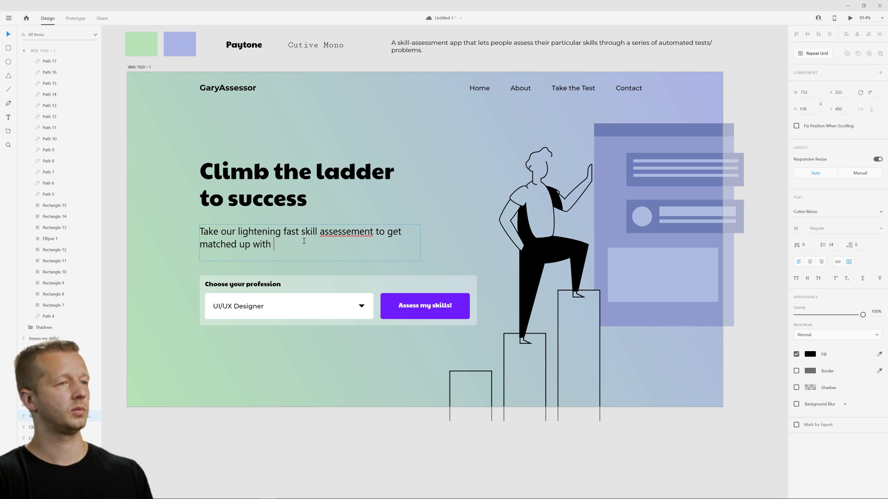
pyautogui.write('thos')
pyautogui.press('BackSpace')
pyautogui.press('BackSpace')
pyautogui.press('BackSpace')
pyautogui.press('BackSpace')
pyautogui.write('em')
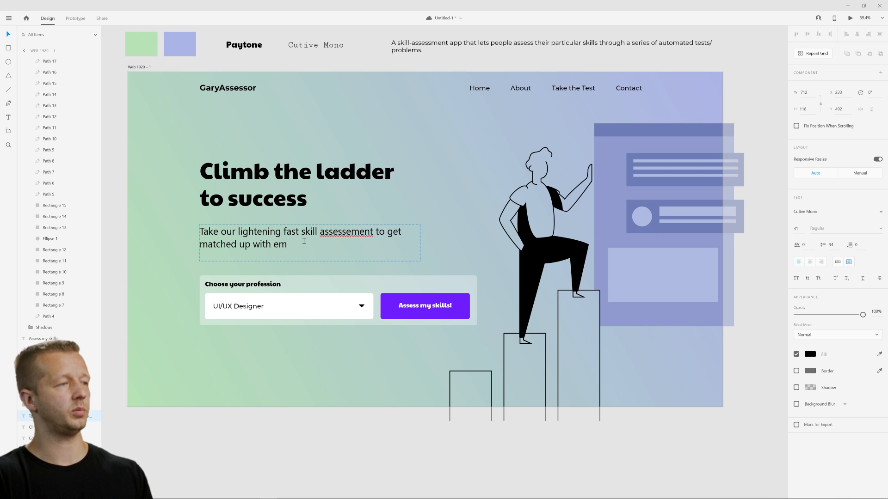
pyautogui.write('ployers today')
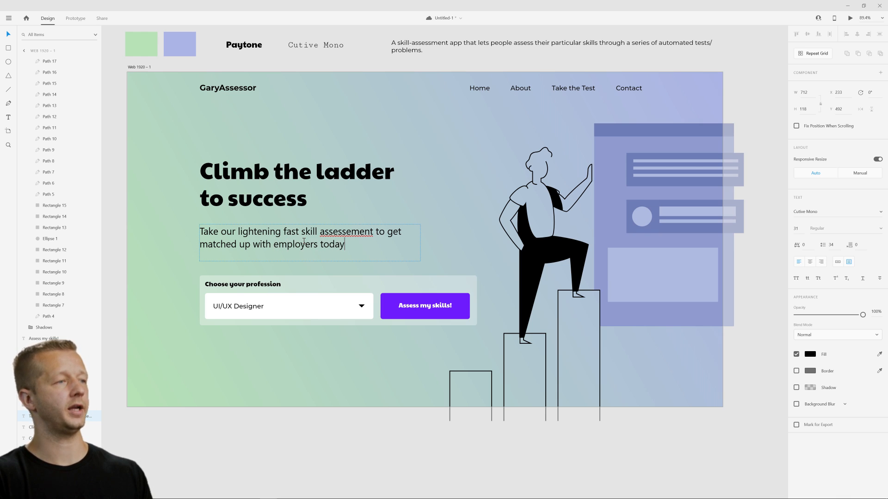
pyautogui.write('!')
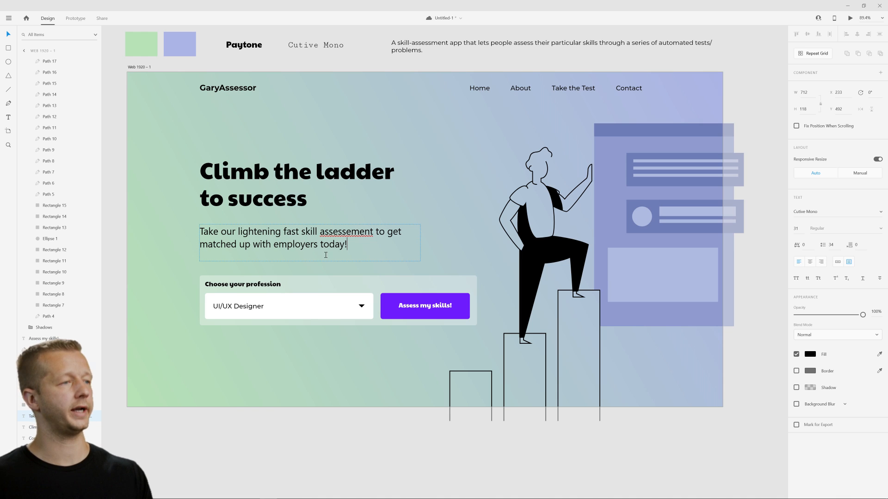
# Correct the misspelled word in the hero paragraph to "assessment" and finish editing the text.
pyautogui.rightClick(353, 235)
pyautogui.click(344, 175)
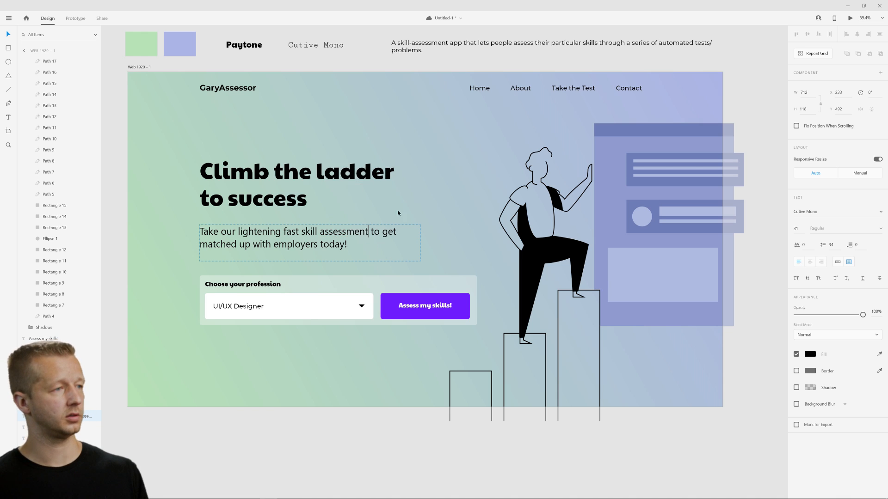
pyautogui.press('Escape')
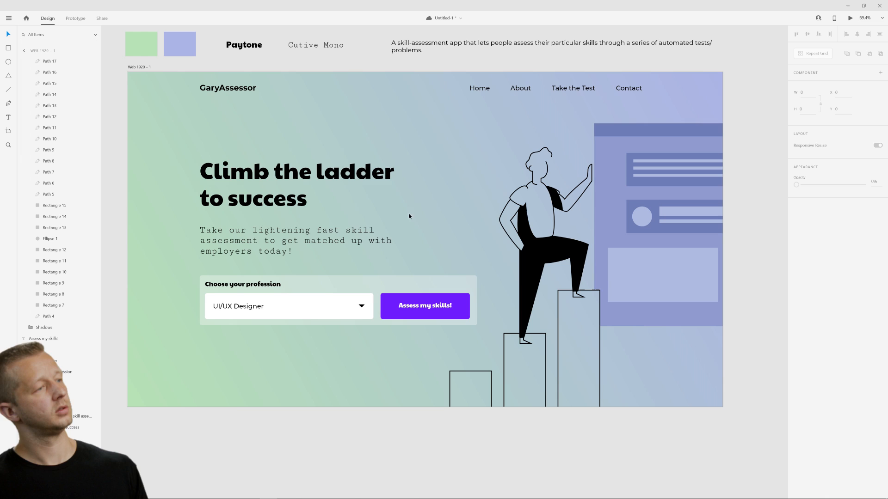
# Set the hero paragraph's line spacing to 38.
pyautogui.click(831, 245)
pyautogui.press('Up')
pyautogui.press('Up')
pyautogui.press('Up')
pyautogui.press('Up')
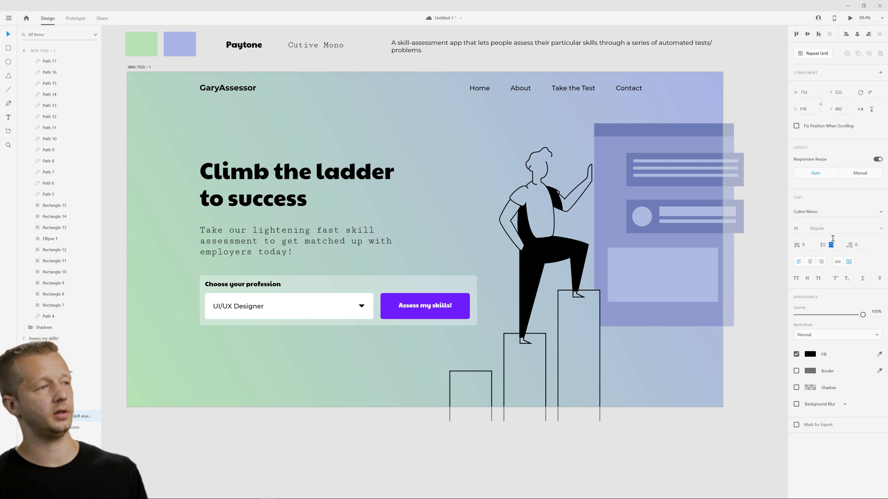
pyautogui.click(443, 240)
# Move the hero paragraph up to about Y 466 and shift the whole profession form slightly down.
pyautogui.moveTo(351, 239); pyautogui.dragTo(325, 234)
pyautogui.click(419, 204)
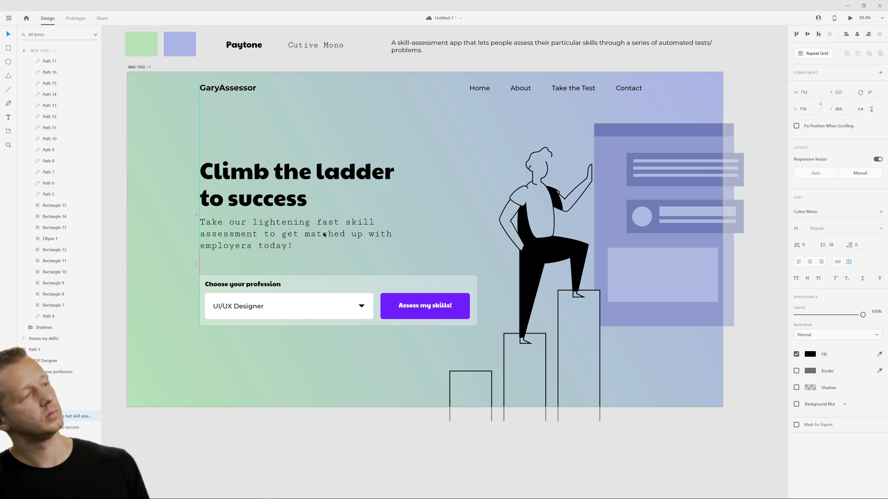
pyautogui.click(418, 207)
pyautogui.moveTo(172, 275); pyautogui.dragTo(420, 317)
pyautogui.click(448, 206)
# Tighten the line spacing of the headline "Climb the ladder to success".
pyautogui.click(279, 176)
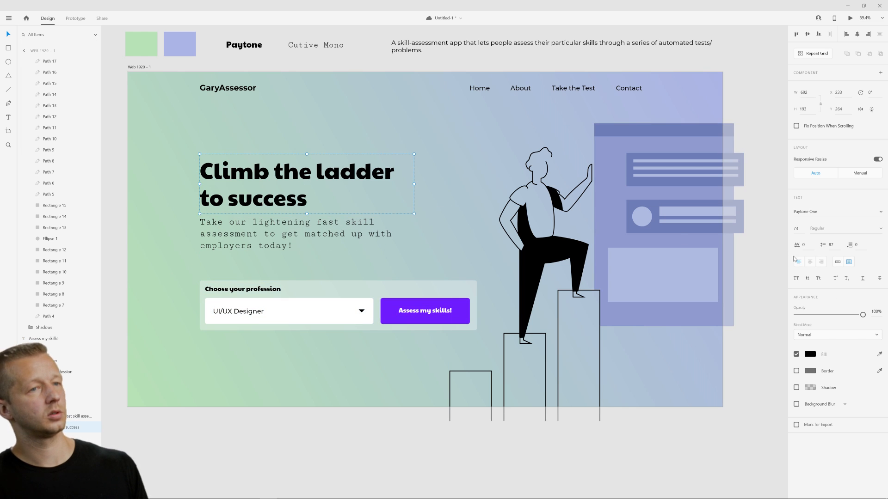
pyautogui.click(833, 246)
pyautogui.press('Down')
pyautogui.press('Down')
pyautogui.press('Down')
pyautogui.press('Down')
pyautogui.press('Down')
pyautogui.press('Down')
pyautogui.press('Down')
pyautogui.press('Down')
pyautogui.press('Down')
pyautogui.press('Down')
pyautogui.press('Down')
pyautogui.press('Down')
pyautogui.press('Down')
pyautogui.press('Down')
pyautogui.press('Down')
pyautogui.press('Down')
pyautogui.press('Down')
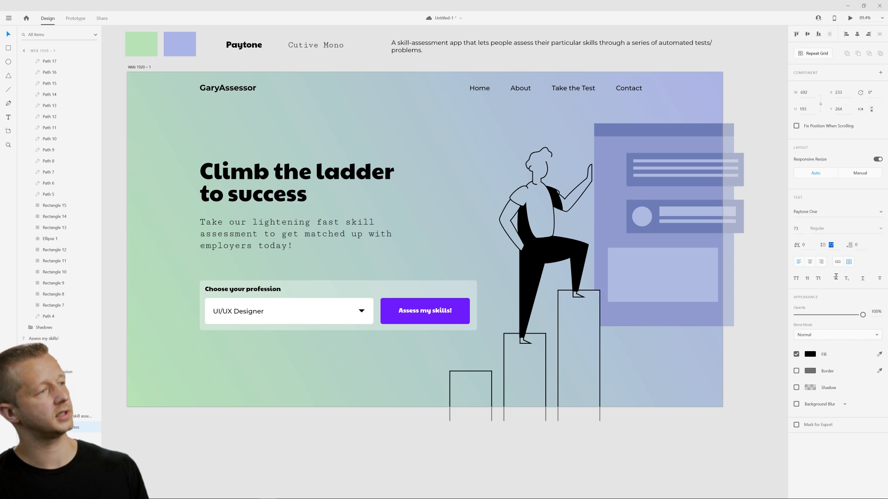
pyautogui.click(392, 261)
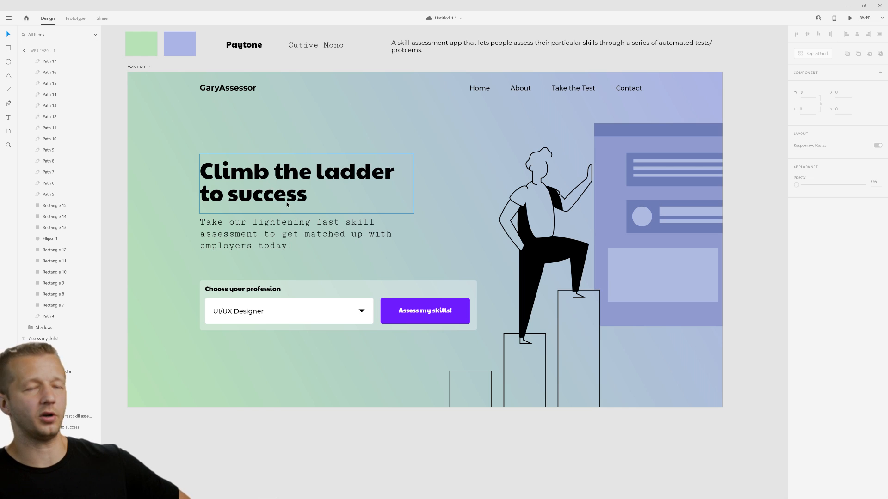
# Try shifting the hero paragraph to about X 240, and undo the shift.
pyautogui.moveTo(298, 236); pyautogui.dragTo(306, 254)
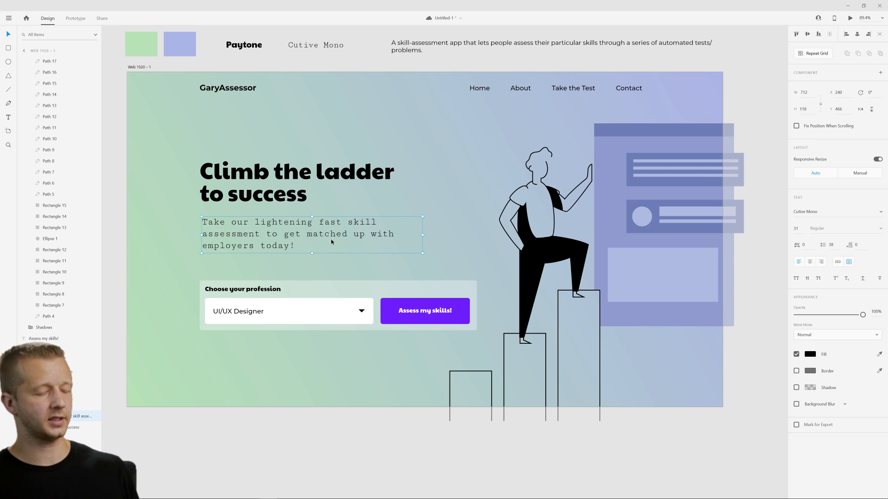
pyautogui.hotkey('ctrl', 'z')
pyautogui.click(434, 184)
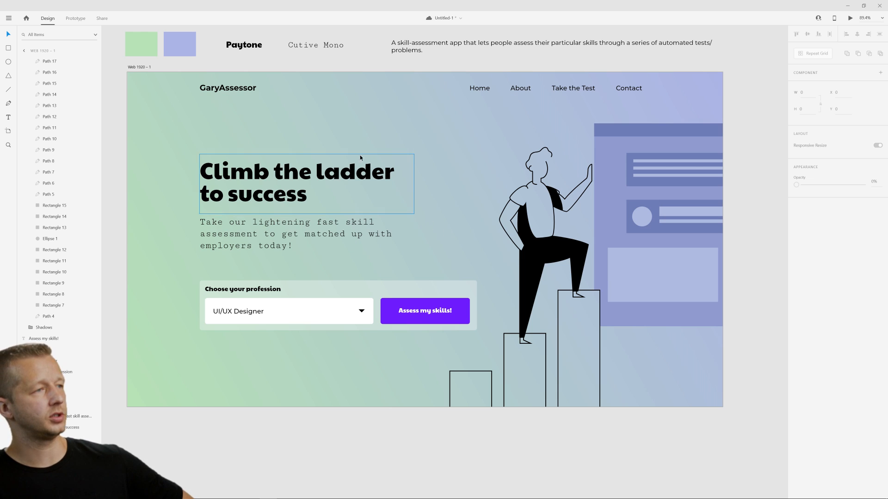
# Extend the Web 1920 artboard downward to a height of about 2228.
pyautogui.click(138, 67)
pyautogui.scroll(-5, 497, 307)
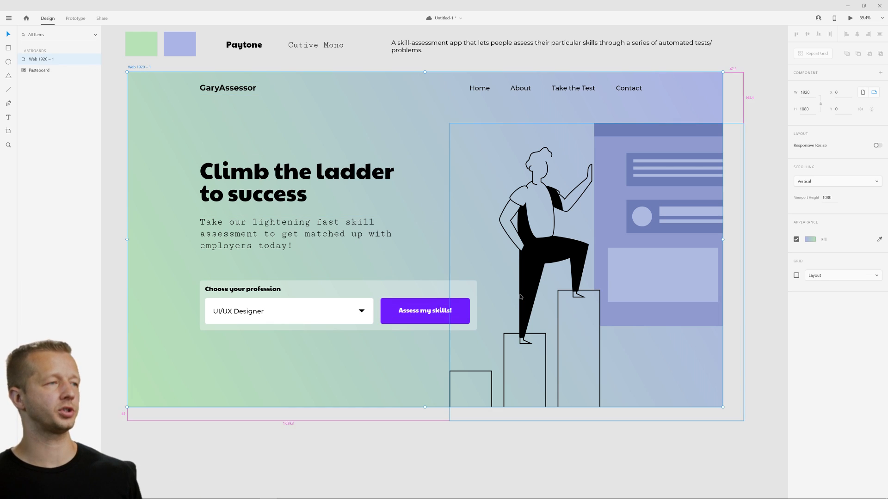
pyautogui.moveTo(456, 282); pyautogui.dragTo(460, 444)
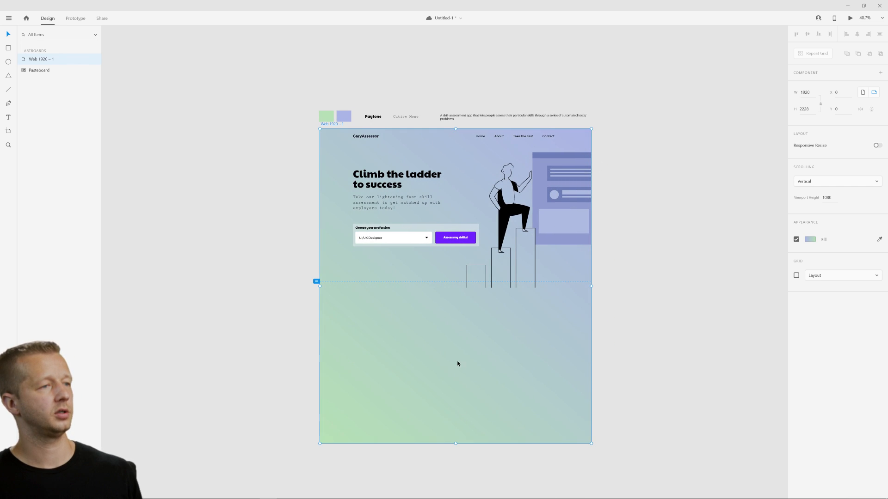
pyautogui.scroll(2, 462, 341)
pyautogui.scroll(-1, 463, 341)
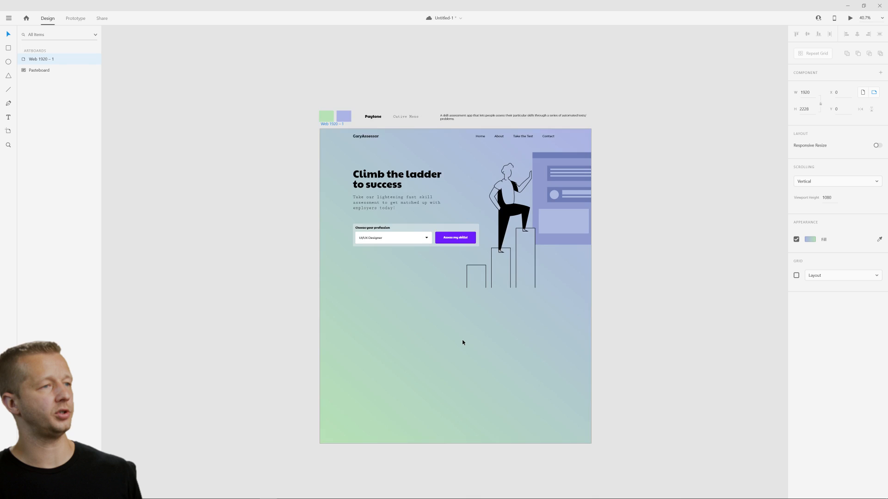
# Draw a white full-width rectangle about 1920 by 843 below the hero, starting at about Y 1076.
pyautogui.scroll(2, 462, 341)
pyautogui.moveTo(463, 299); pyautogui.dragTo(454, 338)
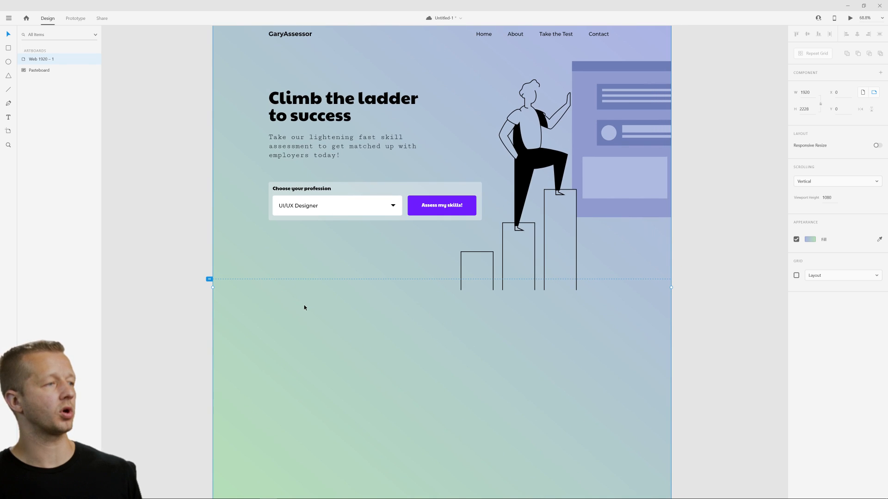
pyautogui.click(8, 47)
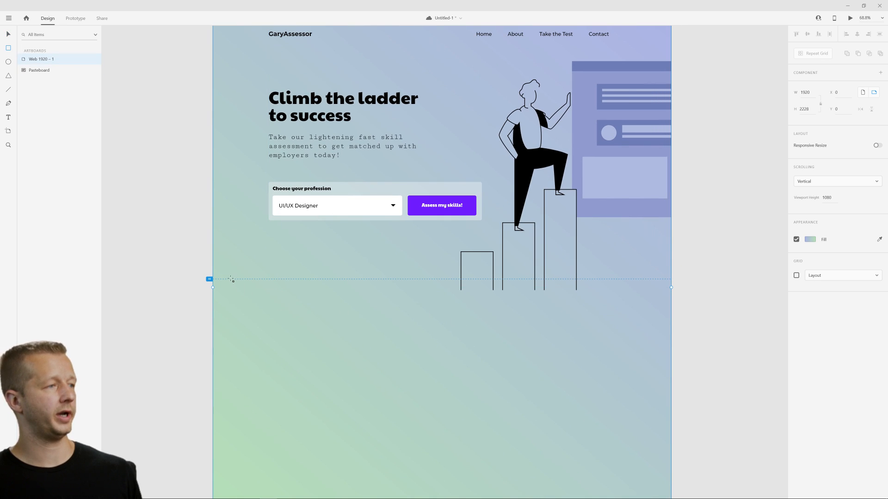
pyautogui.moveTo(213, 280); pyautogui.dragTo(672, 481)
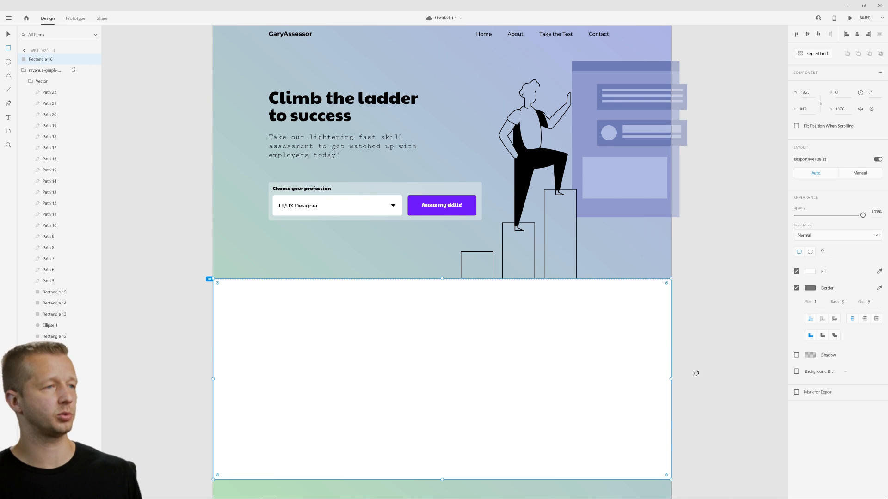
pyautogui.scroll(-3, 693, 371)
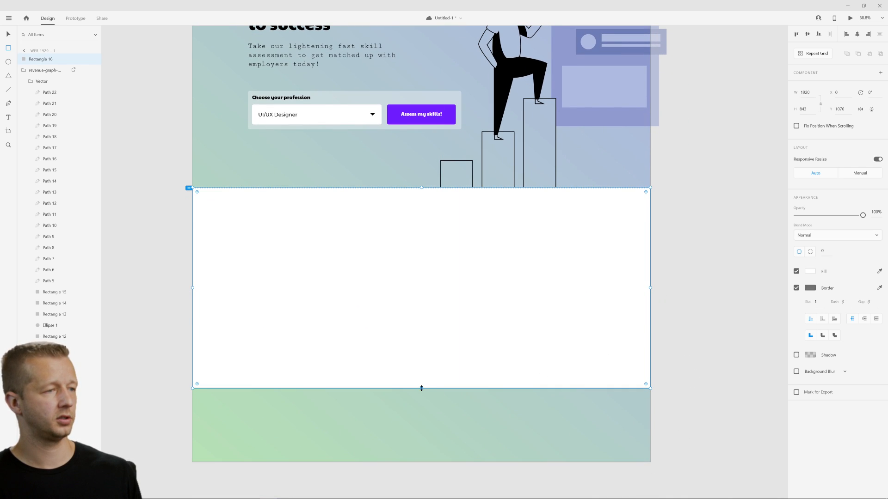
# Extend the white rectangle below the hero to a height of about 1159 and remove its border.
pyautogui.moveTo(421, 388); pyautogui.dragTo(422, 463)
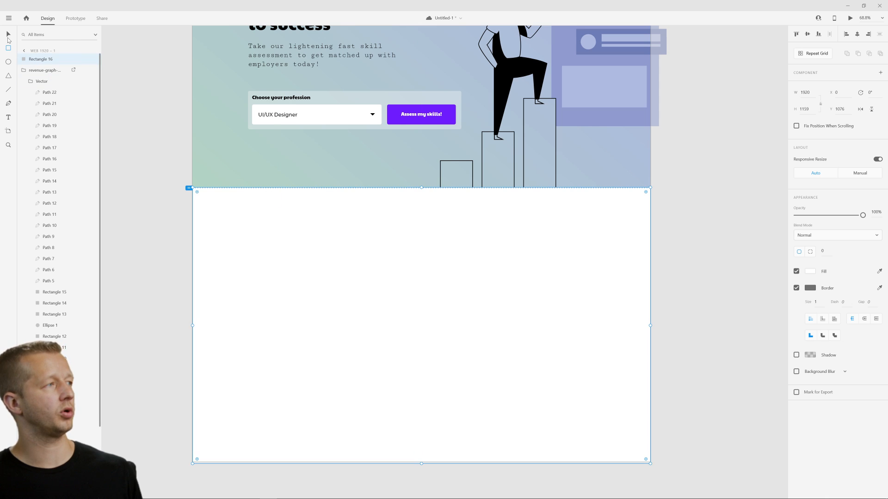
pyautogui.click(8, 36)
pyautogui.click(148, 115)
pyautogui.scroll(3, 174, 161)
pyautogui.moveTo(182, 144); pyautogui.dragTo(152, 179)
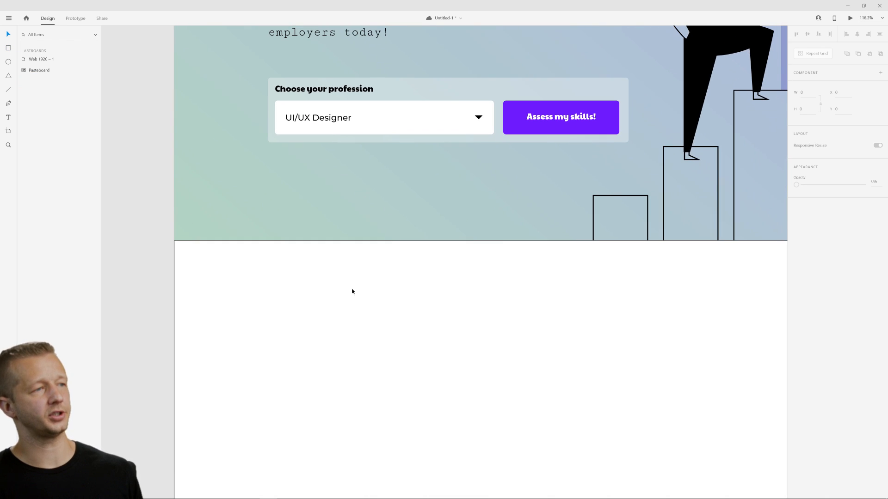
pyautogui.click(352, 291)
pyautogui.click(796, 288)
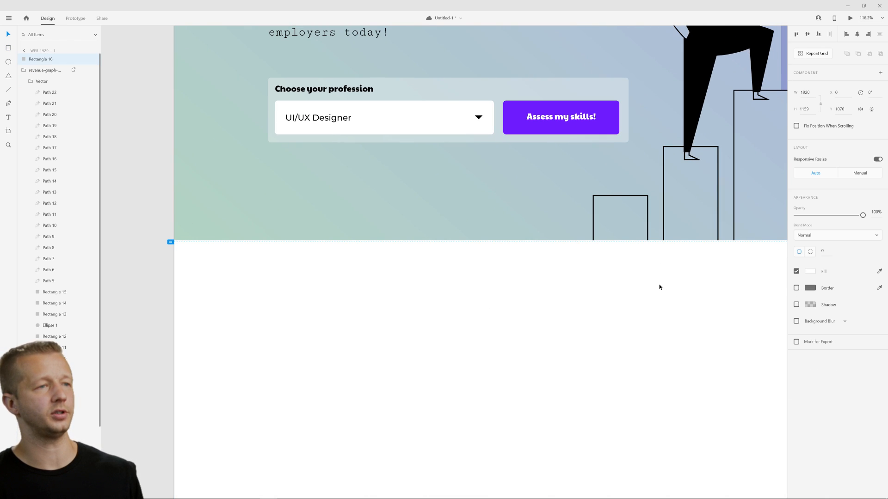
# Fill the rectangle below the hero with the muted blue sampled from the darker bars of the hero's window illustration.
pyautogui.scroll(-4, 660, 287)
pyautogui.moveTo(665, 290); pyautogui.dragTo(541, 281)
pyautogui.moveTo(331, 266); pyautogui.dragTo(318, 479)
pyautogui.click(281, 372)
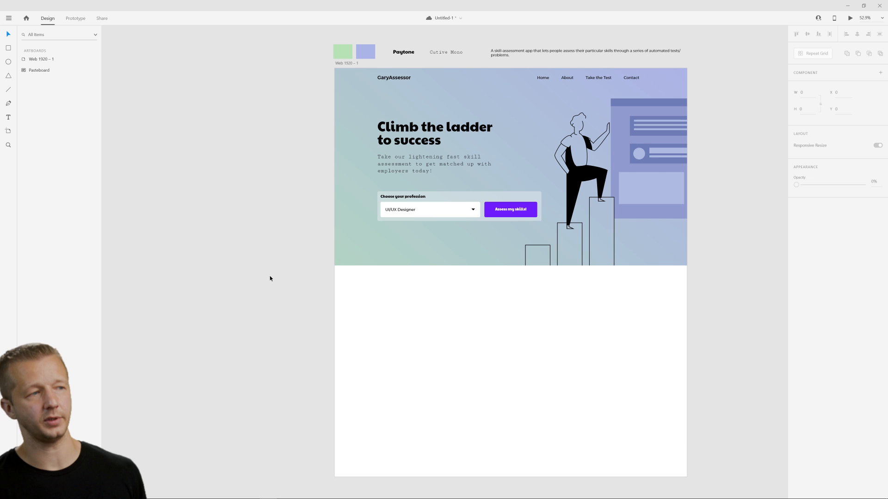
pyautogui.moveTo(321, 214); pyautogui.dragTo(241, 248)
pyautogui.click(374, 336)
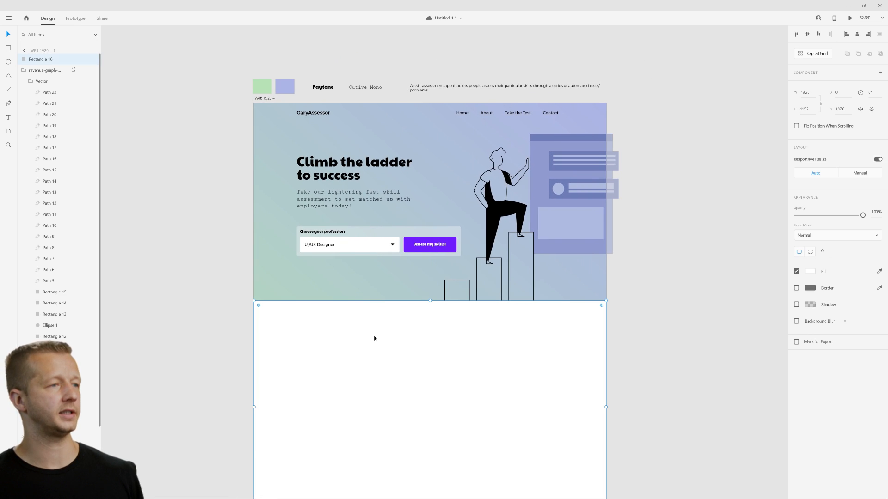
pyautogui.scroll(3, 444, 328)
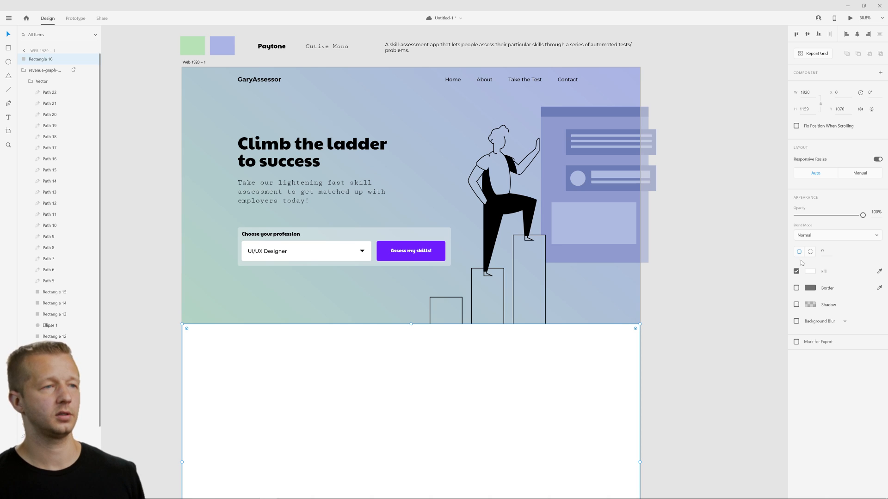
pyautogui.press('i')
pyautogui.click(573, 190)
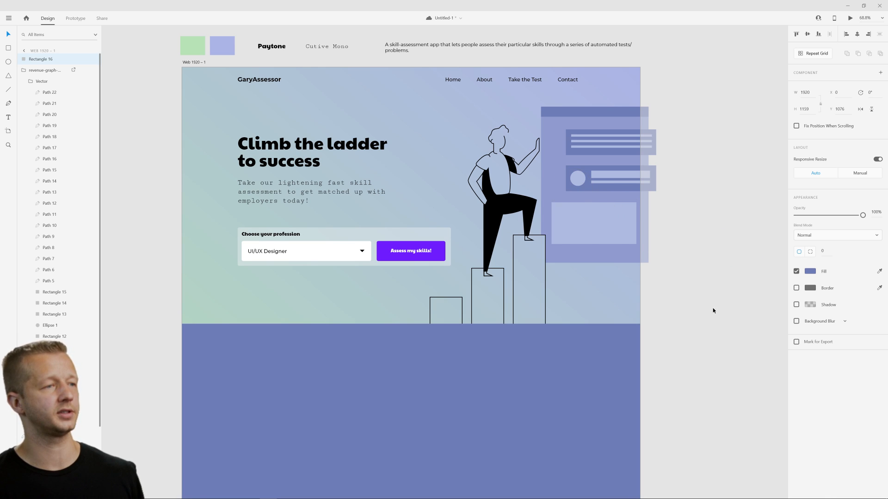
# Try the saved light green swatch as the lower section's fill, and undo it.
pyautogui.click(660, 387)
pyautogui.moveTo(478, 357); pyautogui.dragTo(462, 341)
pyautogui.click(520, 328)
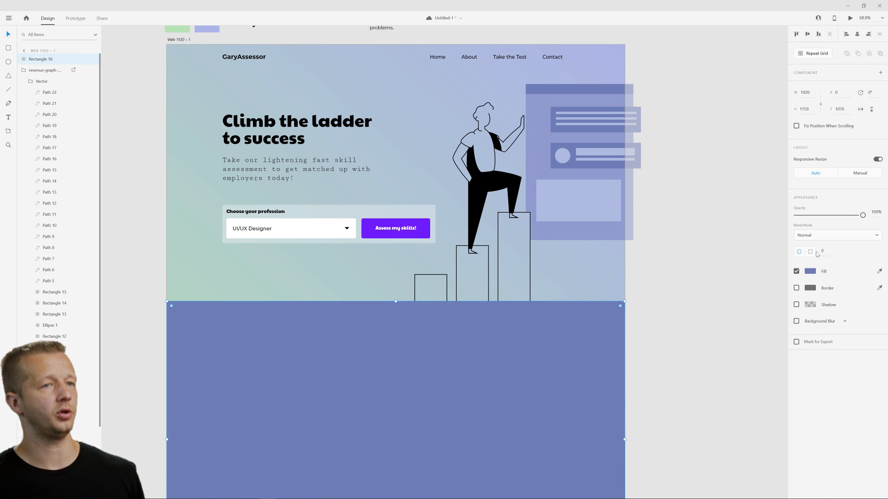
pyautogui.click(809, 272)
pyautogui.click(746, 318)
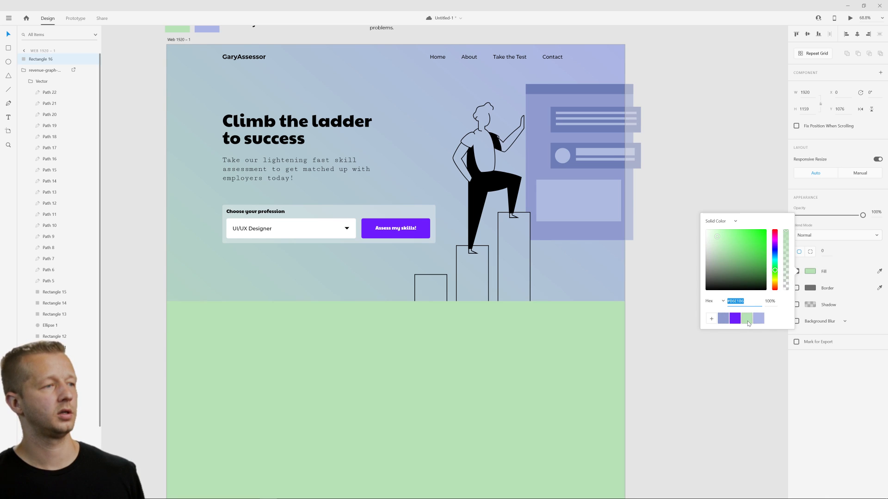
pyautogui.click(327, 287)
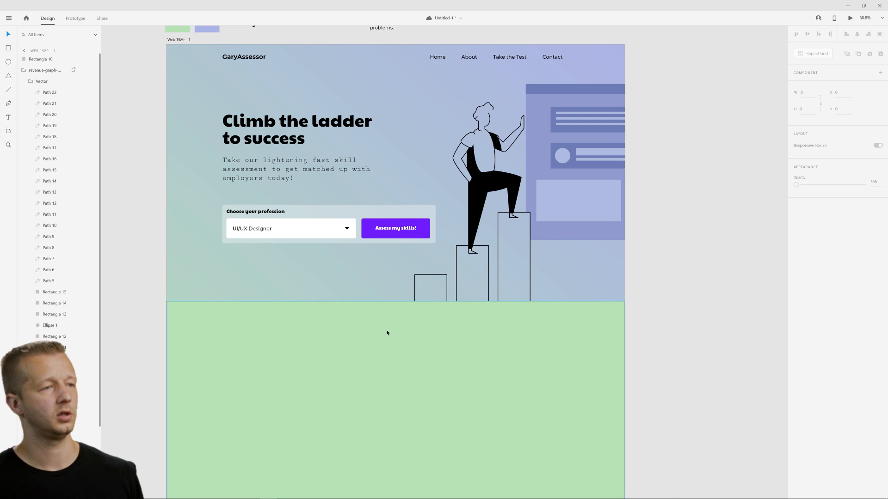
pyautogui.hotkey('ctrl', 'z')
# Darken the lower section's blue fill to a deep, desaturated navy.
pyautogui.click(641, 331)
pyautogui.click(534, 371)
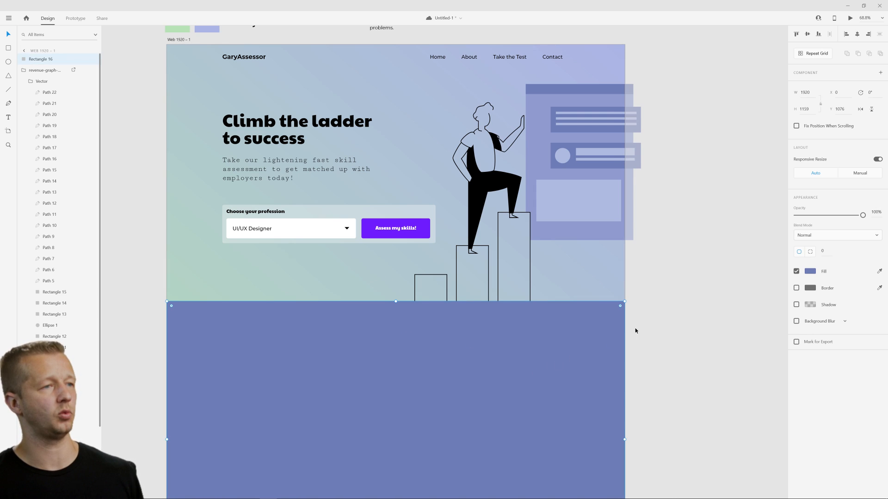
pyautogui.click(810, 272)
pyautogui.moveTo(720, 278); pyautogui.dragTo(724, 273)
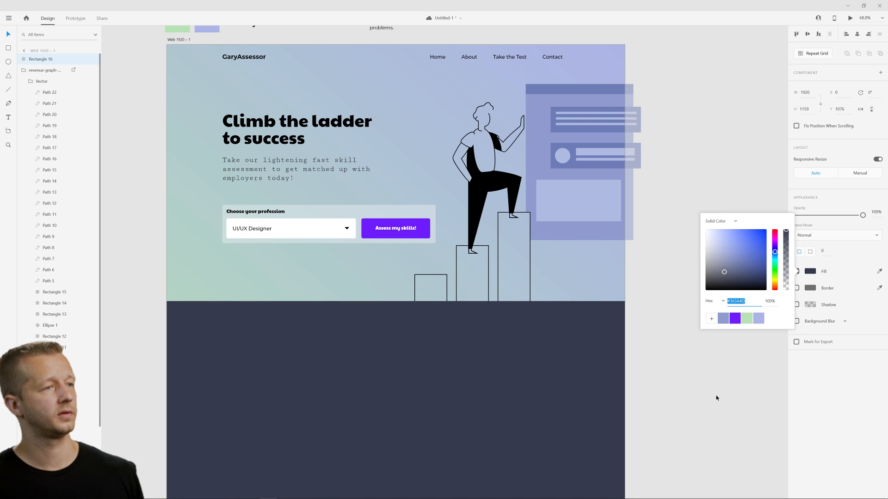
pyautogui.click(698, 351)
pyautogui.moveTo(697, 350); pyautogui.dragTo(717, 283)
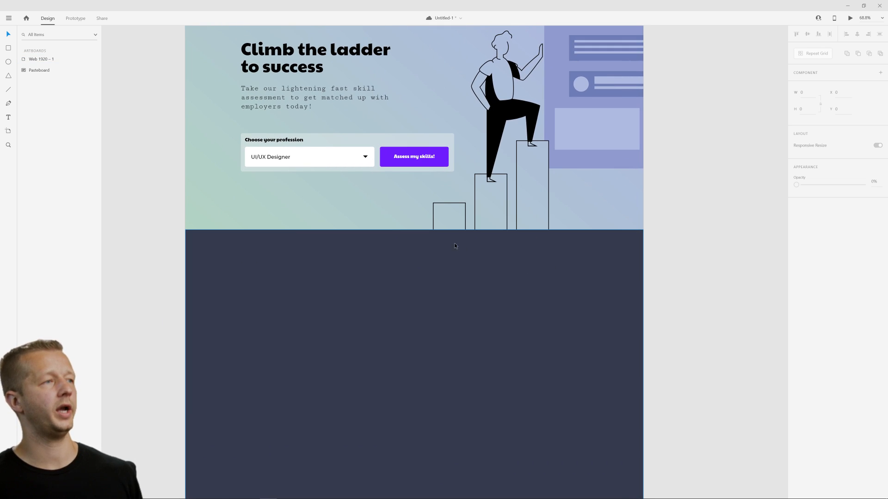
# Examine how the hero's layout and colours work together with the dark navy section below it.
pyautogui.moveTo(402, 170); pyautogui.dragTo(367, 272)
pyautogui.scroll(5, 345, 382)
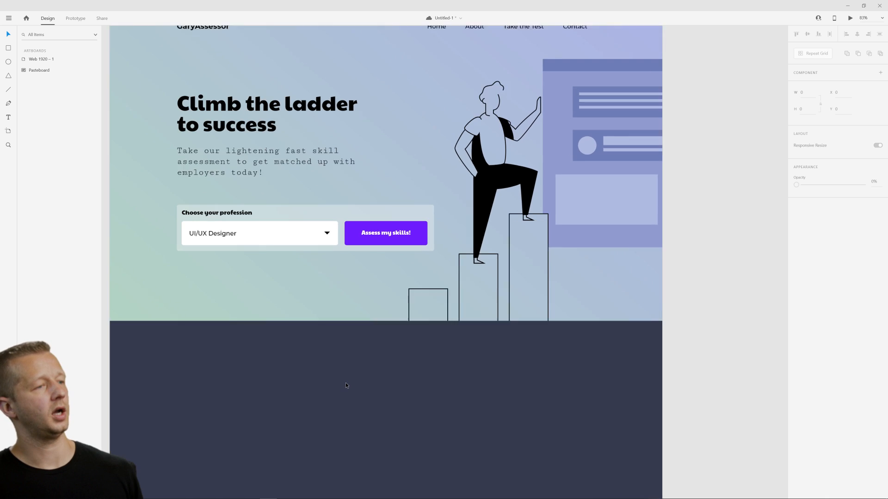
pyautogui.scroll(-5, 390, 369)
pyautogui.moveTo(422, 353); pyautogui.dragTo(411, 281)
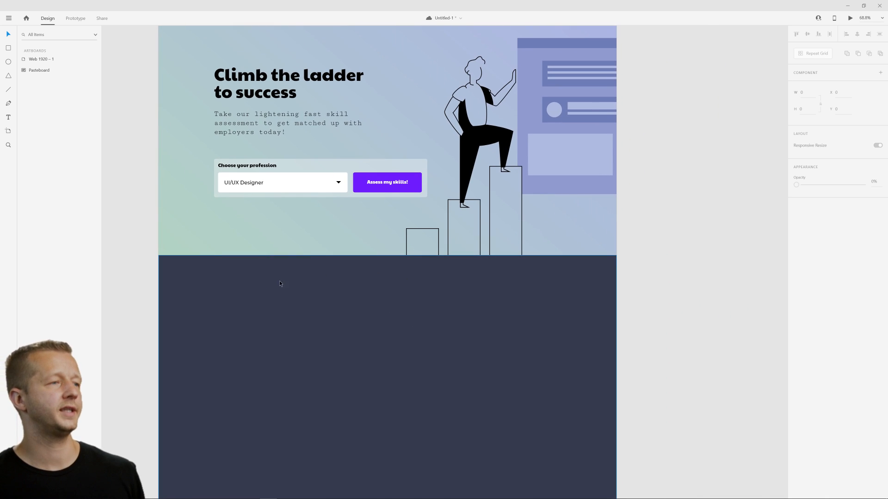
pyautogui.click(237, 181)
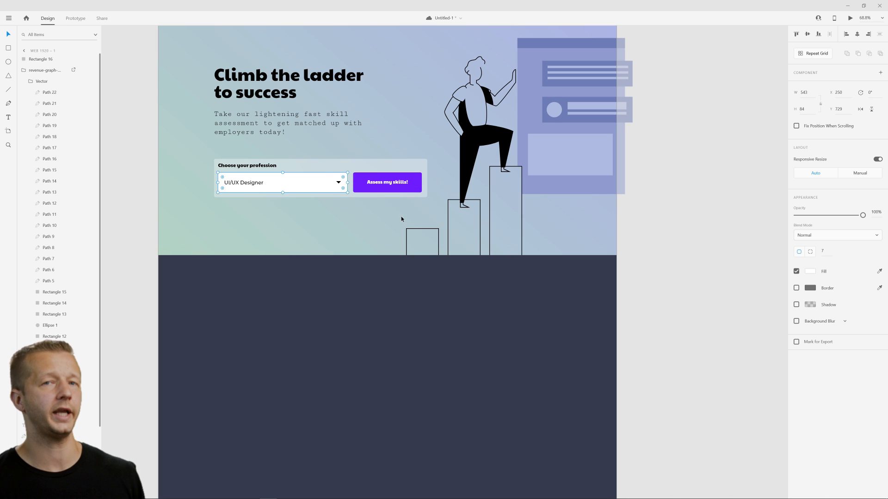
pyautogui.click(385, 301)
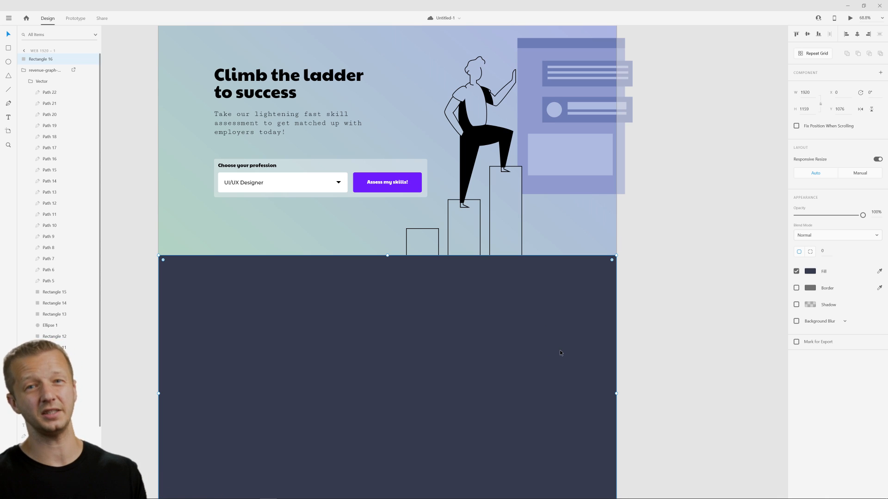
pyautogui.scroll(4, 522, 293)
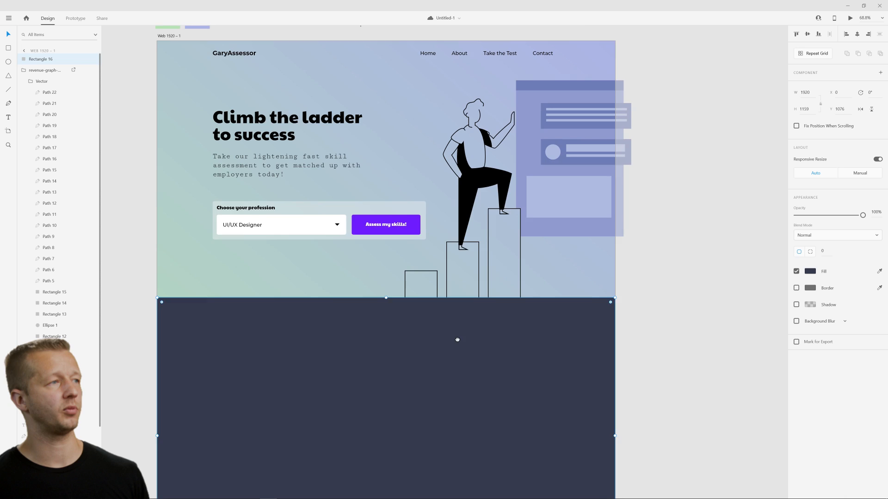
pyautogui.press('Escape')
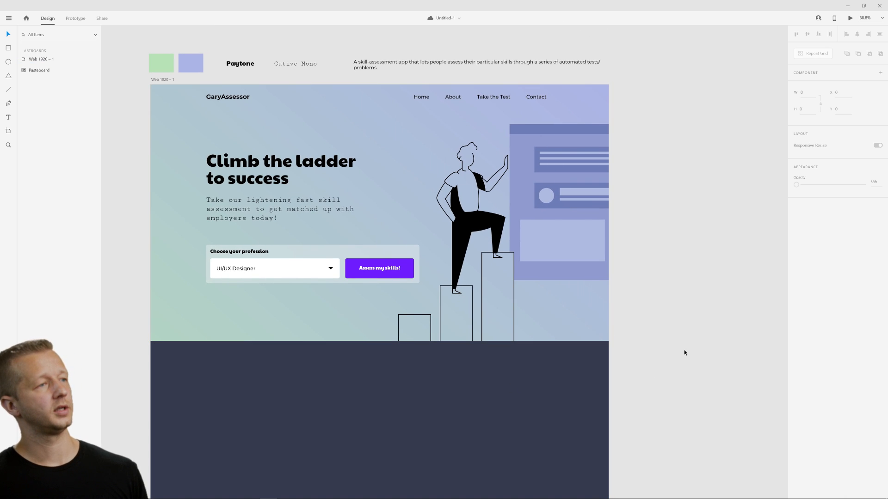
pyautogui.moveTo(478, 401); pyautogui.dragTo(502, 285)
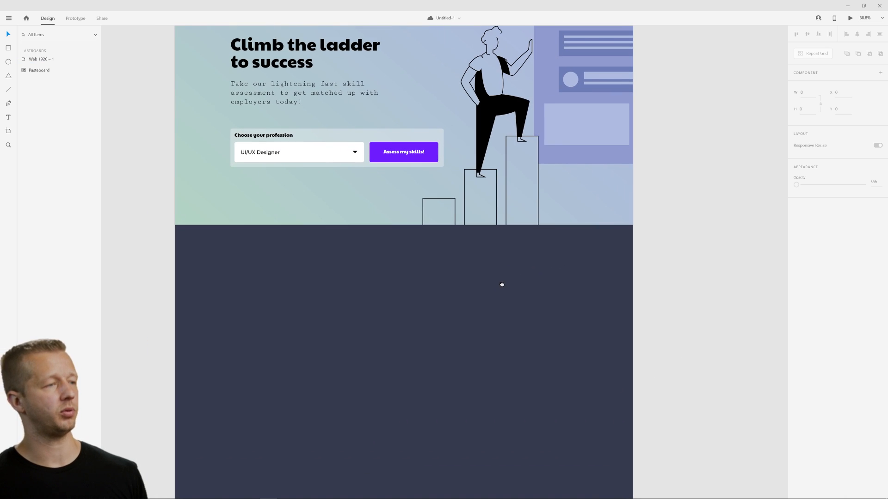
pyautogui.click(448, 312)
pyautogui.click(685, 271)
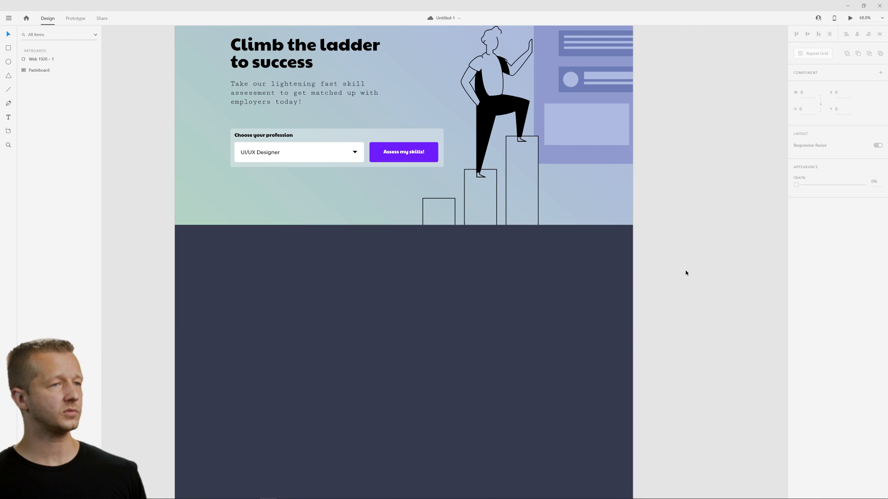
pyautogui.scroll(3, 362, 287)
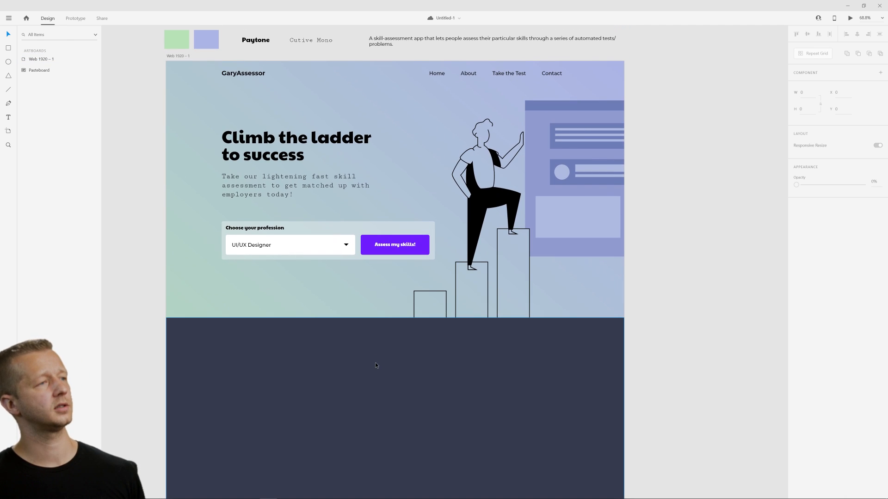
pyautogui.scroll(5, 354, 311)
pyautogui.scroll(-5, 378, 237)
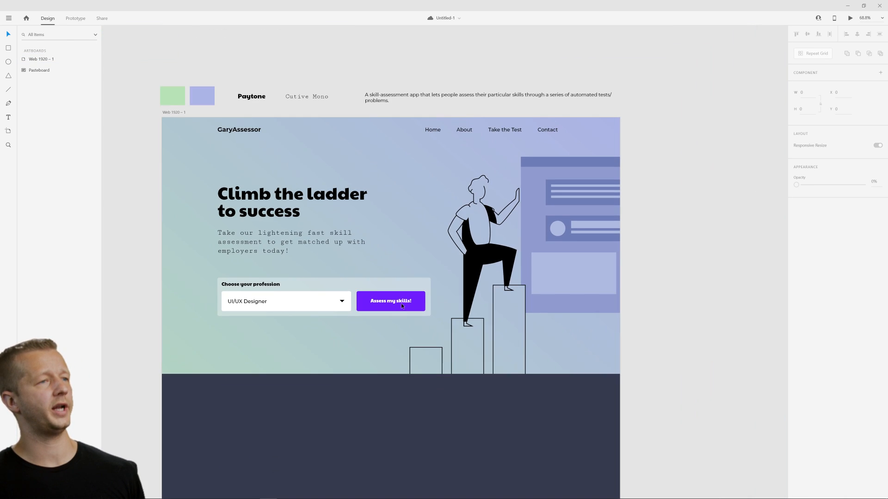
# Move the colour swatches, font samples and app description together farther above the artboard, to about Y -324.
pyautogui.moveTo(187, 49); pyautogui.dragTo(656, 104)
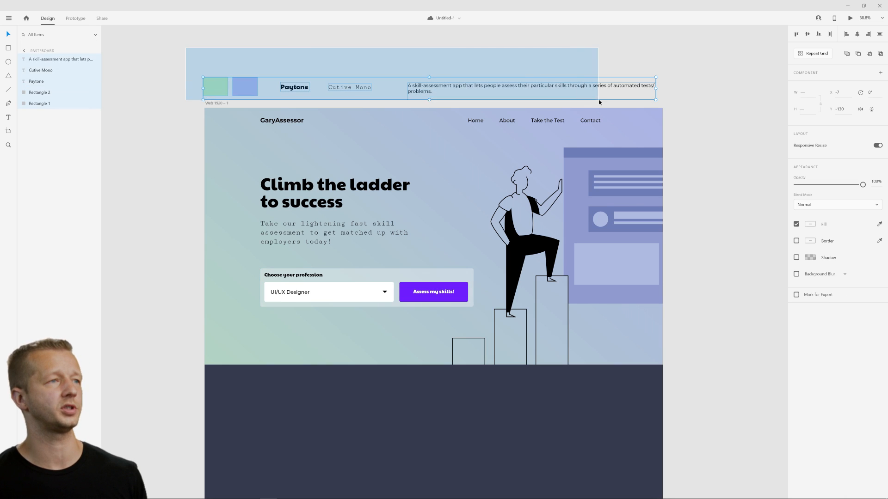
pyautogui.moveTo(470, 87); pyautogui.dragTo(474, 37)
pyautogui.scroll(3, 452, 269)
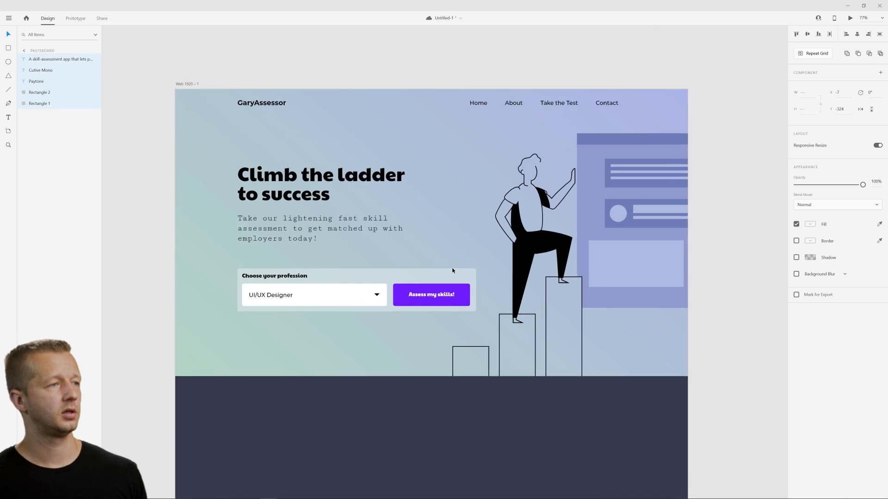
pyautogui.click(760, 211)
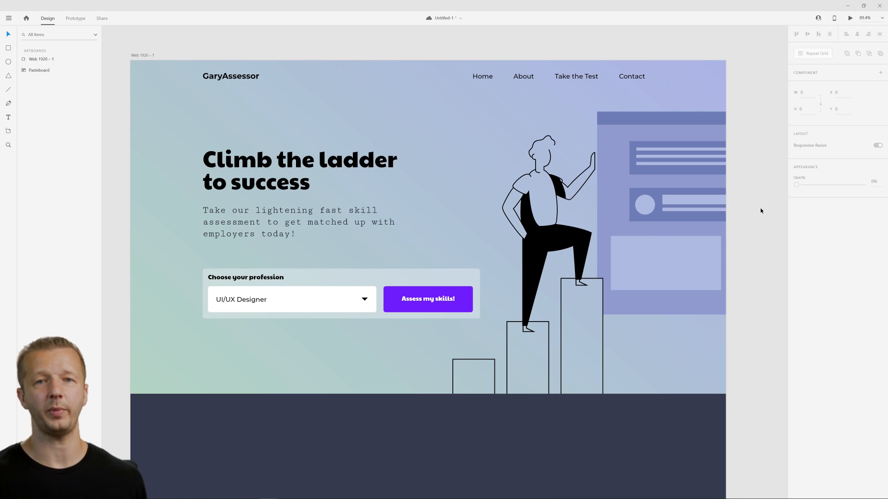